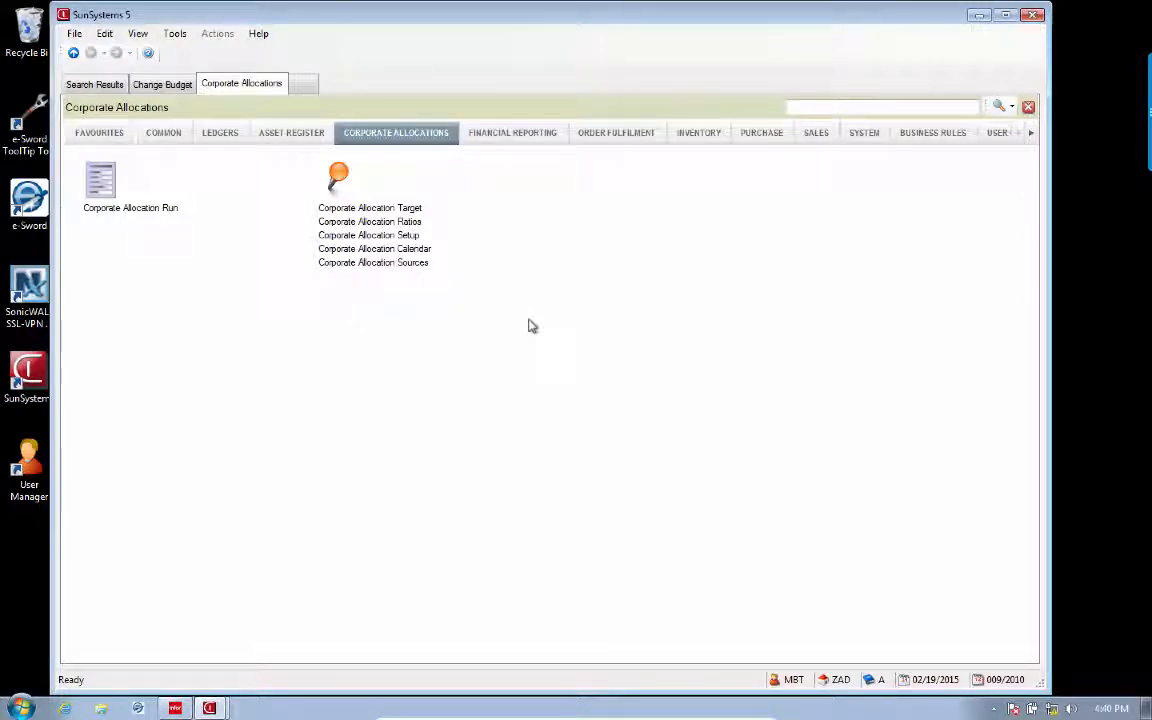
# Step: Find the Change Budget function with code CBG and switch the active budget to B
pyautogui.click(800, 107)
pyautogui.write('CHG')
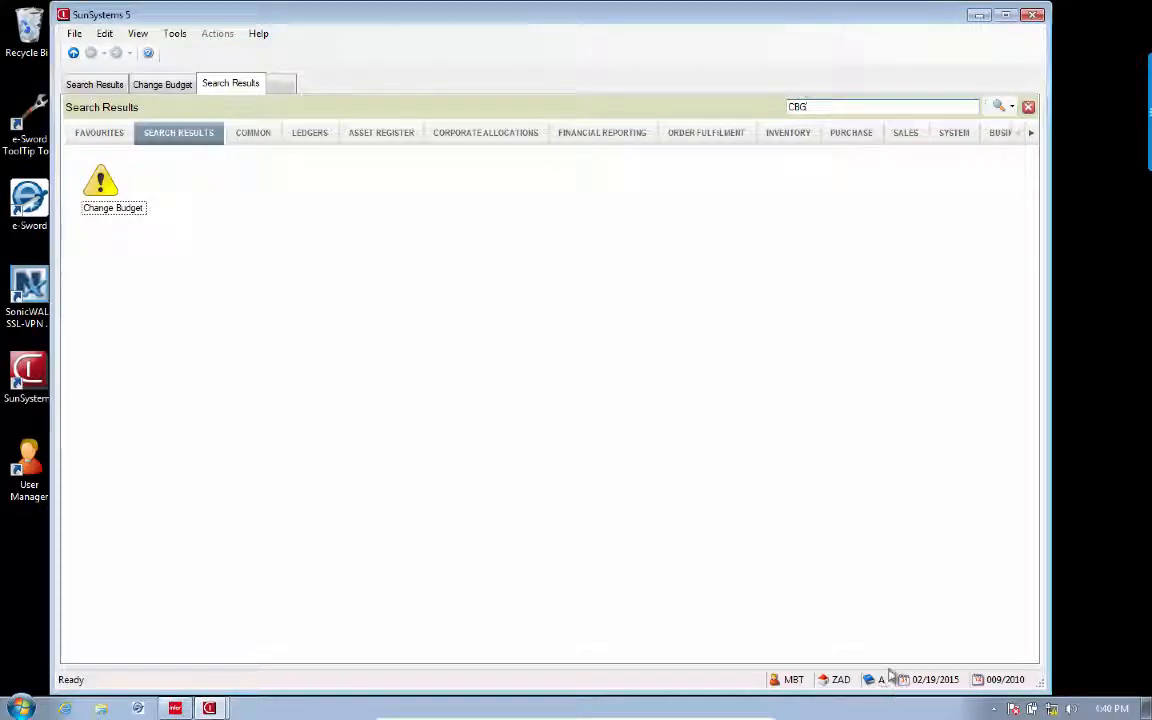
pyautogui.click(128, 205)
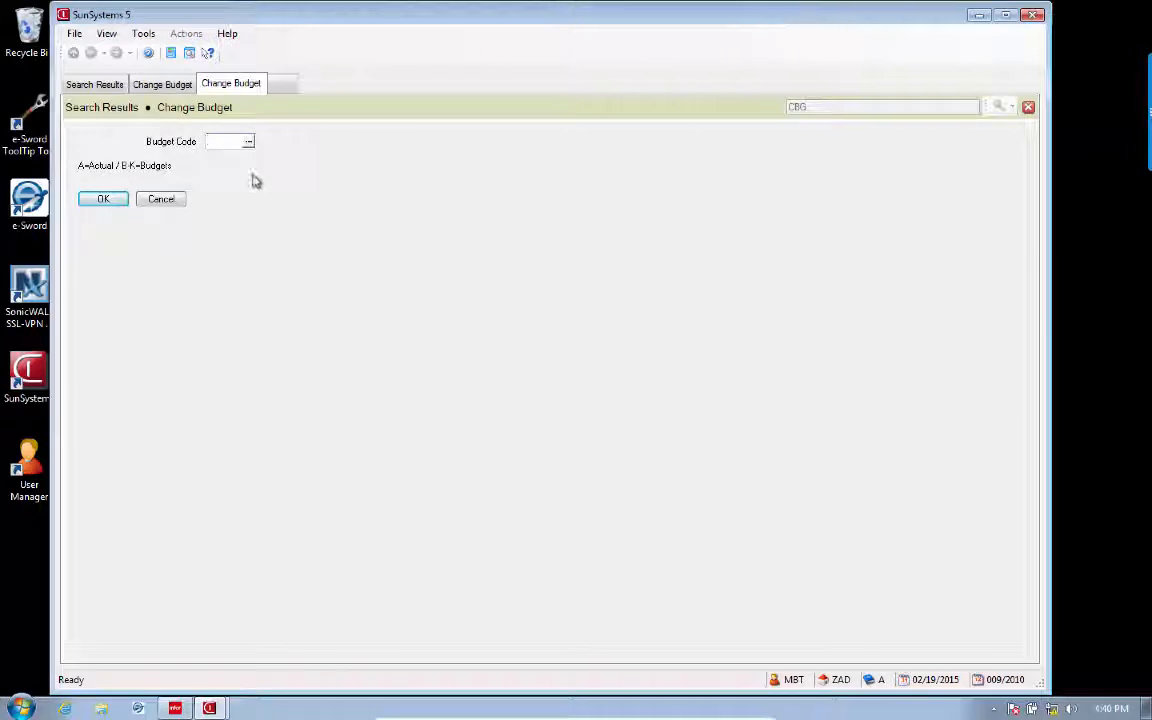
pyautogui.write('B')
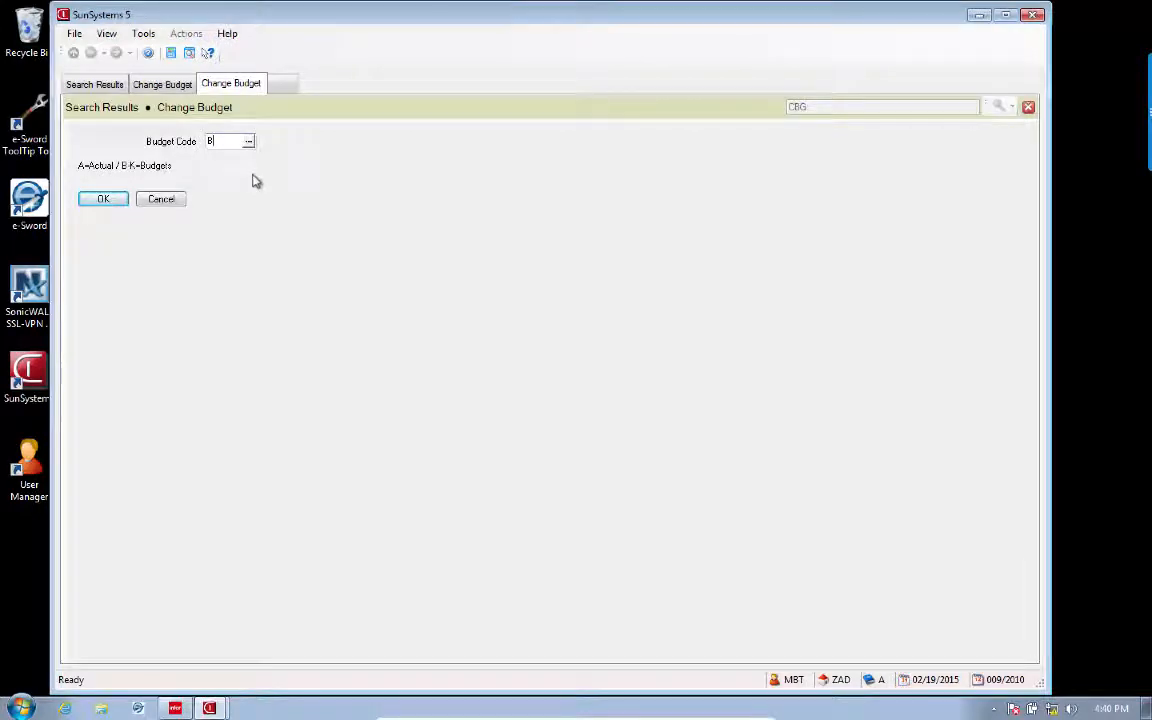
pyautogui.click(103, 200)
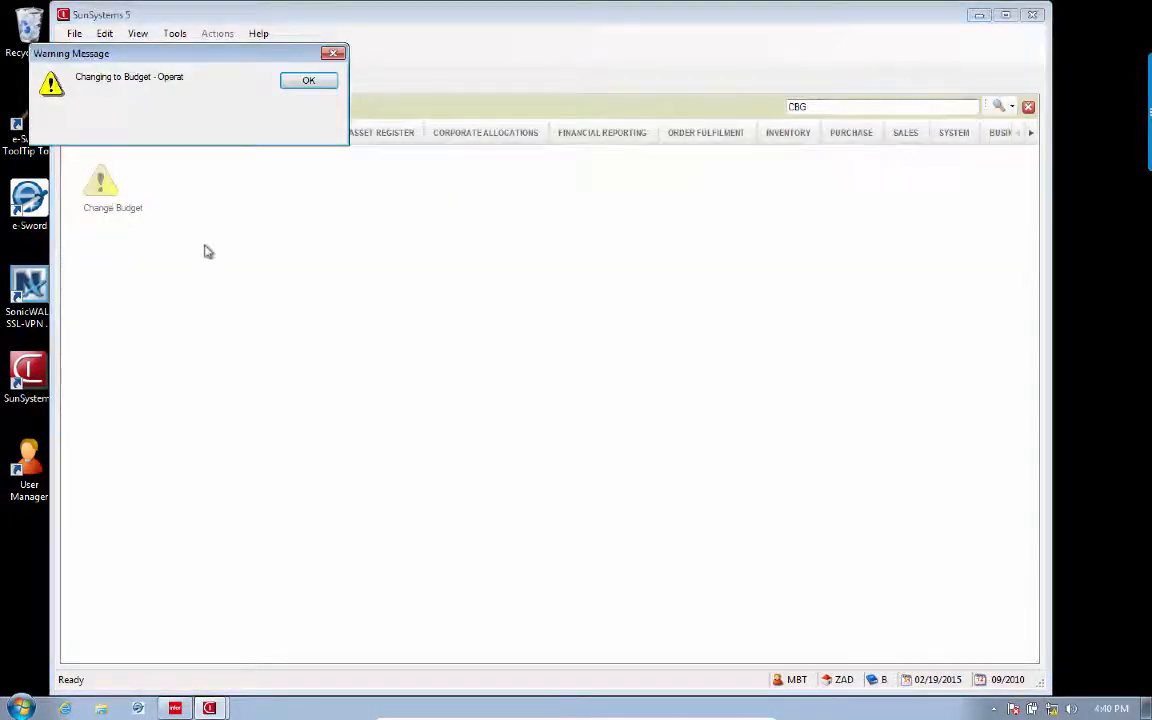
pyautogui.click(308, 81)
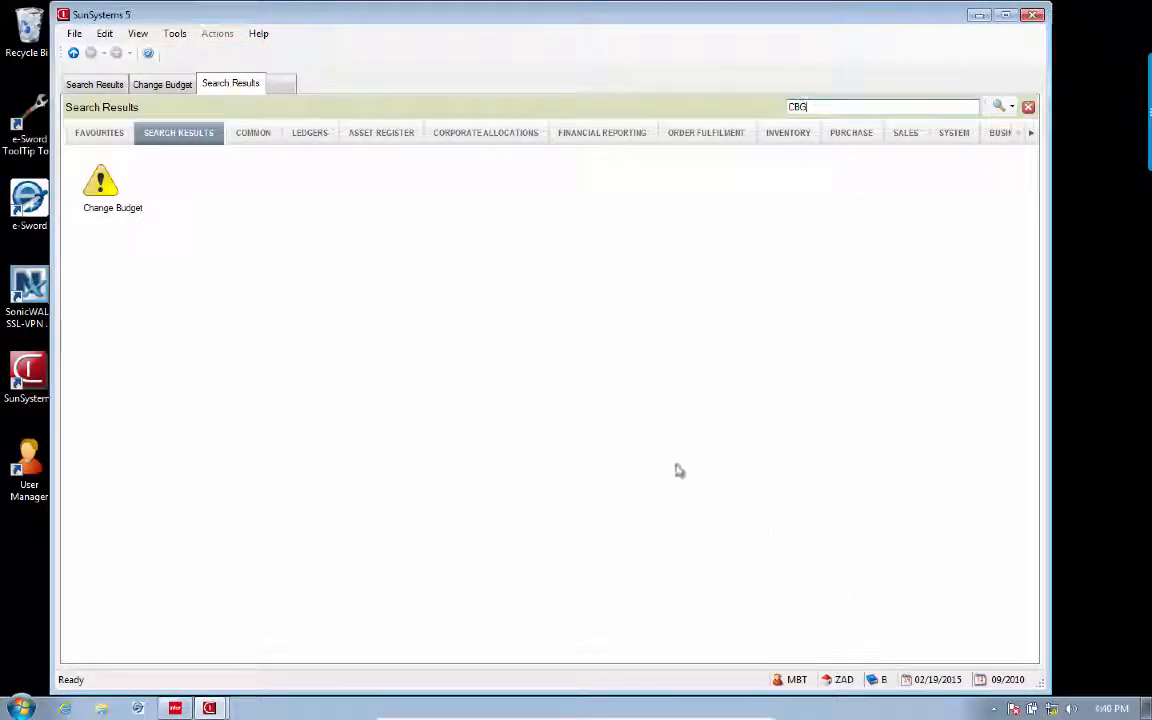
# Step: Search for the function code COA and open Chart of Accounts
pyautogui.press('BackSpace')
pyautogui.press('BackSpace')
pyautogui.press('BackSpace')
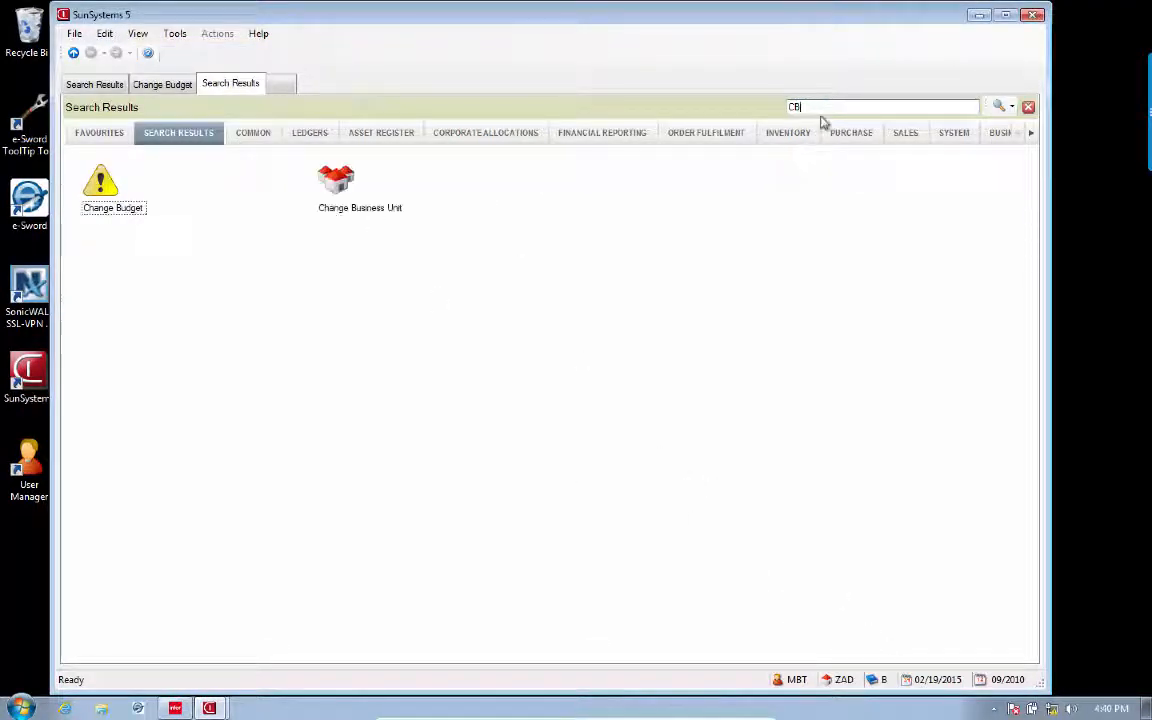
pyautogui.write('COA')
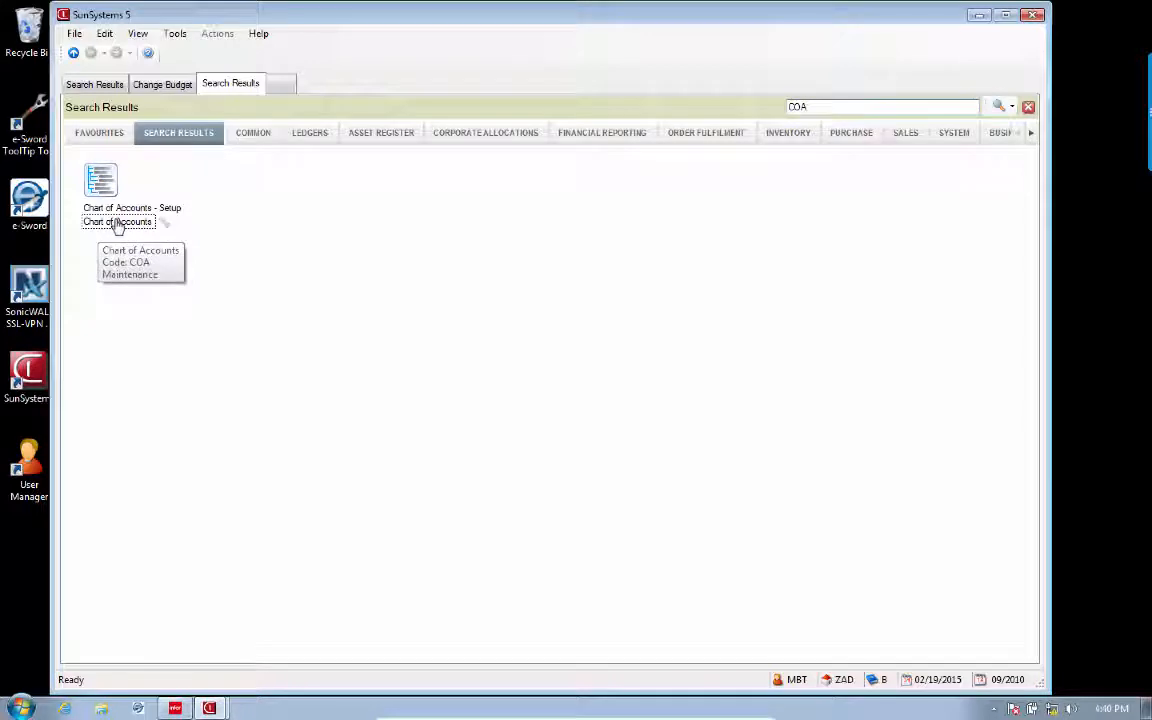
pyautogui.doubleClick(118, 206)
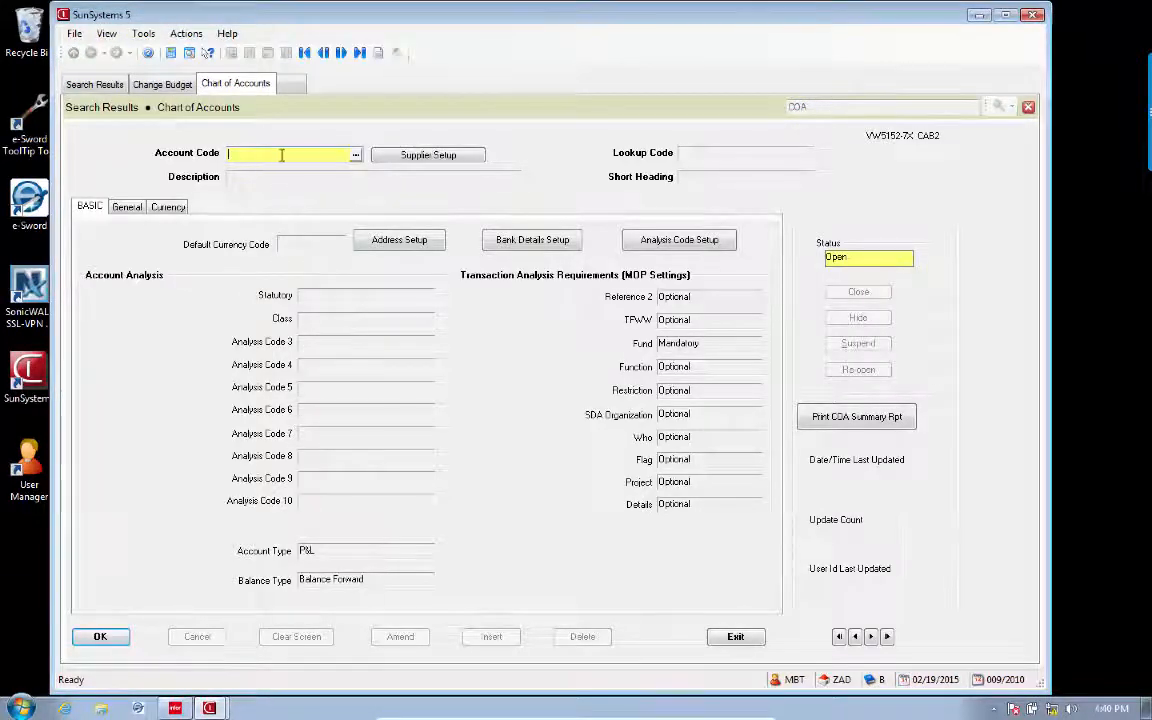
# Step: Look up the accounts starting with Z and retrieve the ZFLOORSPACE account record
pyautogui.write('Z')
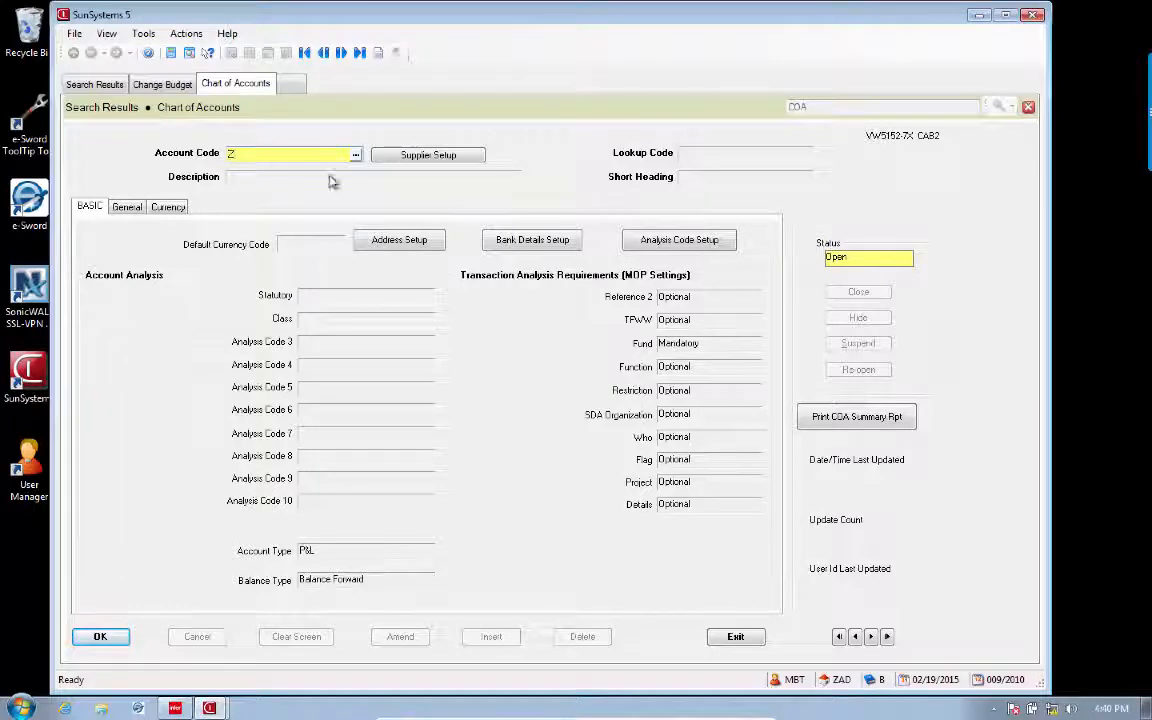
pyautogui.click(355, 155)
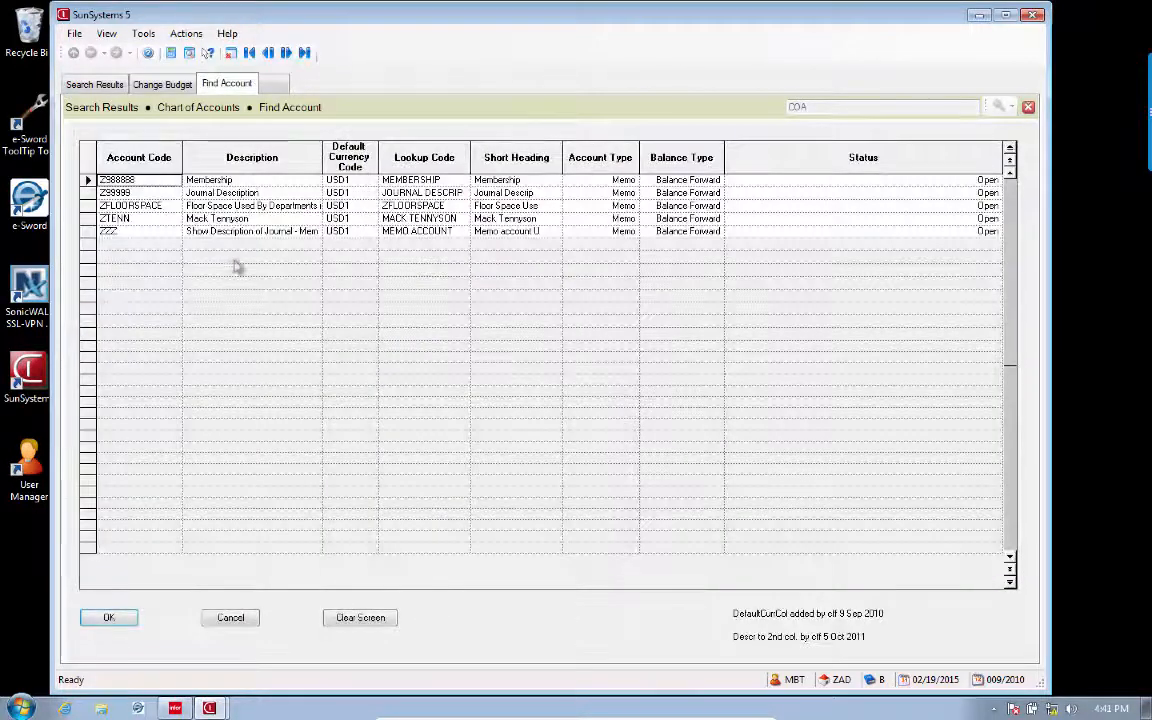
pyautogui.click(141, 206)
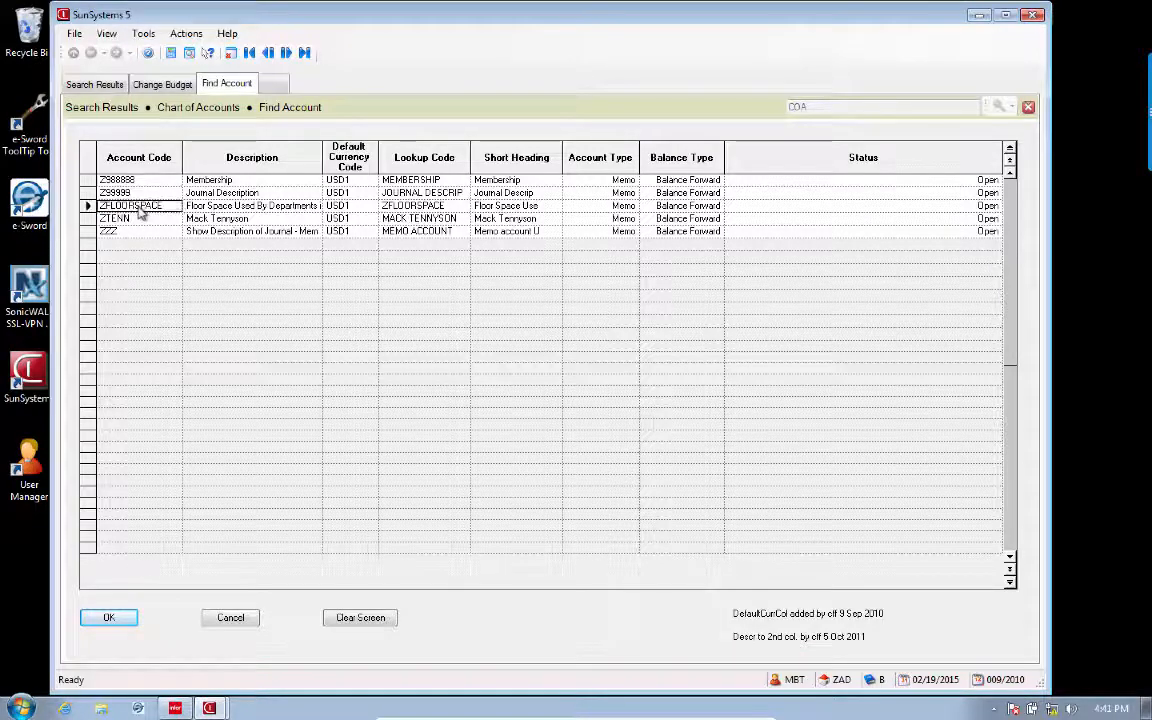
pyautogui.doubleClick(141, 206)
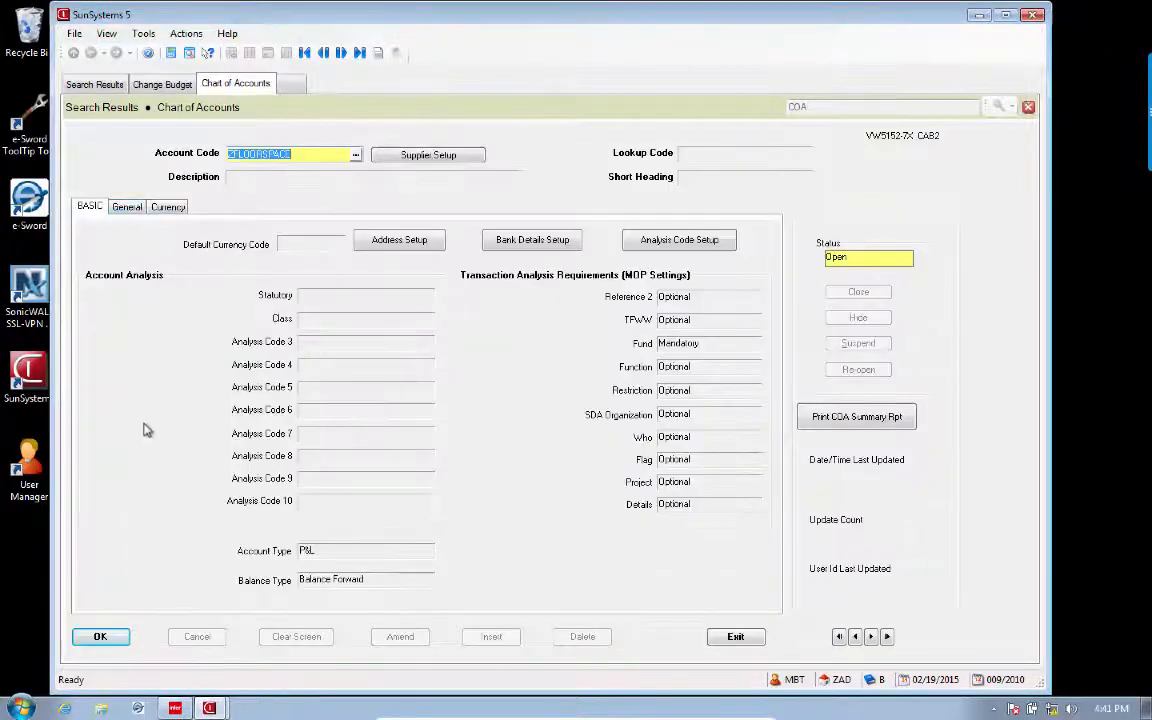
pyautogui.click(112, 641)
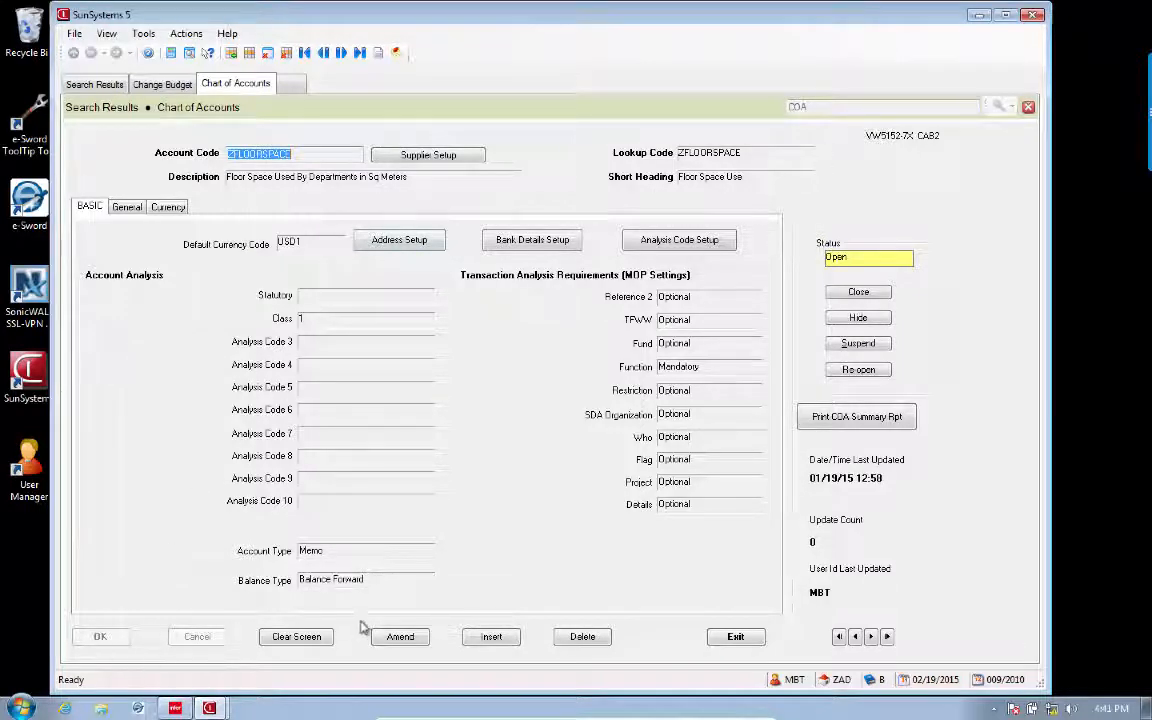
# Step: Review the general account details of ZFLOORSPACE, and exit Chart of Accounts
pyautogui.click(397, 637)
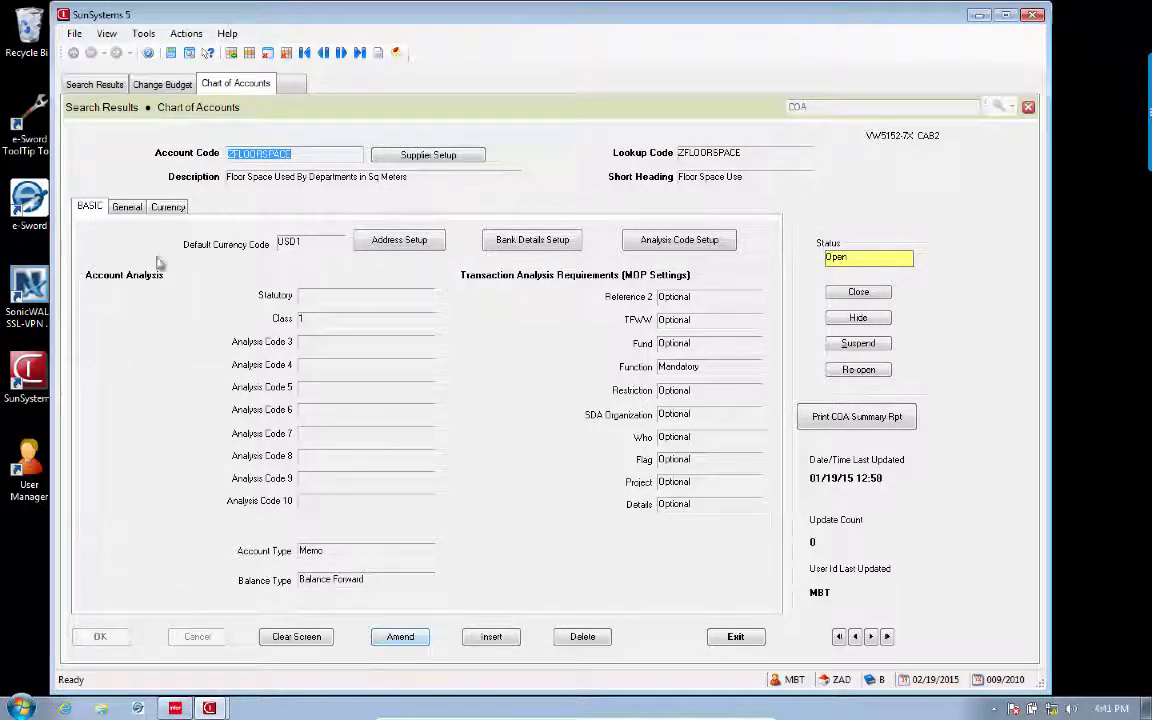
pyautogui.click(125, 206)
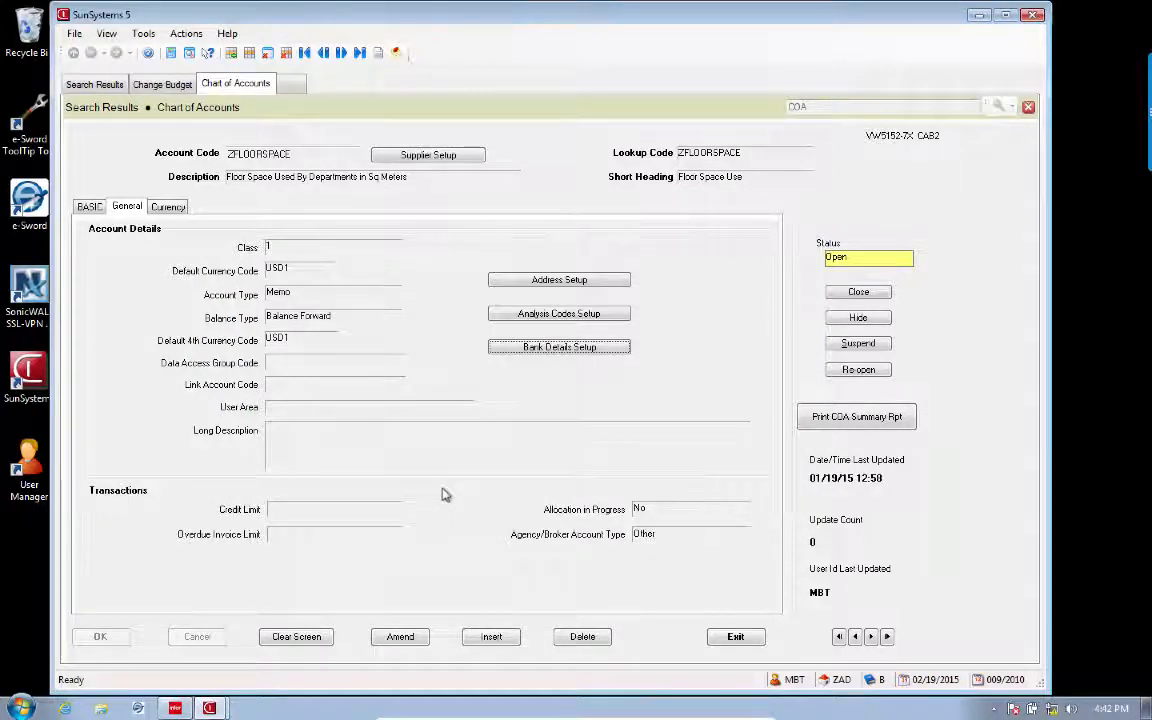
pyautogui.click(738, 637)
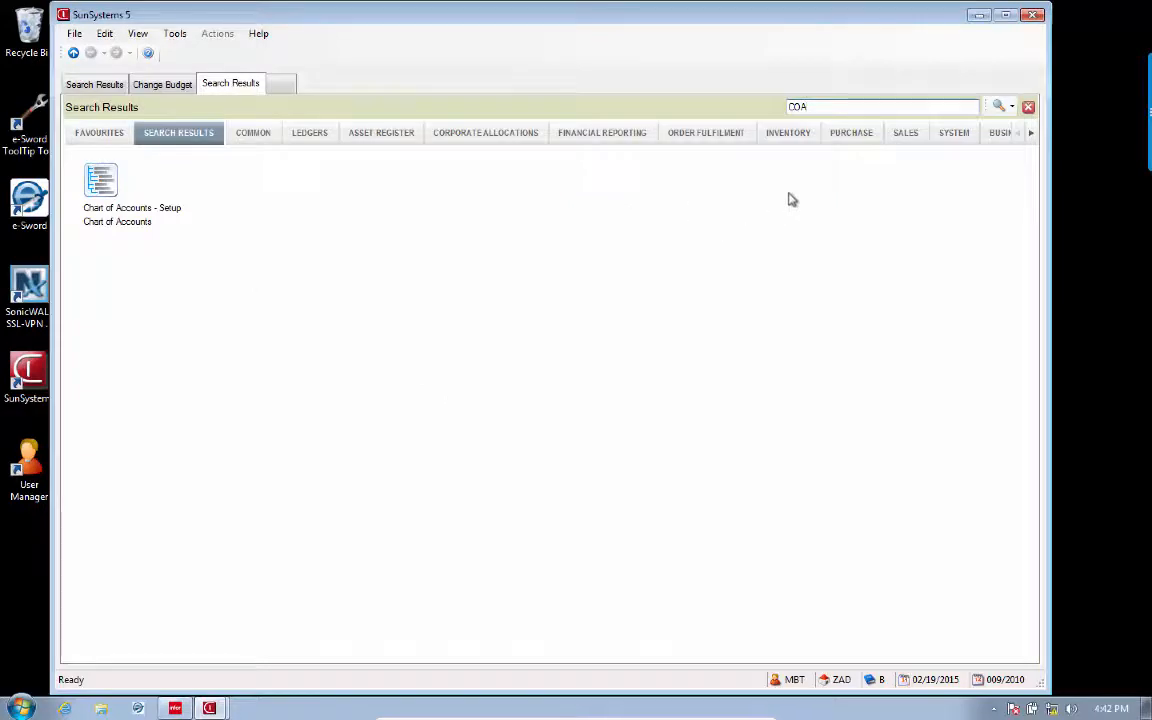
# Step: Search for the function code LE and open Ledger Entry
pyautogui.press('BackSpace')
pyautogui.press('BackSpace')
pyautogui.press('BackSpace')
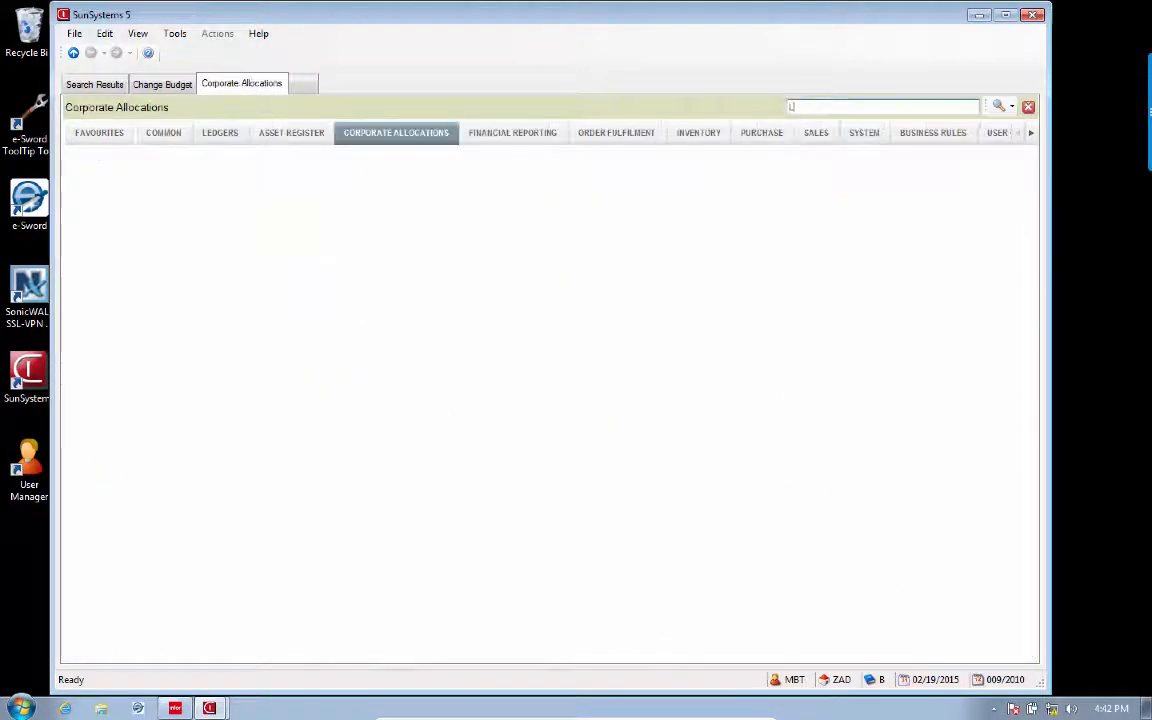
pyautogui.write('LE')
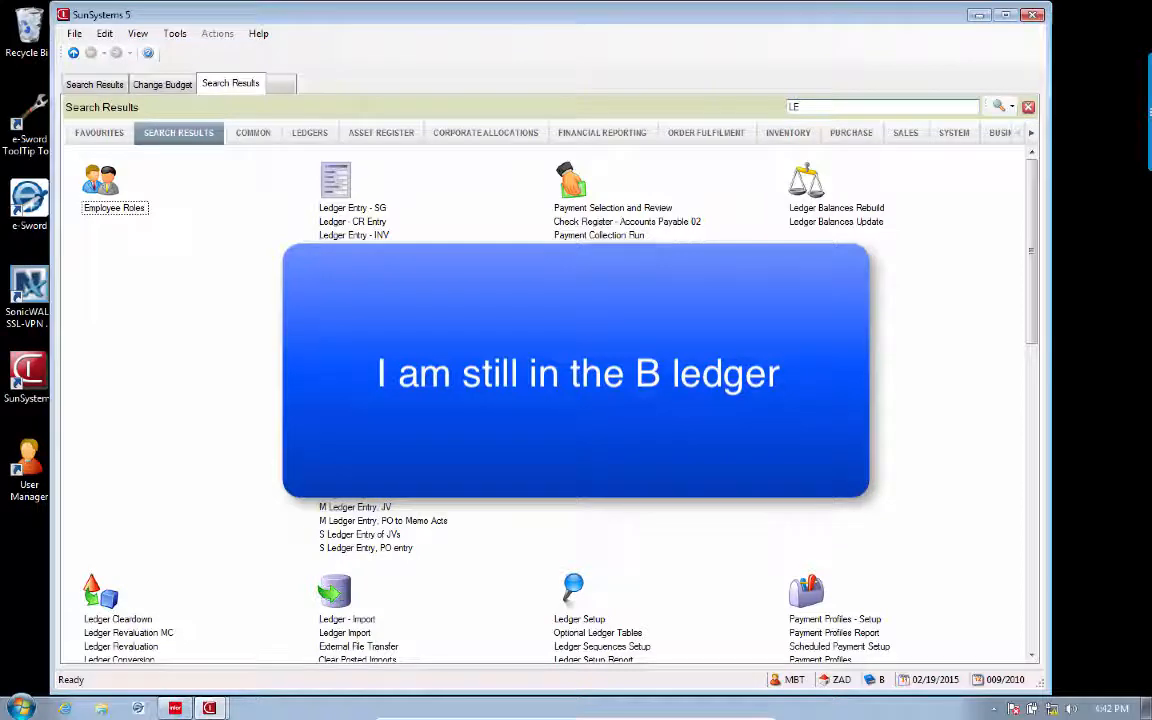
pyautogui.click(345, 276)
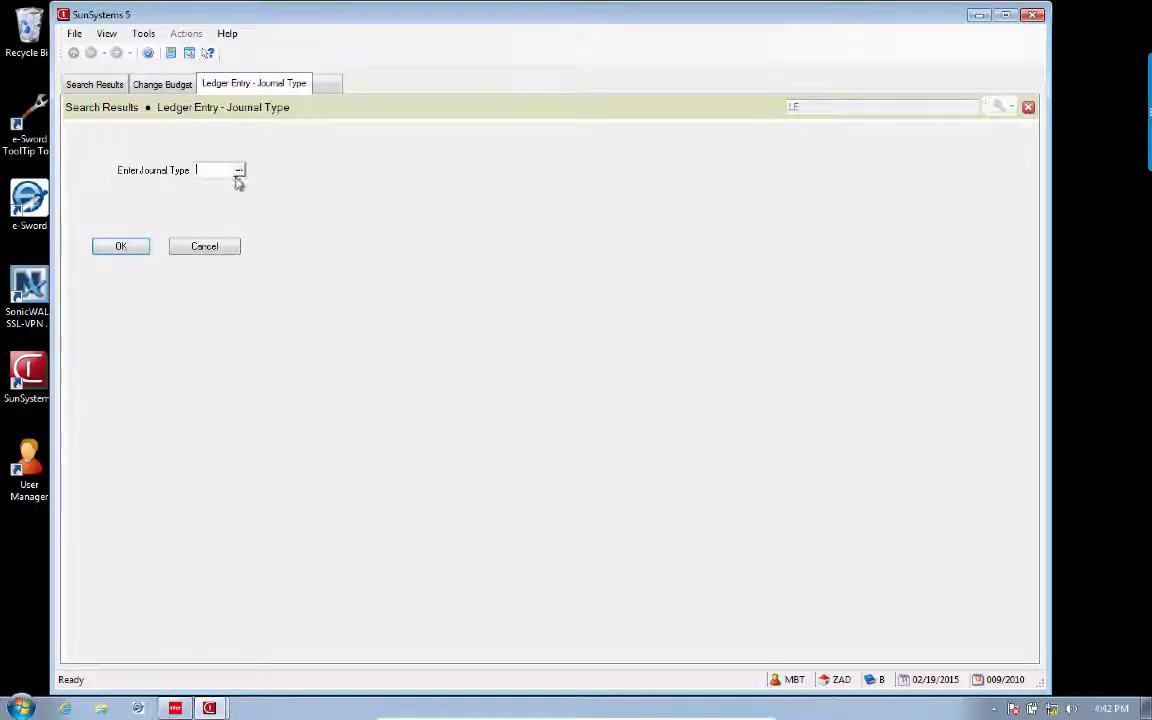
# Step: Choose JV (Journal Voucher) as the journal type from the lookup and start the journal entry
pyautogui.click(239, 171)
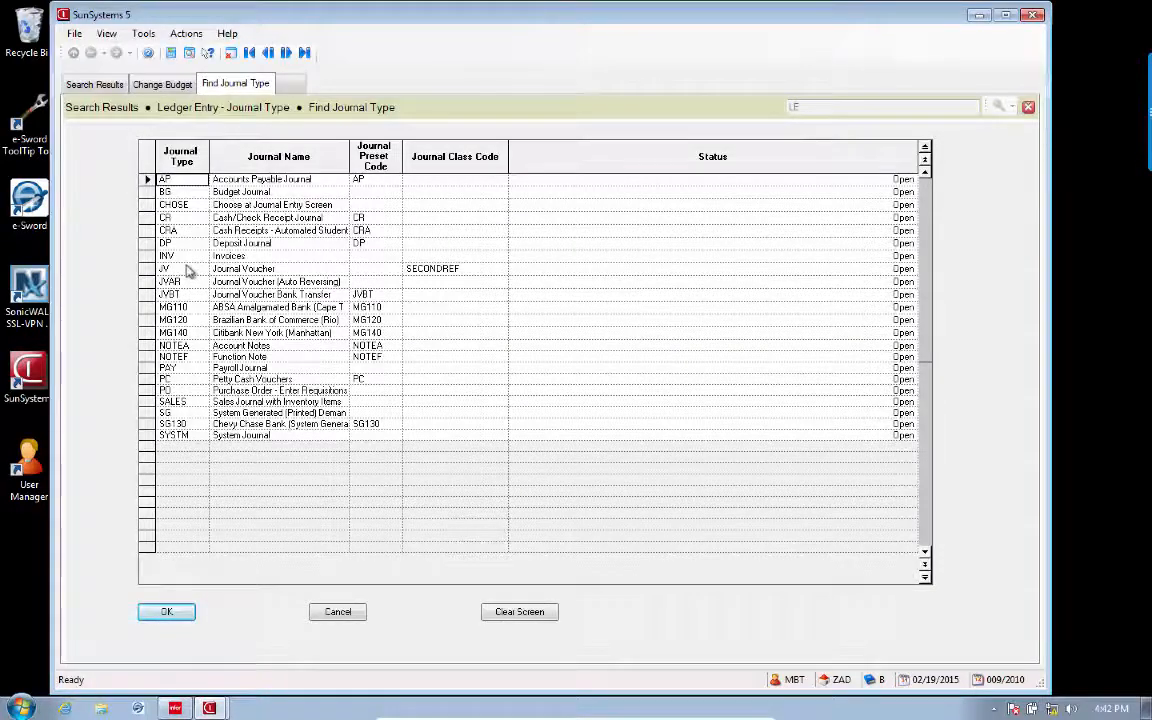
pyautogui.click(186, 270)
pyautogui.click(168, 611)
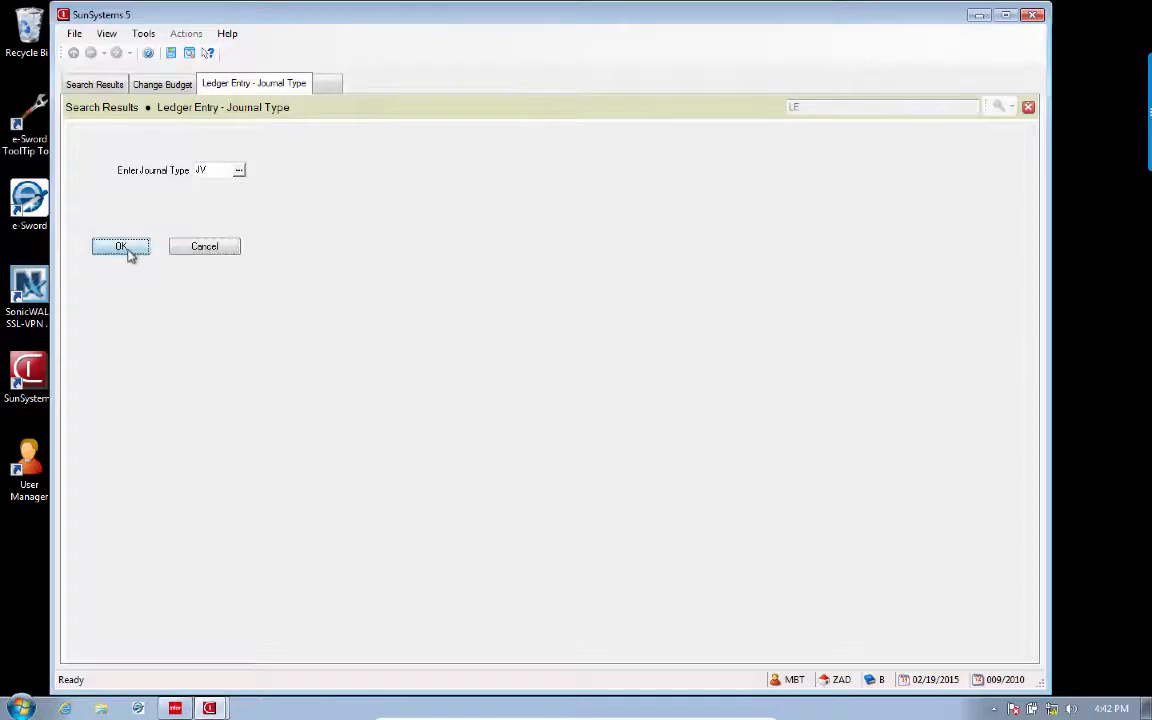
pyautogui.click(124, 248)
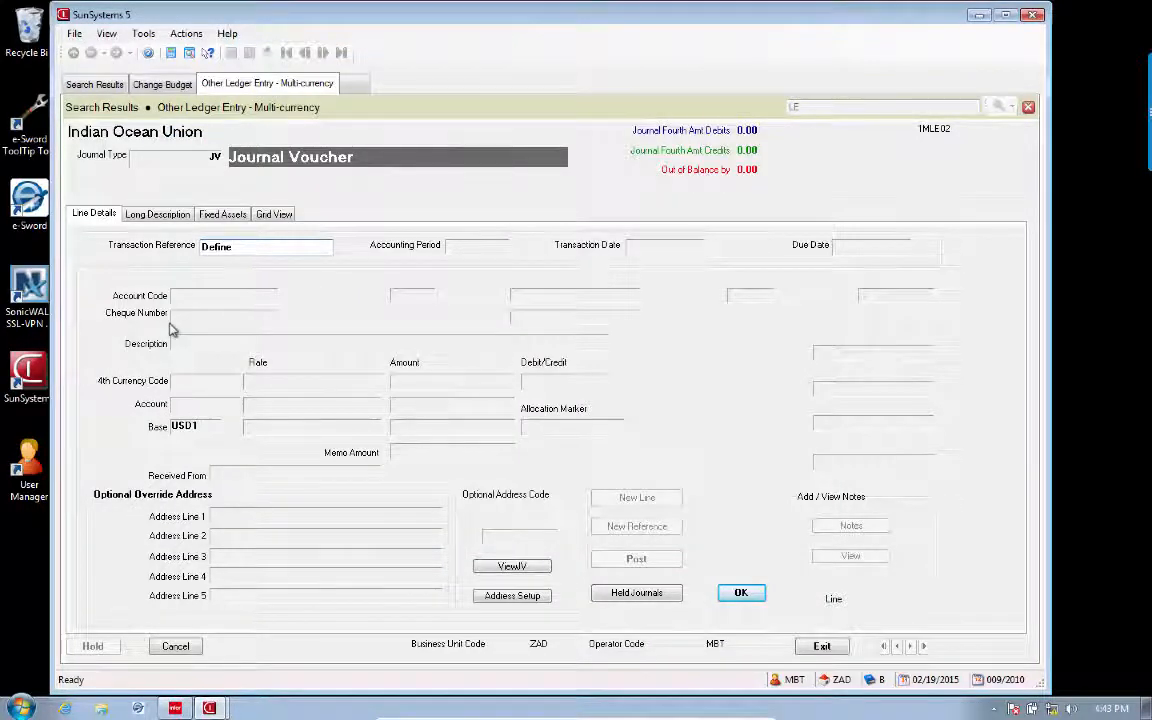
# Step: Enter "Define Floor Sp" as the journal's transaction reference and confirm it
pyautogui.write('Floor')
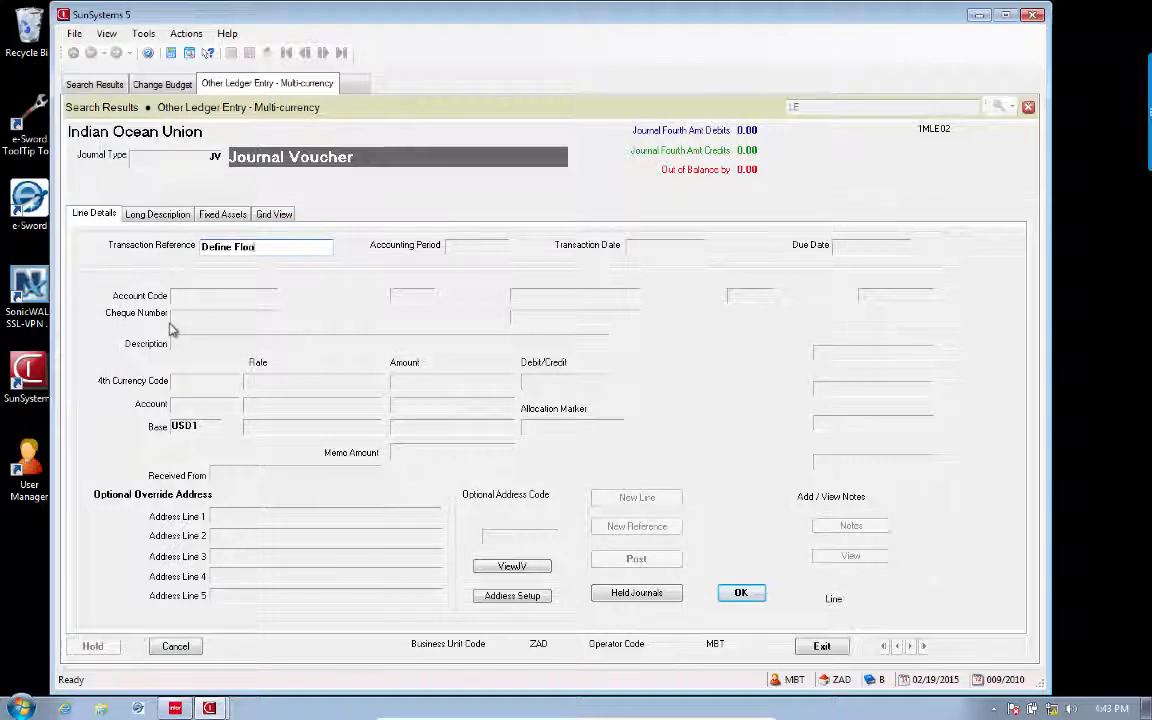
pyautogui.write(' Sp')
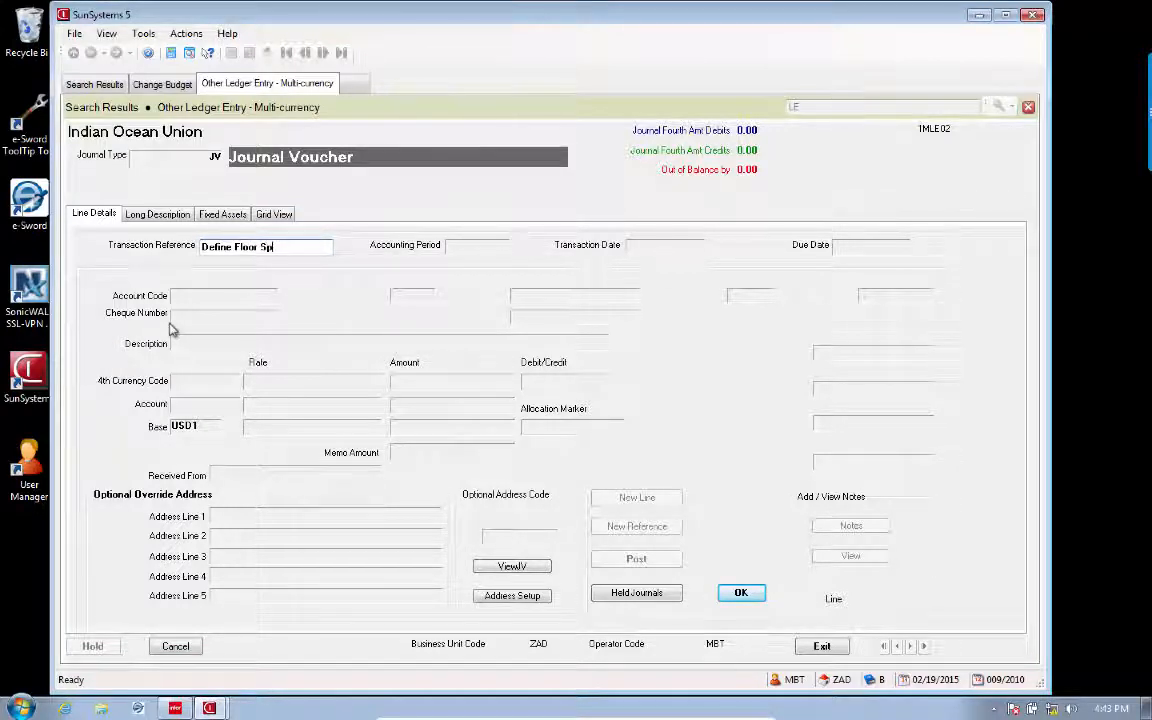
pyautogui.click(740, 594)
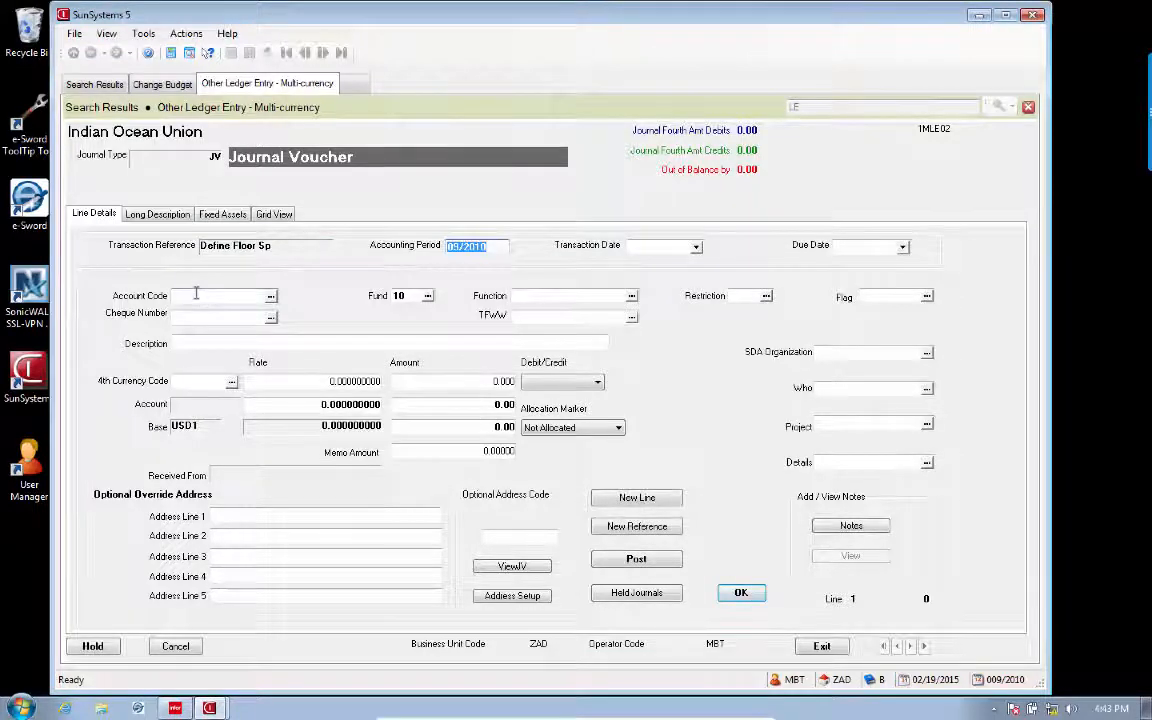
# Step: Look up the accounts starting with Z and assign account code ZFLOORSPACE to the first journal line
pyautogui.click(195, 295)
pyautogui.write('Z')
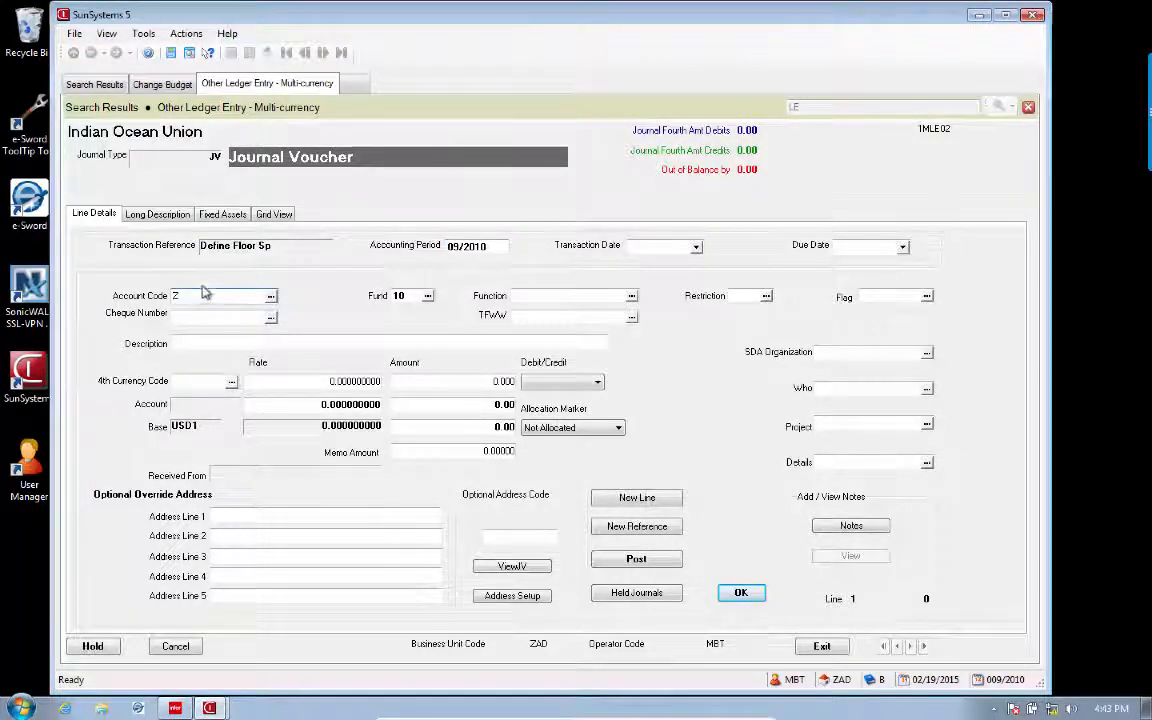
pyautogui.click(270, 296)
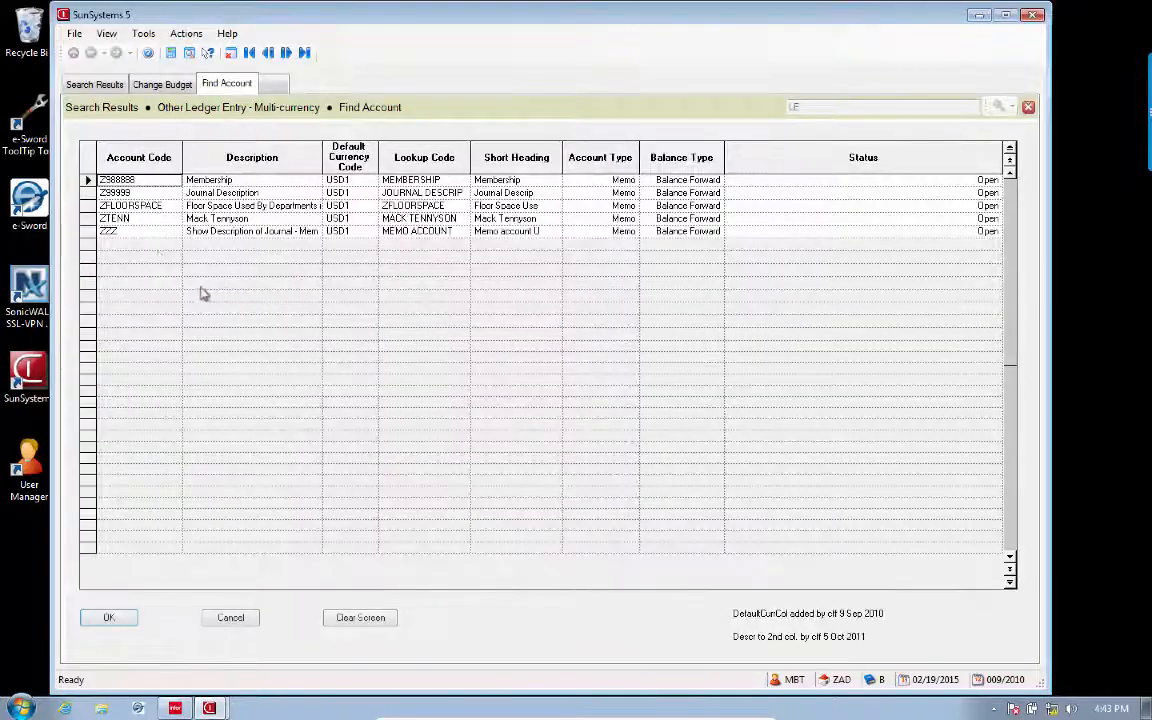
pyautogui.doubleClick(110, 205)
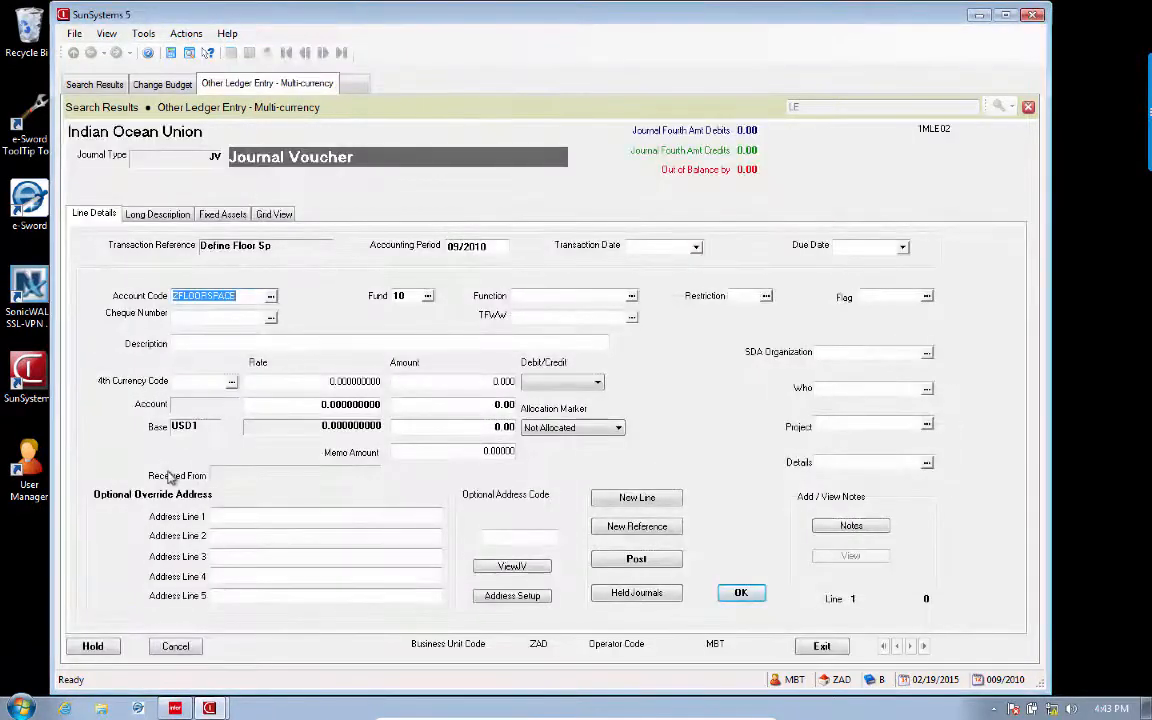
pyautogui.click(189, 342)
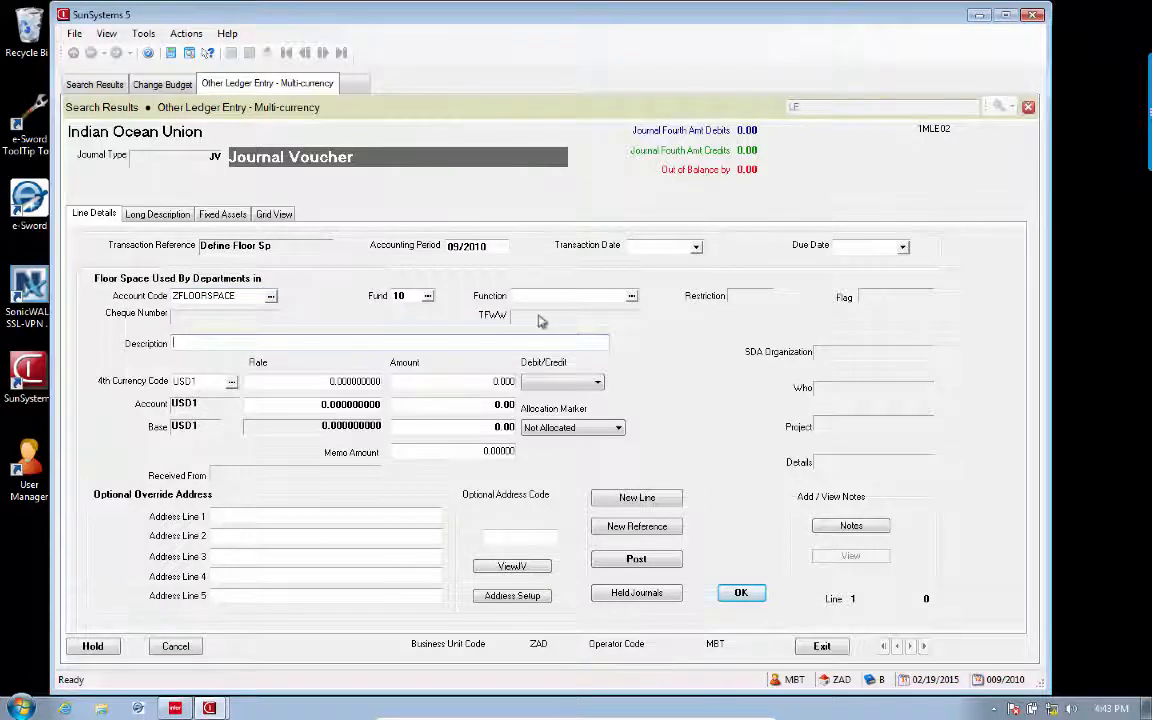
# Step: Set the journal line's accounting period to 09/2009 and fill in the transaction date
pyautogui.click(644, 246)
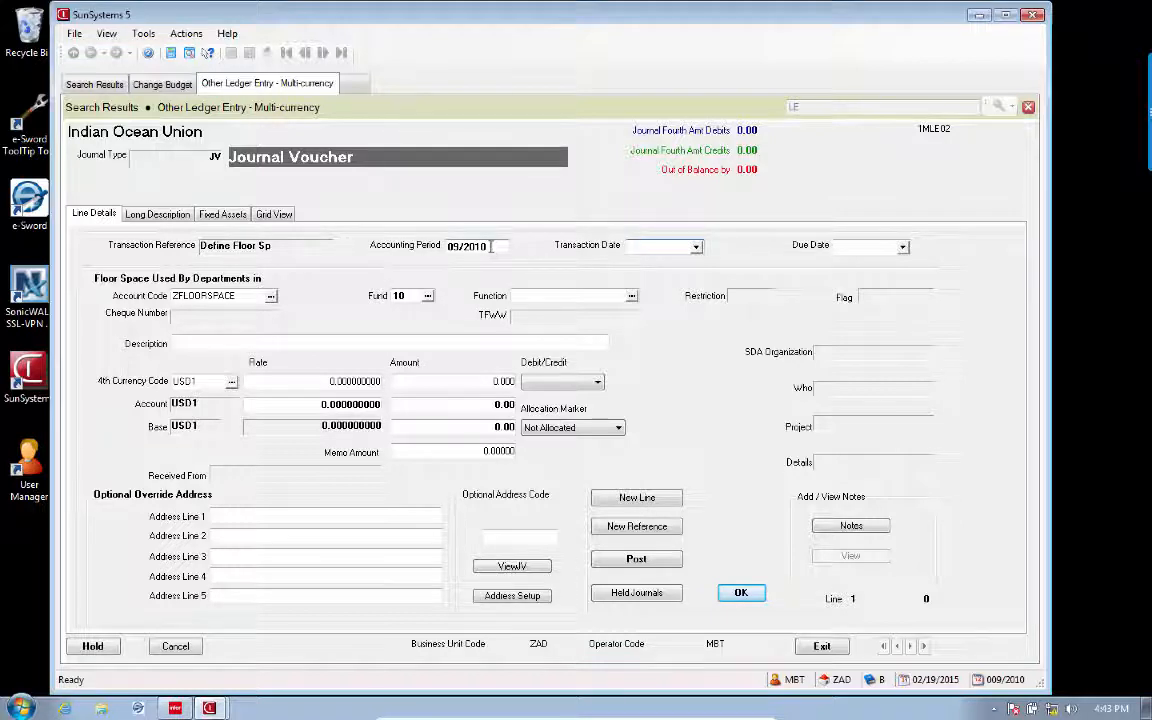
pyautogui.click(458, 246)
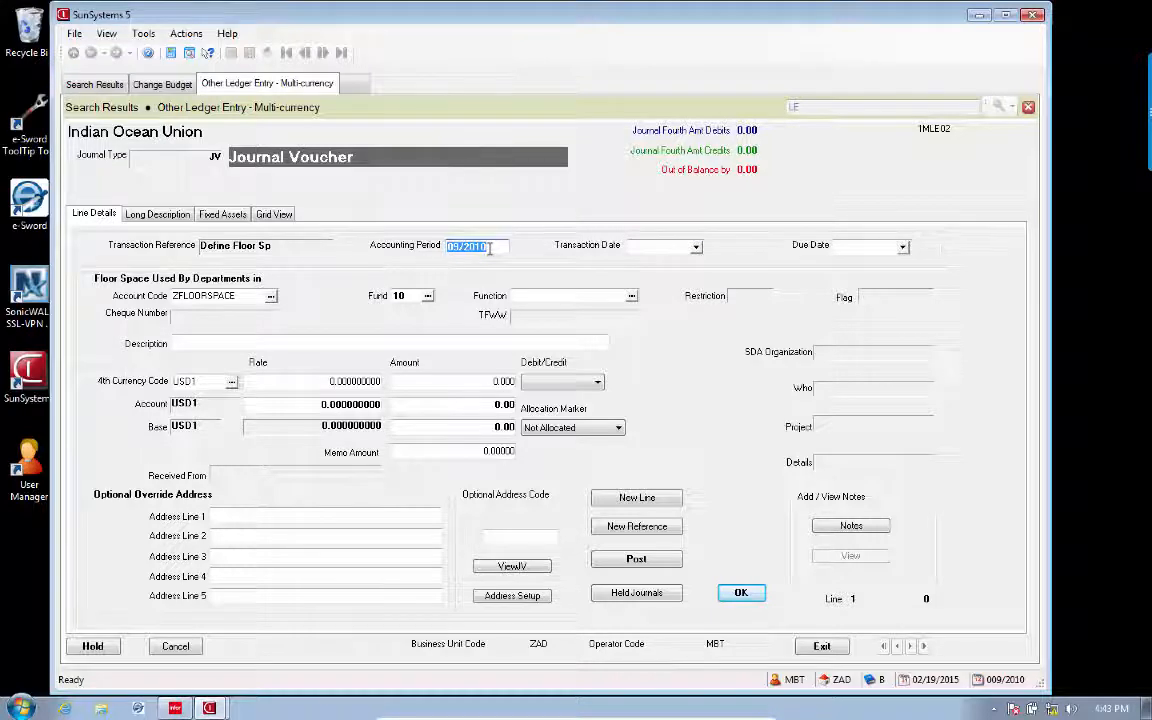
pyautogui.write('09/20')
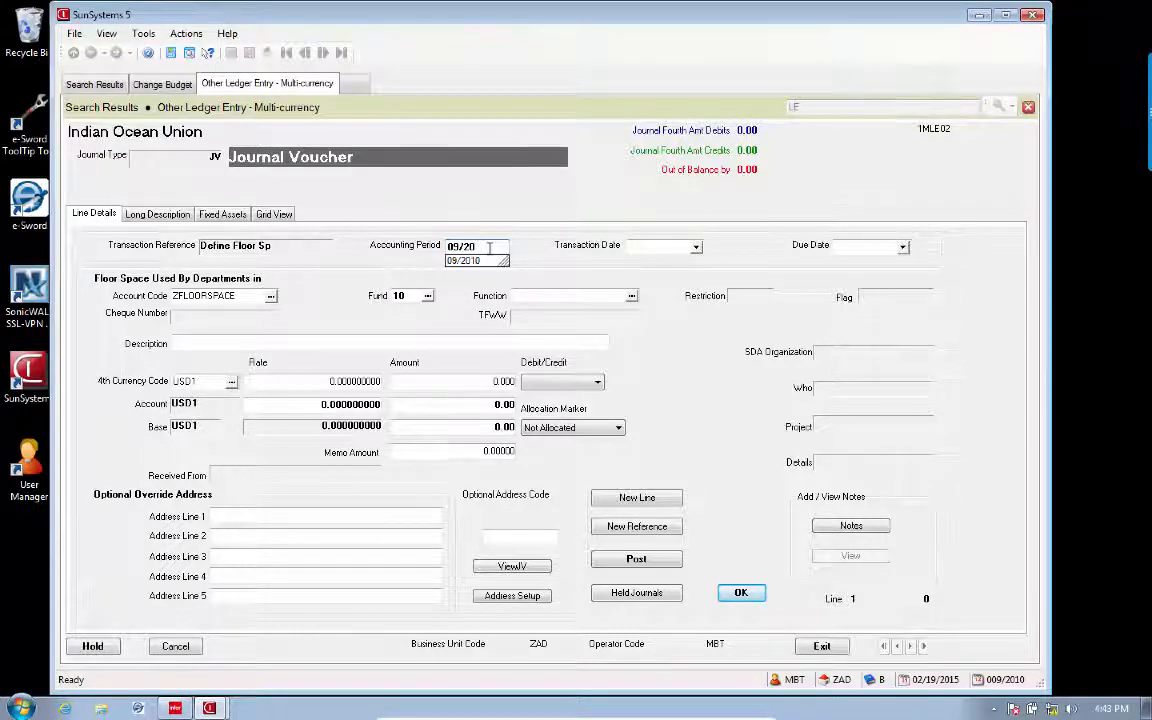
pyautogui.write('09')
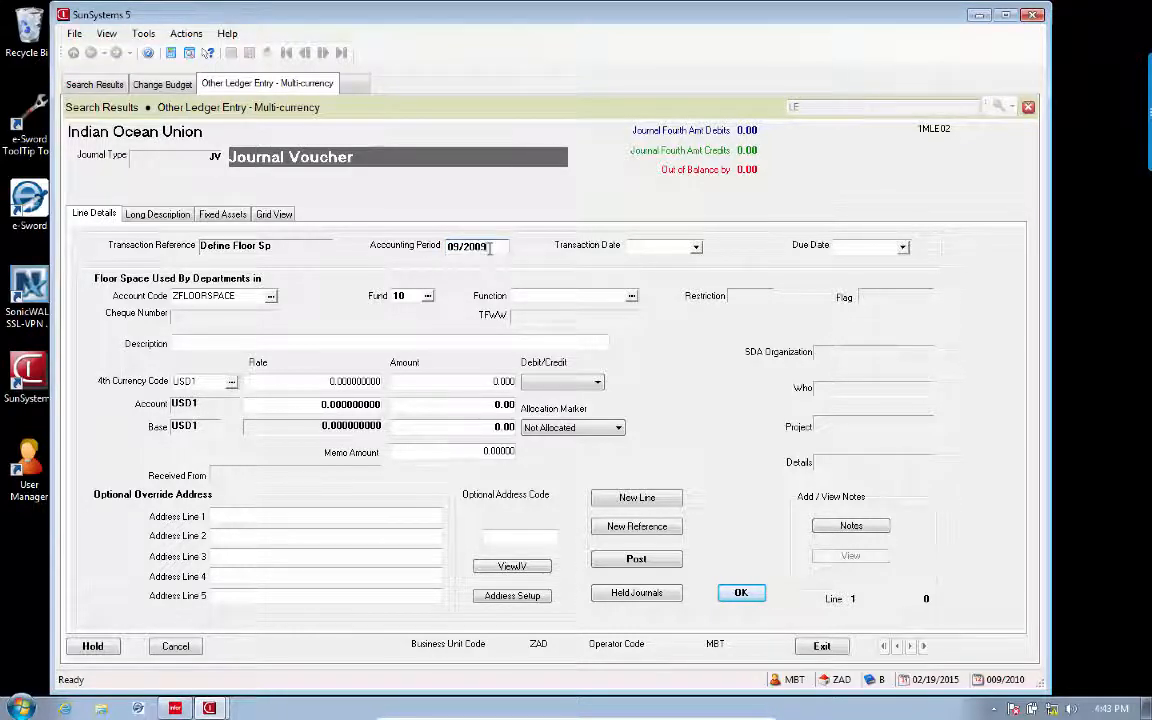
pyautogui.click(637, 245)
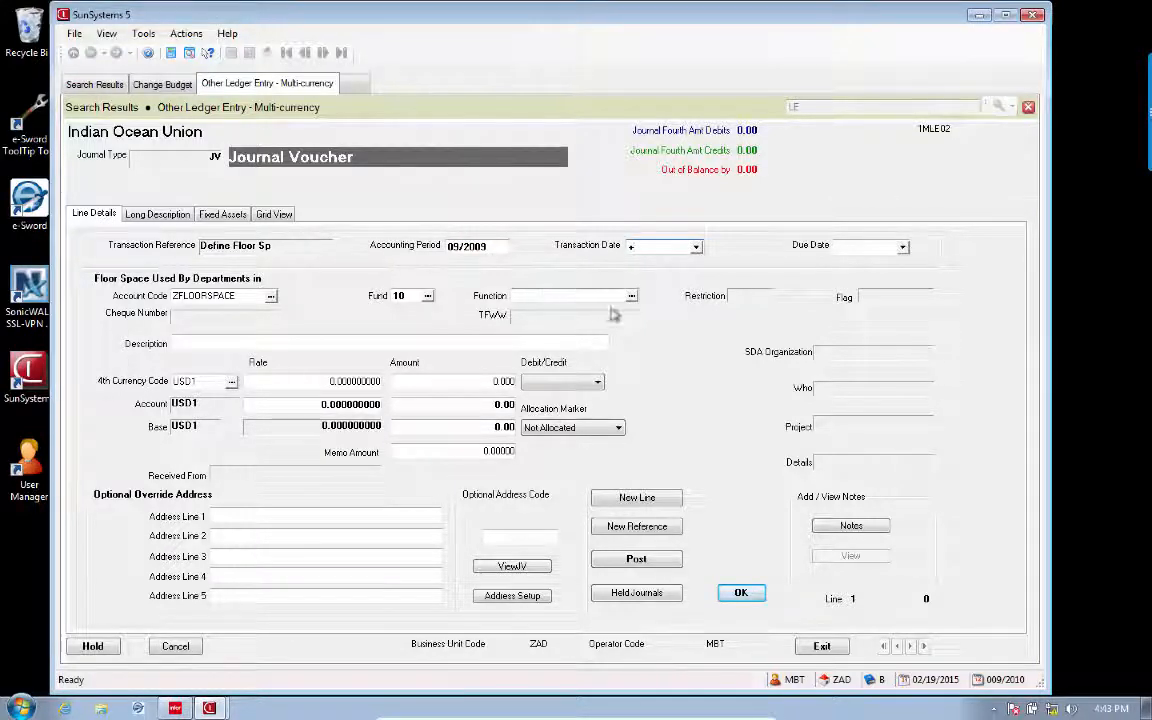
# Step: Look up the function analysis codes and assign ASPRESI01 (Presidential) to the first journal line
pyautogui.click(631, 296)
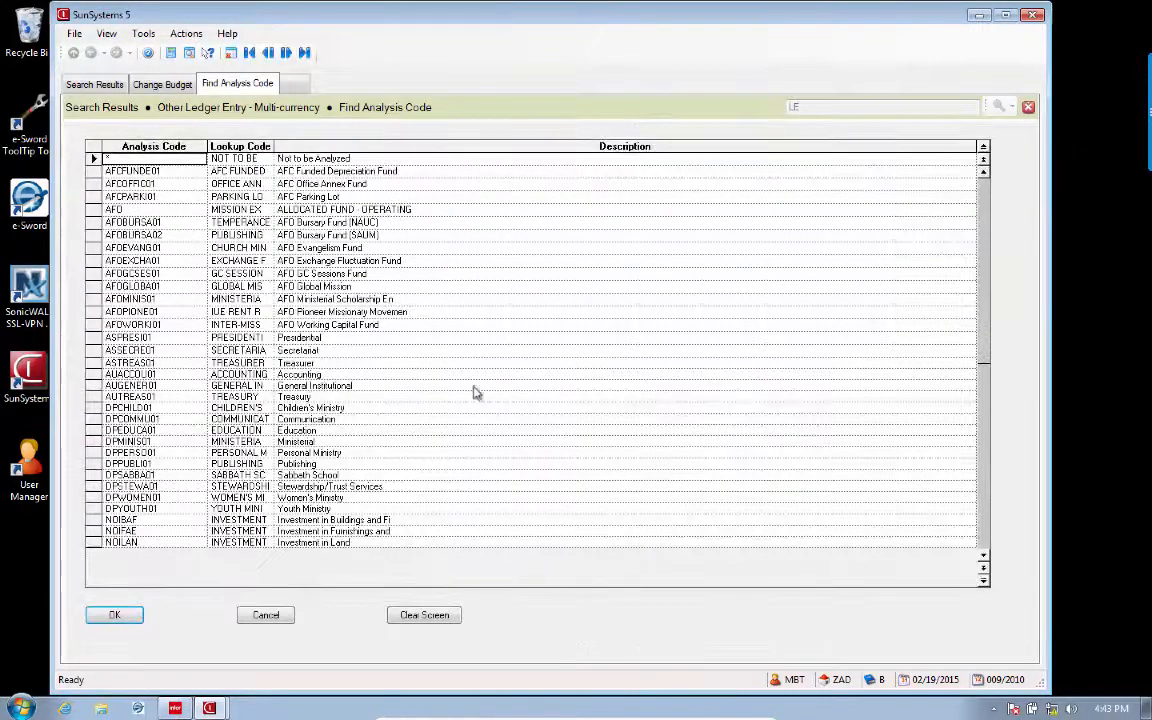
pyautogui.click(105, 338)
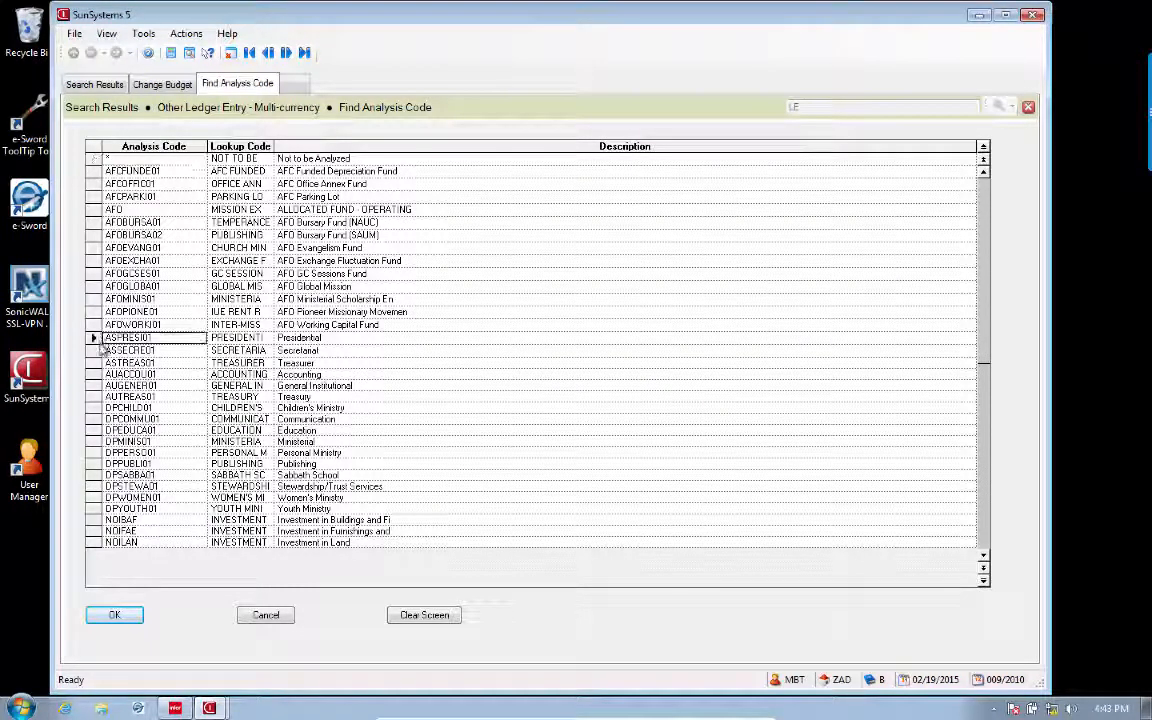
pyautogui.click(117, 614)
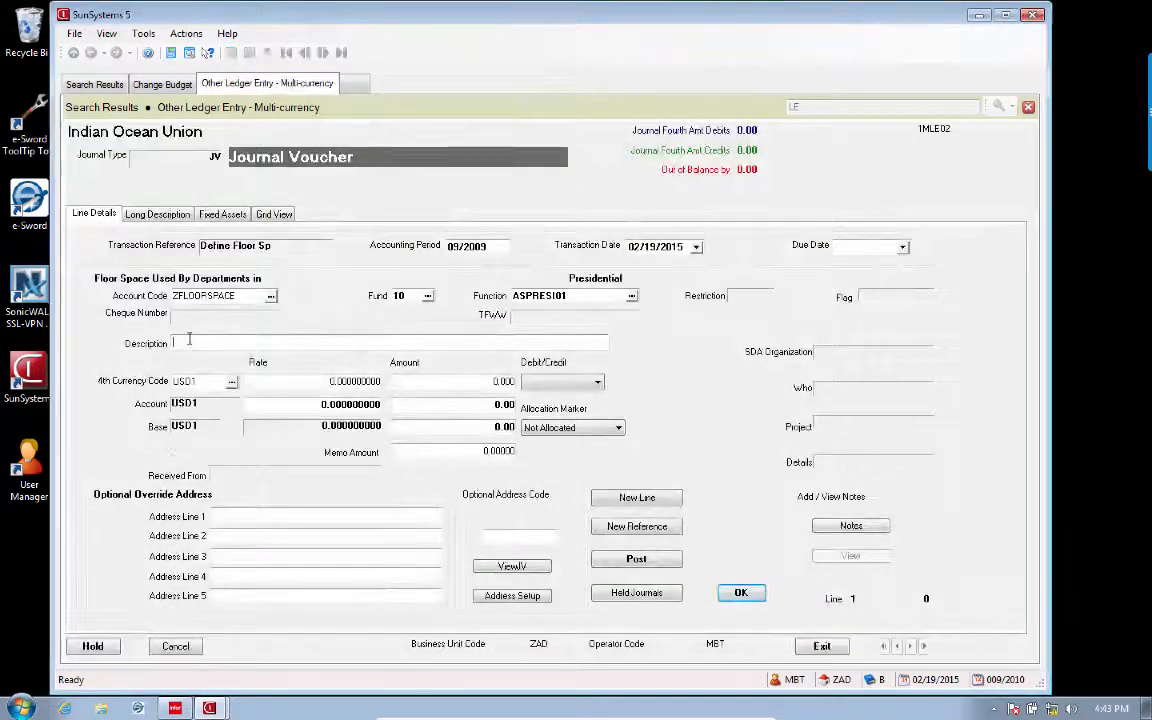
# Step: Enter "Presidential Floor Space in Sq Meter" as the first journal line's description
pyautogui.write('Pres')
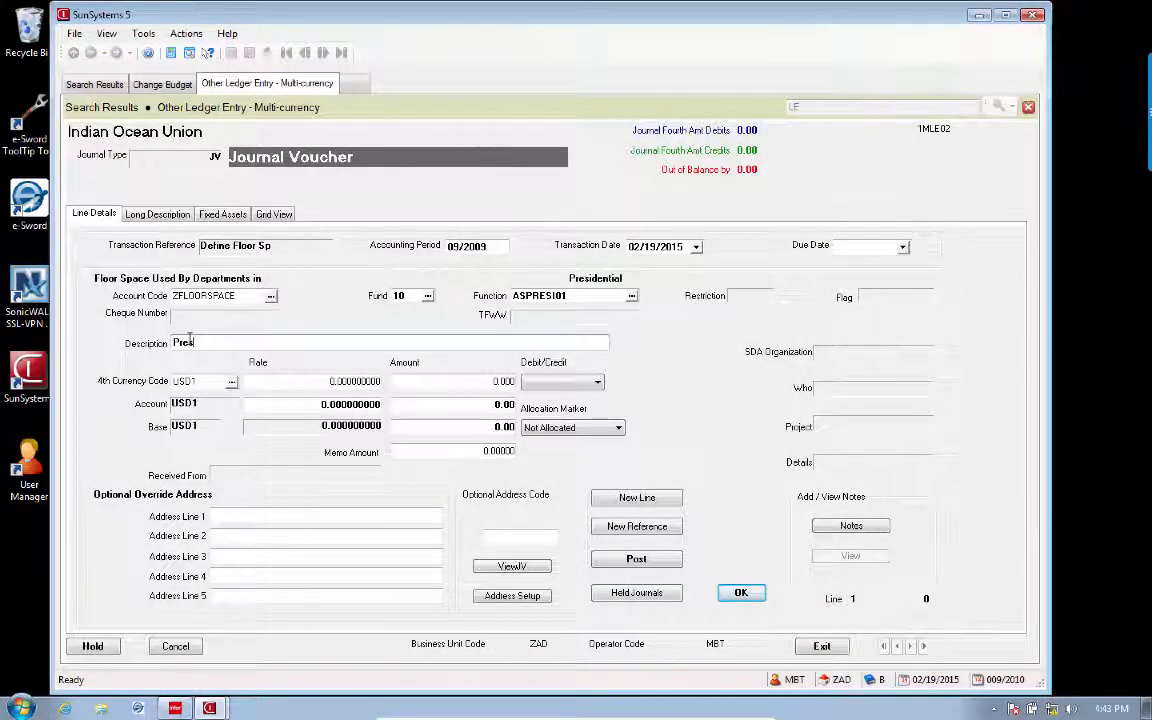
pyautogui.write('idential Floor Spa')
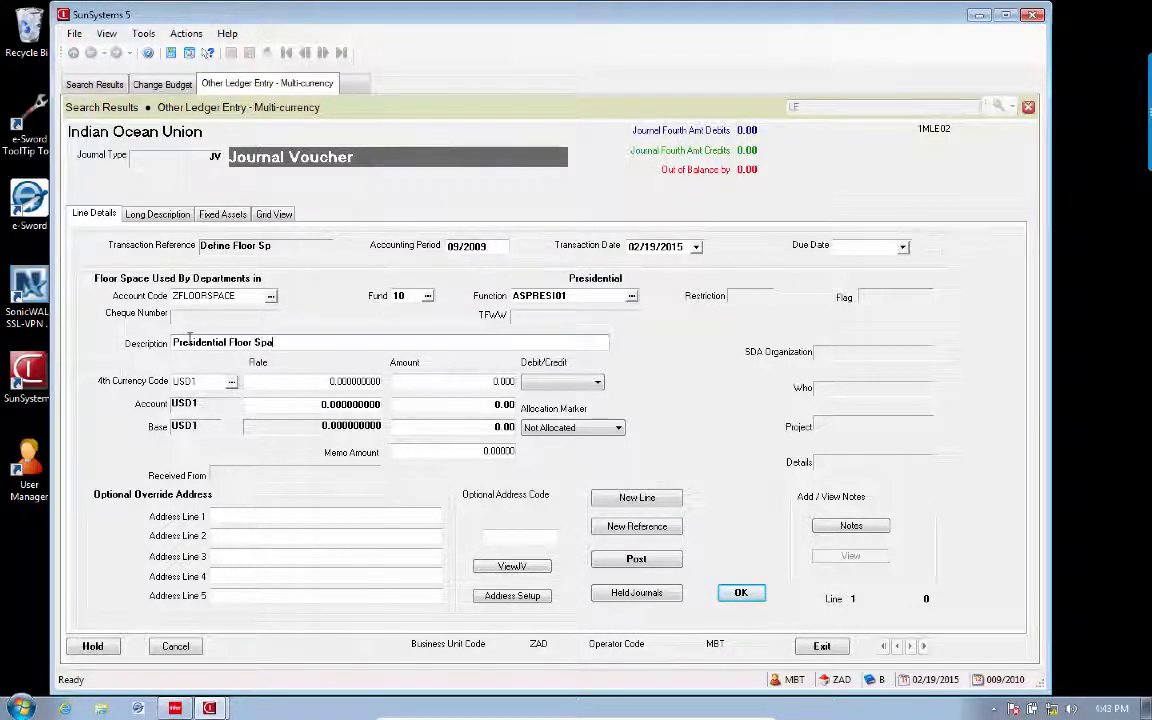
pyautogui.write('ce ')
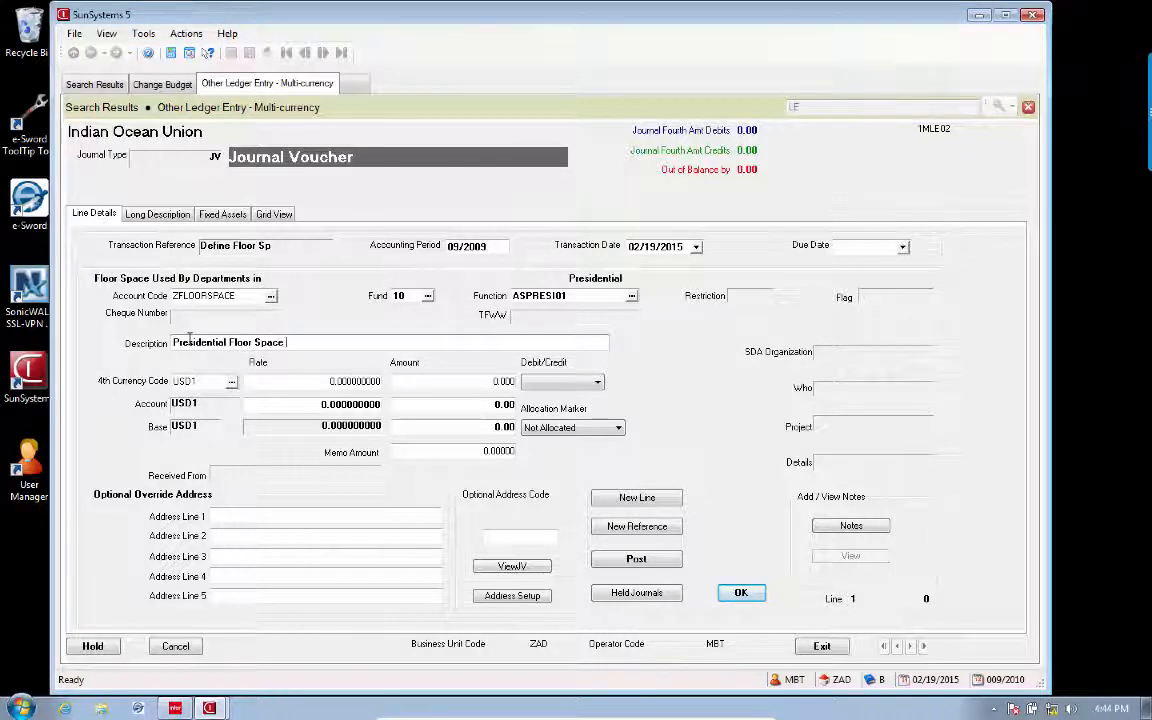
pyautogui.write('in Sq Meter')
# Step: Set the first journal line's 4th currency amount to 2000 and mark it as Debit
pyautogui.click(494, 384)
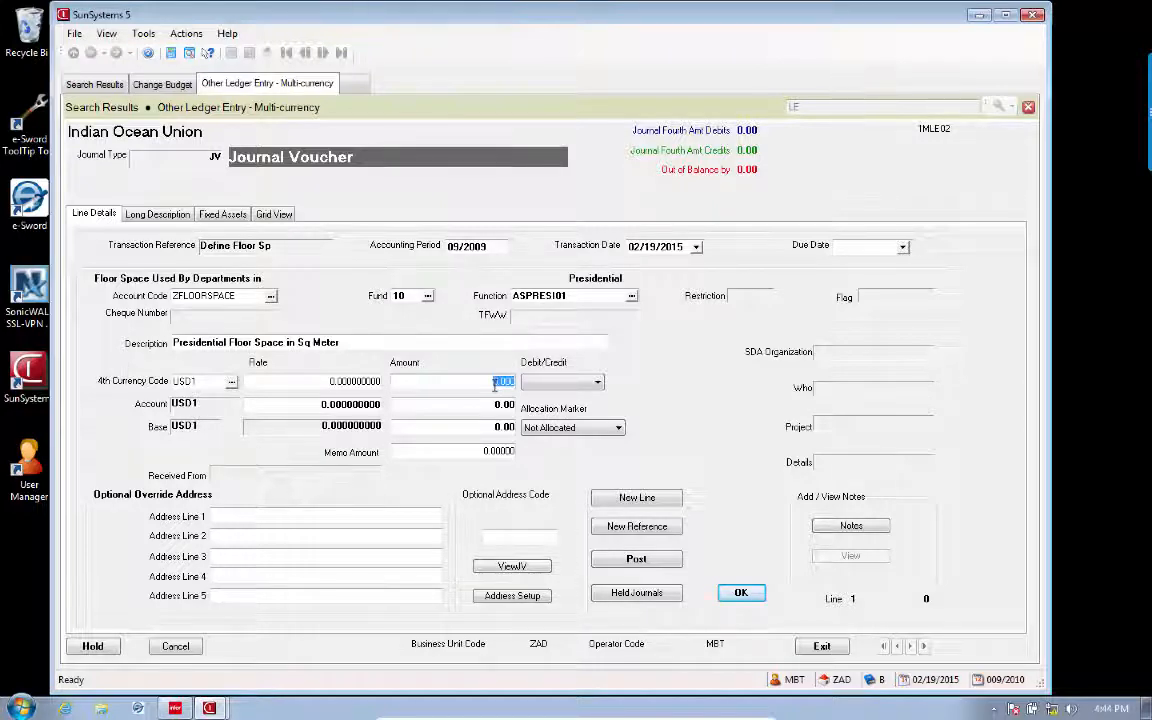
pyautogui.write('200')
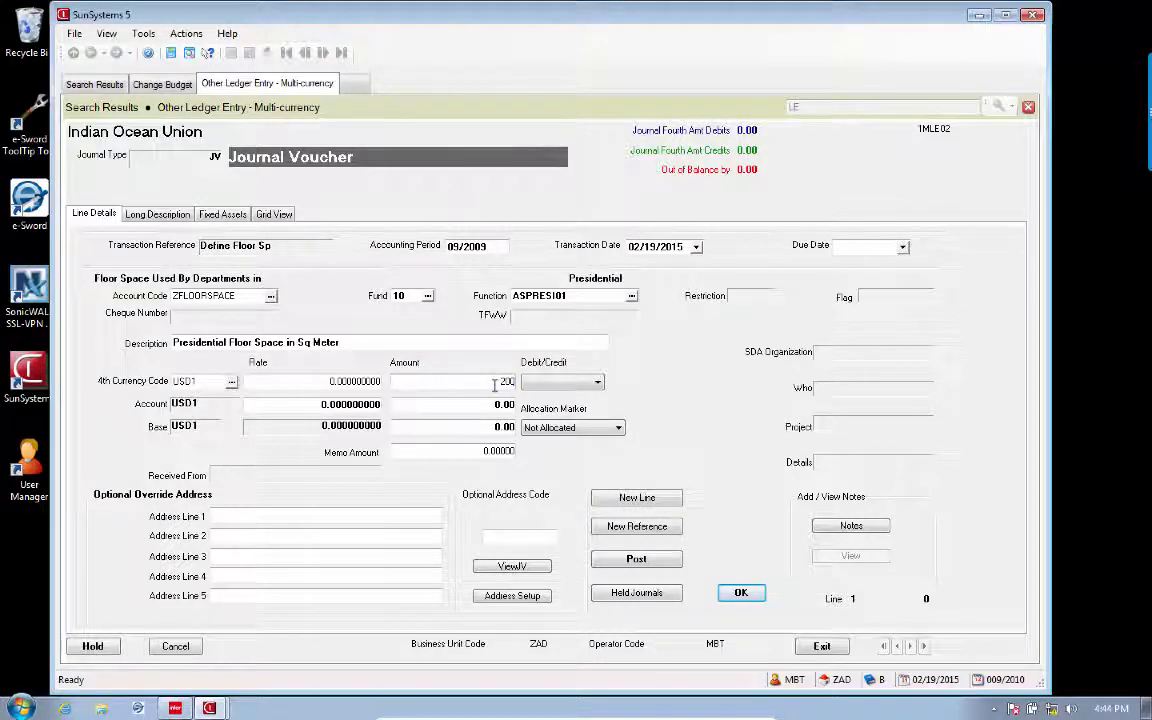
pyautogui.write('0')
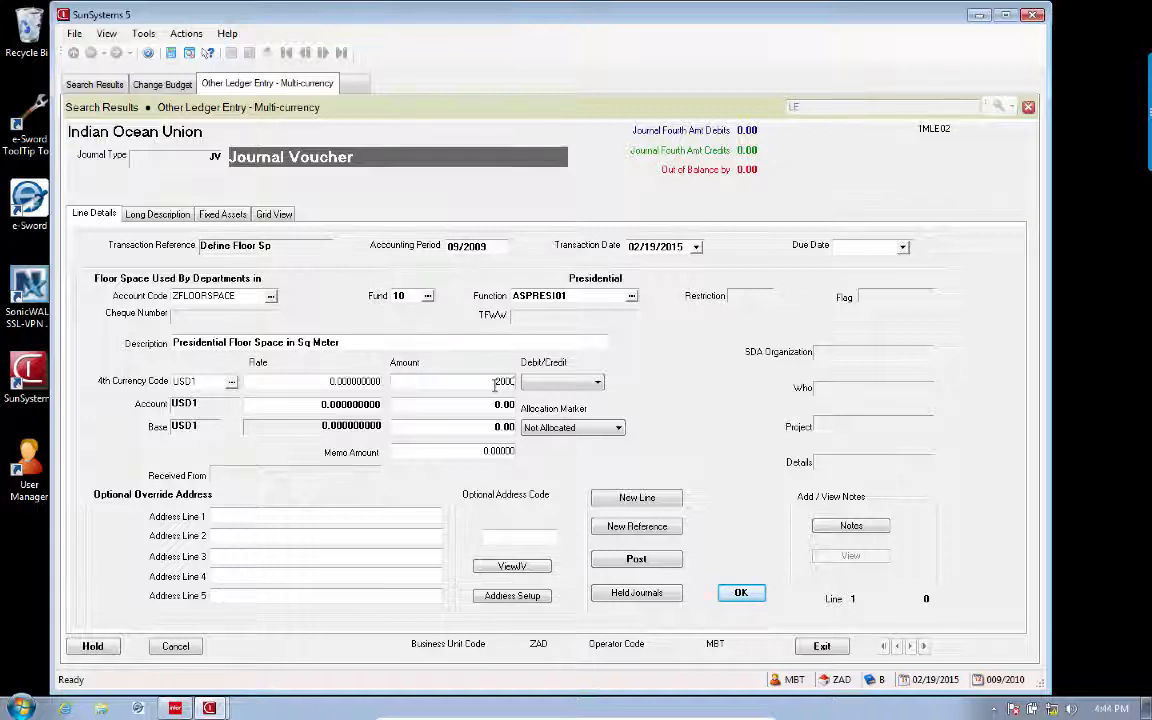
pyautogui.click(562, 382)
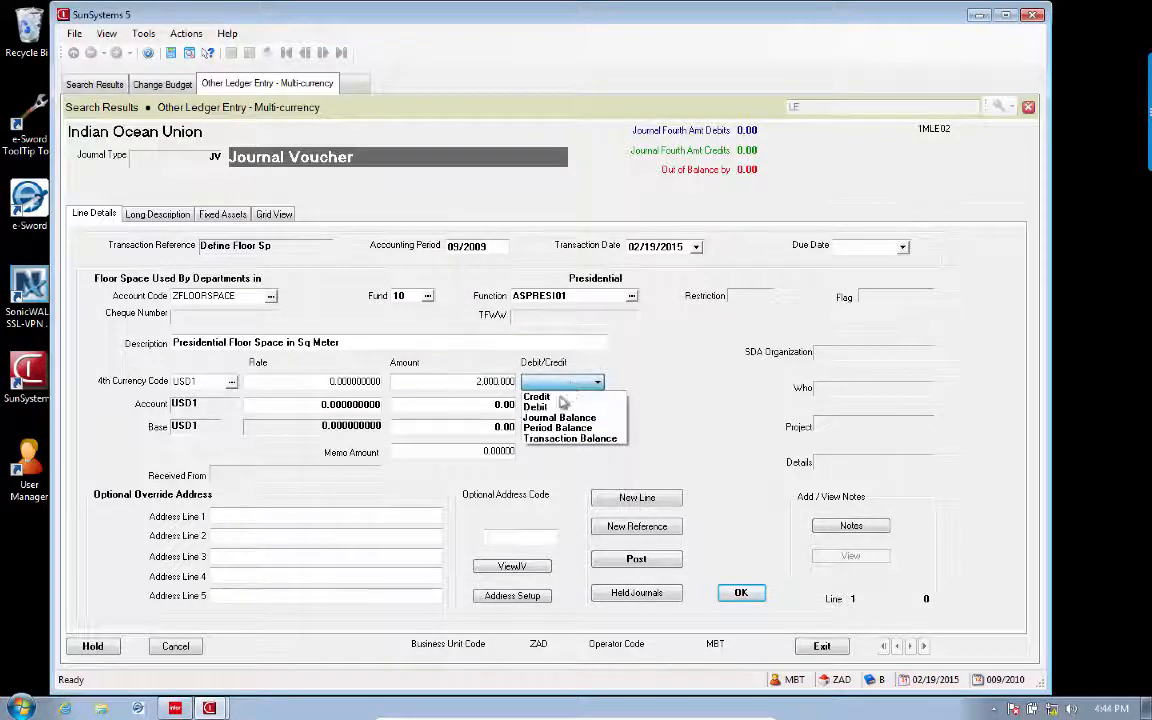
pyautogui.click(545, 407)
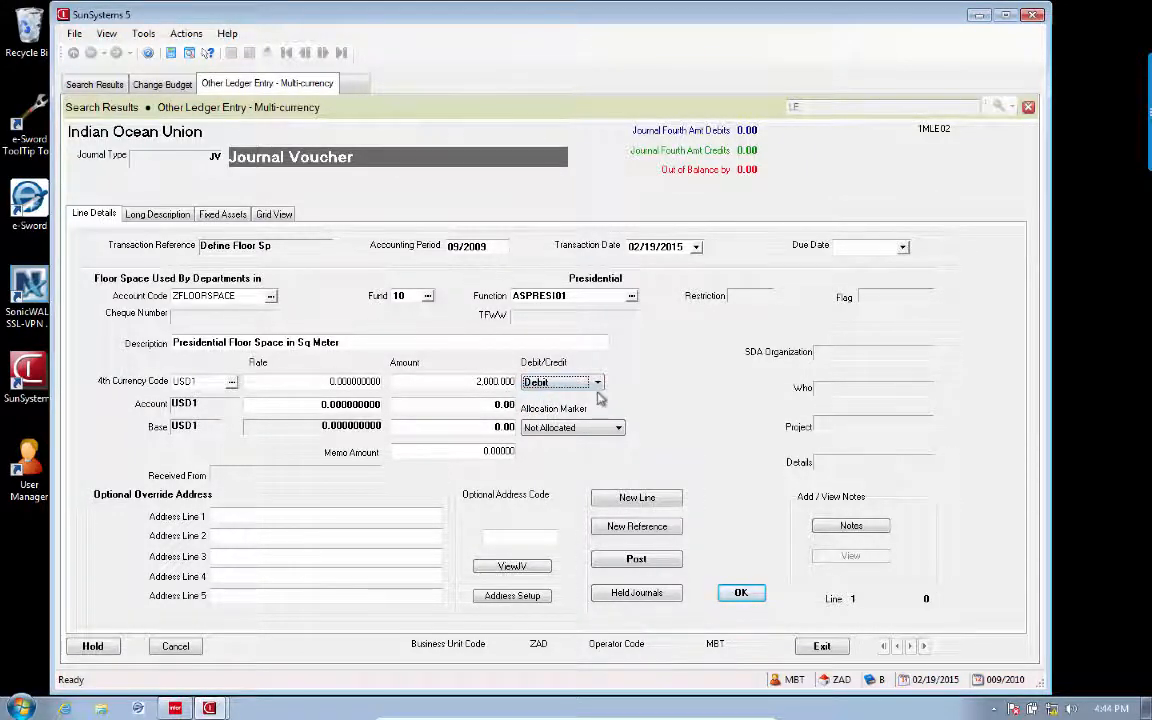
# Step: Add a second journal line with account code ZFLOORSPACE and function code ASSECRE01 (Secretariat)
pyautogui.click(632, 499)
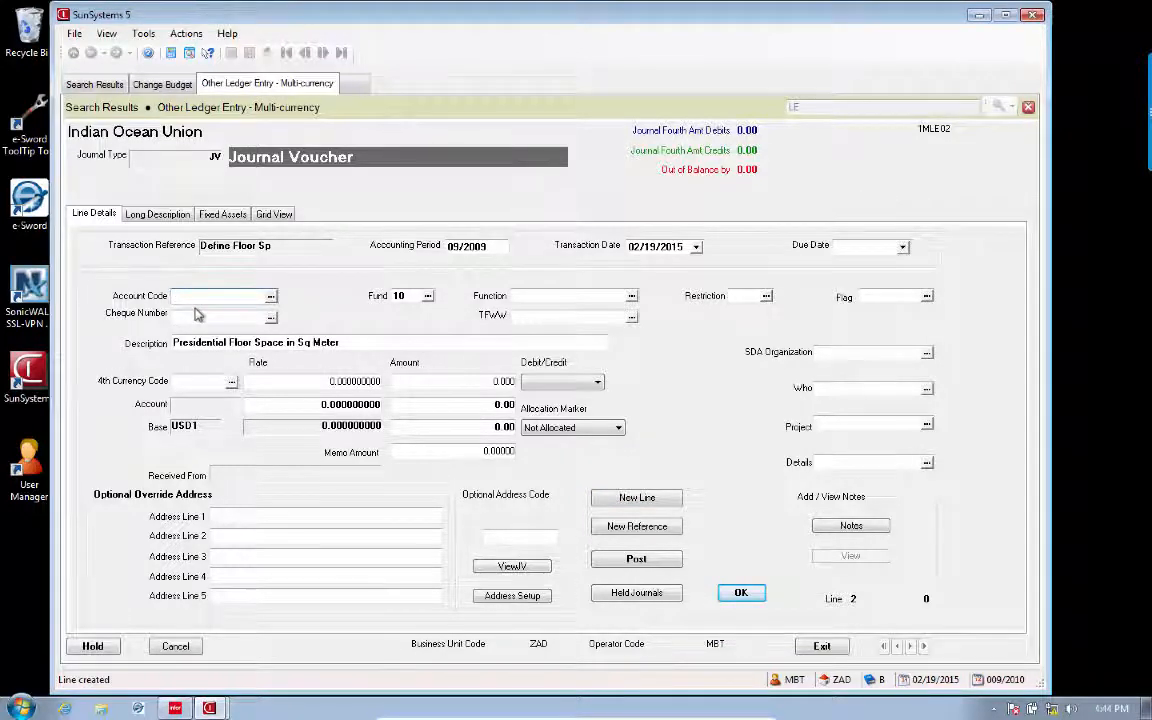
pyautogui.press('F2')
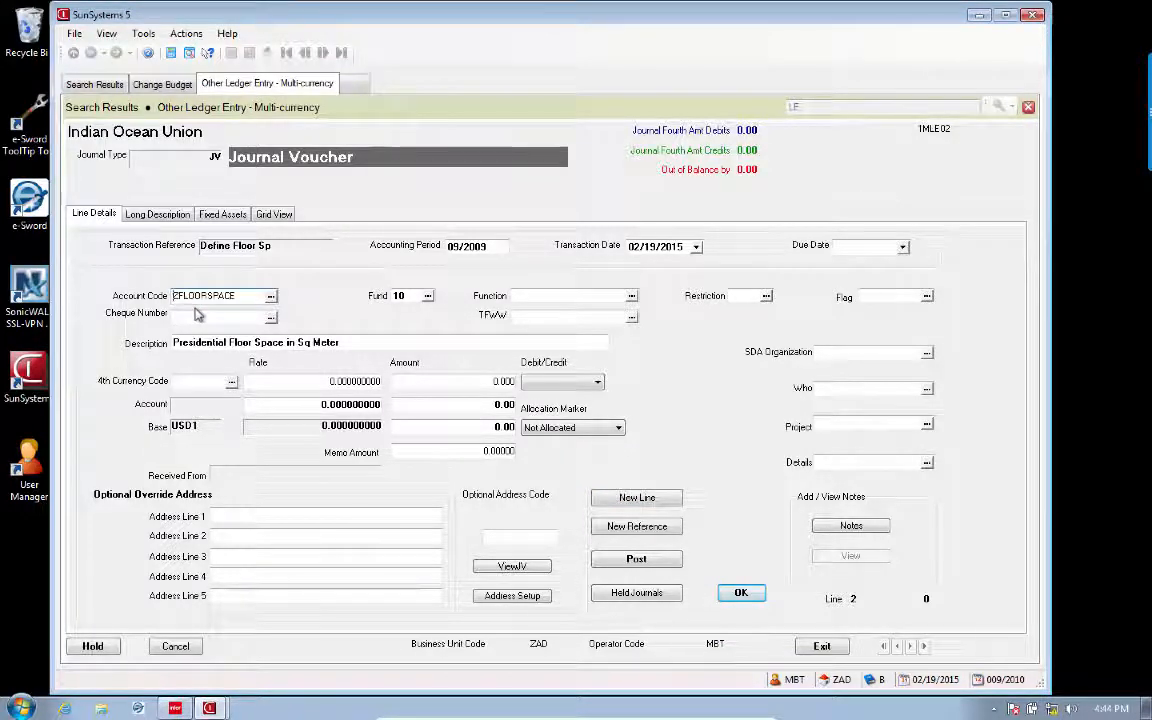
pyautogui.click(516, 296)
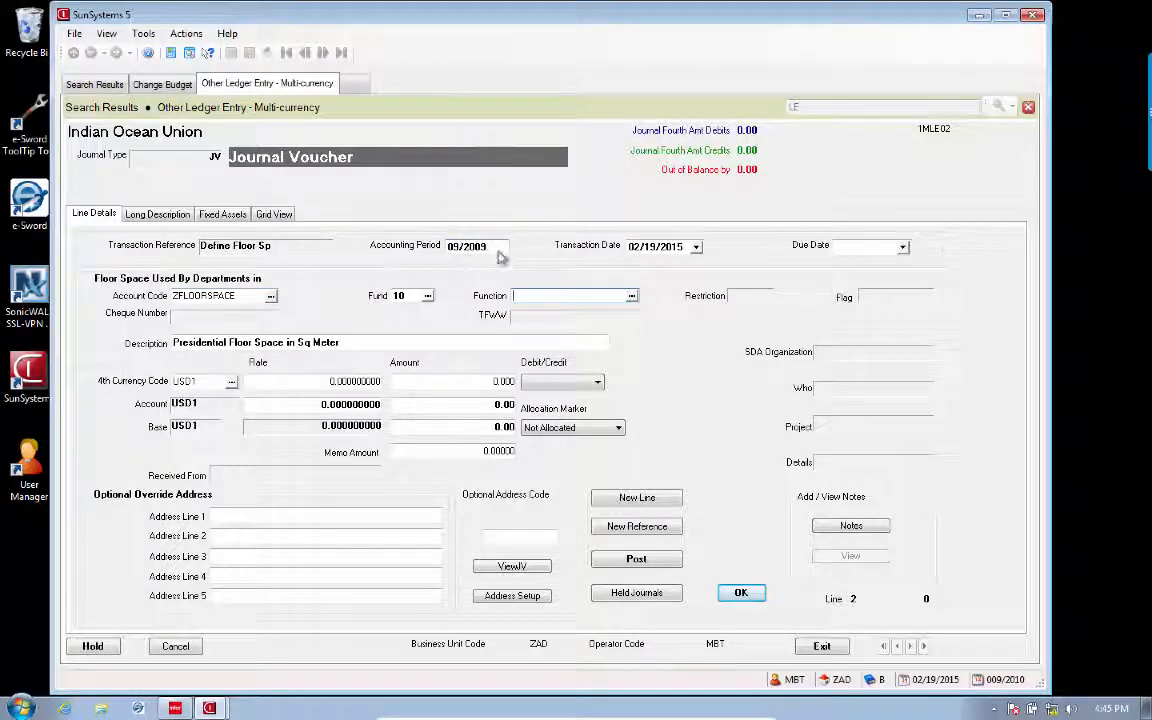
pyautogui.click(631, 296)
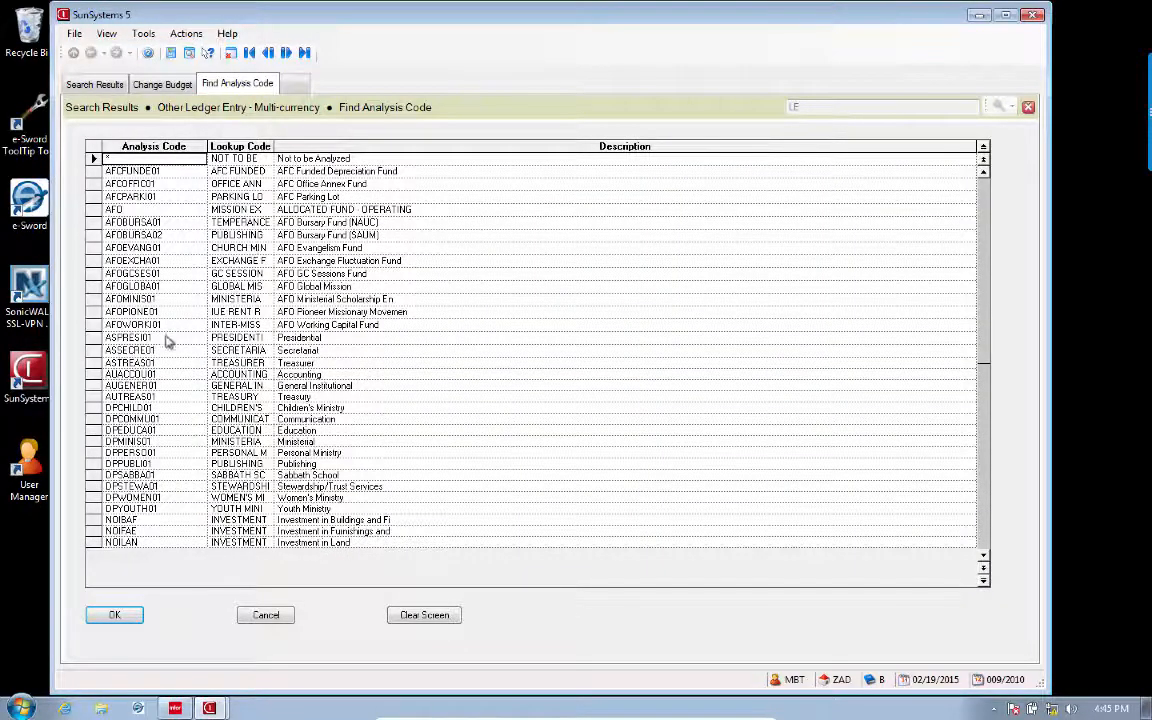
pyautogui.click(116, 350)
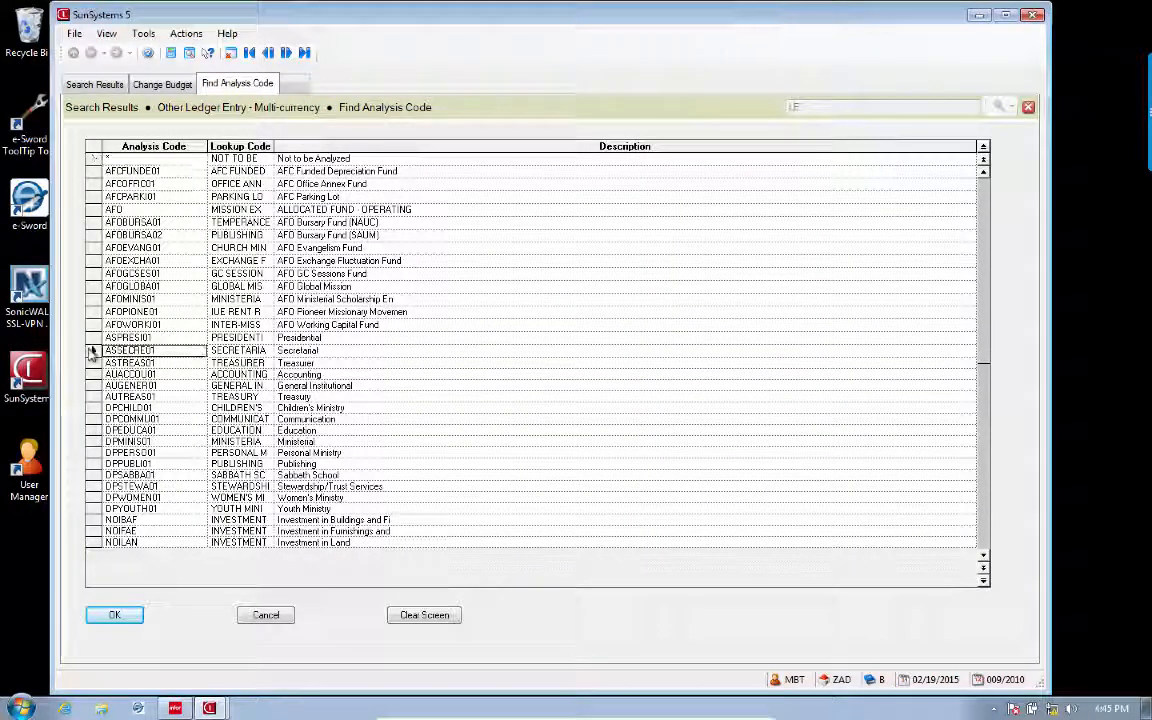
pyautogui.click(116, 614)
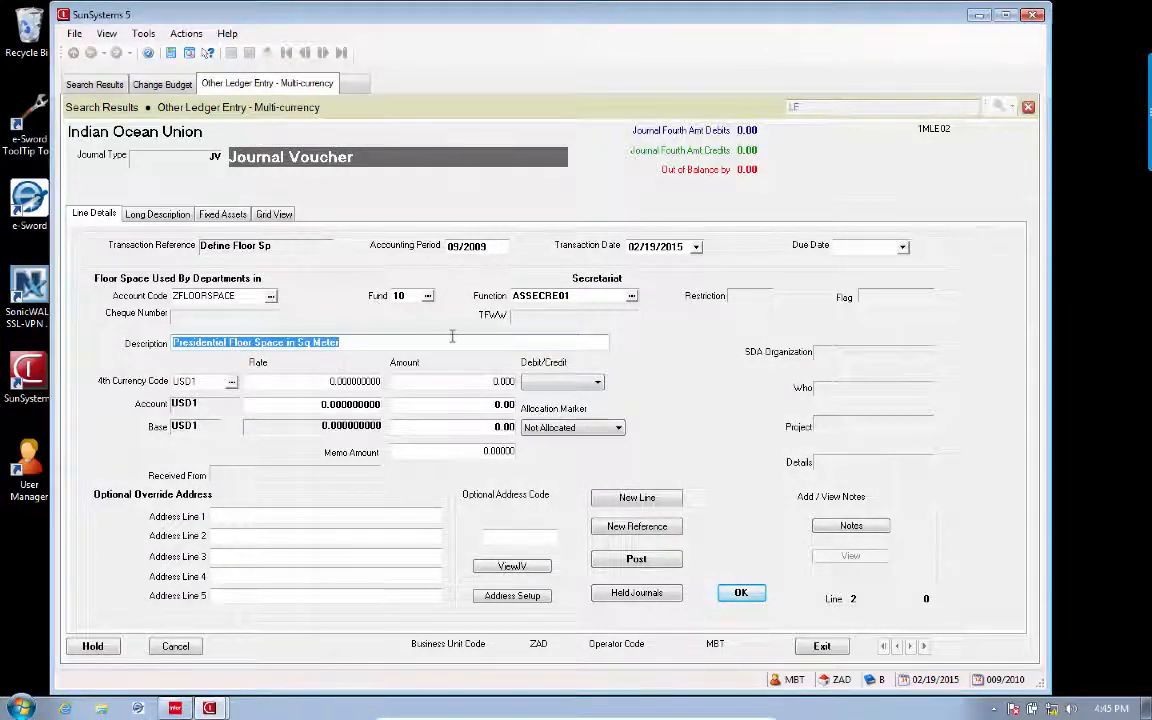
# Step: Set the second journal line's 4th currency amount to 1000 and mark it as Debit
pyautogui.click(495, 383)
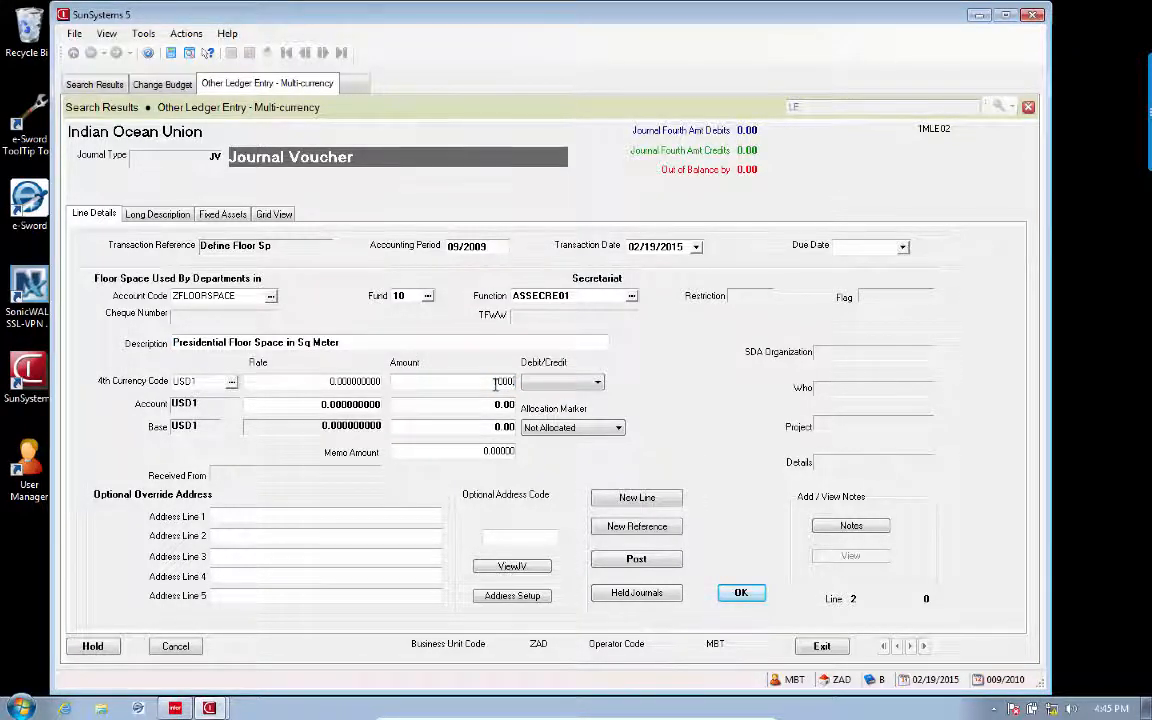
pyautogui.click(585, 383)
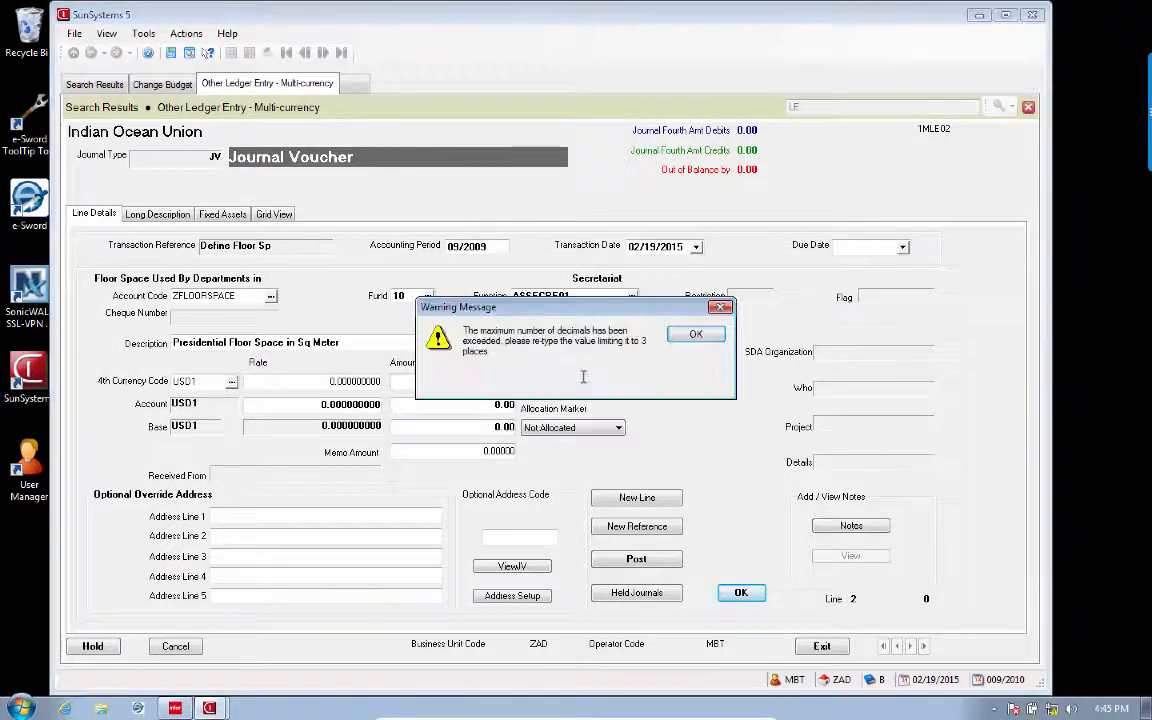
pyautogui.click(696, 336)
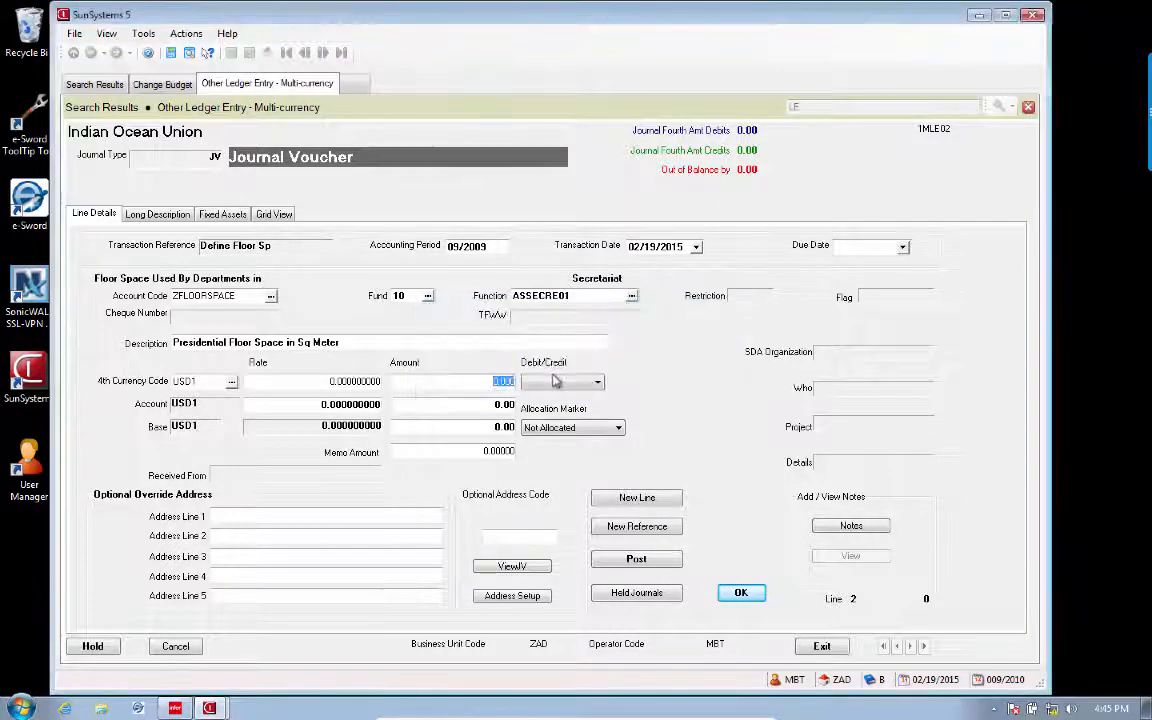
pyautogui.write('0')
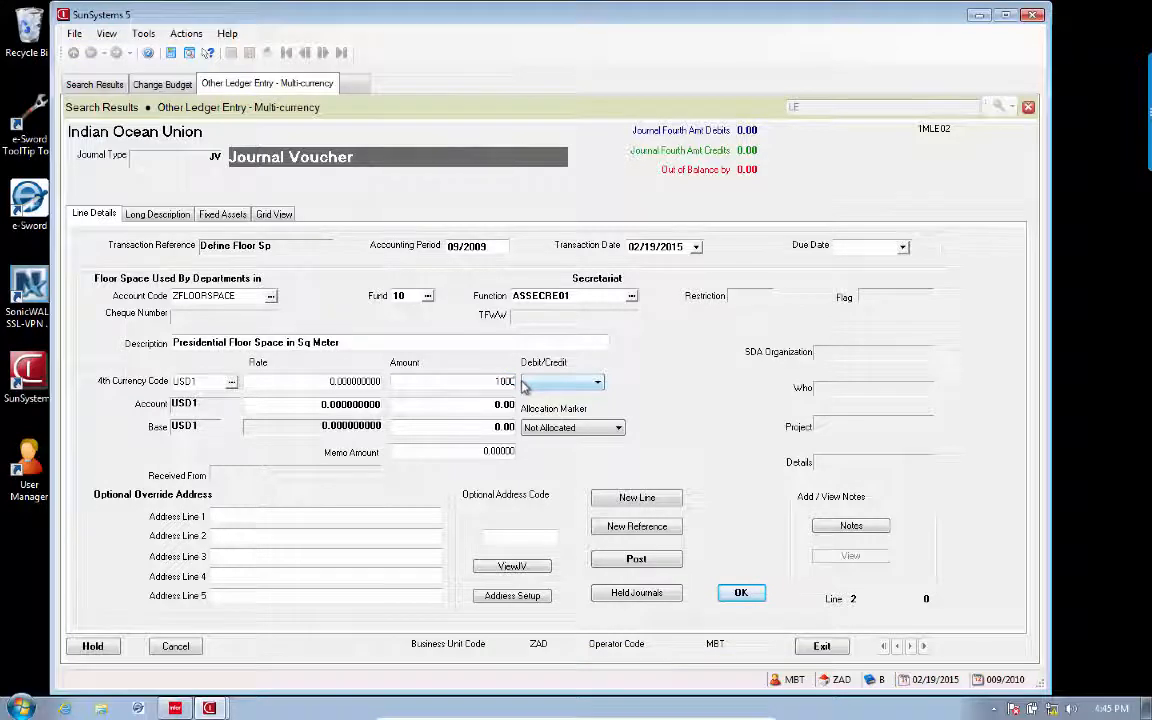
pyautogui.click(583, 385)
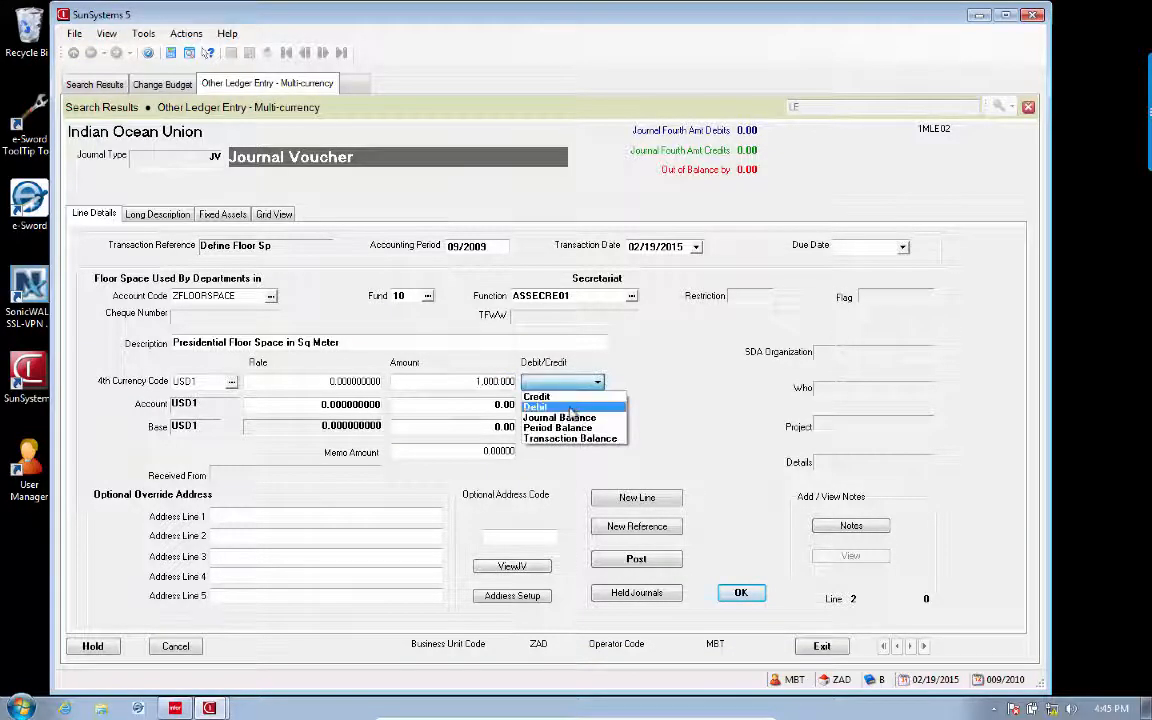
pyautogui.click(571, 408)
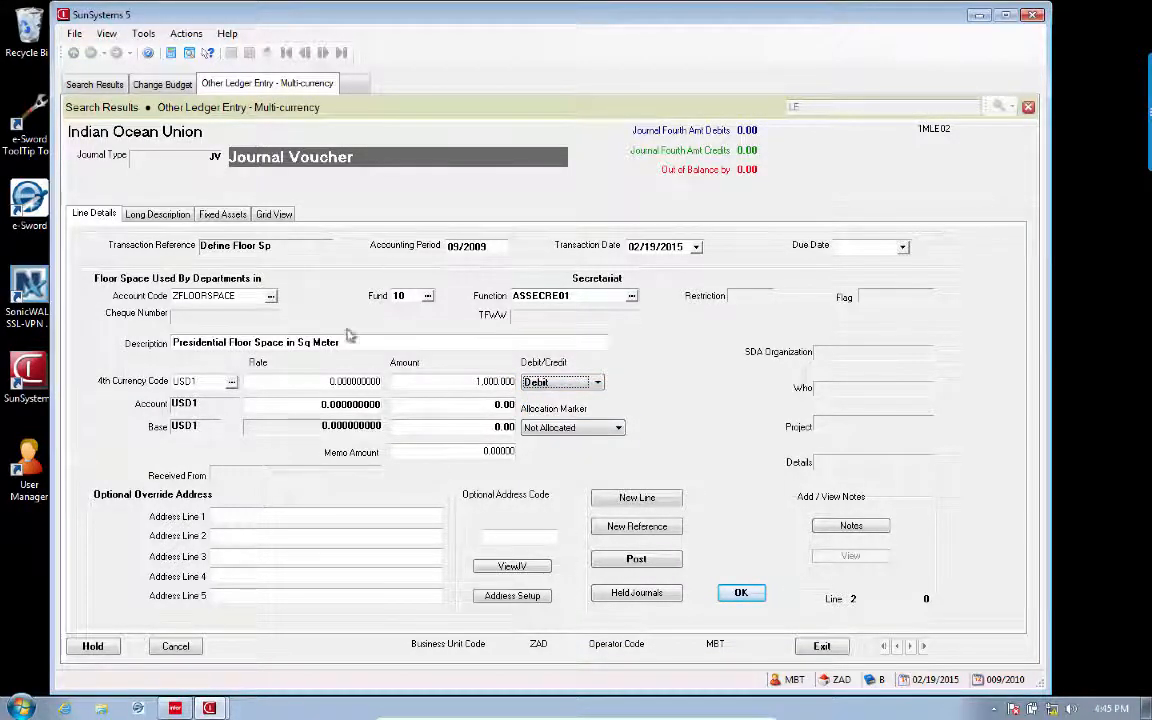
# Step: Add a third journal line with account code ZFLOORSPACE and function code ASTREAS01 (Treasurer)
pyautogui.click(636, 500)
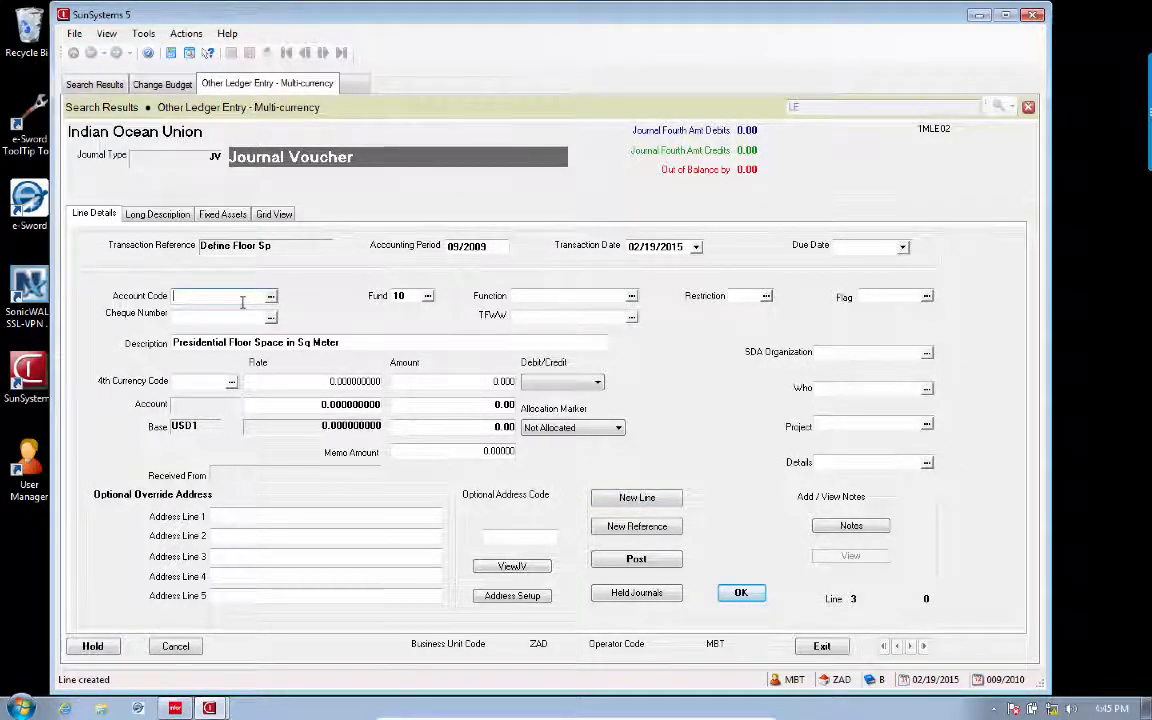
pyautogui.write('ZFLOORSPACE')
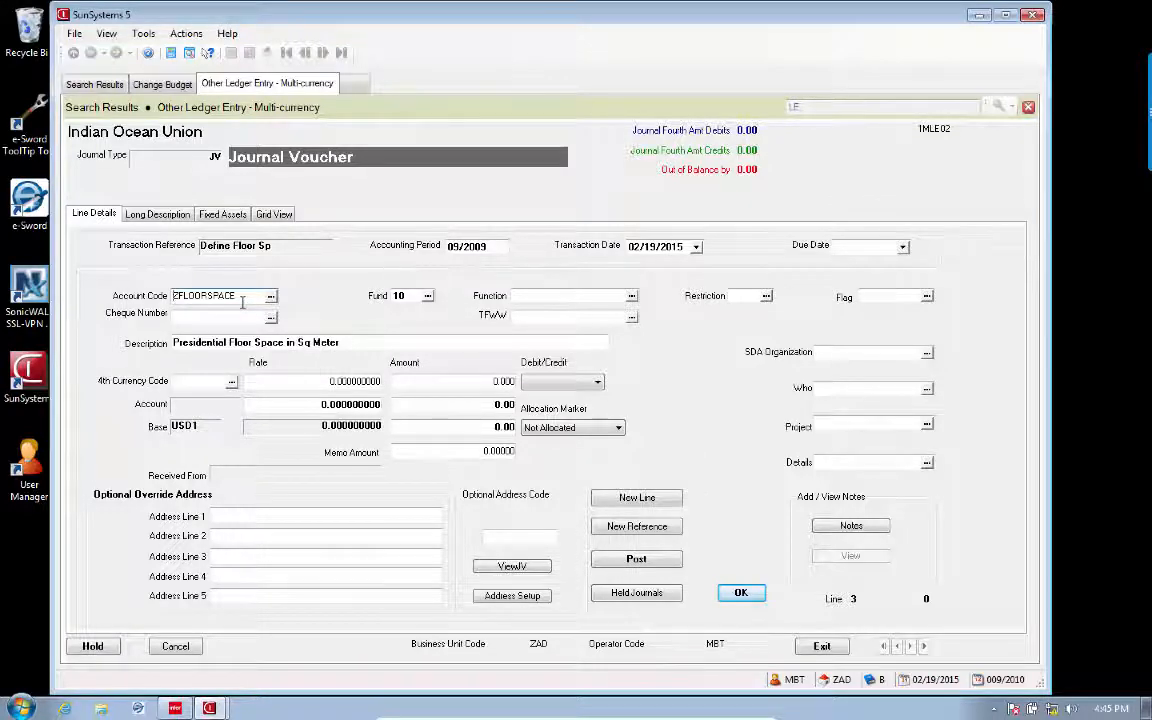
pyautogui.click(552, 292)
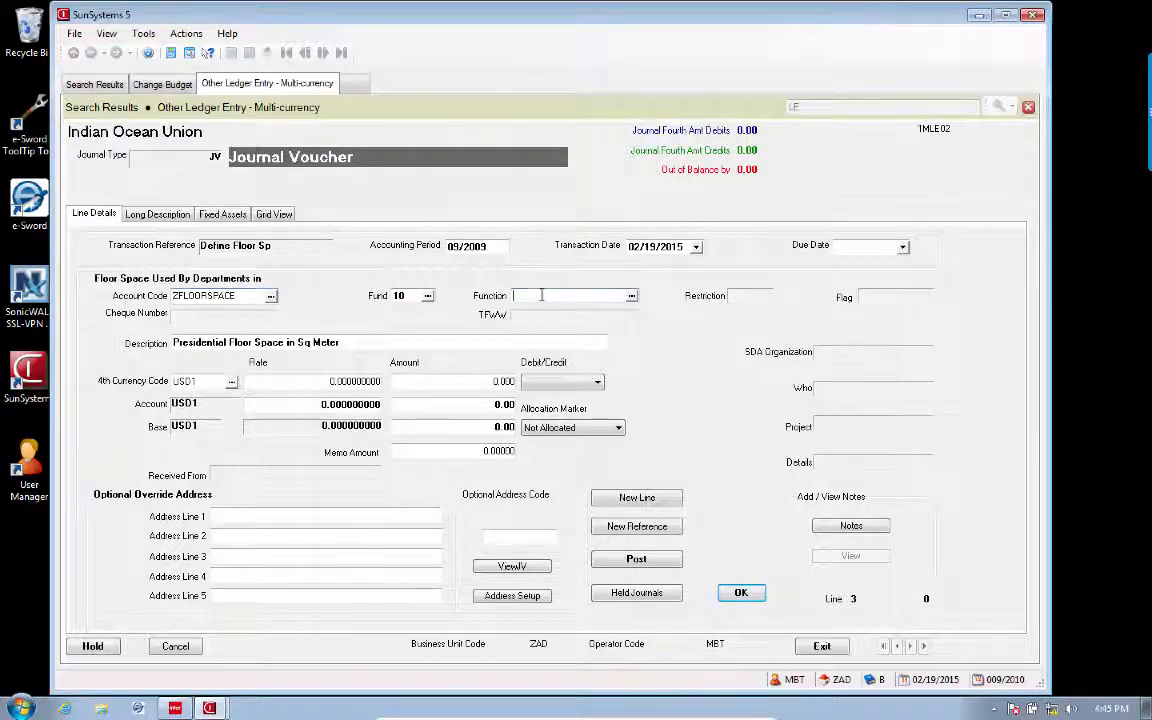
pyautogui.click(631, 296)
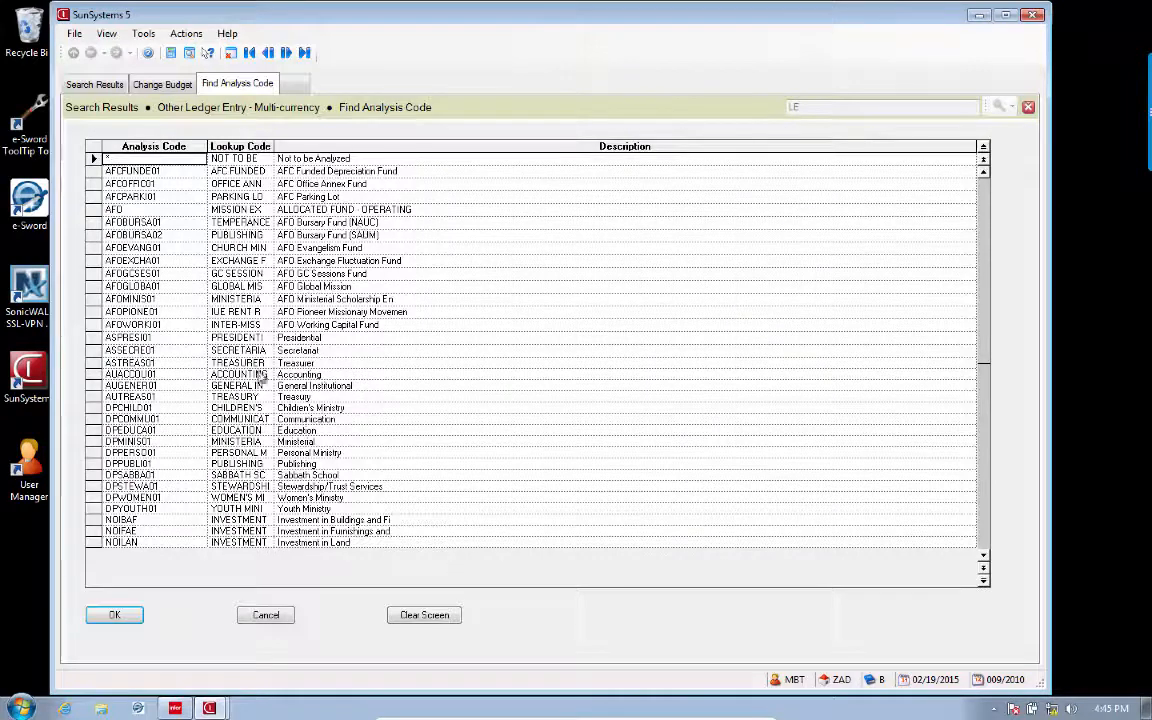
pyautogui.click(90, 363)
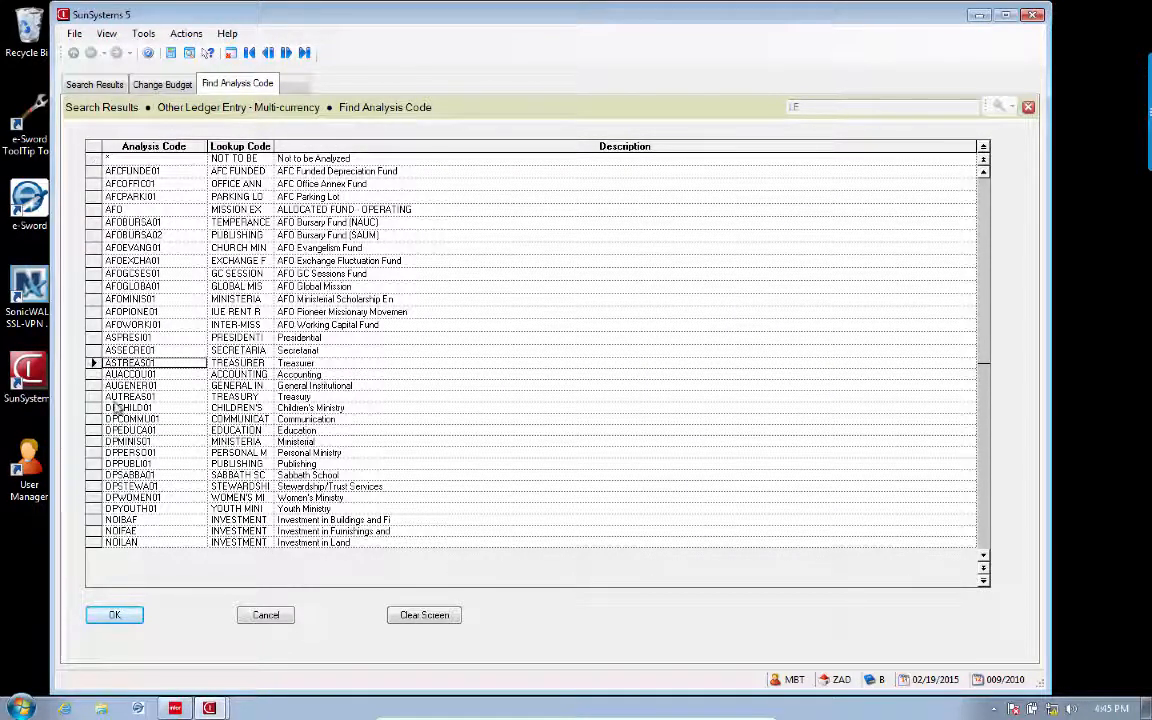
pyautogui.click(114, 614)
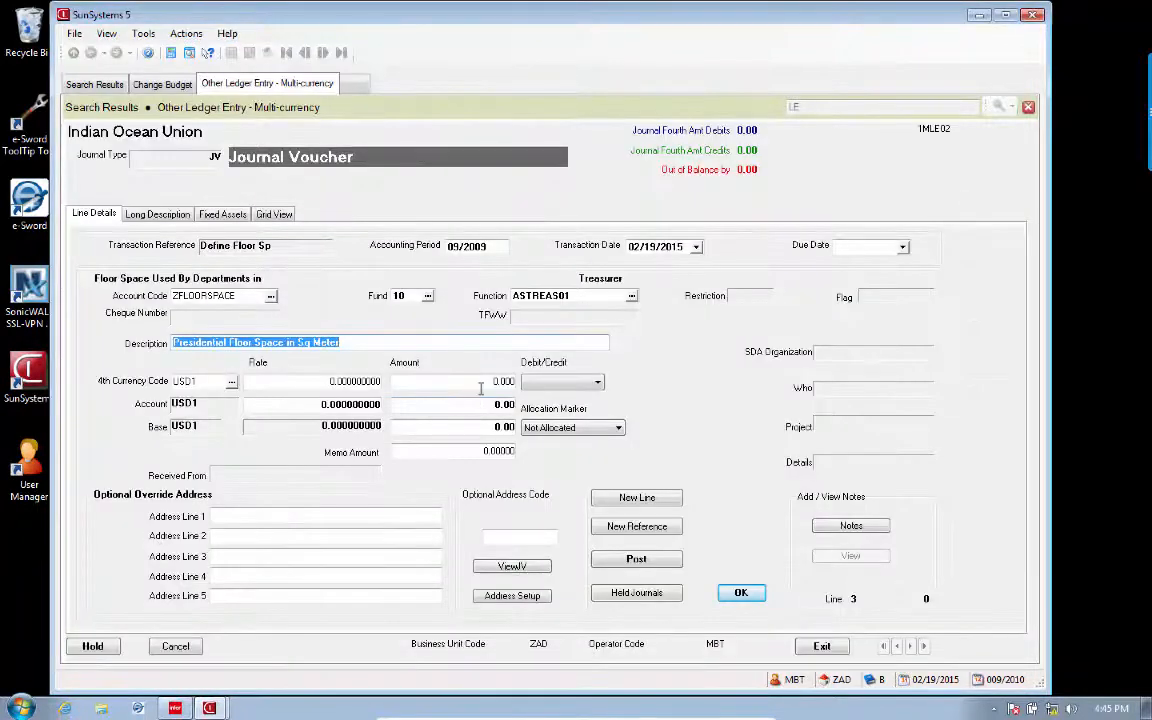
# Step: Set the third journal line's 4th currency amount to 3000 and mark it as Debit
pyautogui.click(495, 381)
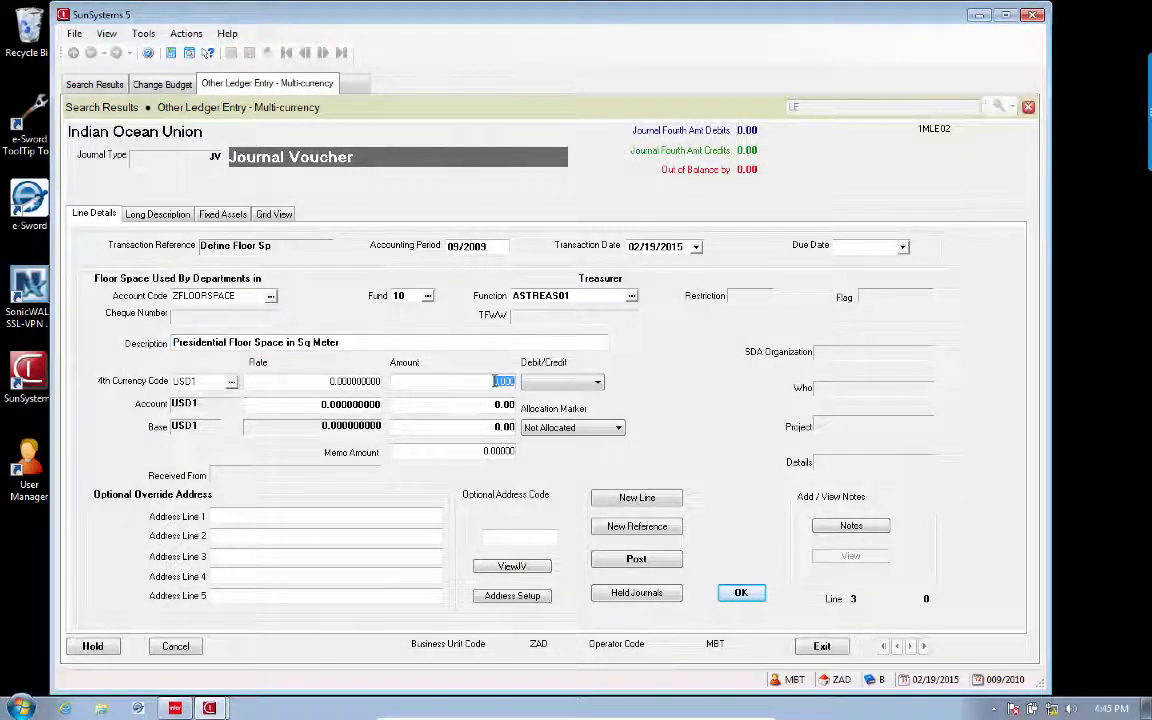
pyautogui.write('3,0')
pyautogui.write('00')
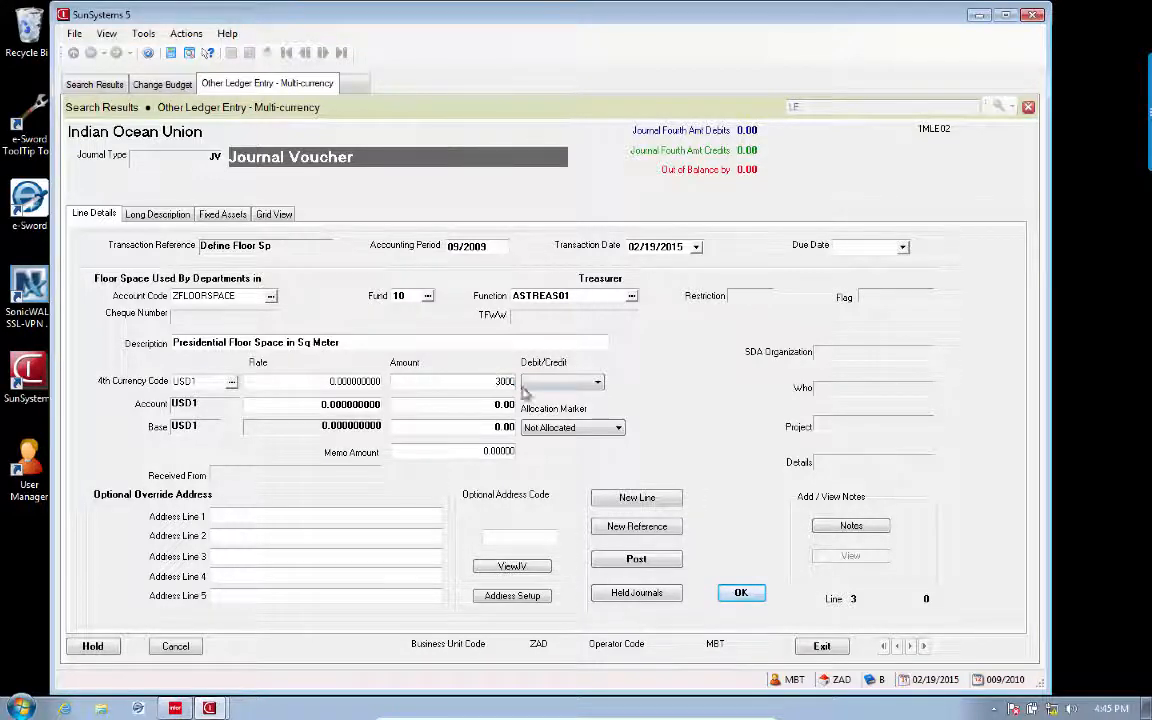
pyautogui.click(565, 381)
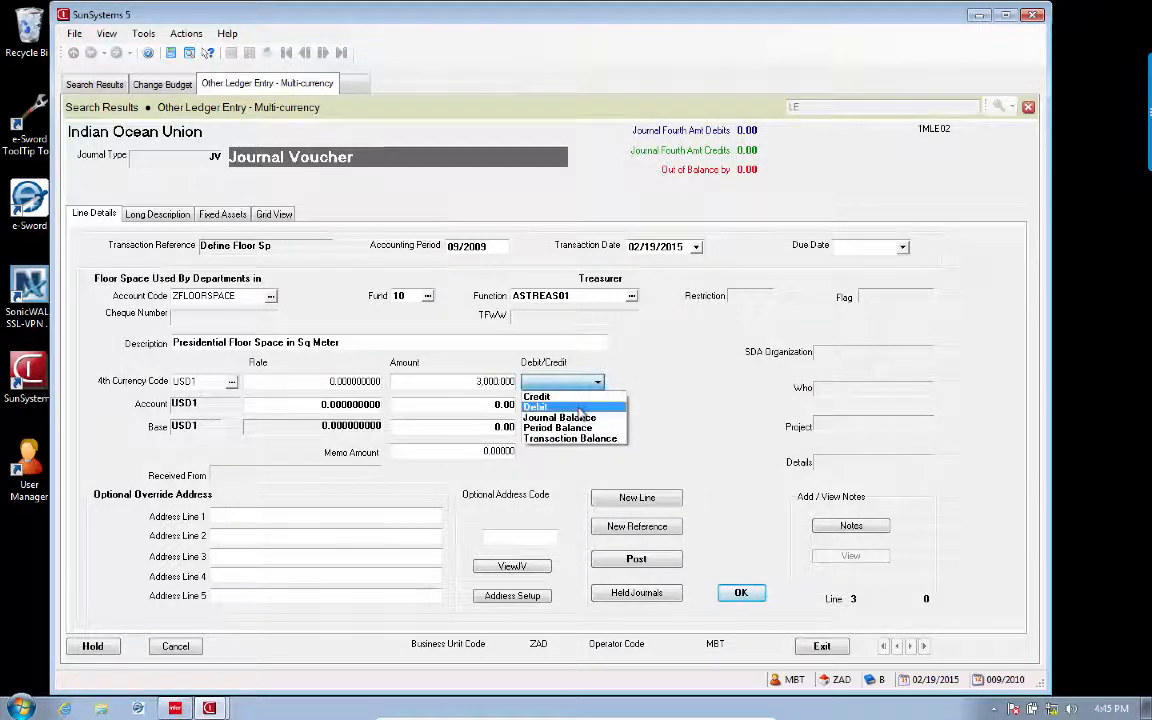
pyautogui.click(578, 407)
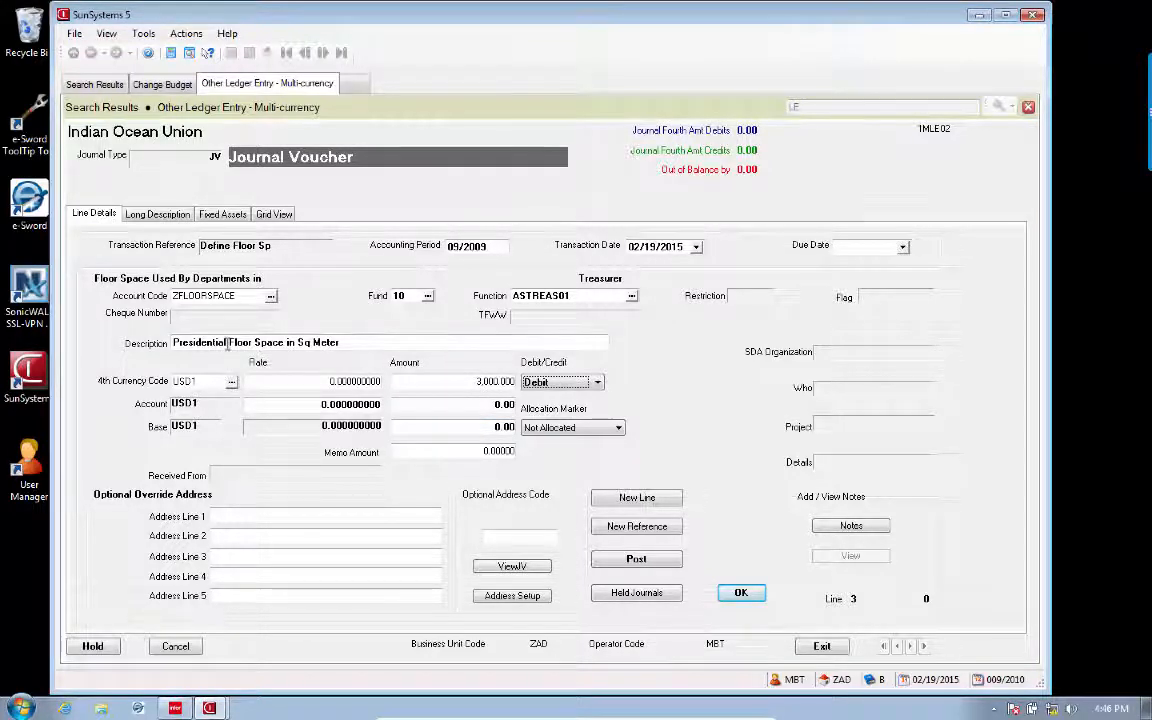
# Step: Change the third journal line's description to "Treasury Floor Space in Sq Meter"
pyautogui.moveTo(173, 342); pyautogui.dragTo(229, 347)
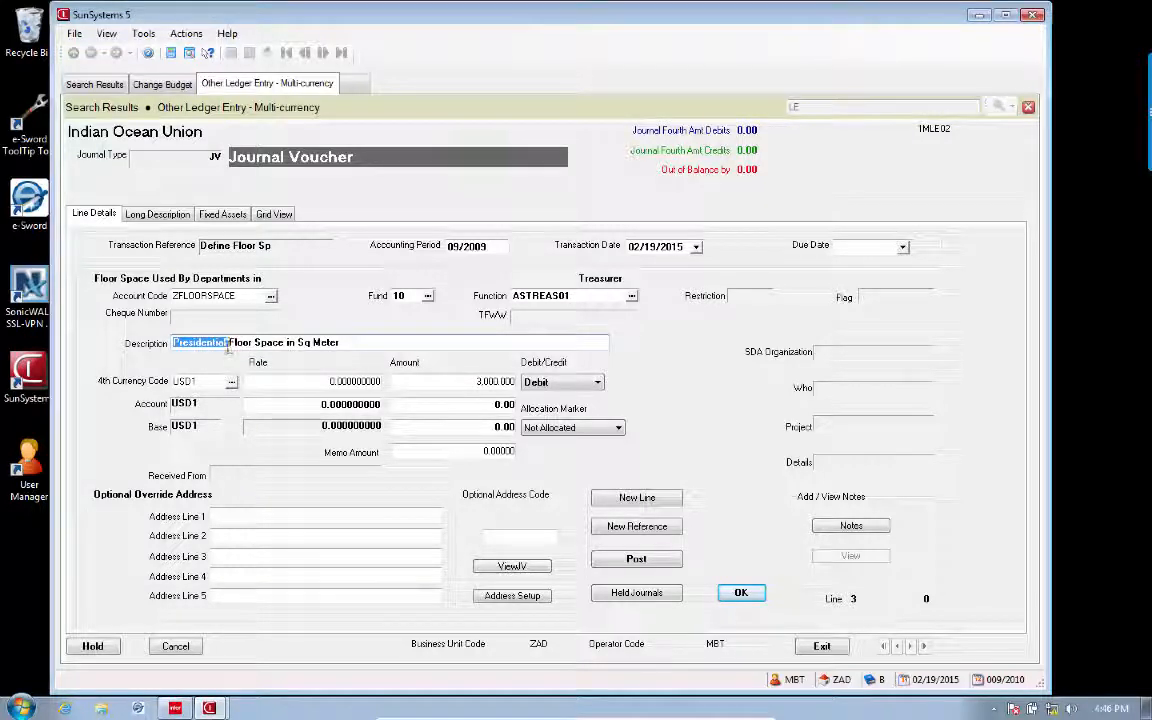
pyautogui.write('Treas')
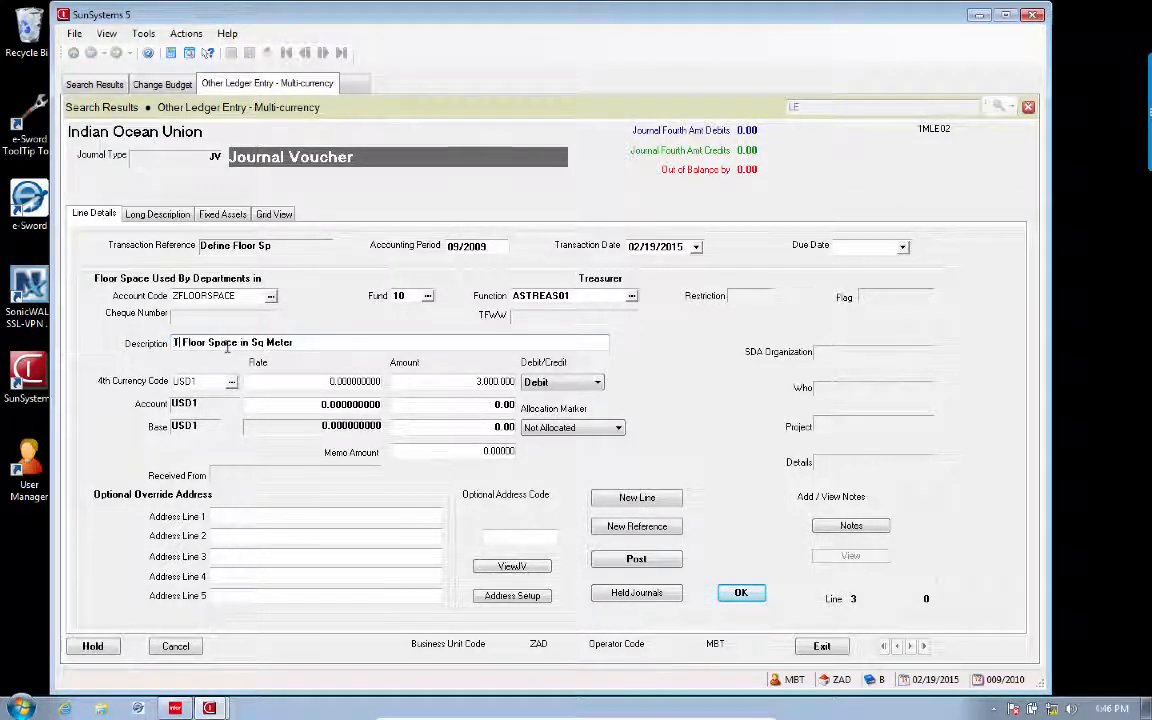
pyautogui.write('ury')
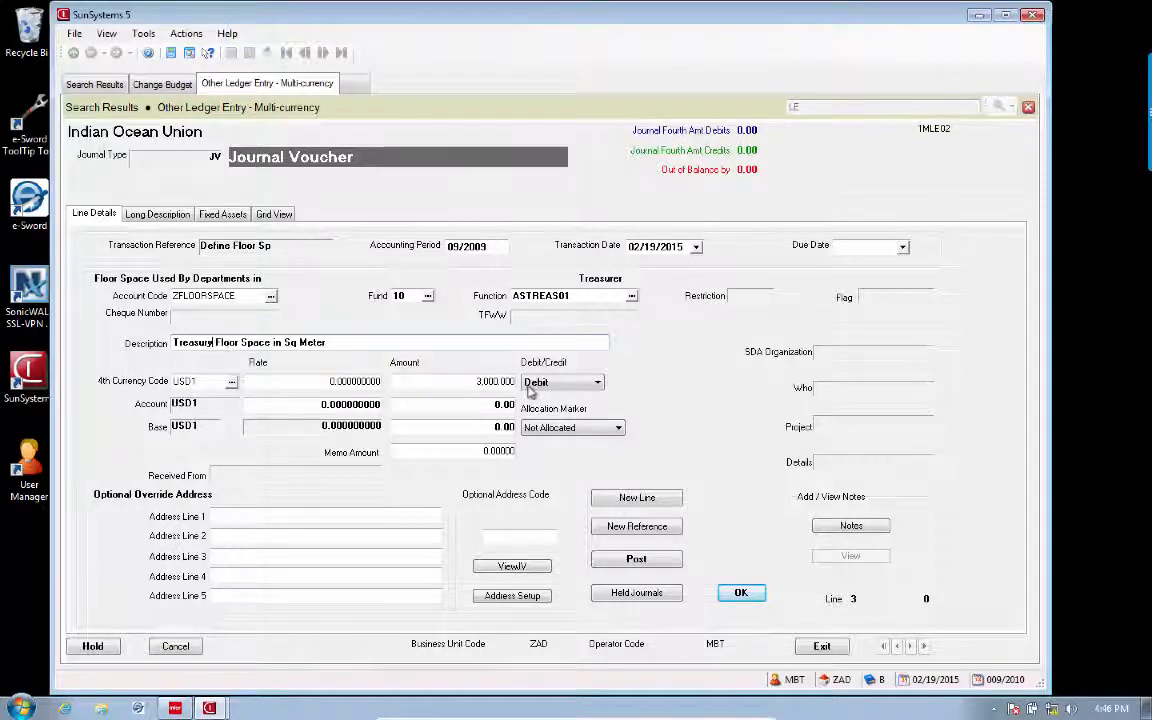
# Step: Add a fourth journal line with account code ZFLOORSPACE and function code DPCHILD01 (Children's Ministry)
pyautogui.click(620, 502)
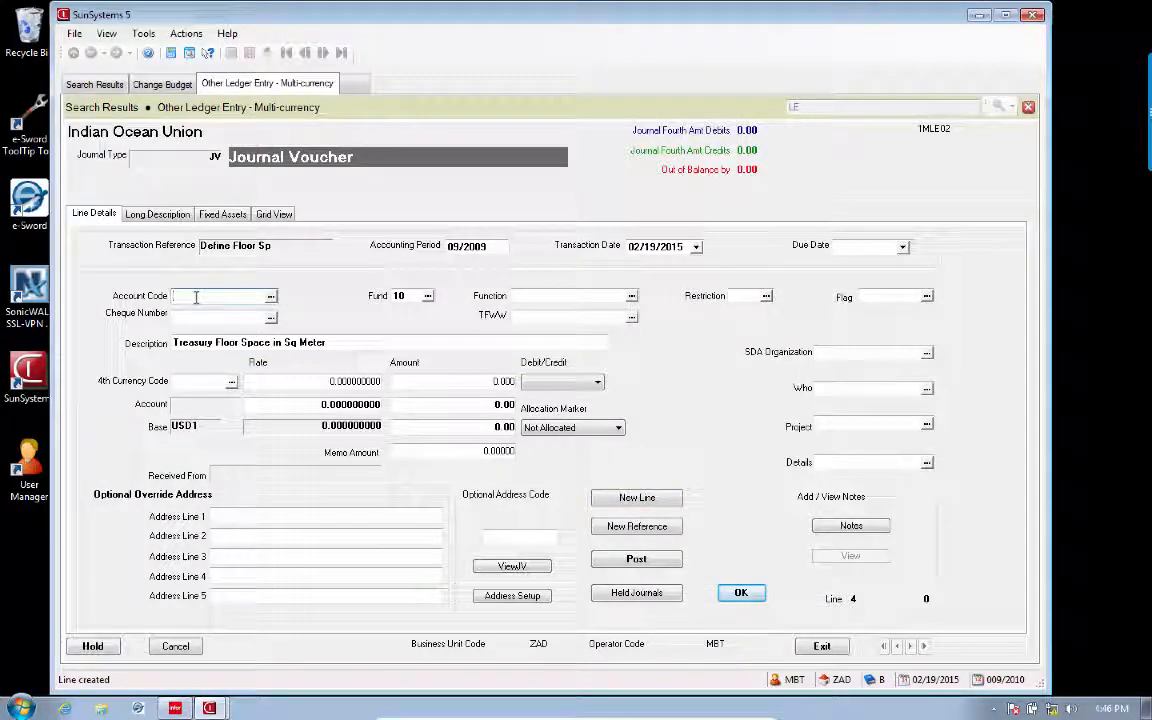
pyautogui.write('ZFLOORSPACE')
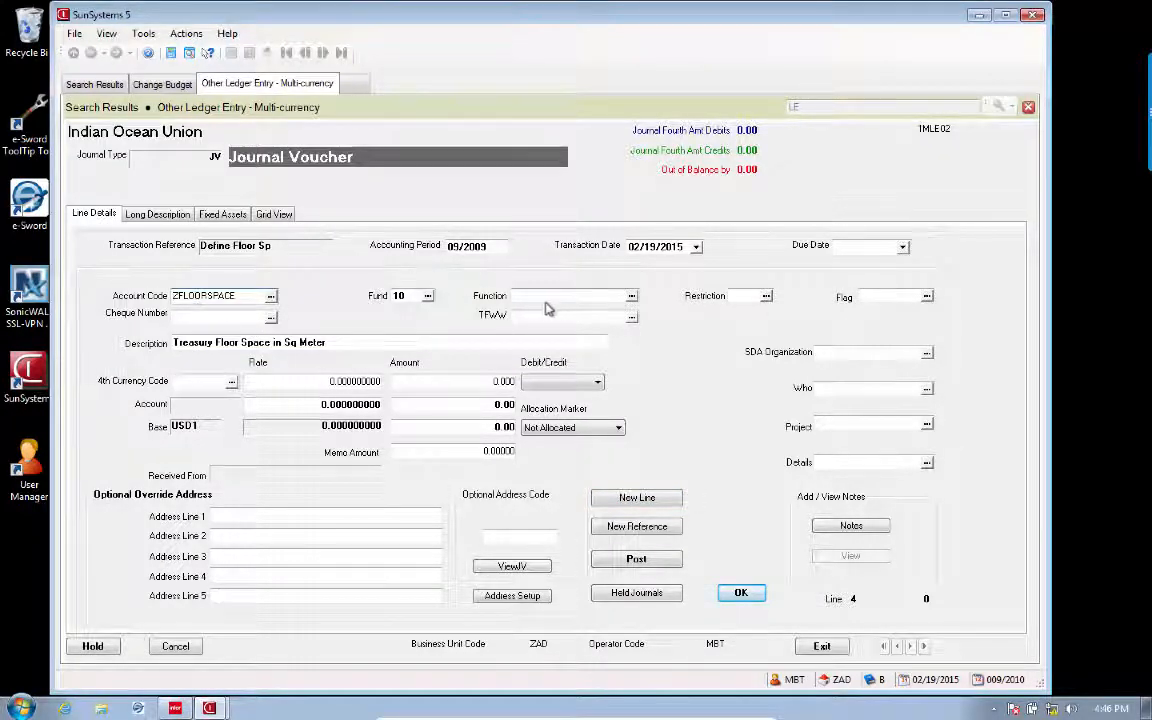
pyautogui.click(631, 296)
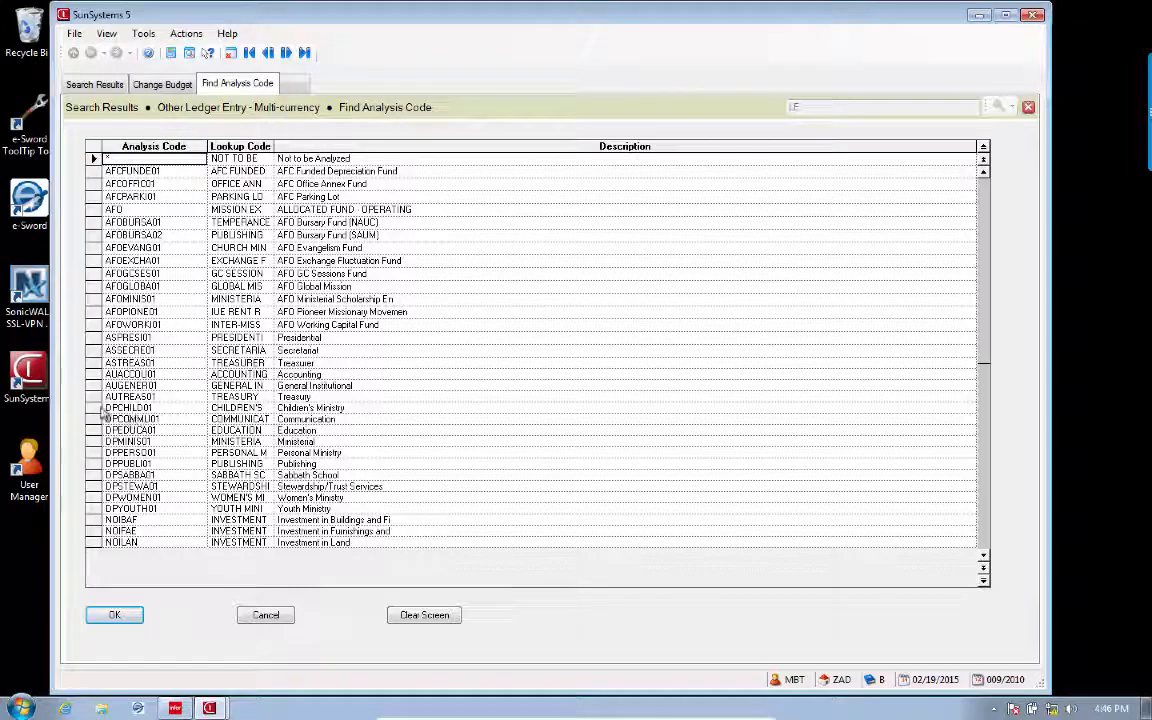
pyautogui.click(110, 408)
pyautogui.click(120, 615)
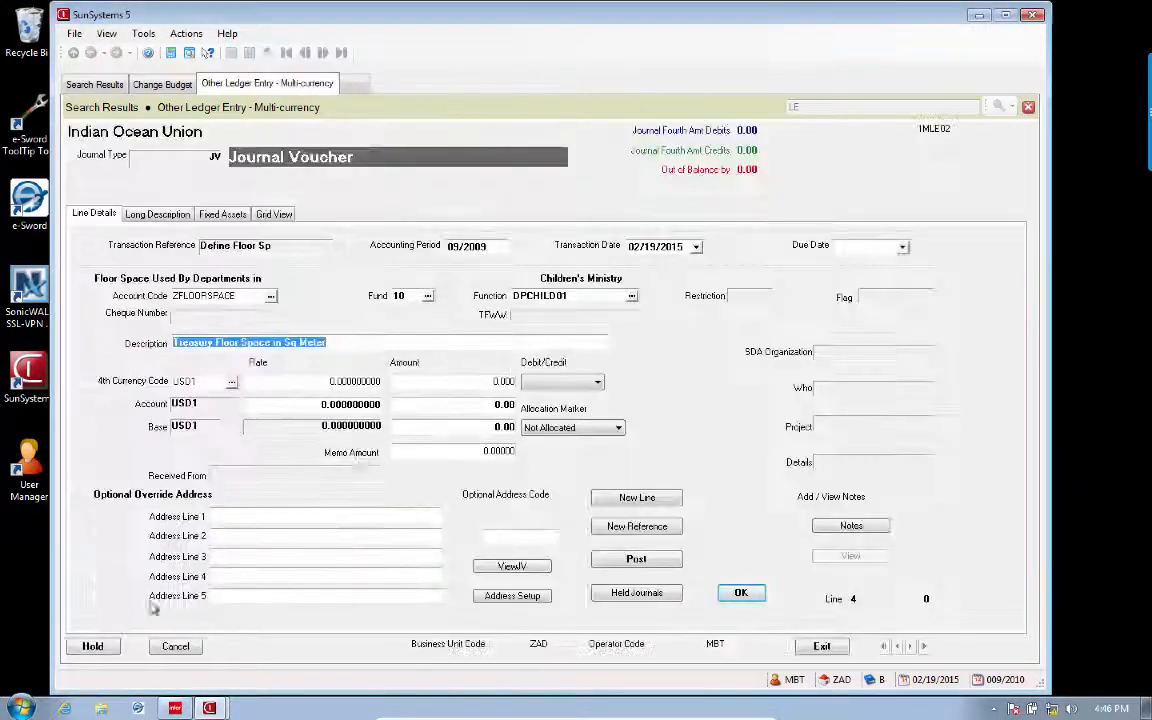
# Step: Give the fourth journal line a 4th currency amount of 1000 as Debit and the description "Children's Ministry Floor Space in Sq Meter"
pyautogui.click(484, 381)
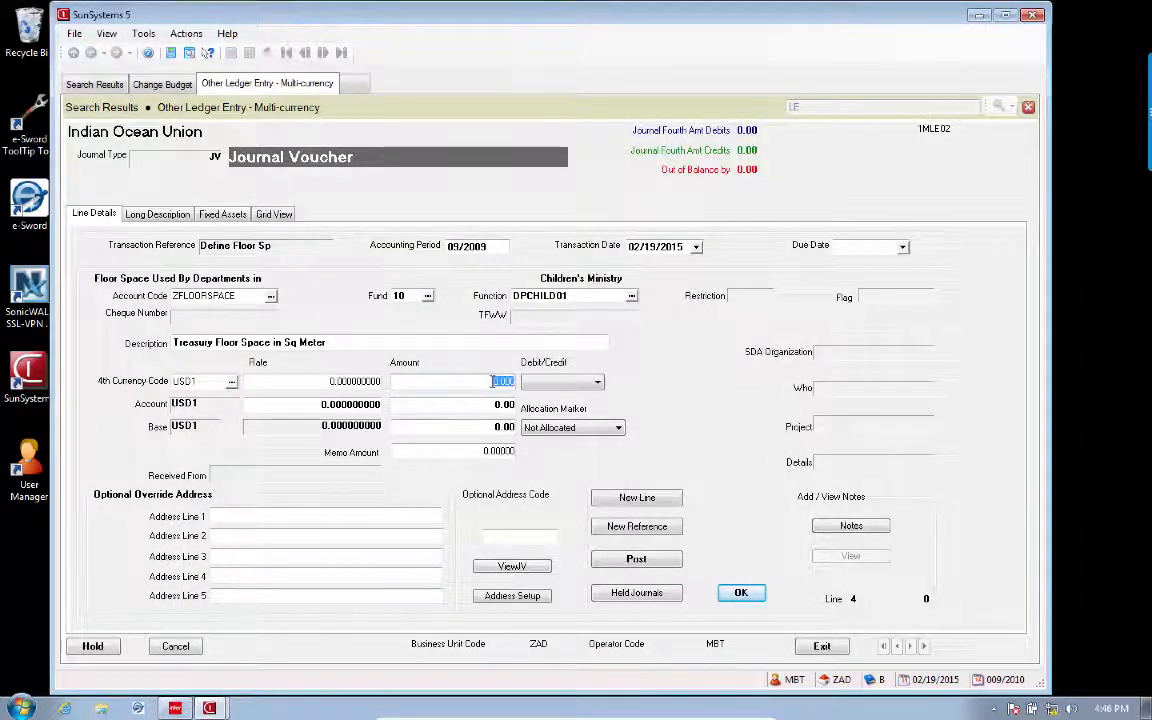
pyautogui.write('1000')
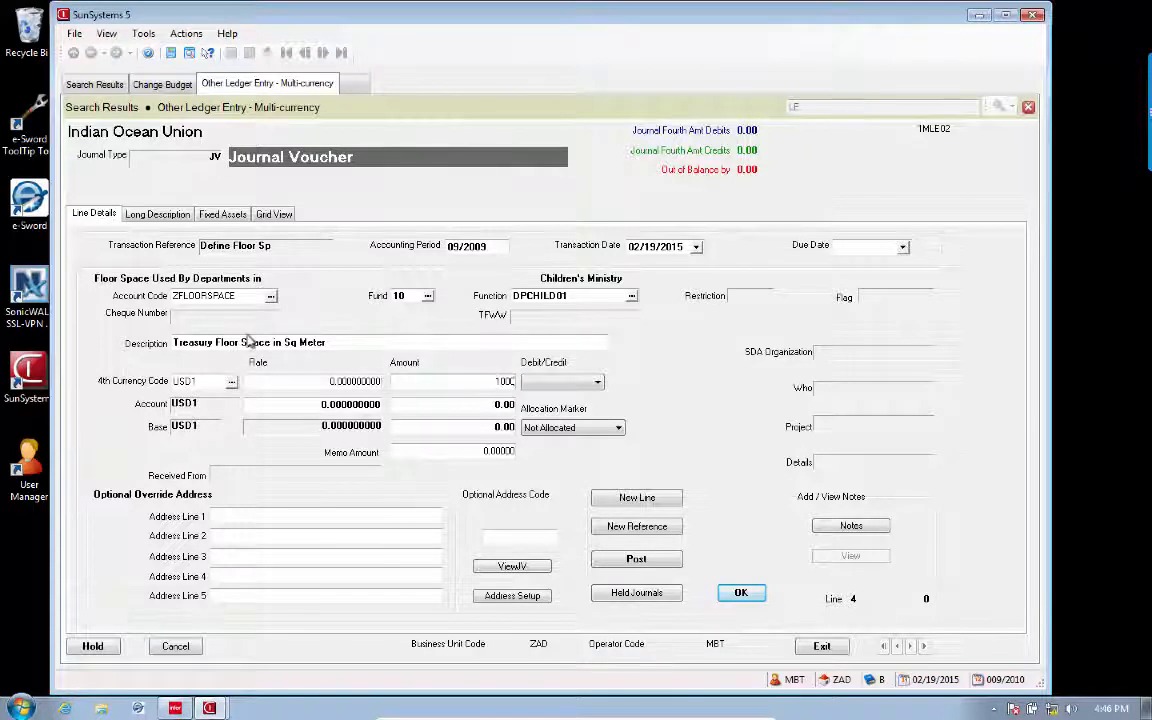
pyautogui.click(210, 342)
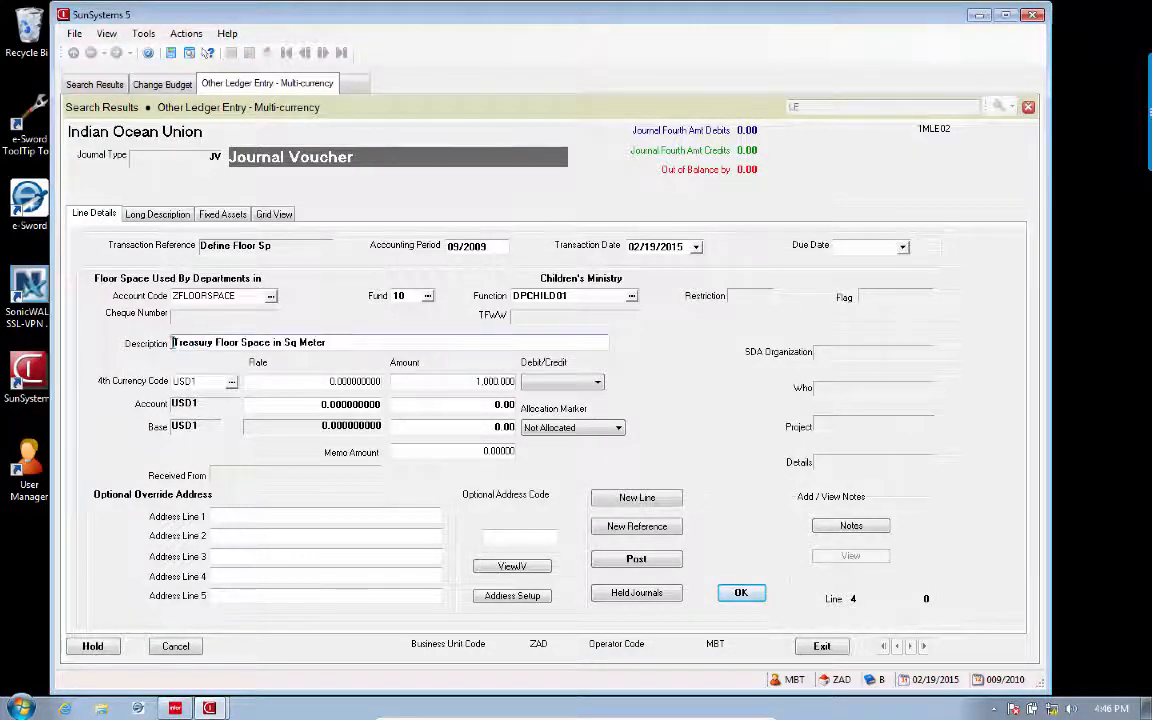
pyautogui.doubleClick(210, 342)
pyautogui.write('Children')
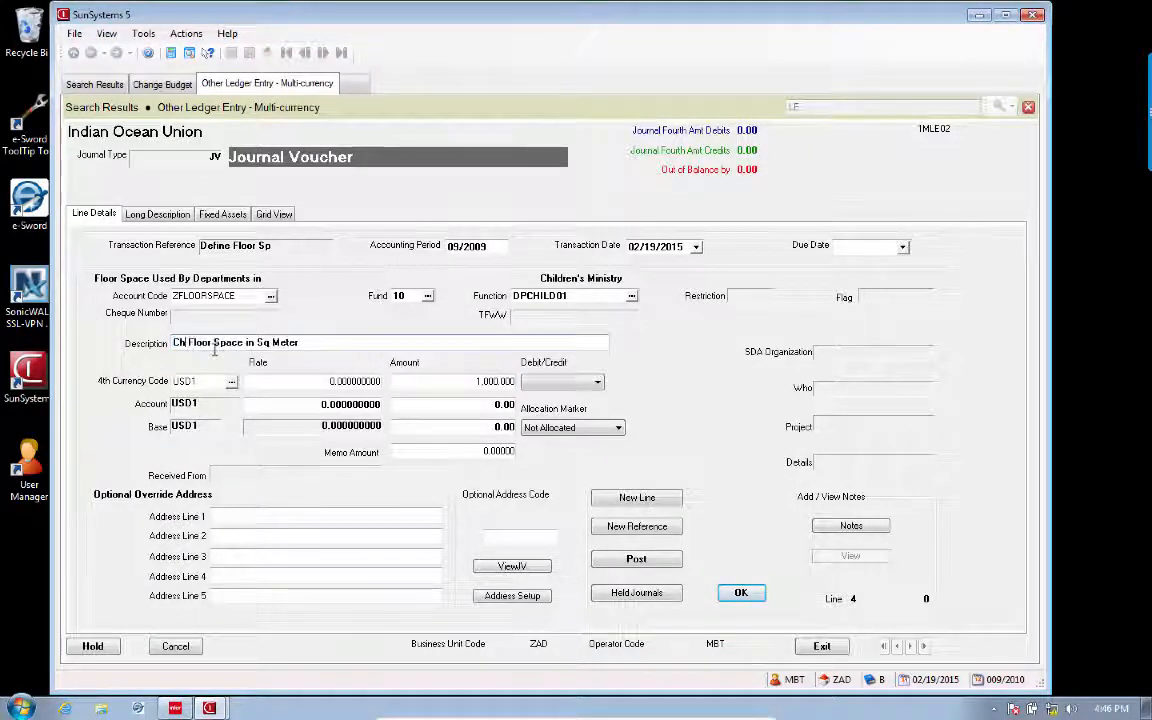
pyautogui.write("'s Minis")
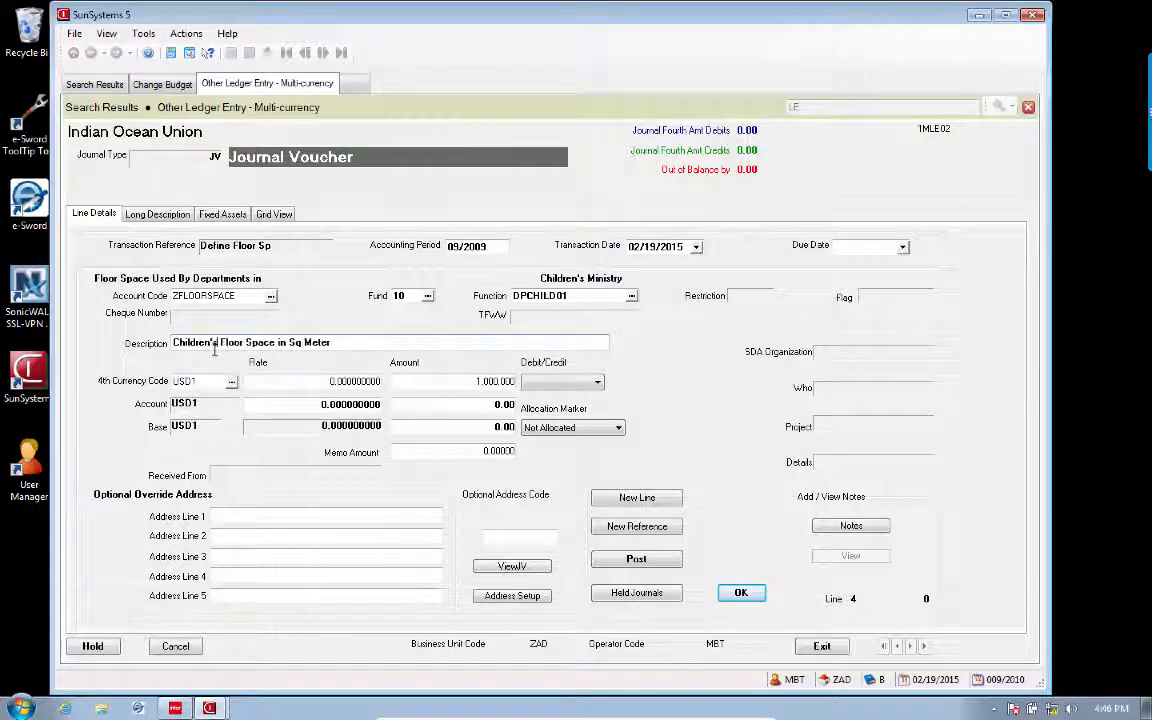
pyautogui.write('try')
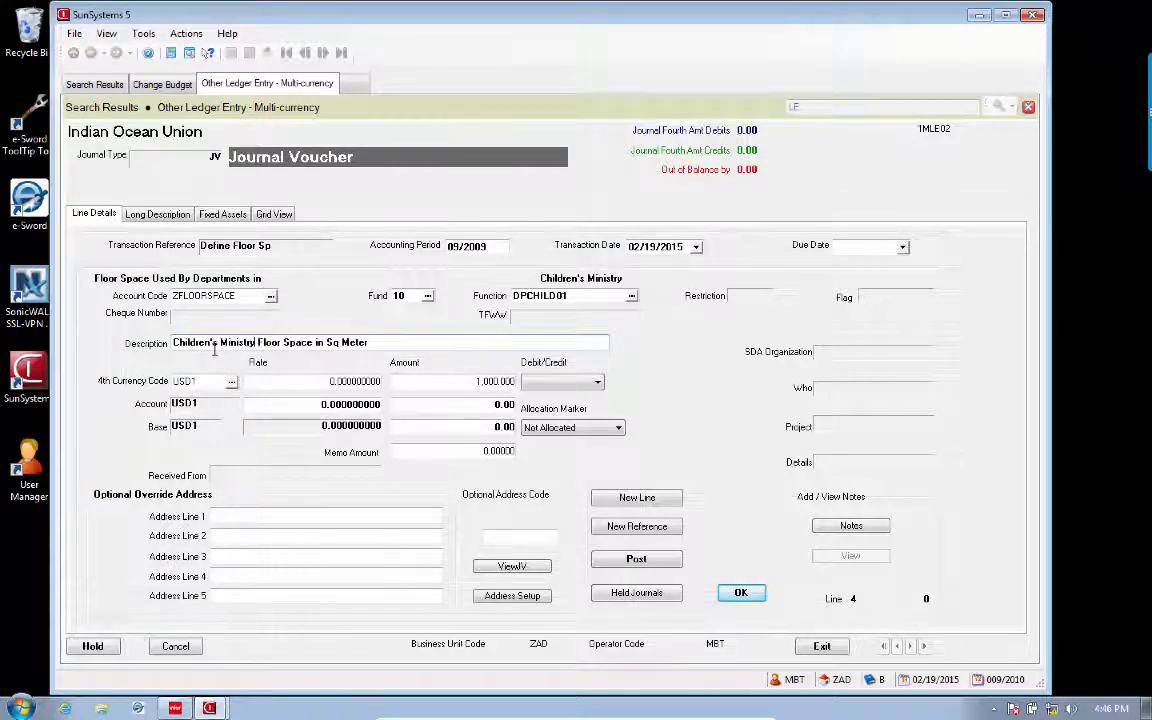
pyautogui.click(575, 384)
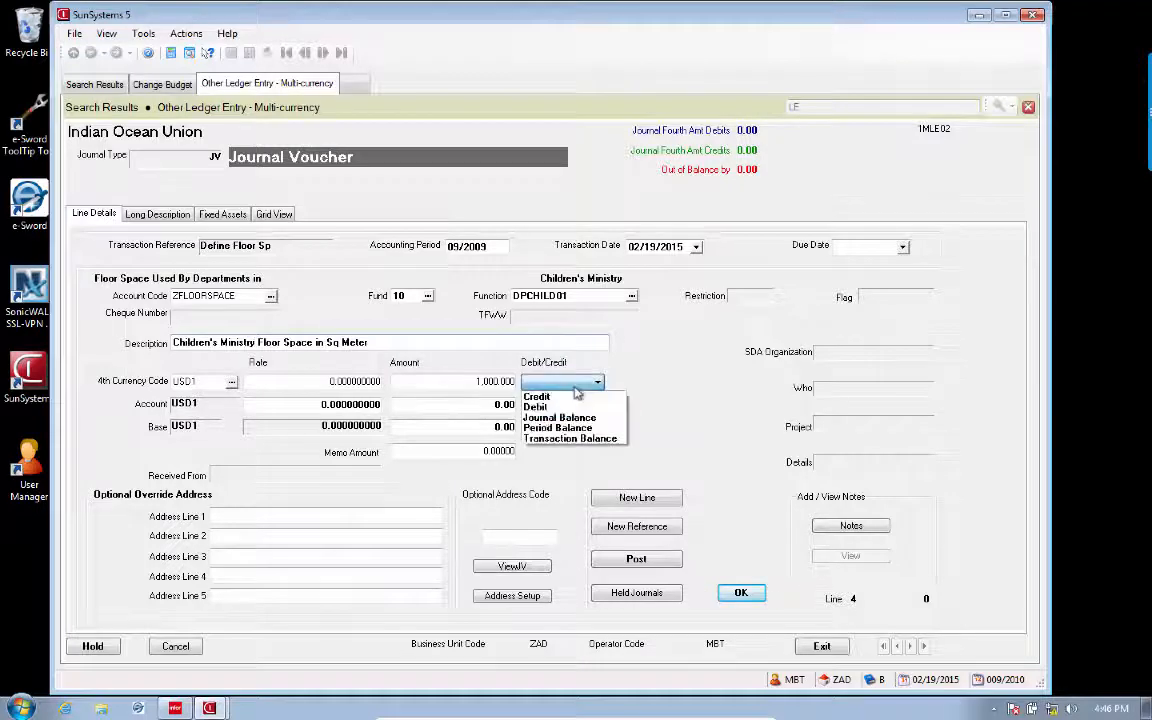
pyautogui.click(558, 392)
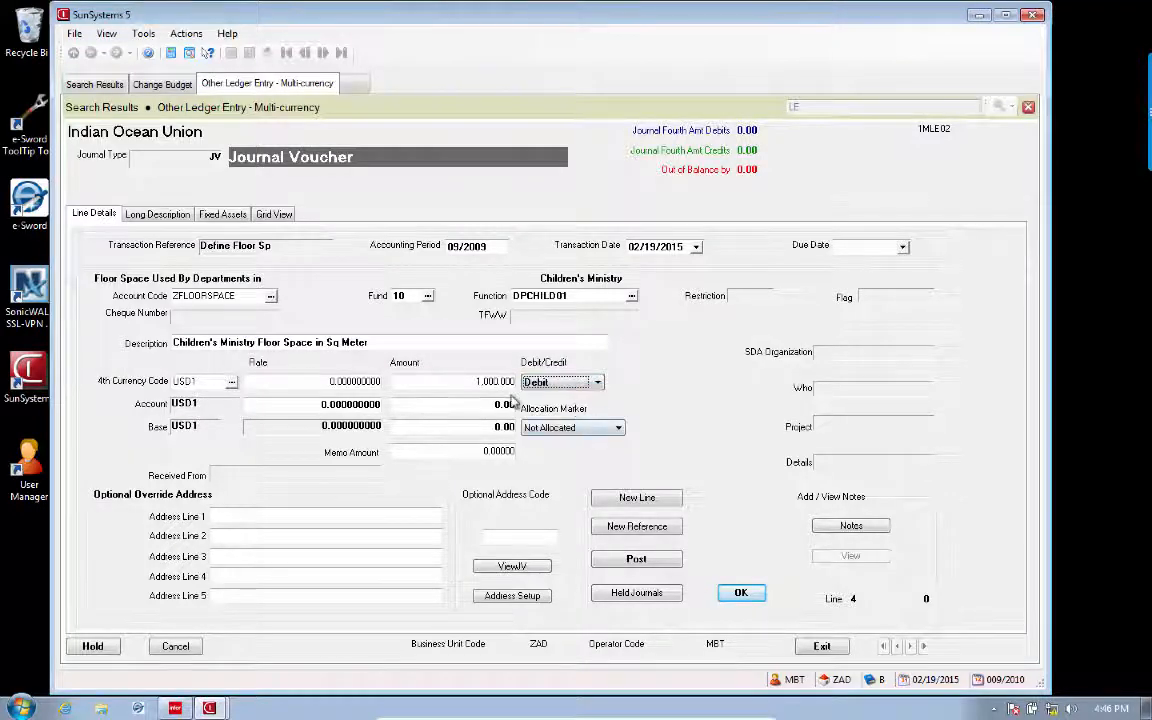
# Step: Add a fifth journal line with account code ZFLOORSPACE and function code DPCOMMU01 (Communication)
pyautogui.click(640, 497)
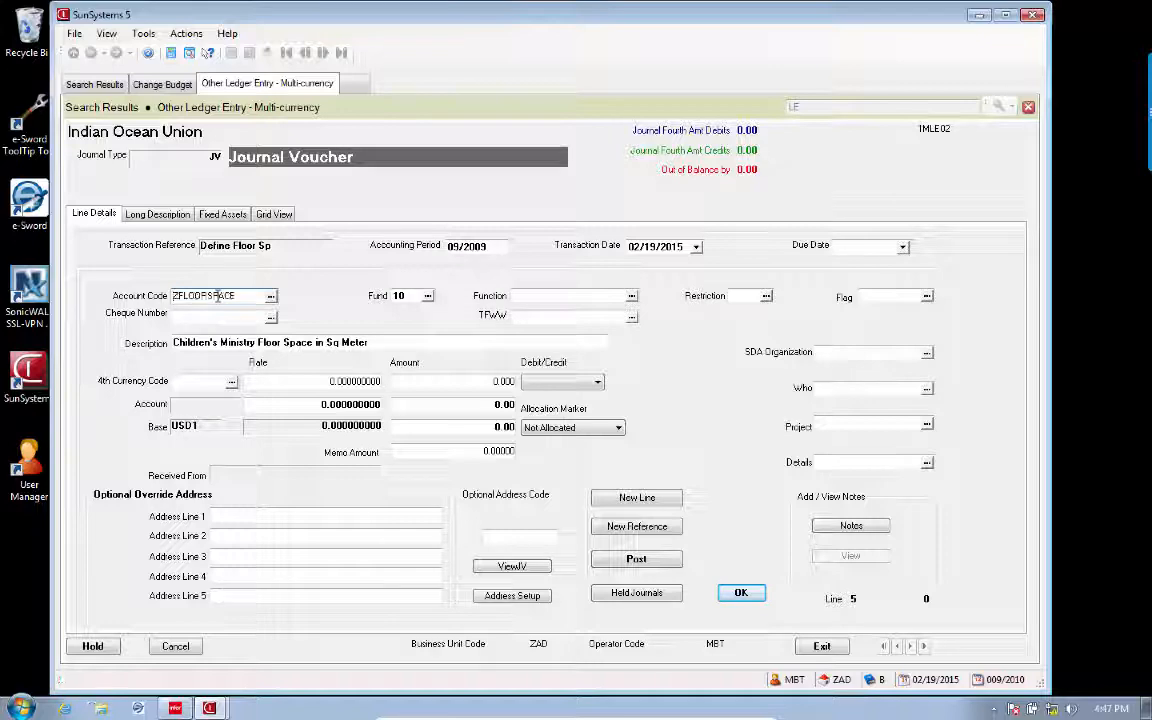
pyautogui.click(521, 297)
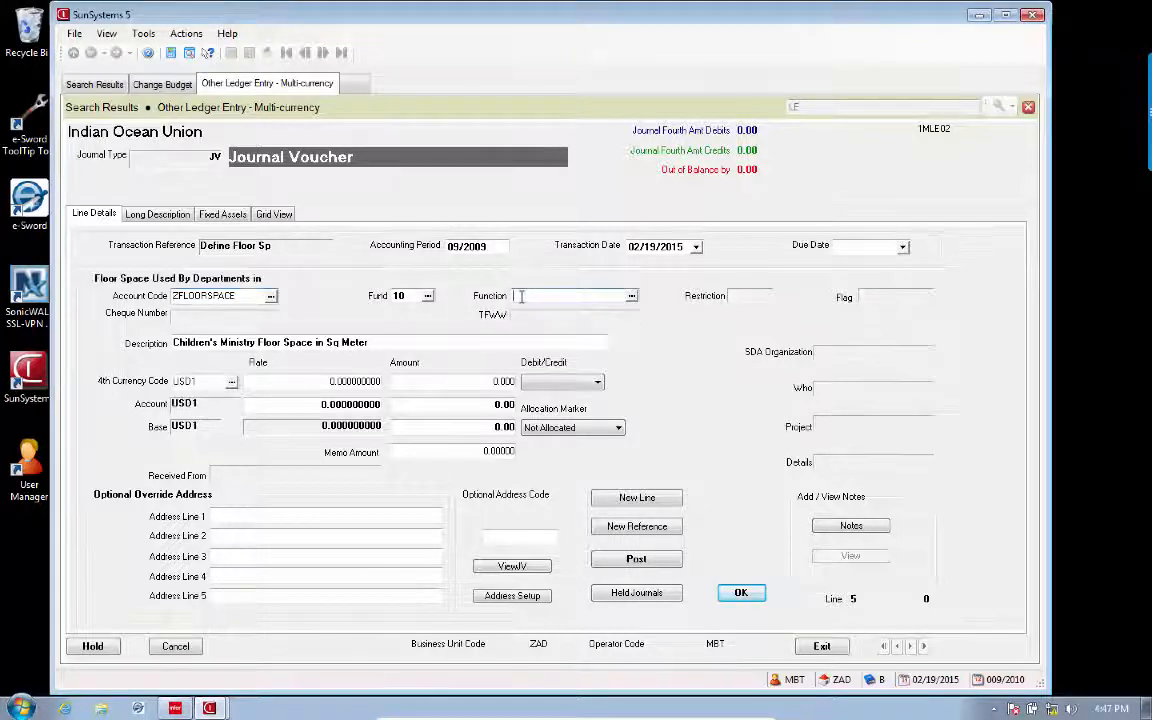
pyautogui.click(631, 296)
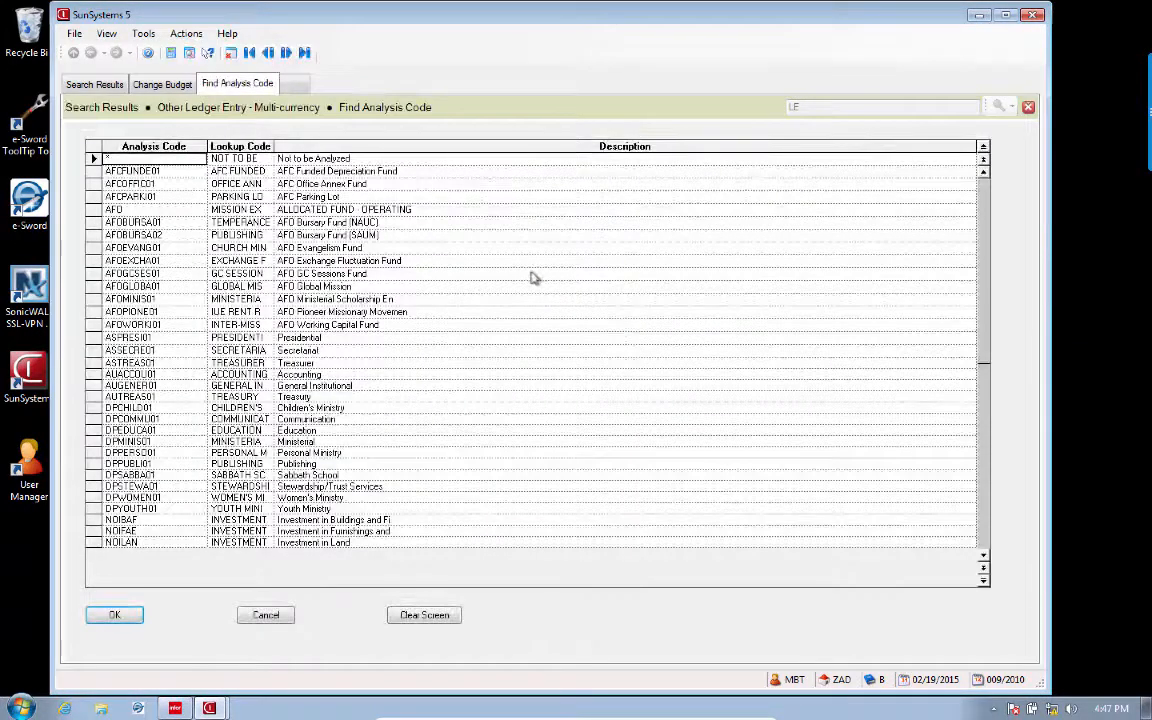
pyautogui.click(215, 420)
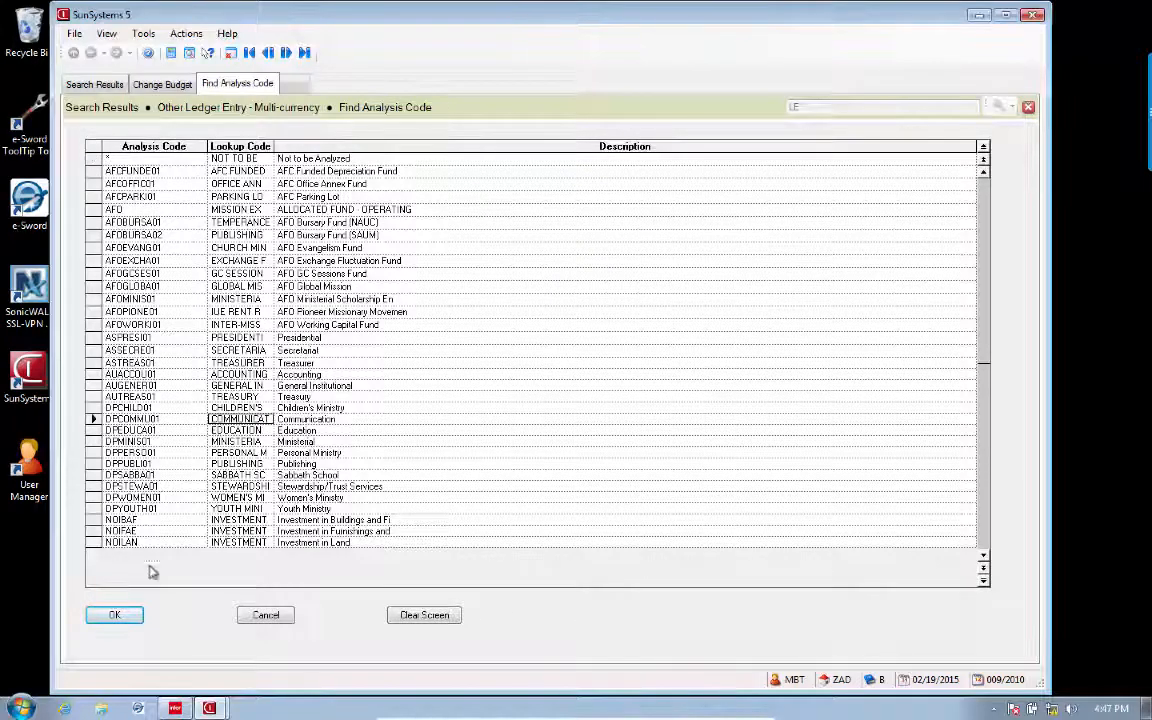
pyautogui.click(116, 614)
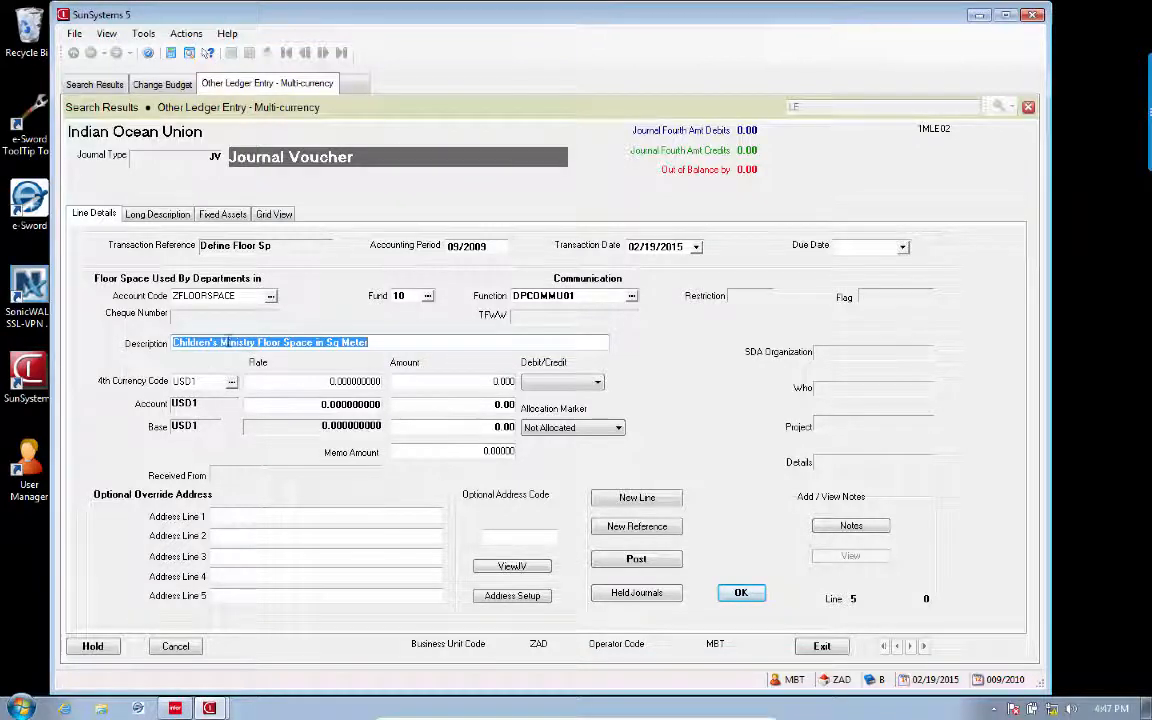
# Step: Change the fifth journal line's description to "Communication Ministry Floor Space in Sq Meter"
pyautogui.moveTo(217, 342); pyautogui.dragTo(128, 347)
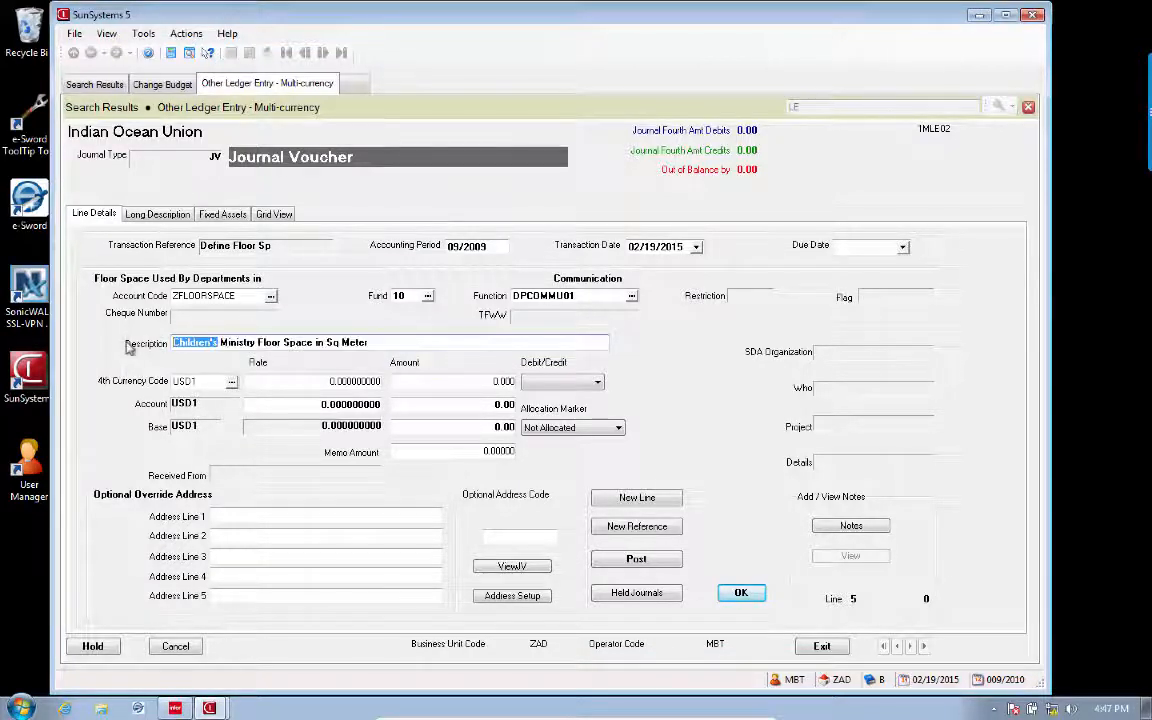
pyautogui.write('Communicati')
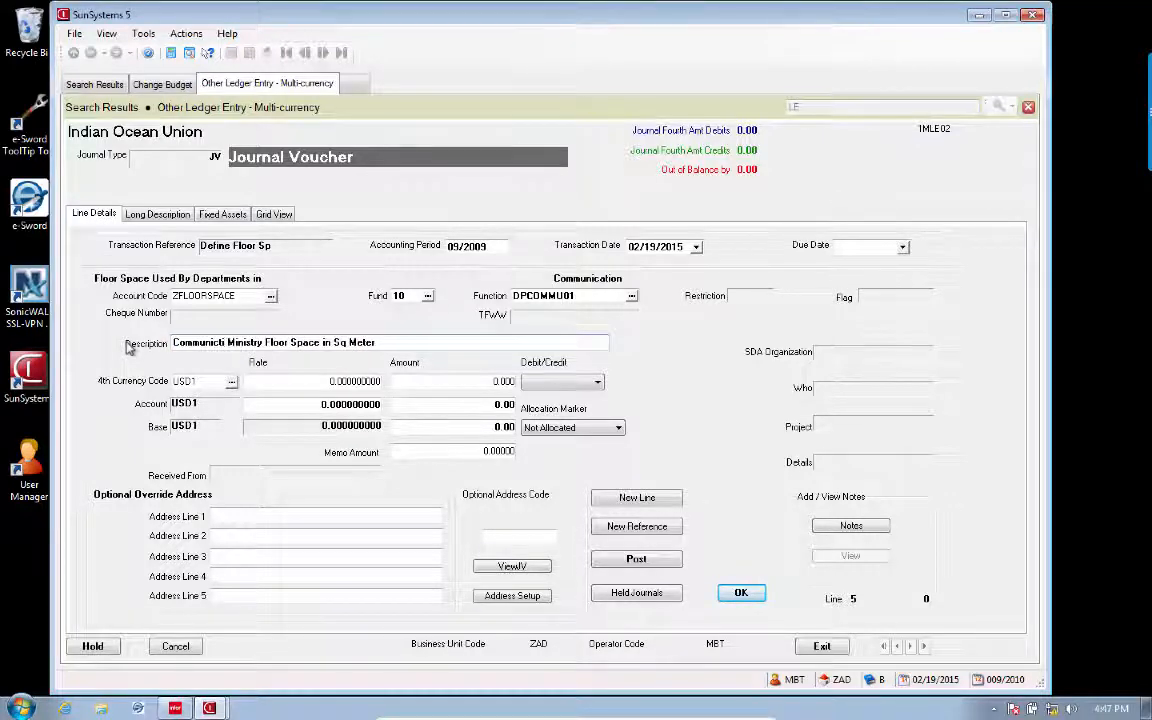
pyautogui.write('on')
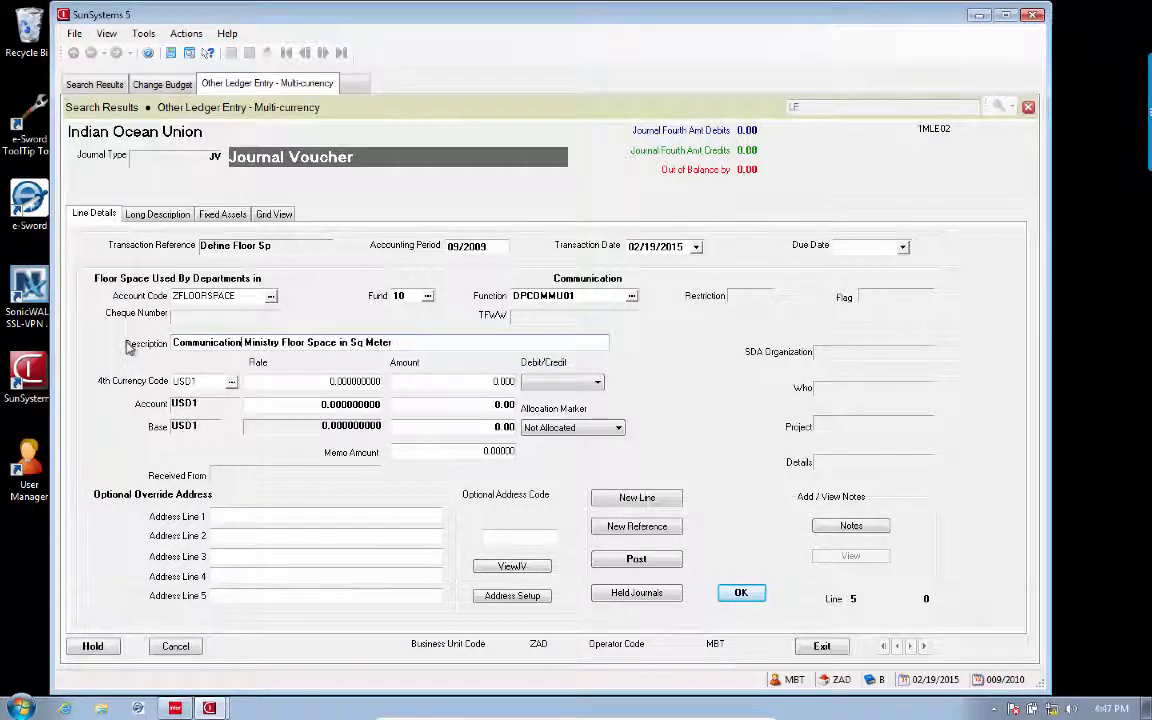
# Step: Set the fifth journal line's 4th currency amount to 2000 and mark it as Debit
pyautogui.click(499, 381)
pyautogui.write('20')
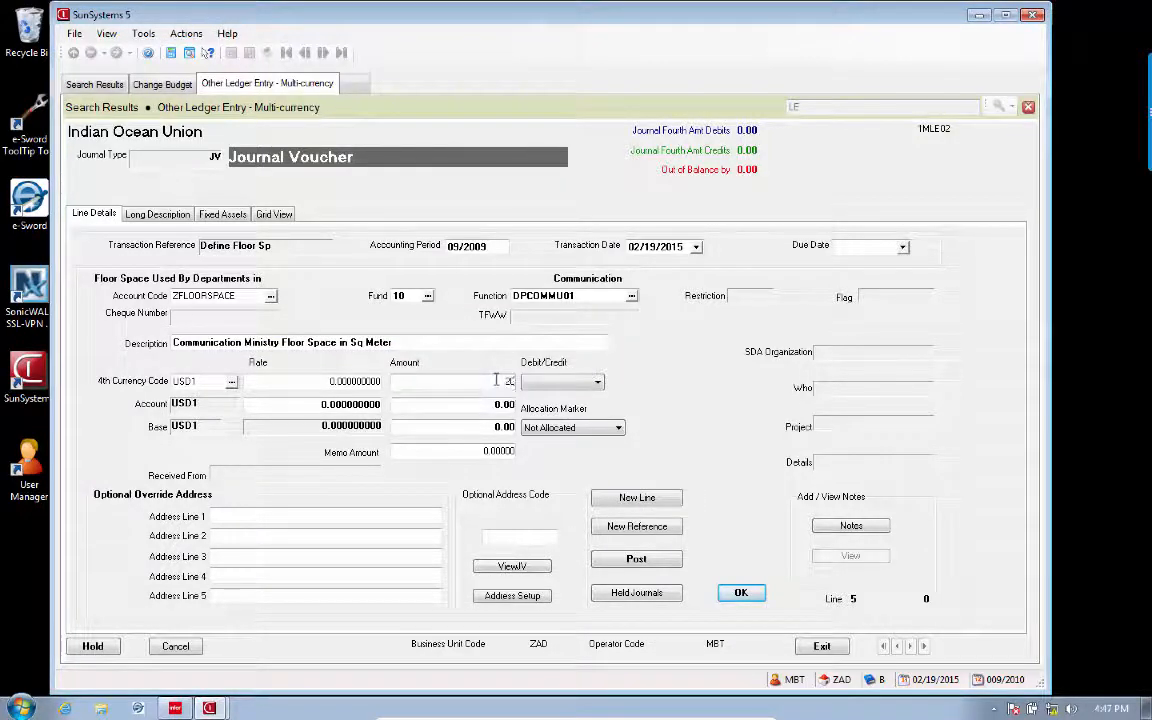
pyautogui.write('00')
pyautogui.click(558, 381)
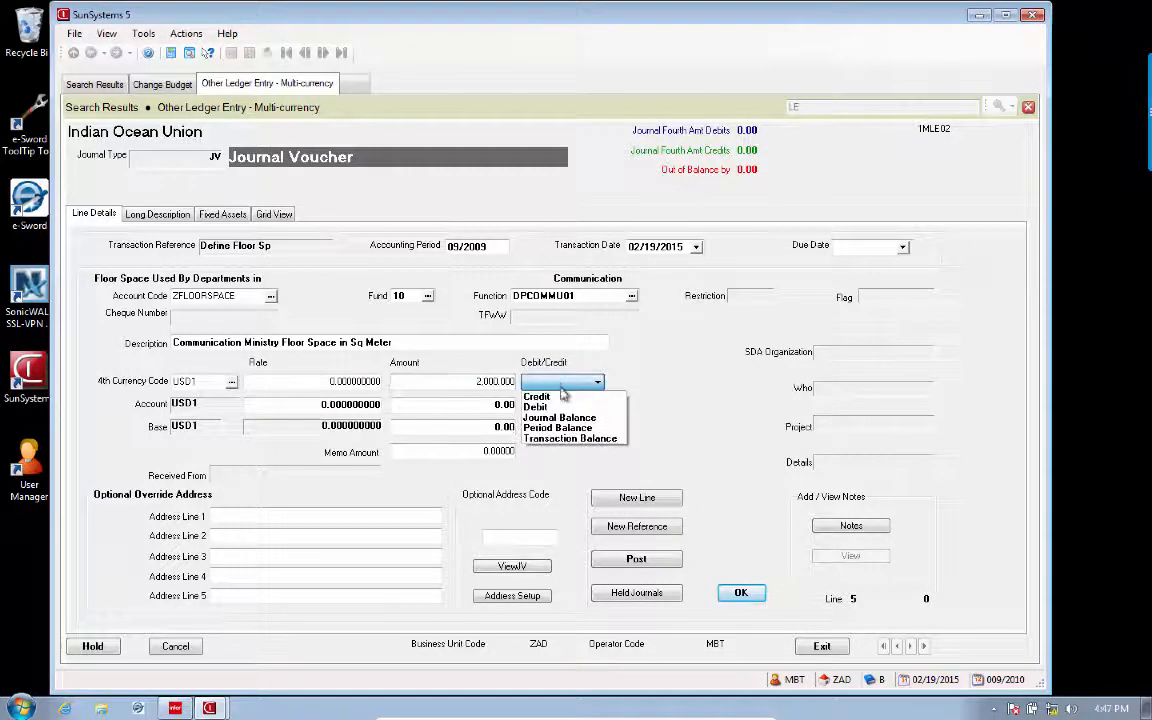
pyautogui.click(537, 407)
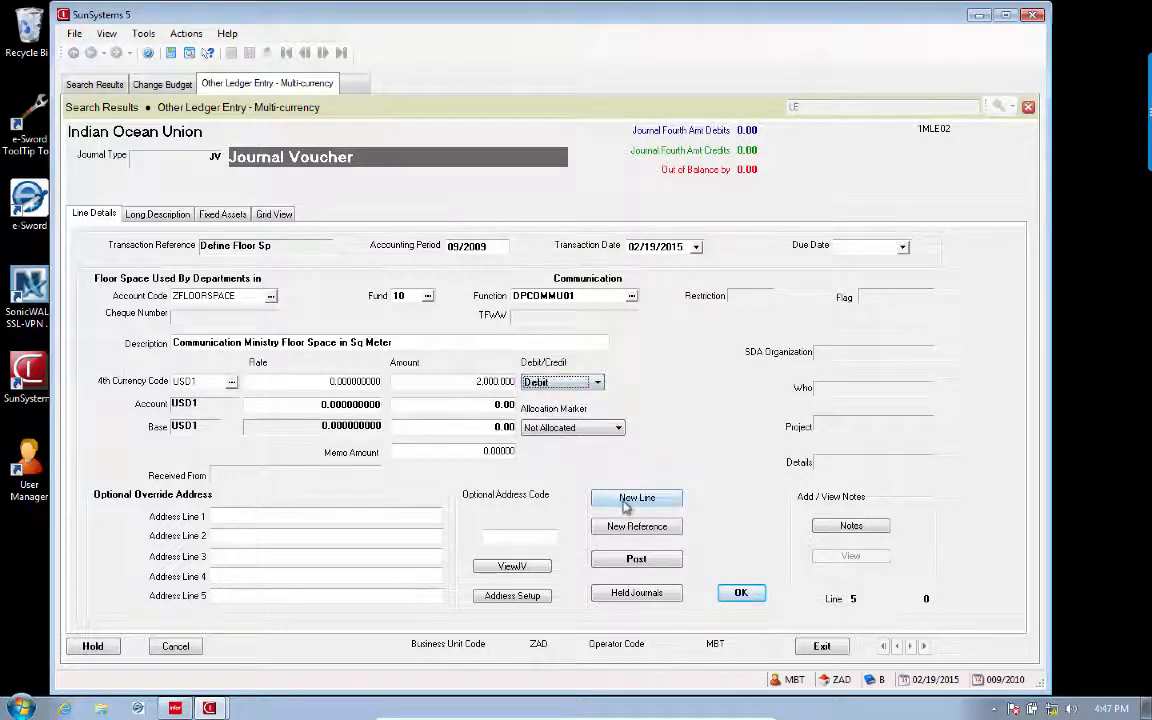
# Step: Add a sixth journal line with account code ZFLOORSPACE and function code DPEDUCA01 (Education)
pyautogui.click(625, 505)
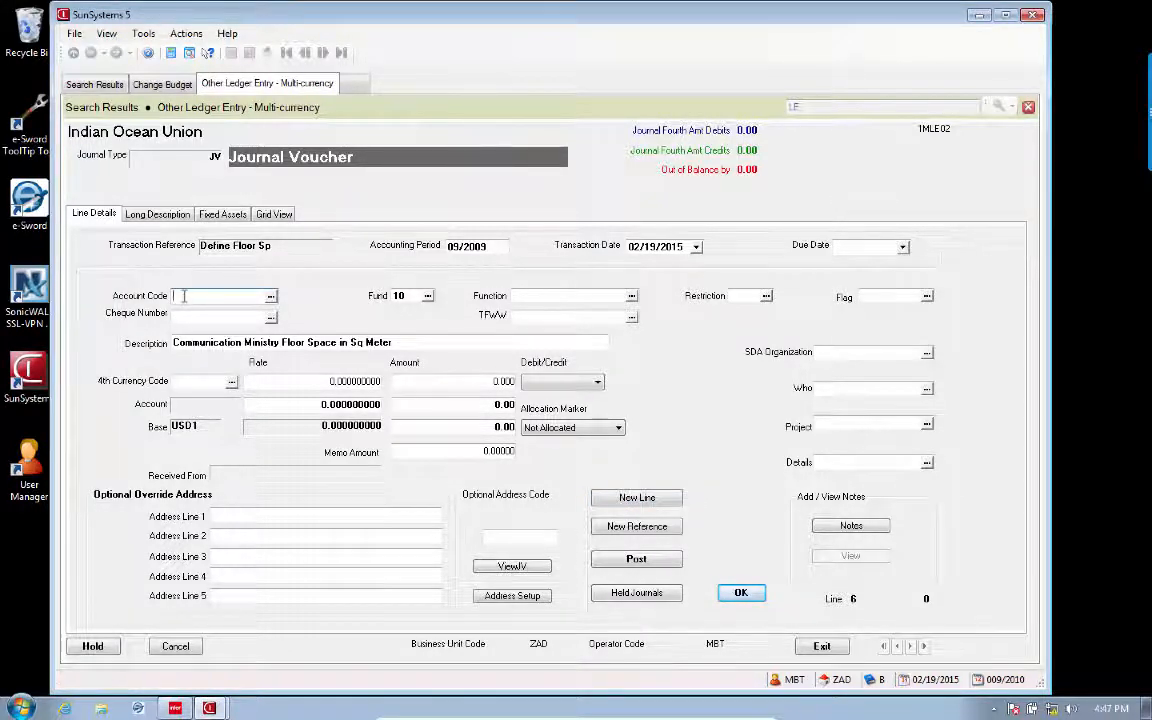
pyautogui.click(184, 296)
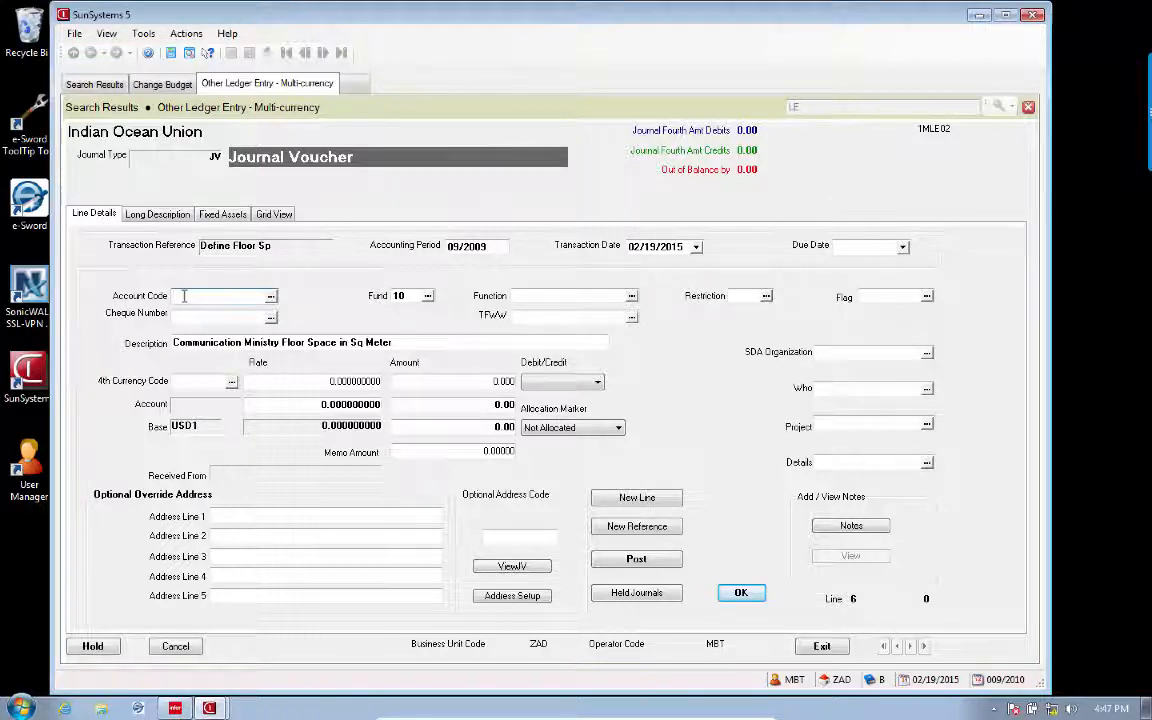
pyautogui.write('ZFLOORSPACE')
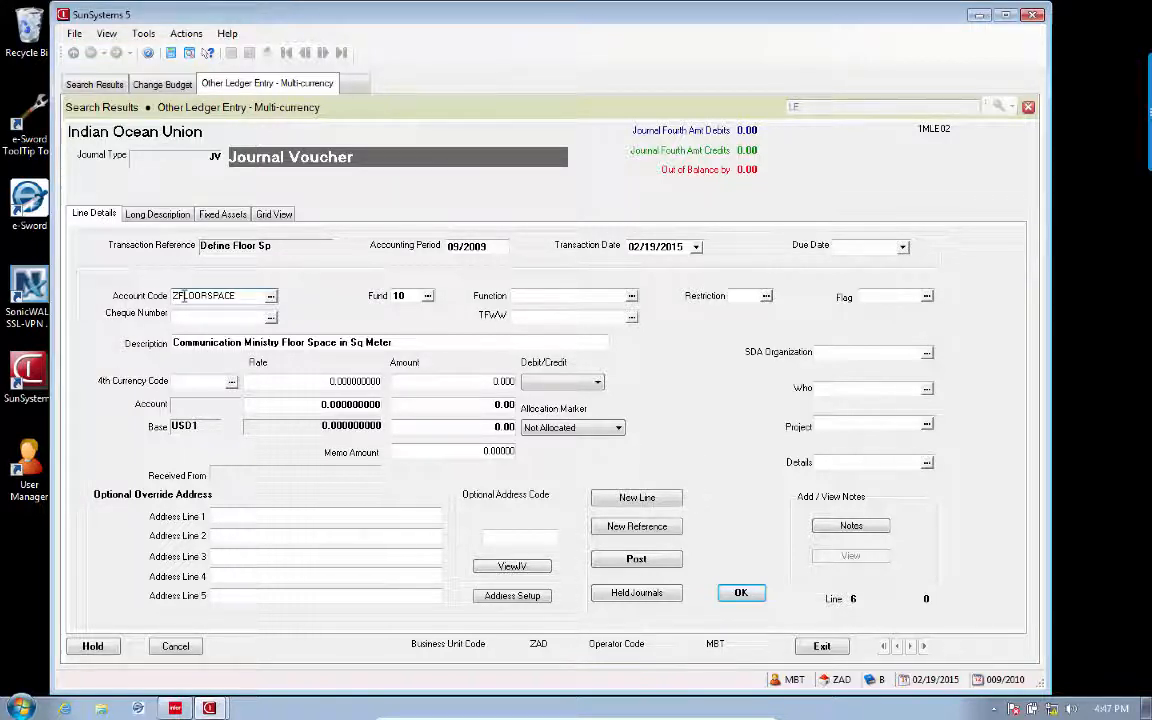
pyautogui.click(532, 294)
pyautogui.click(631, 295)
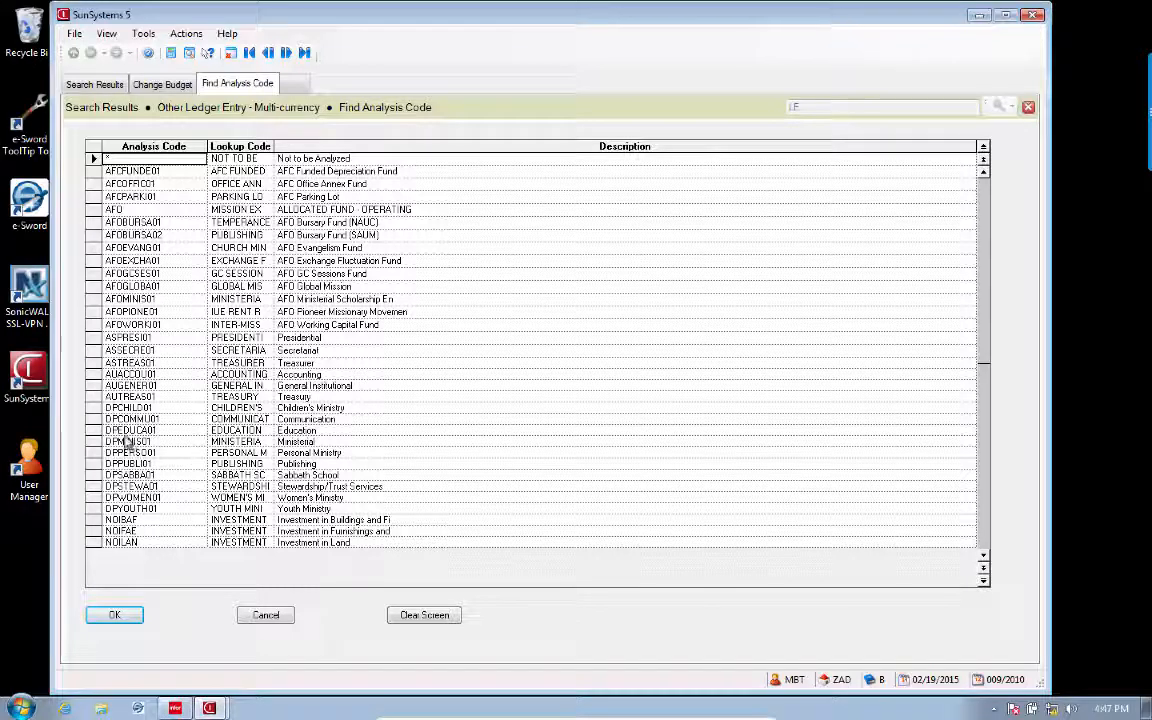
pyautogui.click(130, 430)
pyautogui.click(128, 617)
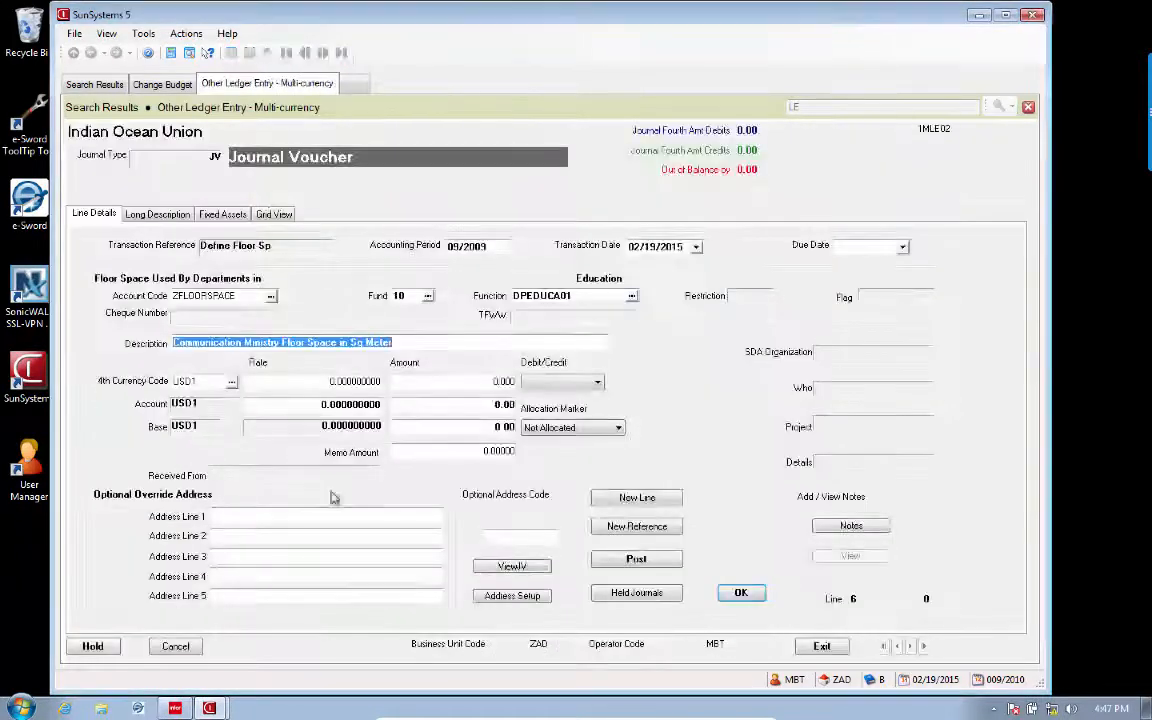
# Step: Set the sixth journal line's 4th currency amount to 1000 as Debit, and display all the journal lines in a grid
pyautogui.click(492, 383)
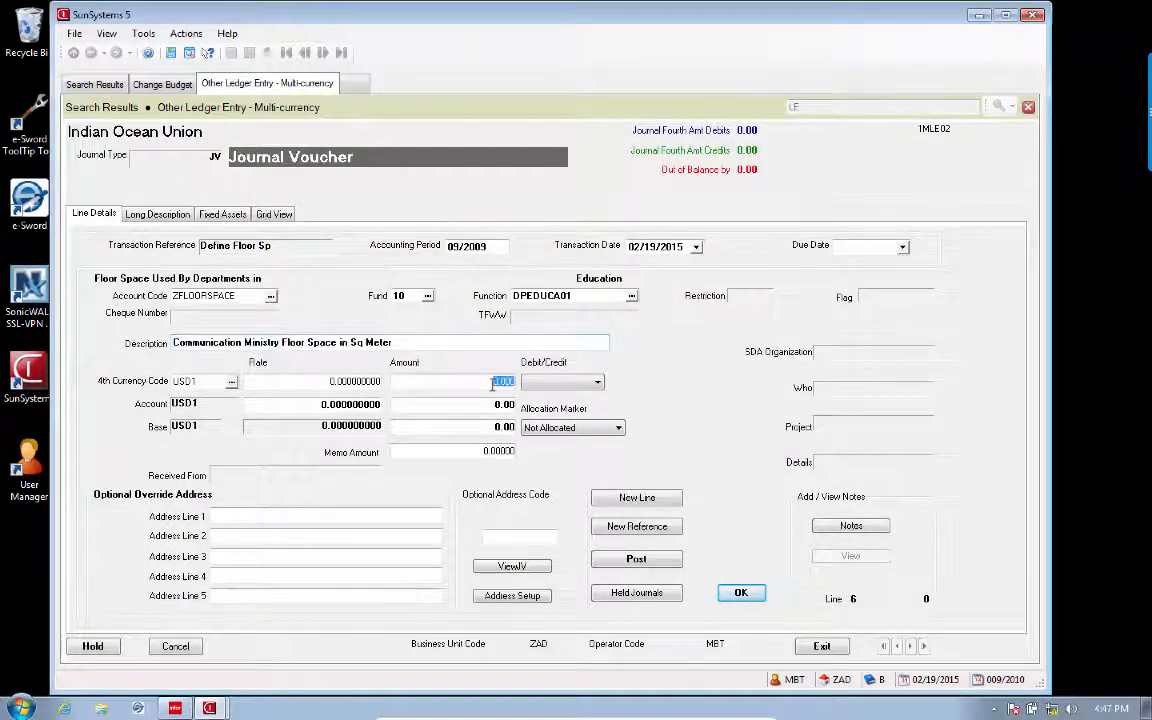
pyautogui.write('.10')
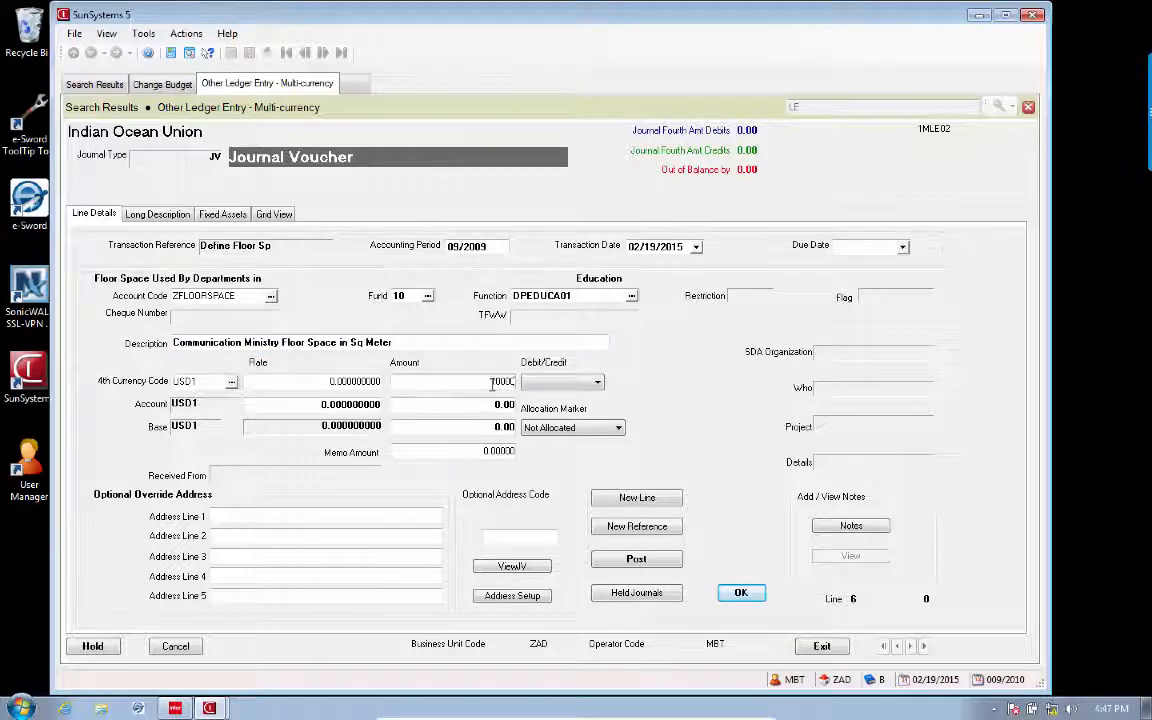
pyautogui.click(597, 386)
pyautogui.click(543, 409)
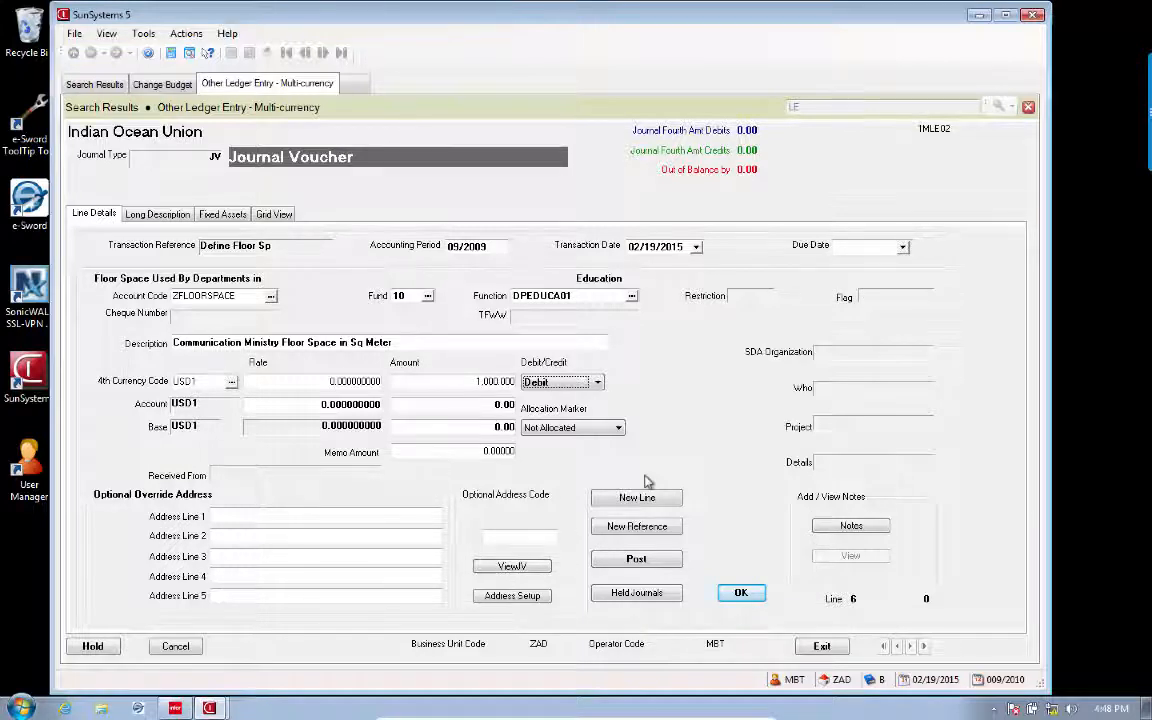
pyautogui.click(273, 216)
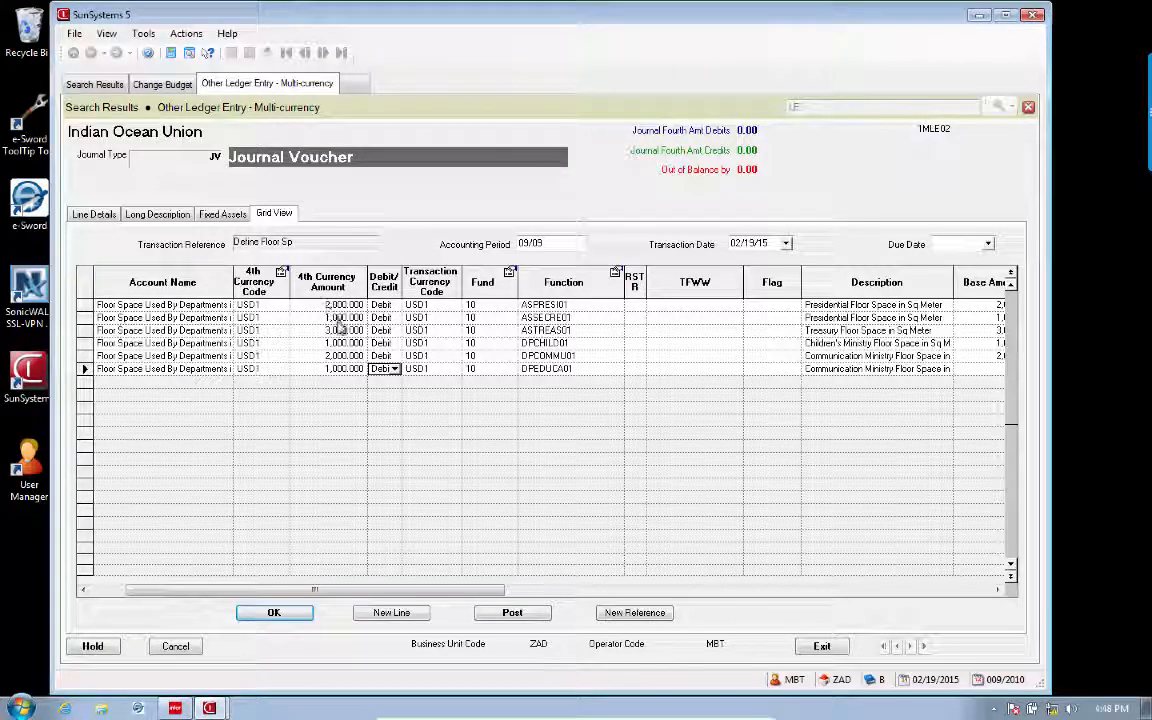
# Step: Post the floor space journal voucher, view its journal listing report, and leave the ledger entry form
pyautogui.click(522, 615)
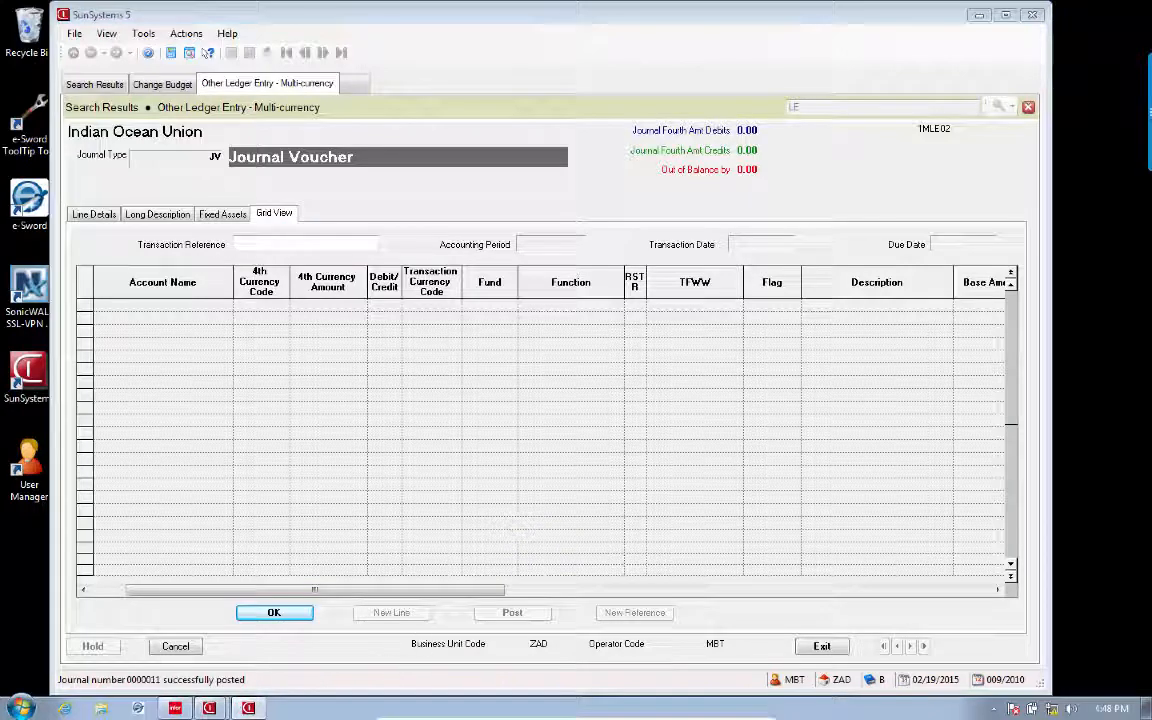
pyautogui.click(236, 709)
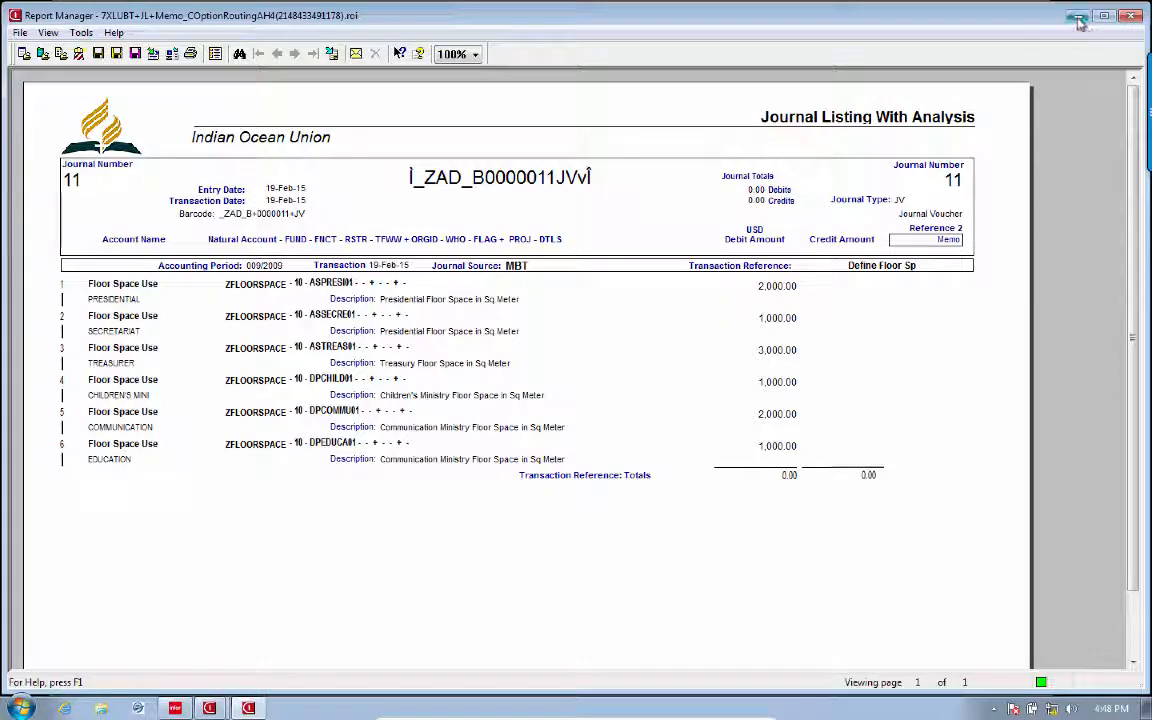
pyautogui.click(1079, 20)
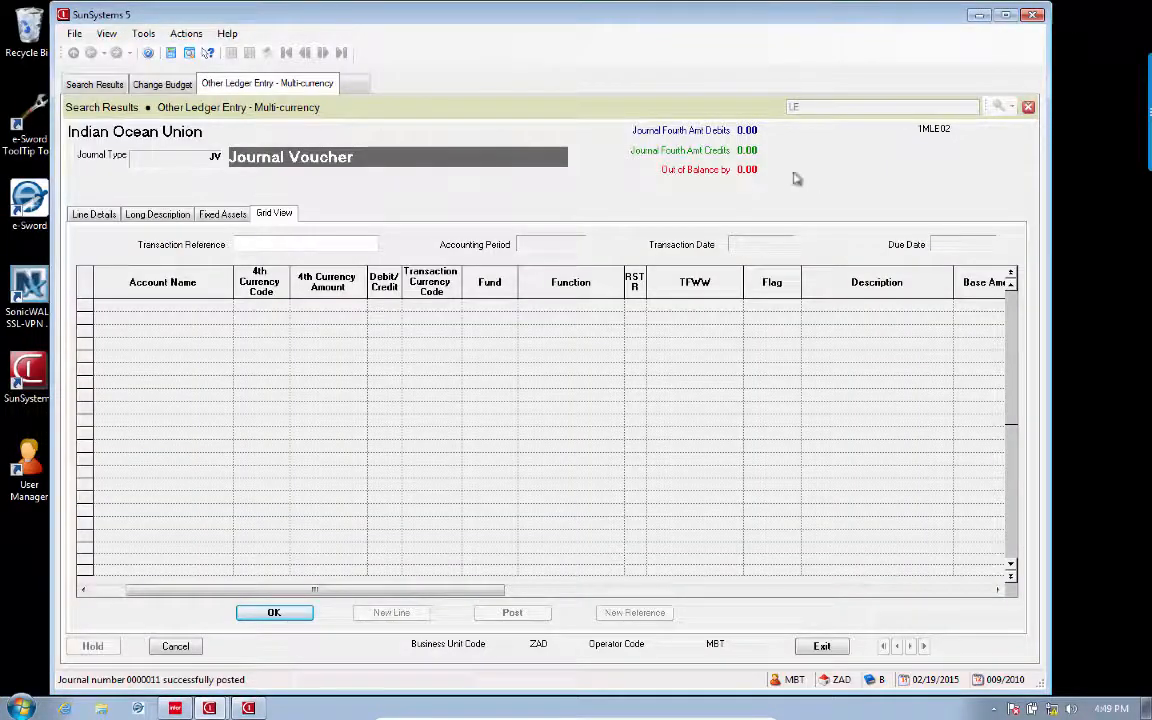
pyautogui.click(822, 647)
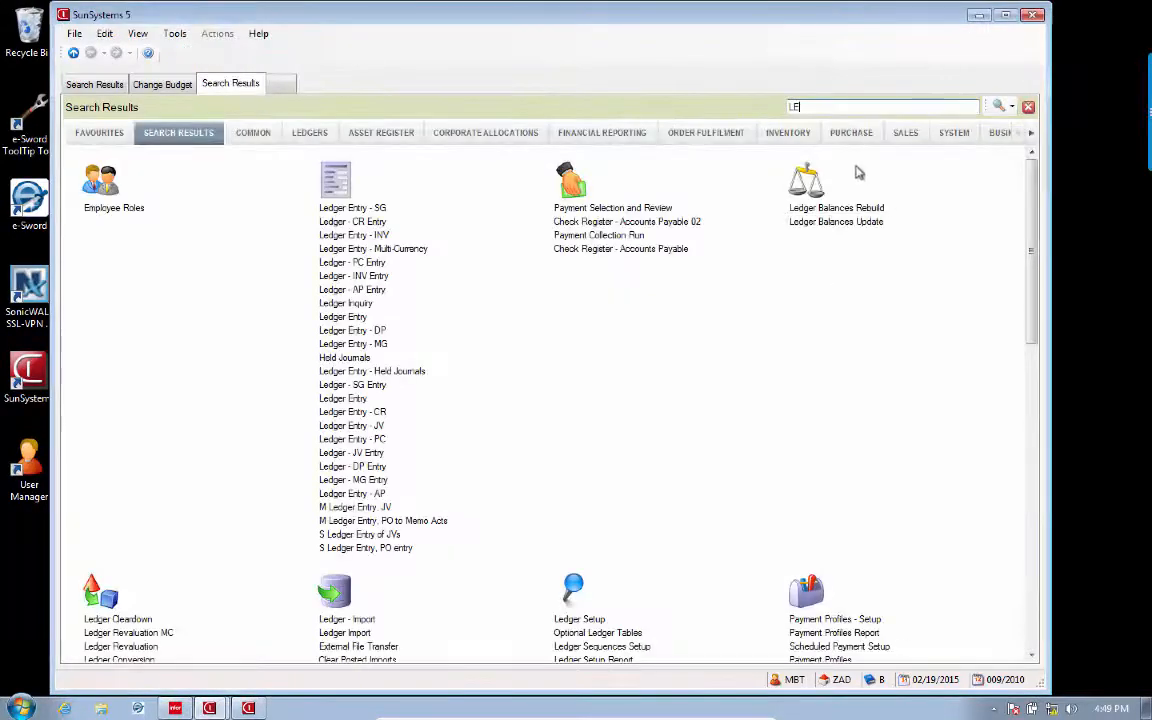
# Step: Find the Change Budget function with "cb" and switch to the actuals ledger using budget code A
pyautogui.write('cb')
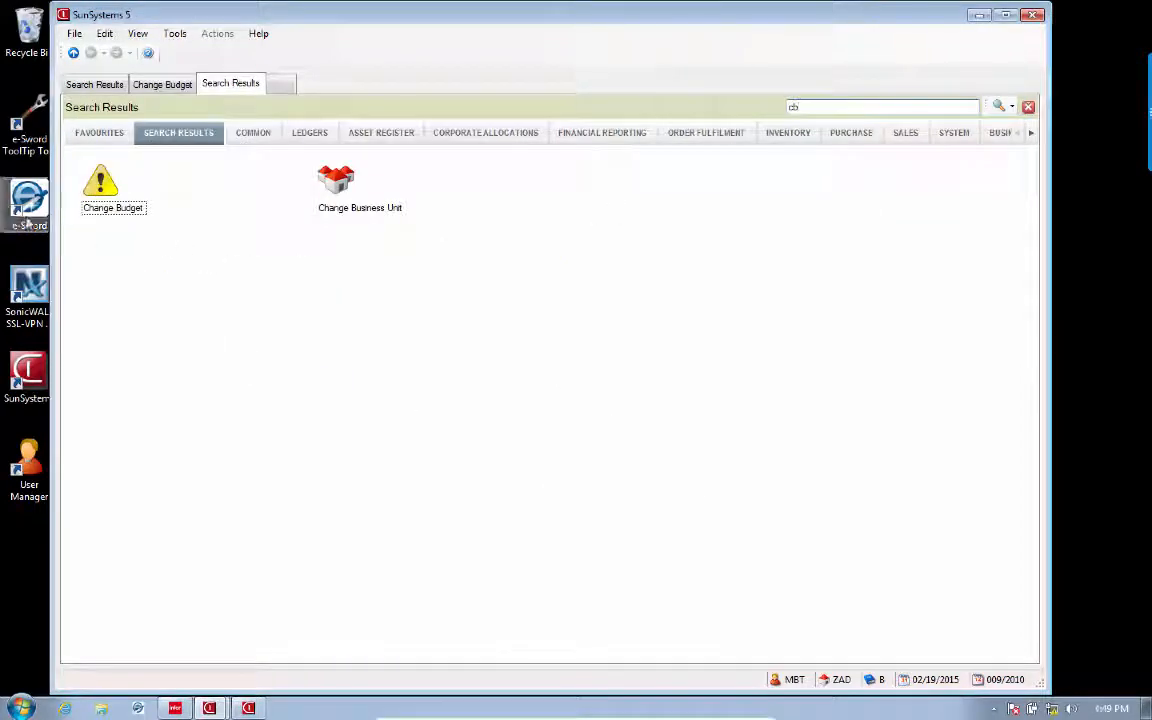
pyautogui.click(113, 212)
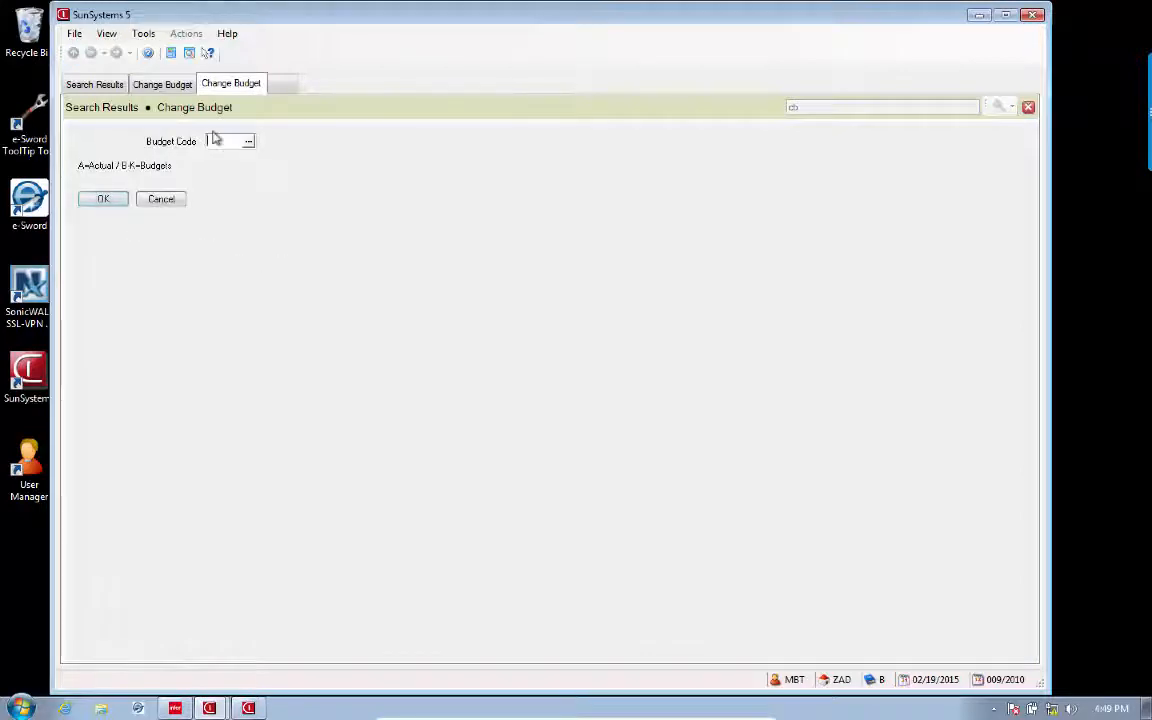
pyautogui.write('A')
pyautogui.press('Return')
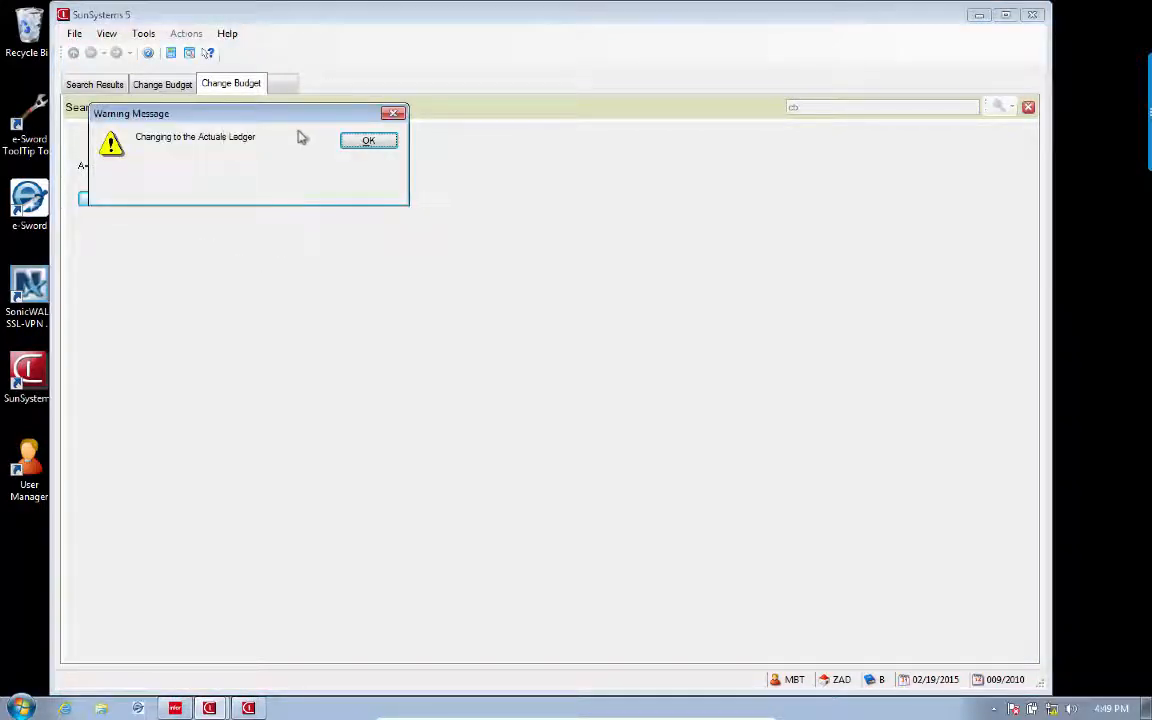
pyautogui.click(368, 142)
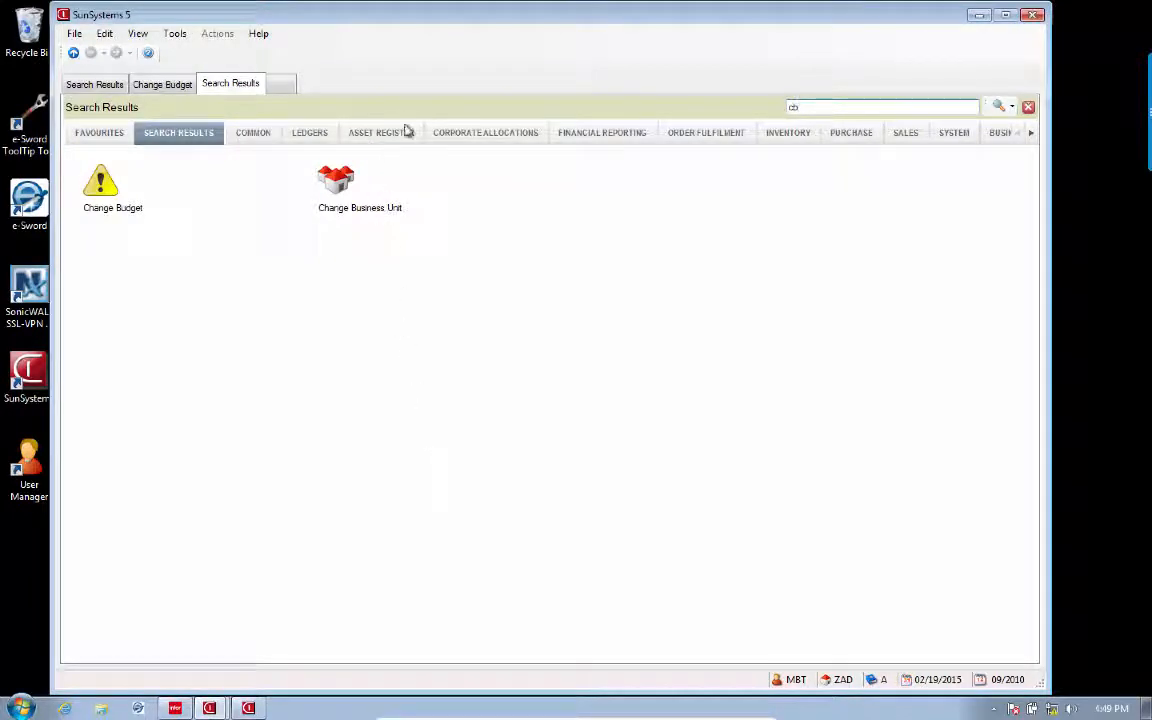
# Step: Open Corporate Allocation Ratios, look up the existing ratio codes, and retrieve the FLOOR (Floor Space) ratio
pyautogui.click(464, 132)
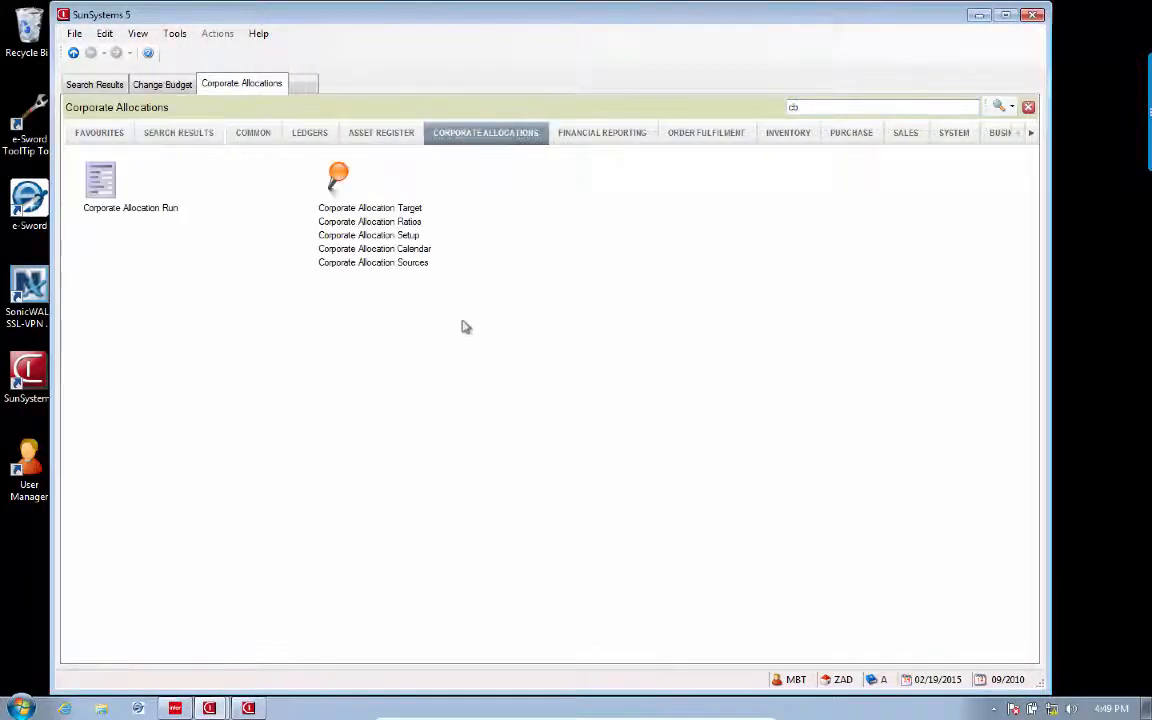
pyautogui.click(383, 225)
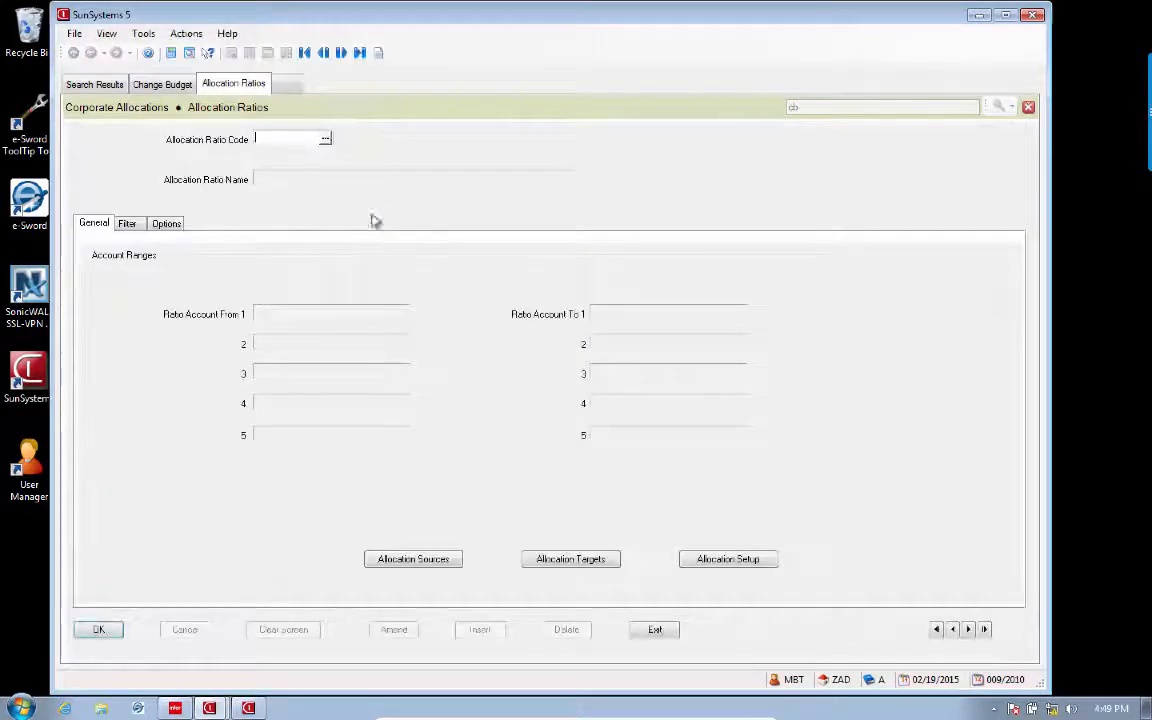
pyautogui.write('EDU')
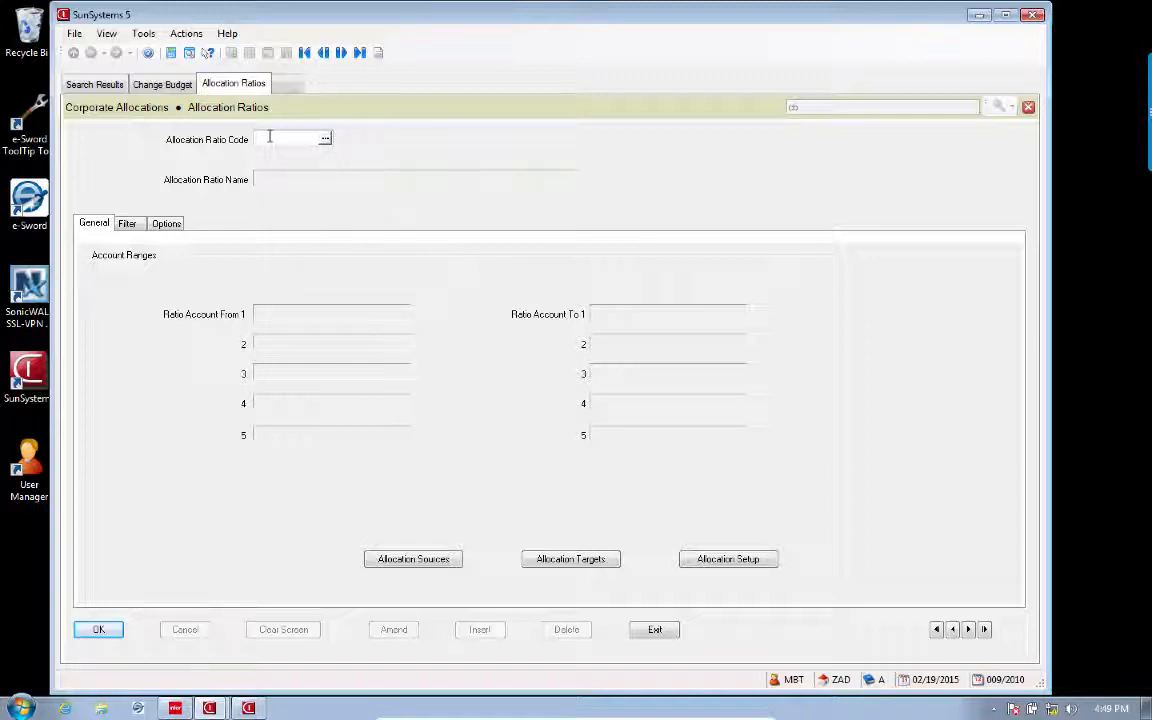
pyautogui.click(326, 142)
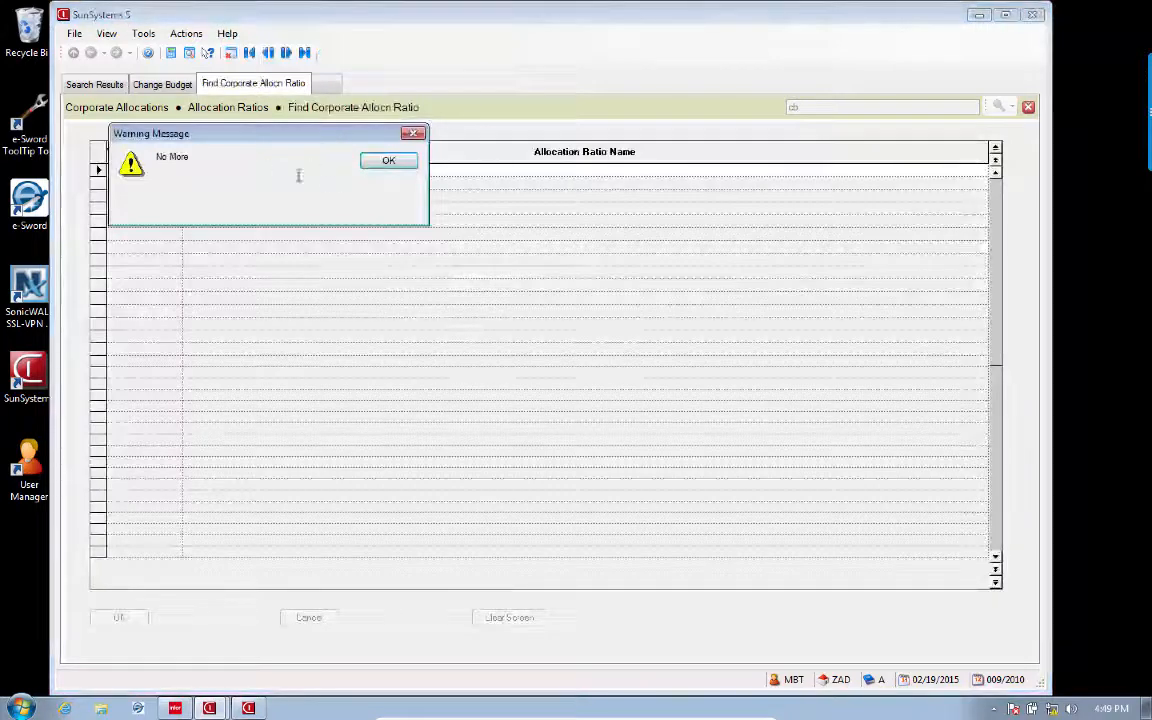
pyautogui.click(386, 161)
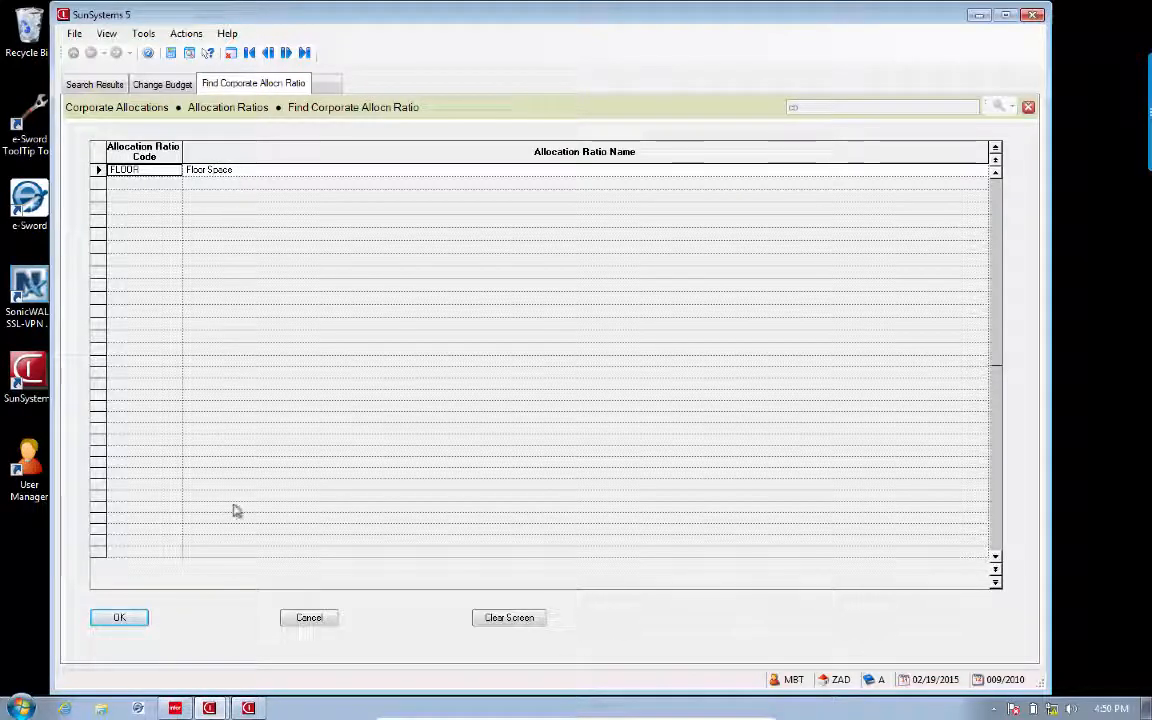
pyautogui.click(120, 618)
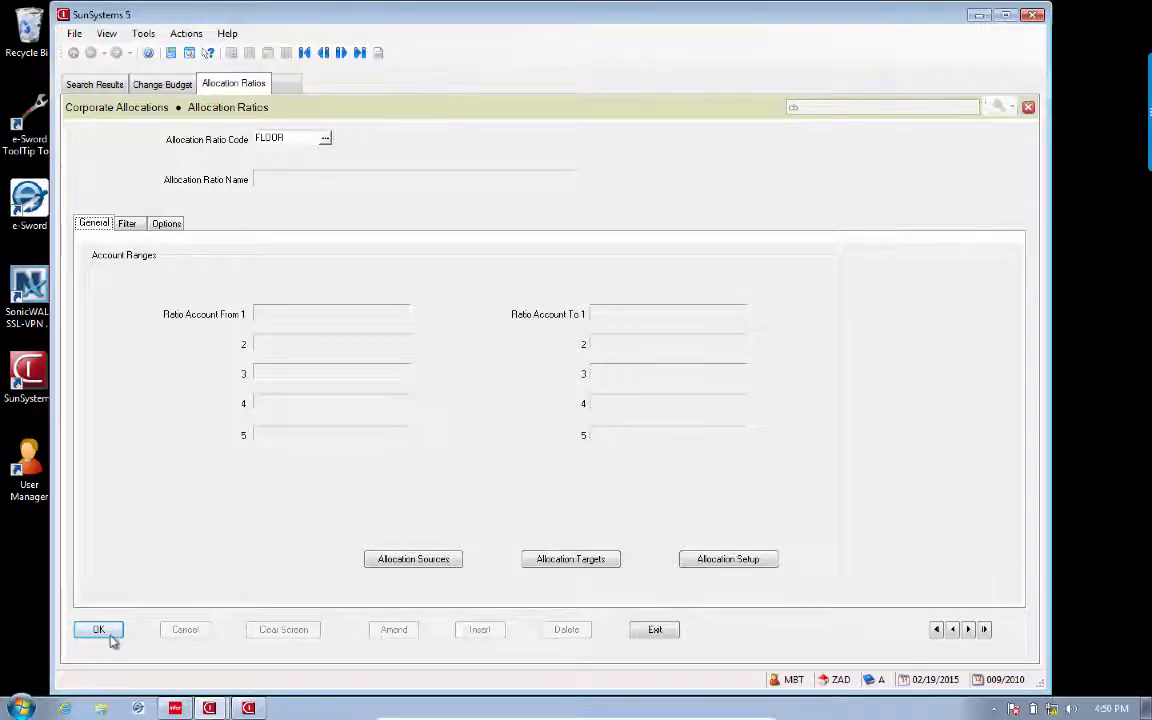
pyautogui.click(105, 631)
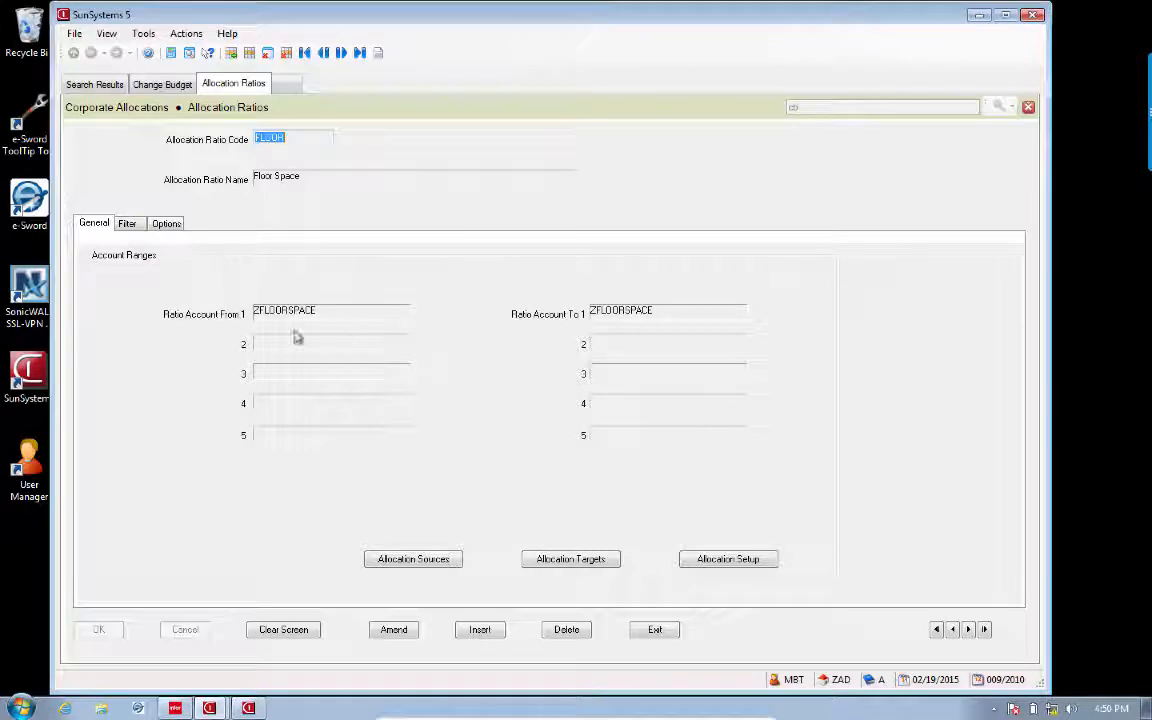
# Step: Amend the FLOOR ratio's ledger selection by setting Ratio Actual/Budget to B, and save the record
pyautogui.click(138, 226)
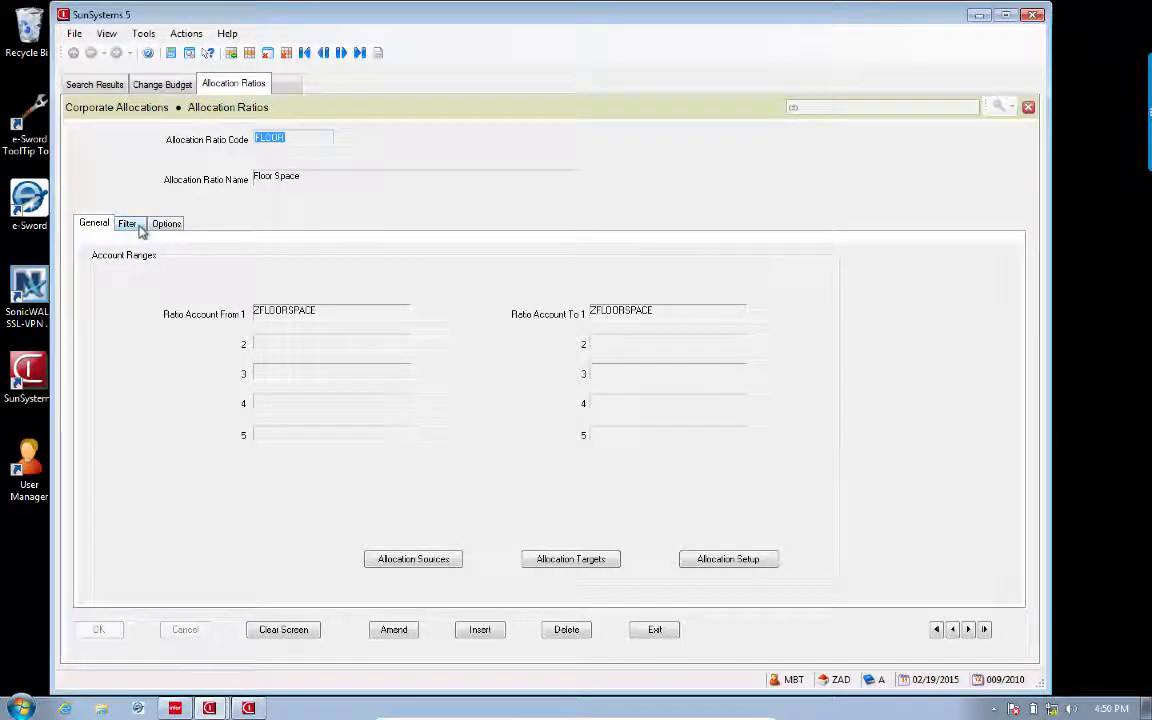
pyautogui.click(168, 225)
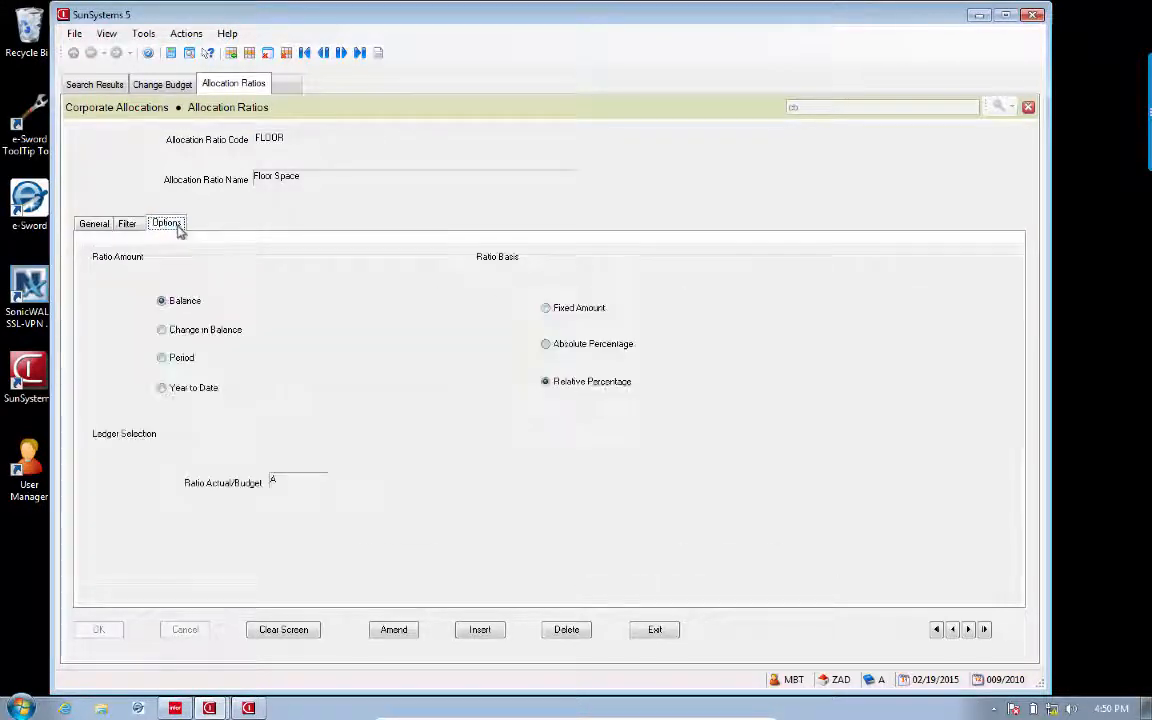
pyautogui.click(394, 630)
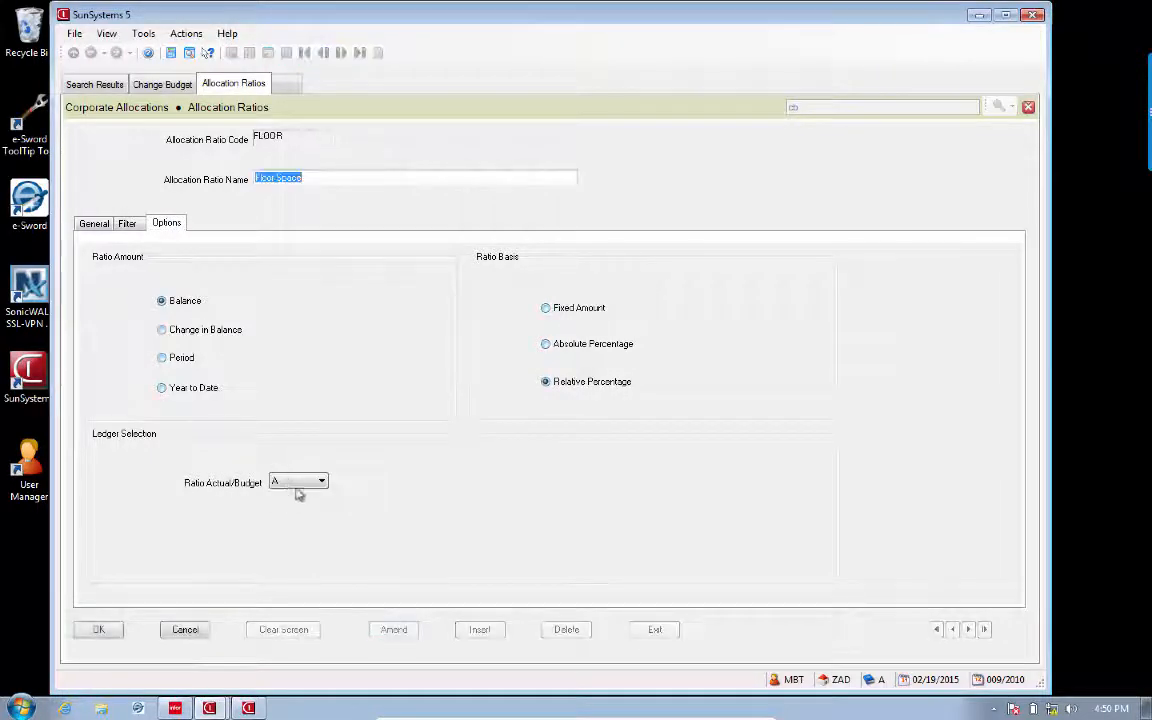
pyautogui.click(297, 489)
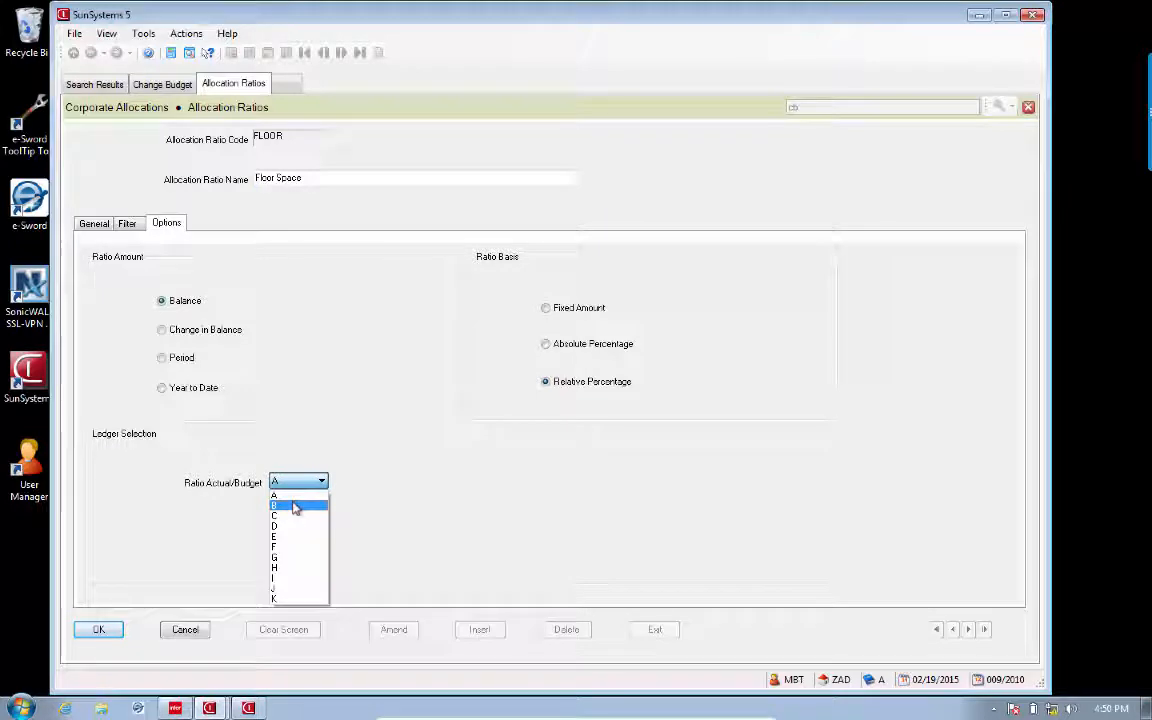
pyautogui.click(298, 504)
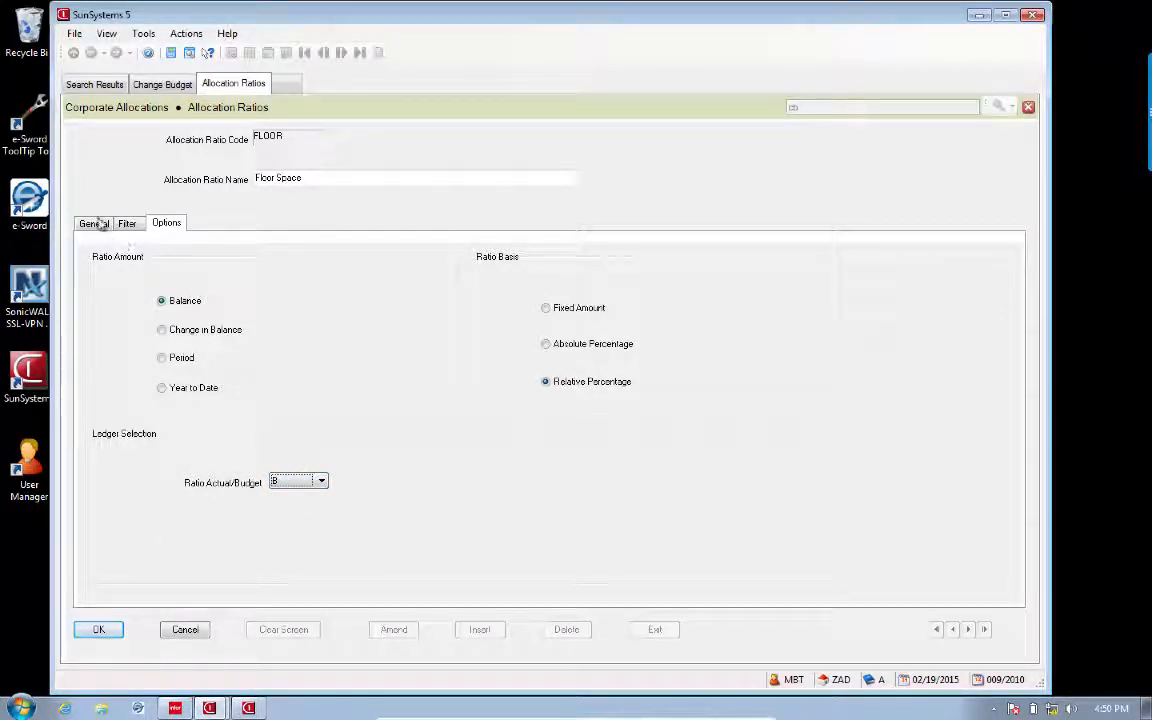
pyautogui.click(106, 628)
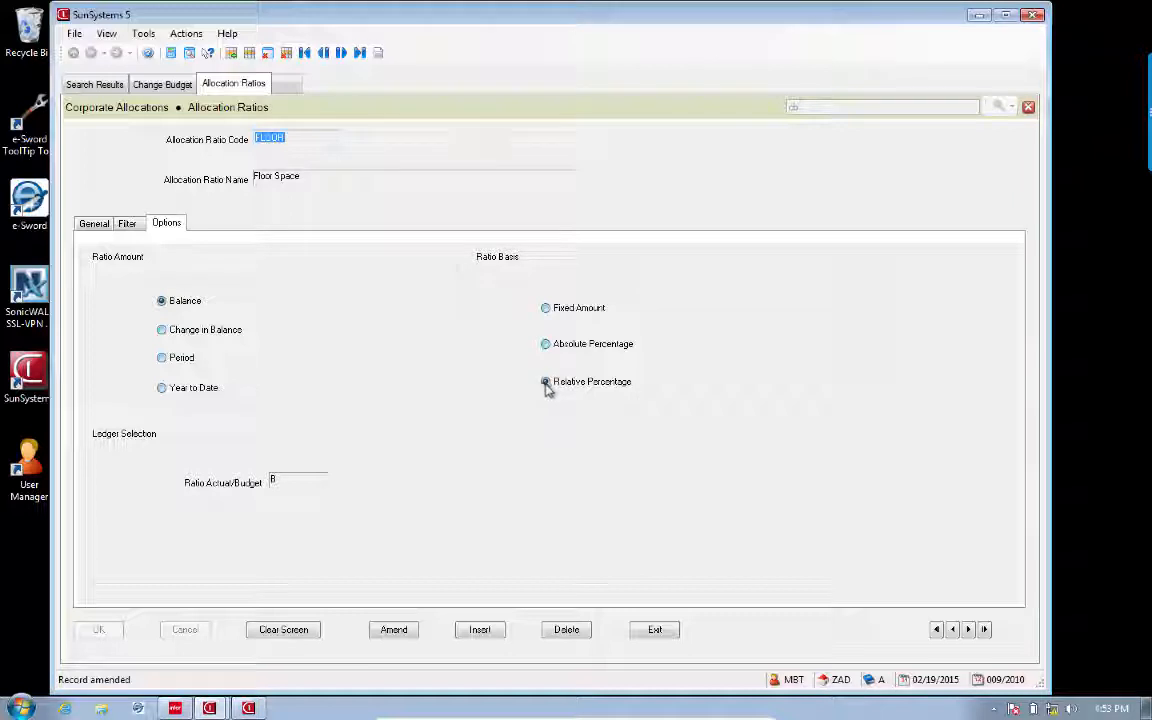
# Step: Review the FLOOR ratio's account ranges, analysis filter criteria and ratio options, and exit Allocation Ratios
pyautogui.click(106, 226)
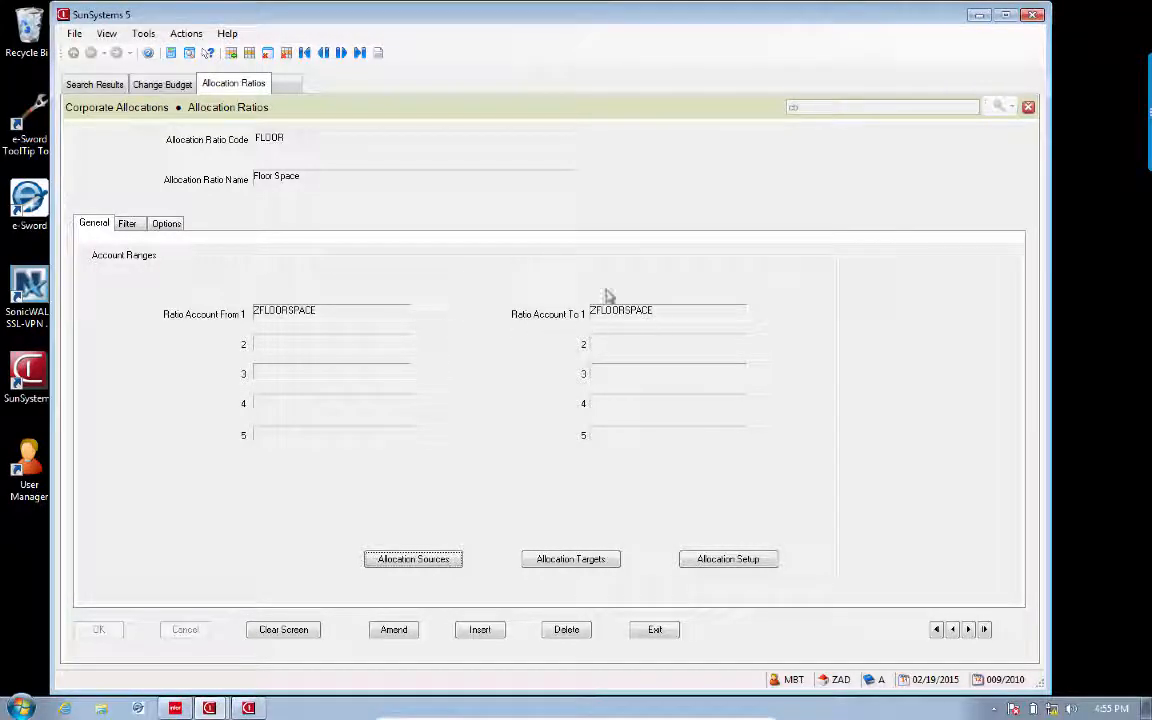
pyautogui.click(127, 223)
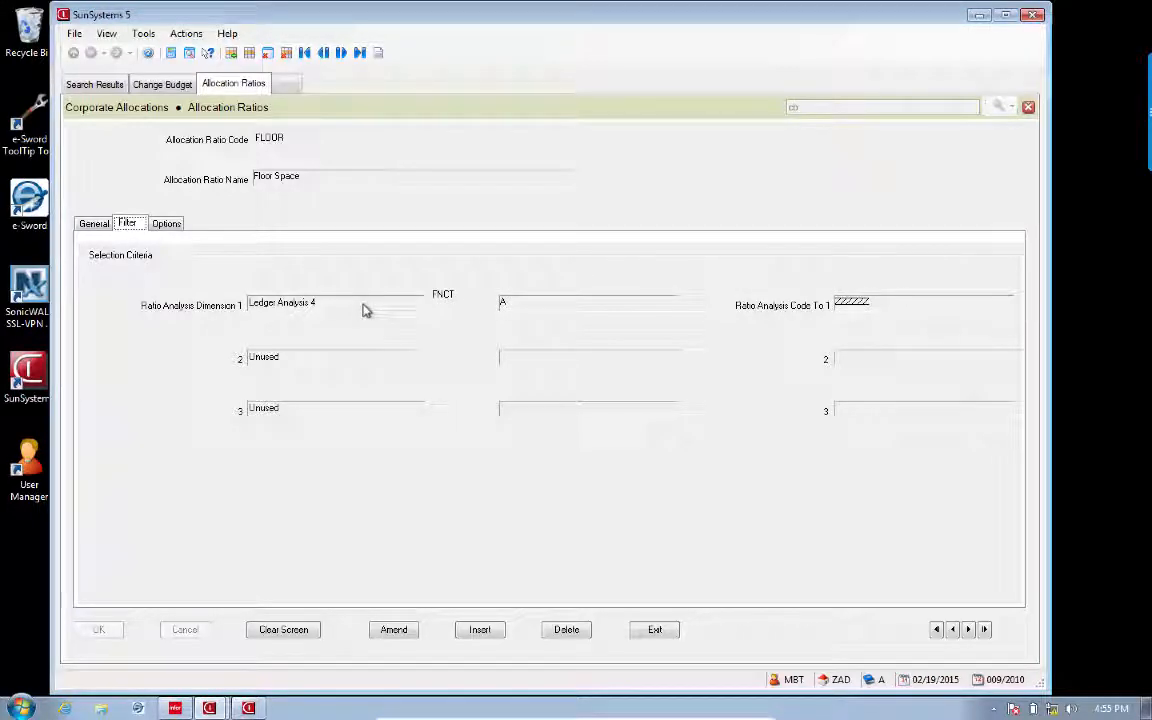
pyautogui.click(96, 226)
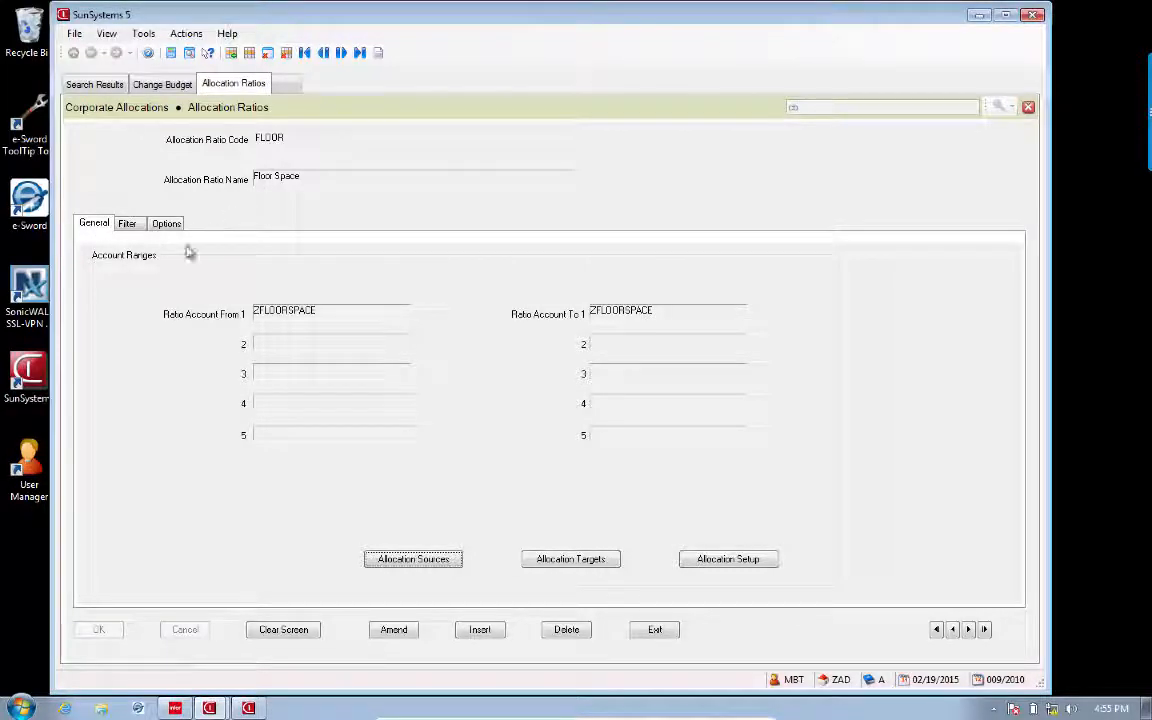
pyautogui.click(127, 223)
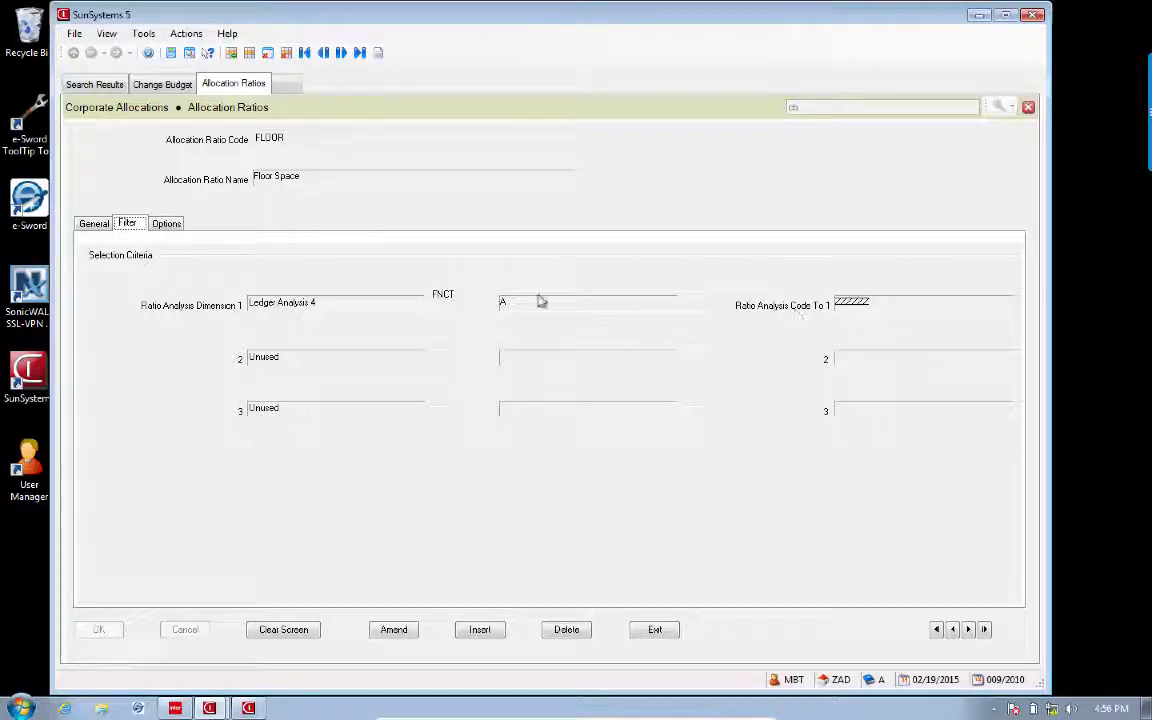
pyautogui.click(165, 226)
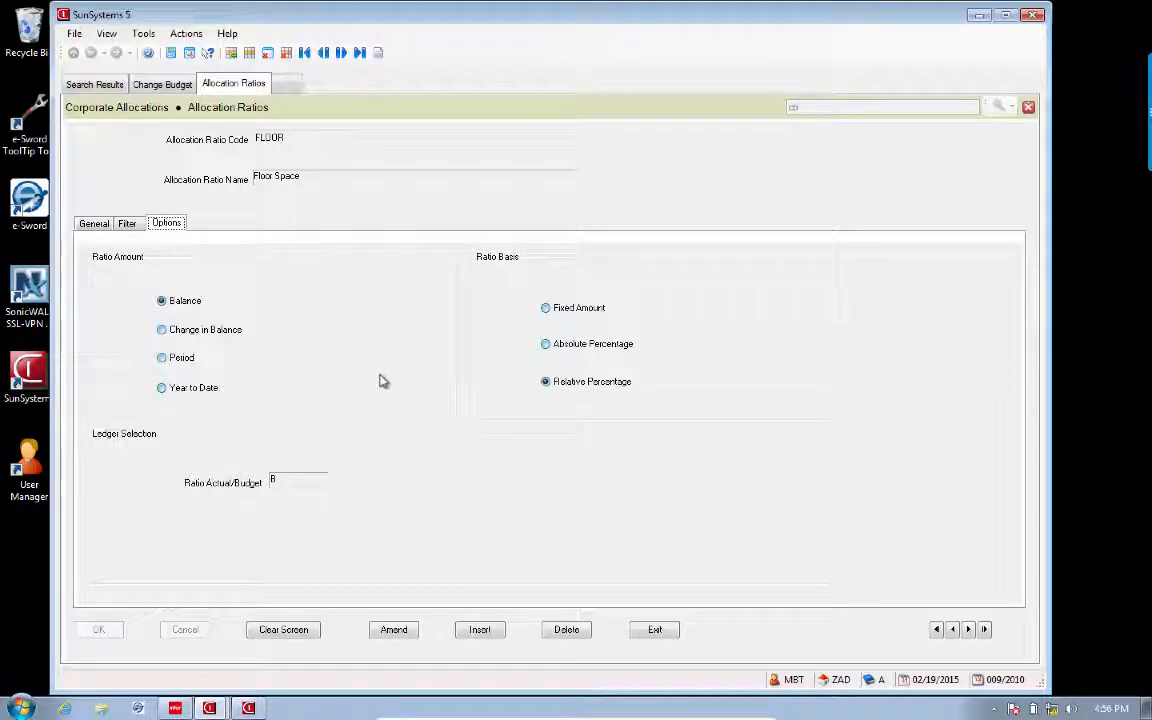
pyautogui.click(660, 631)
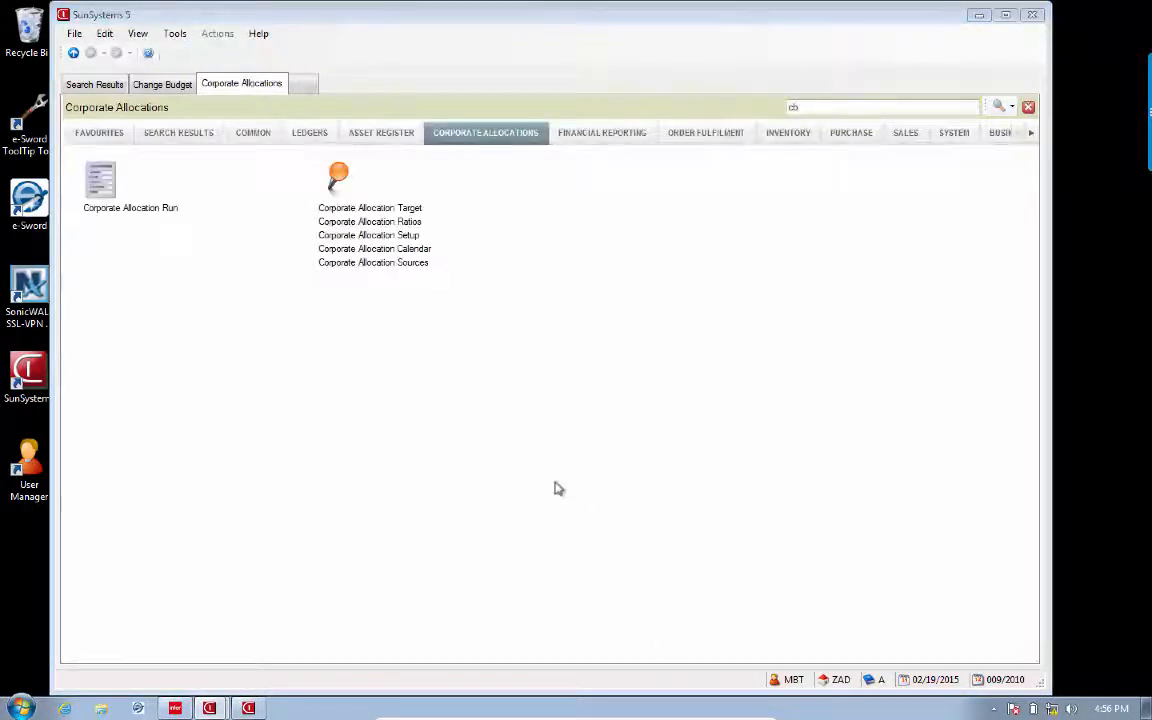
# Step: Open Corporate Allocation Sources, retrieve the ELECT (Electricity Blank) source, and open its record for amendment
pyautogui.click(383, 264)
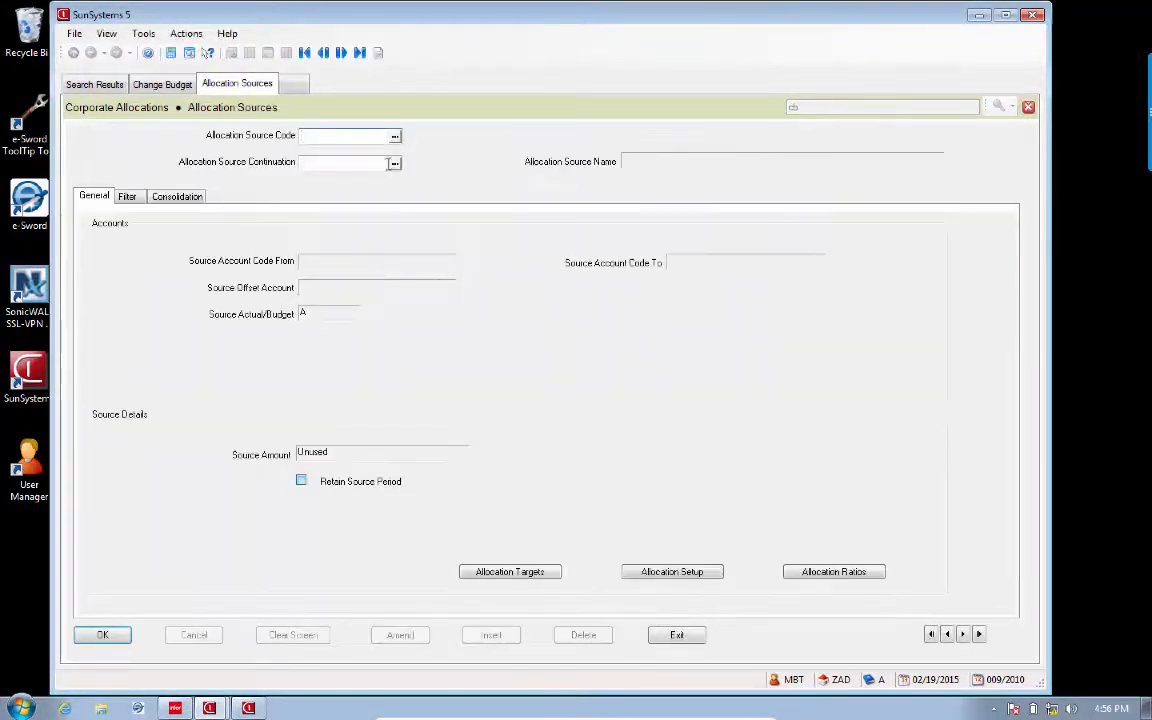
pyautogui.click(394, 138)
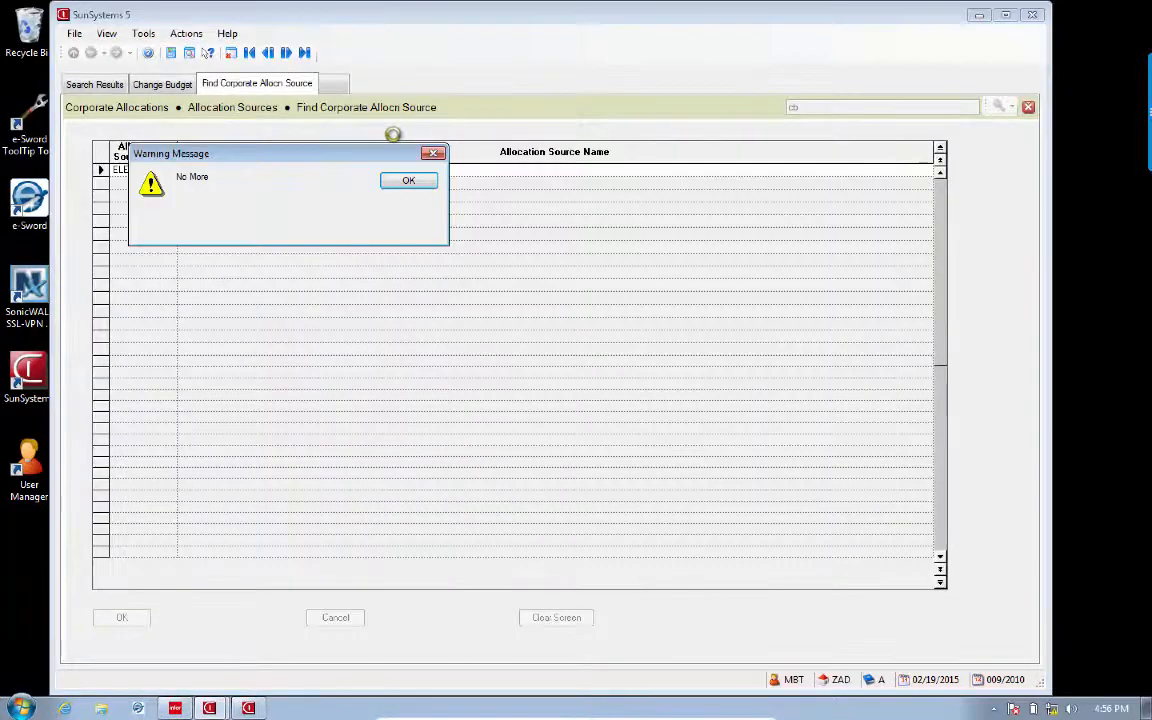
pyautogui.click(410, 182)
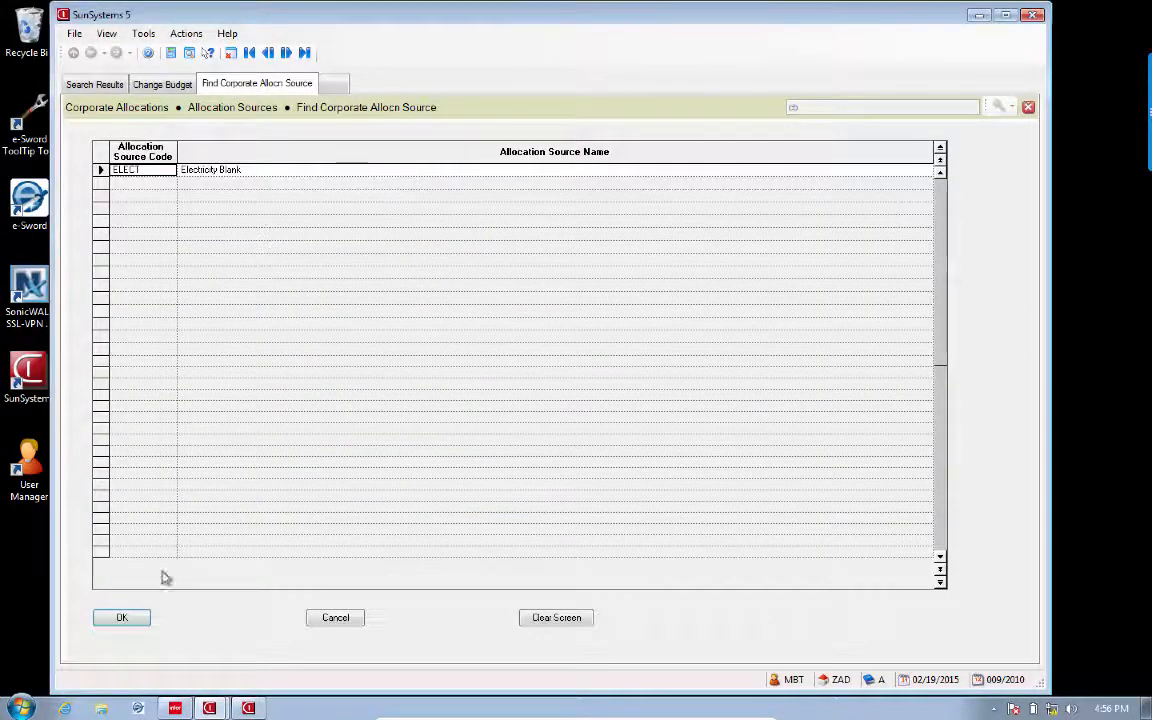
pyautogui.click(132, 617)
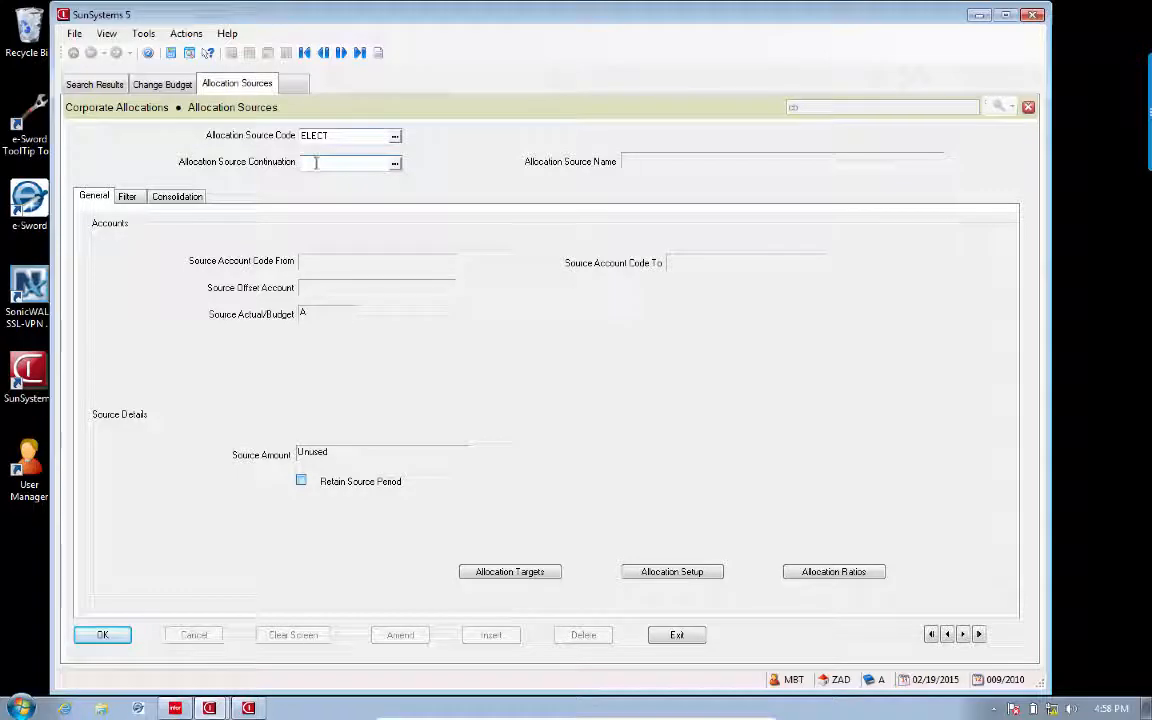
pyautogui.click(963, 636)
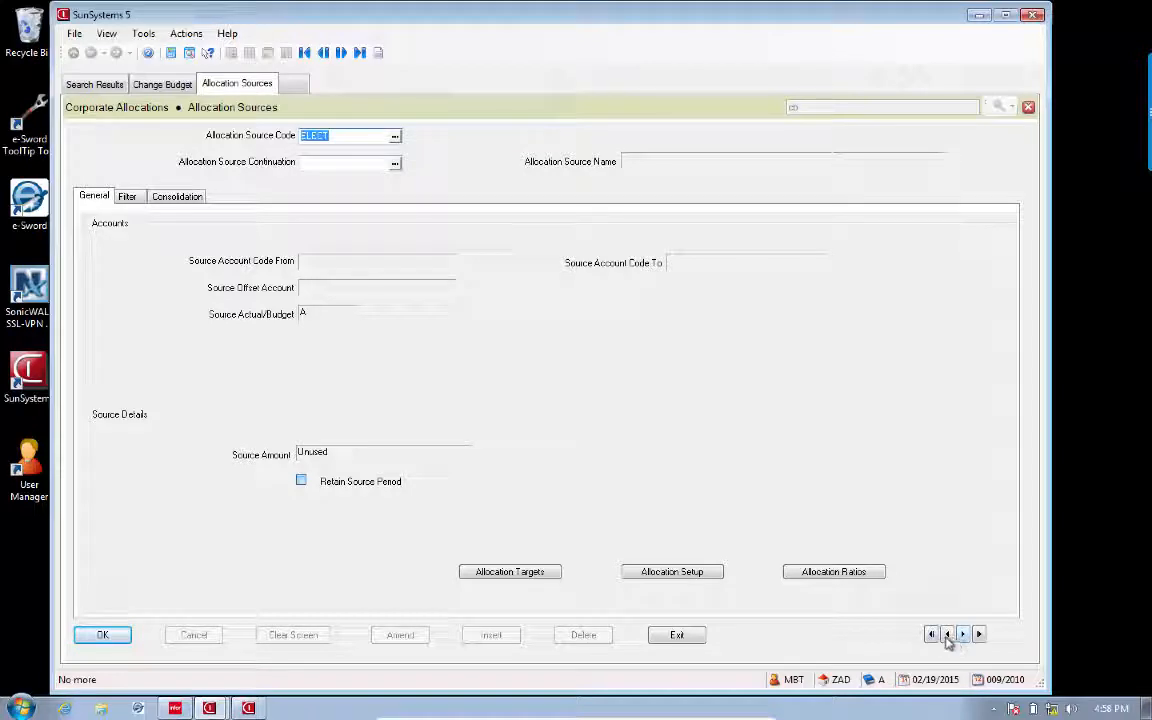
pyautogui.click(947, 638)
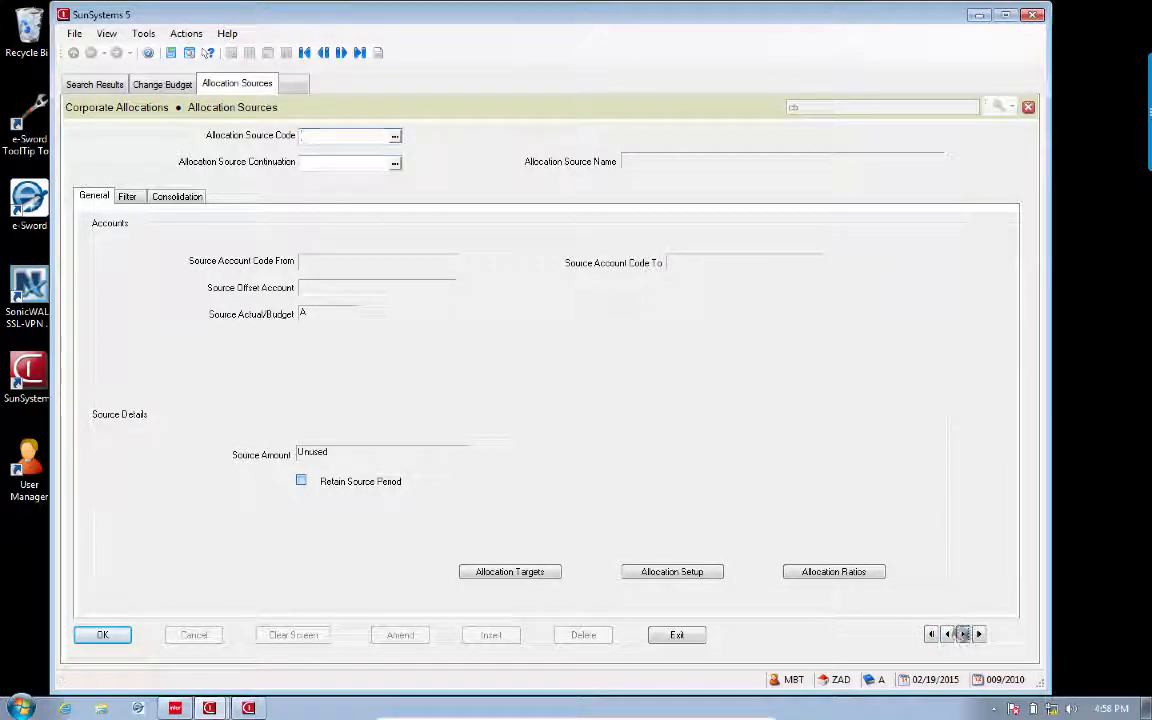
pyautogui.click(962, 635)
pyautogui.click(962, 636)
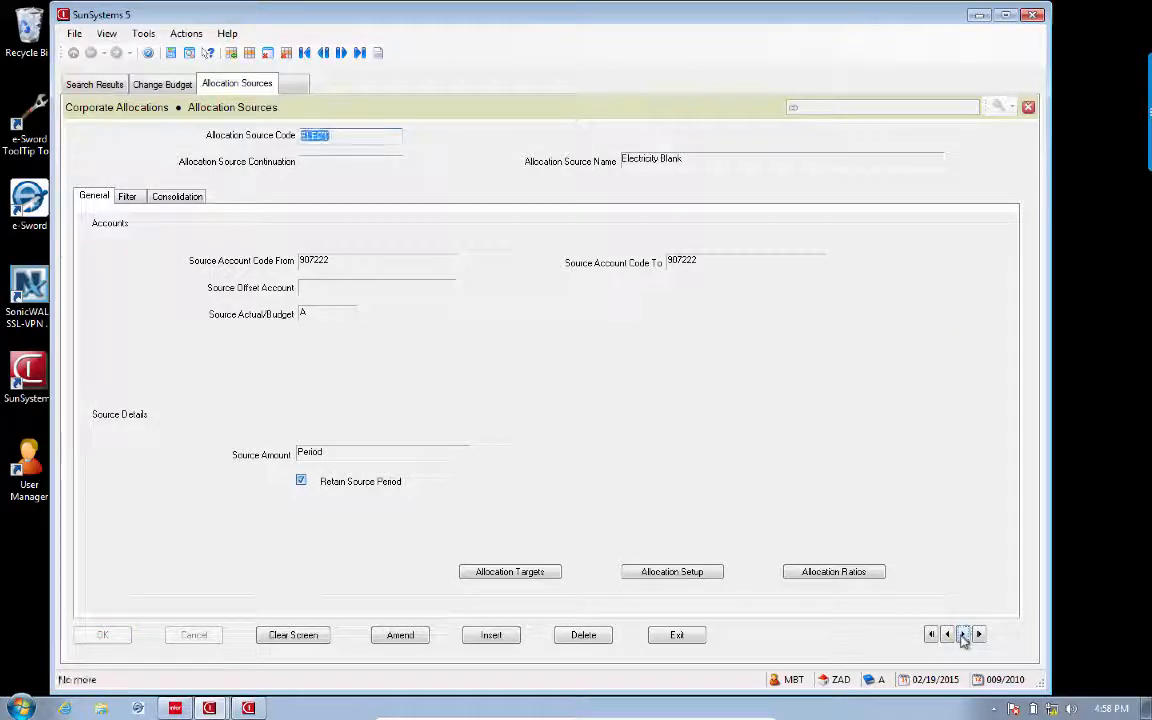
pyautogui.click(402, 638)
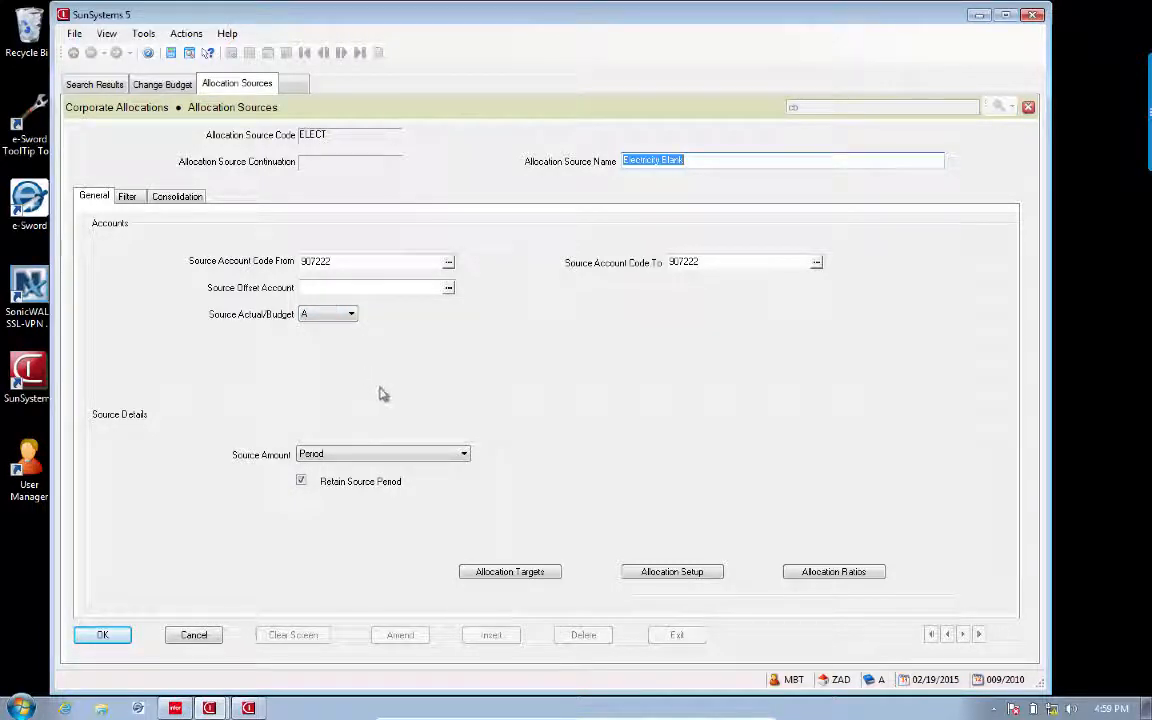
# Step: Keep the ELECT source's Source Amount at Period, and review its filter criteria, threshold and consolidation settings
pyautogui.click(465, 458)
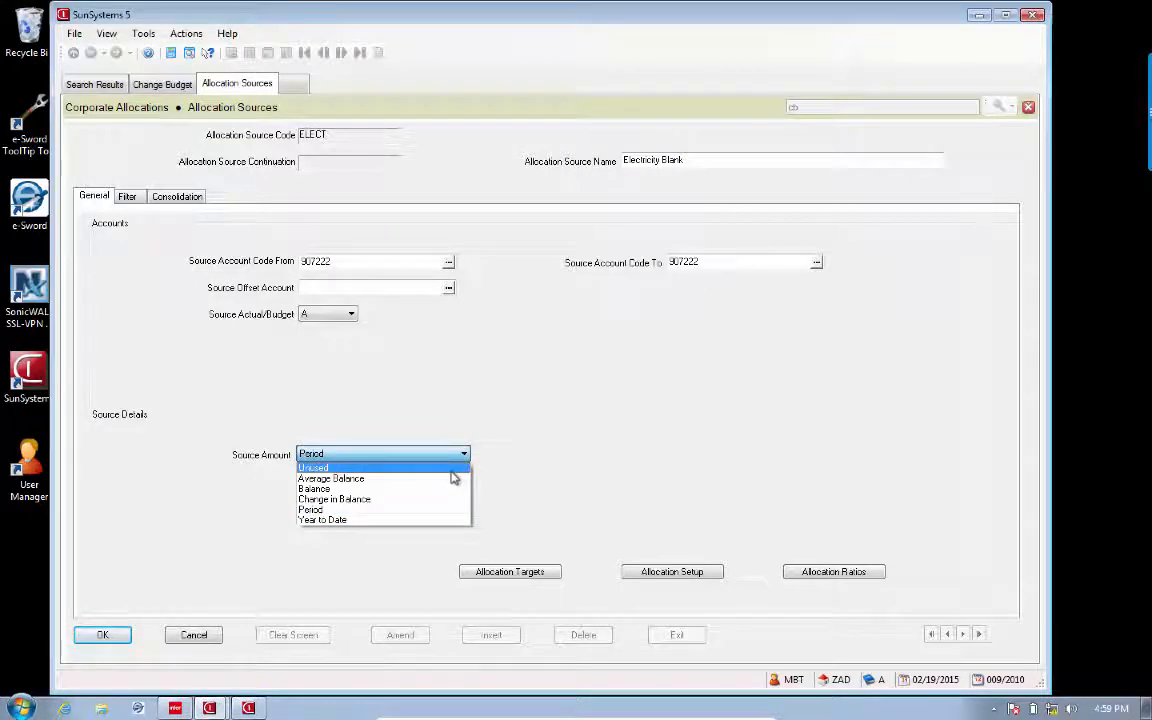
pyautogui.click(406, 511)
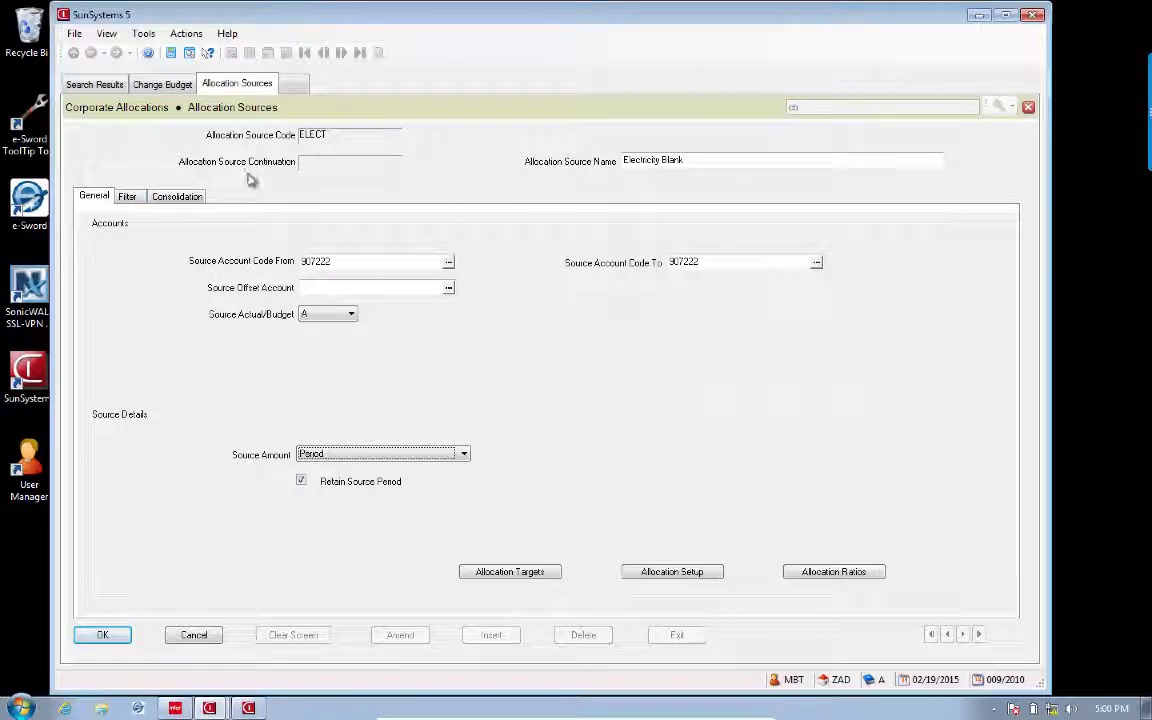
pyautogui.click(128, 198)
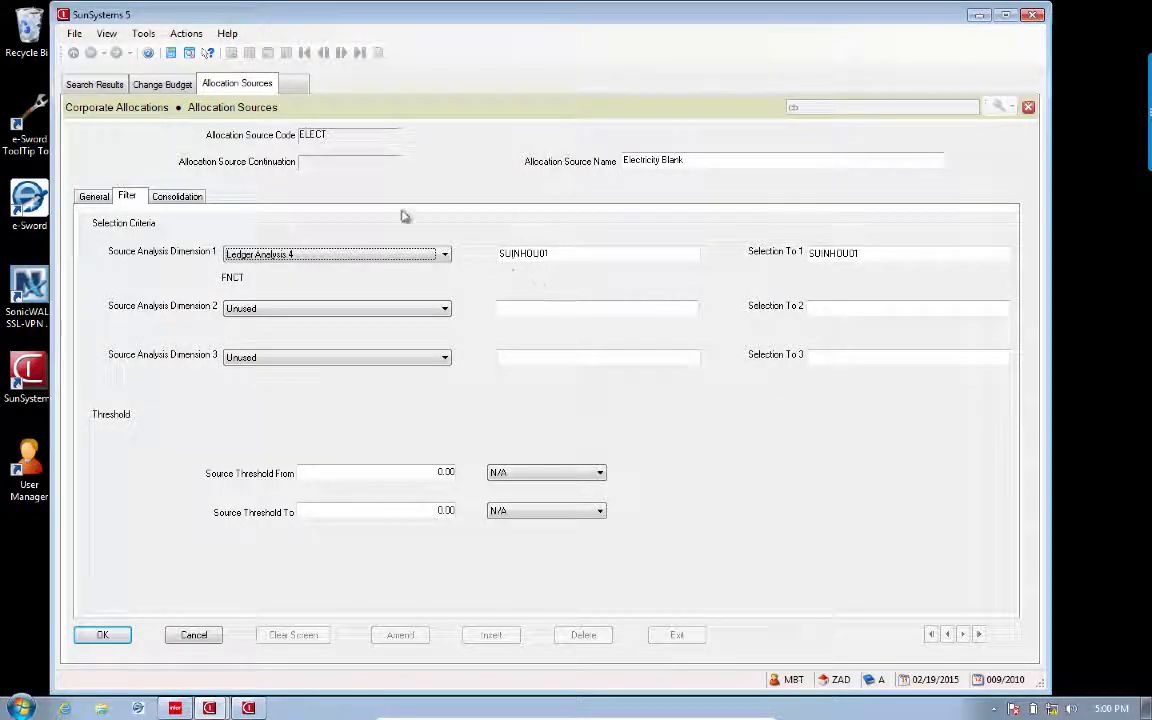
pyautogui.click(178, 197)
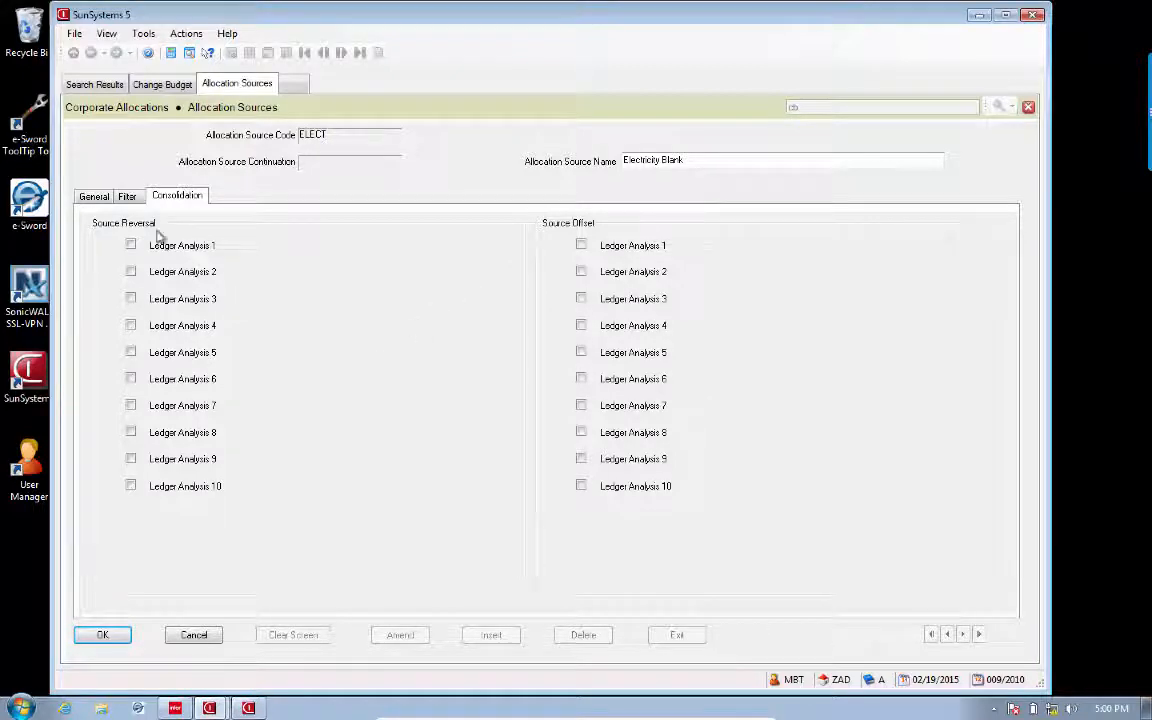
pyautogui.click(127, 197)
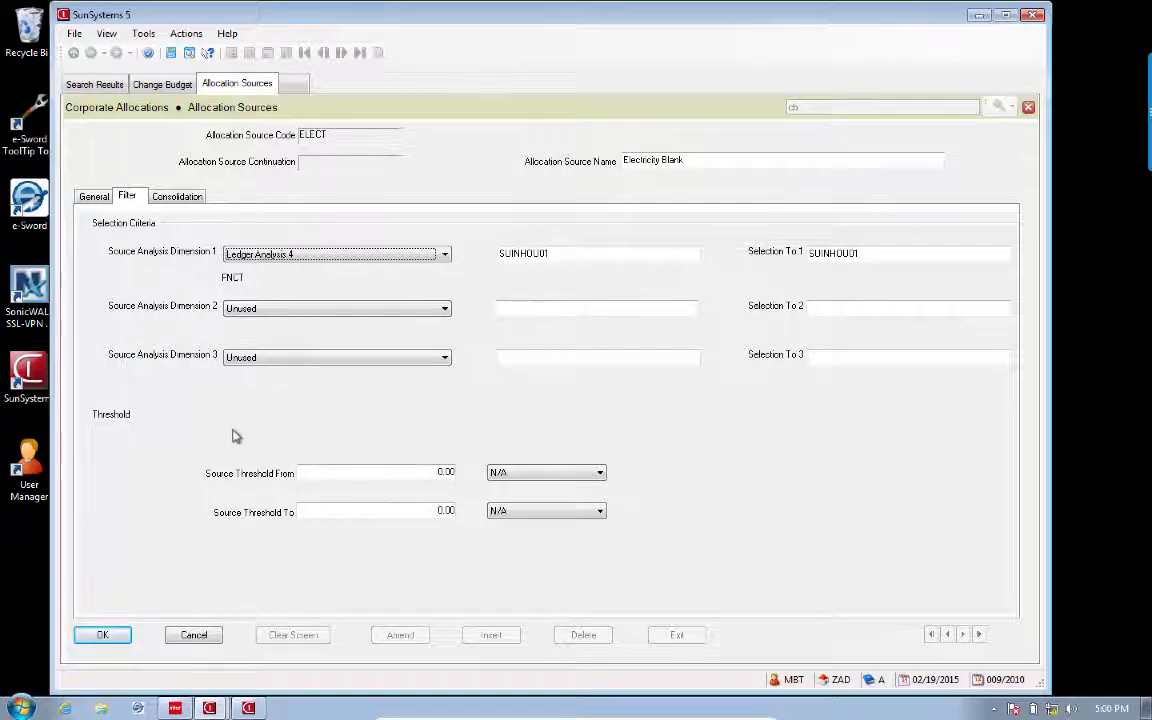
pyautogui.click(94, 197)
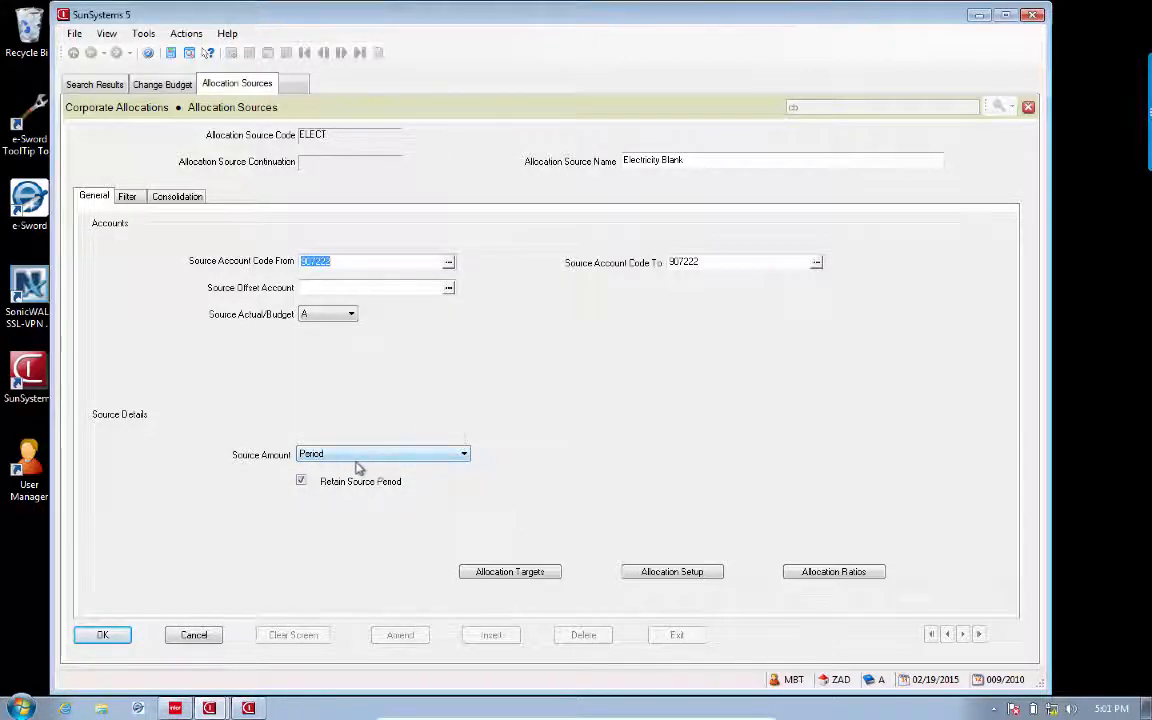
pyautogui.click(129, 197)
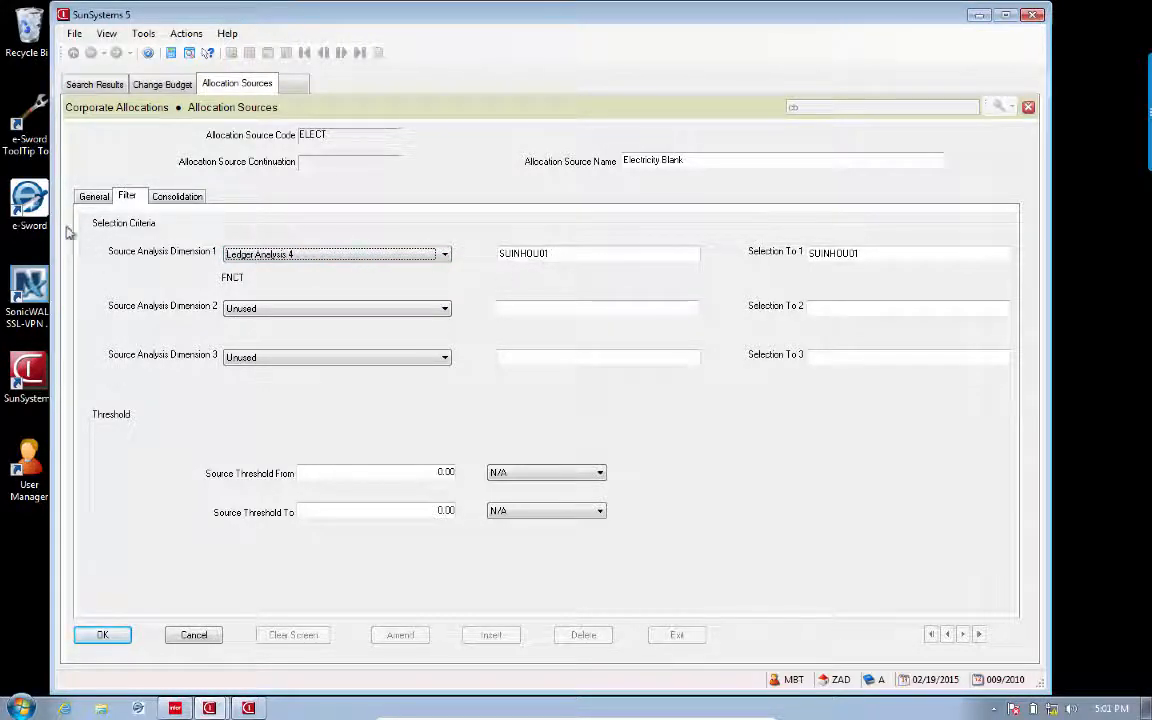
# Step: Open Corporate Allocation Target, look up and retrieve the ELECT (Electricity Target) record, and open it for amendment
pyautogui.click(287, 88)
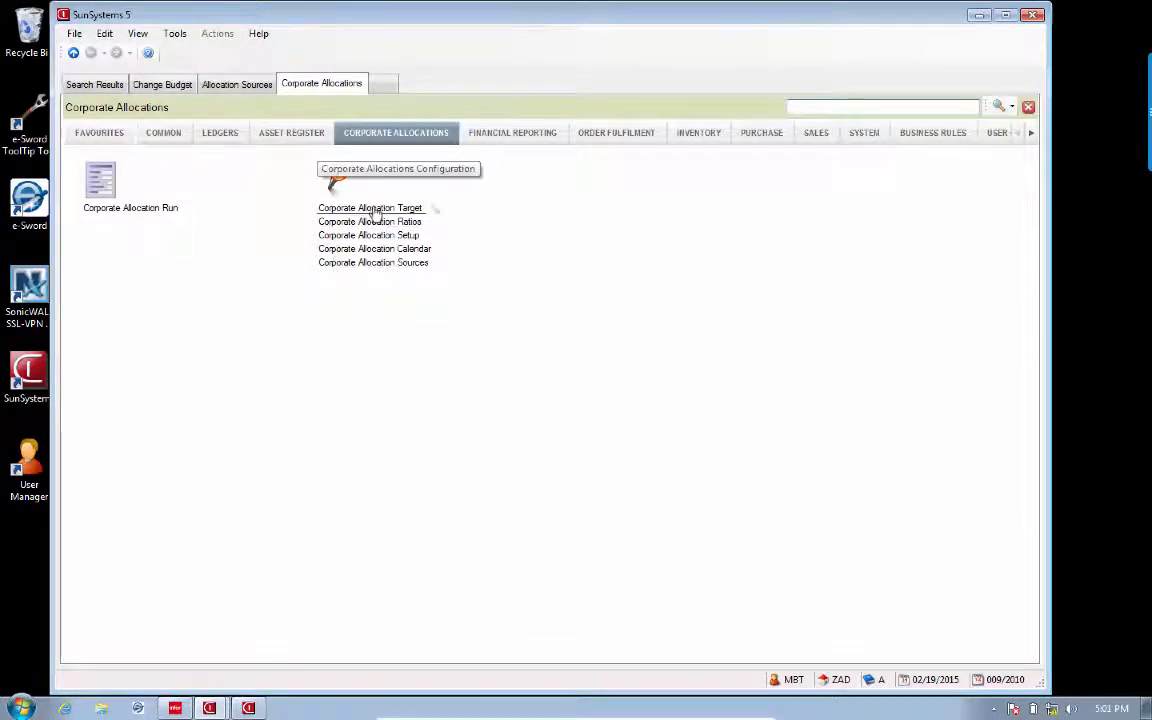
pyautogui.click(372, 207)
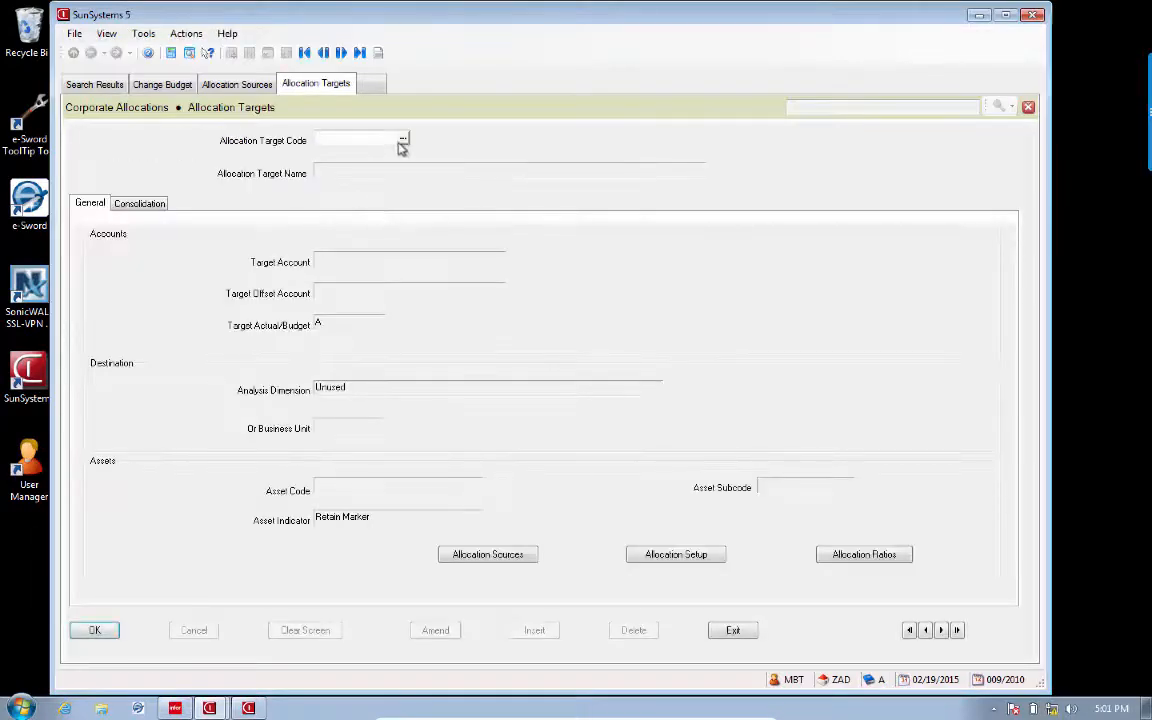
pyautogui.click(403, 143)
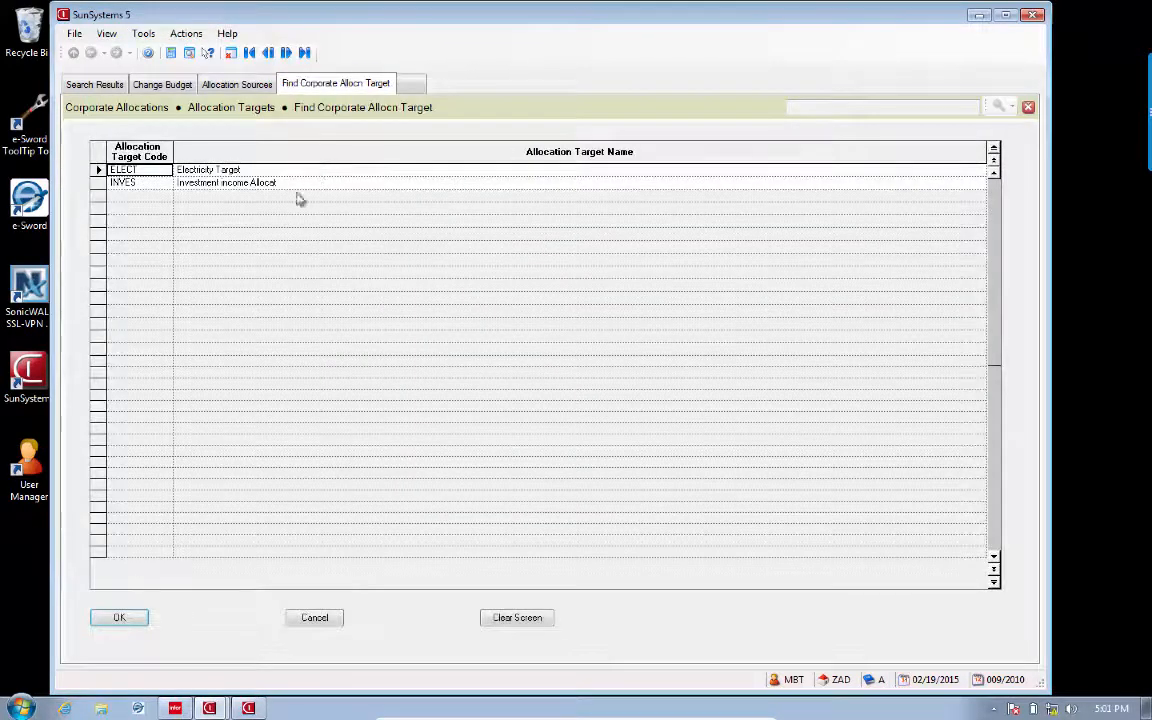
pyautogui.click(138, 619)
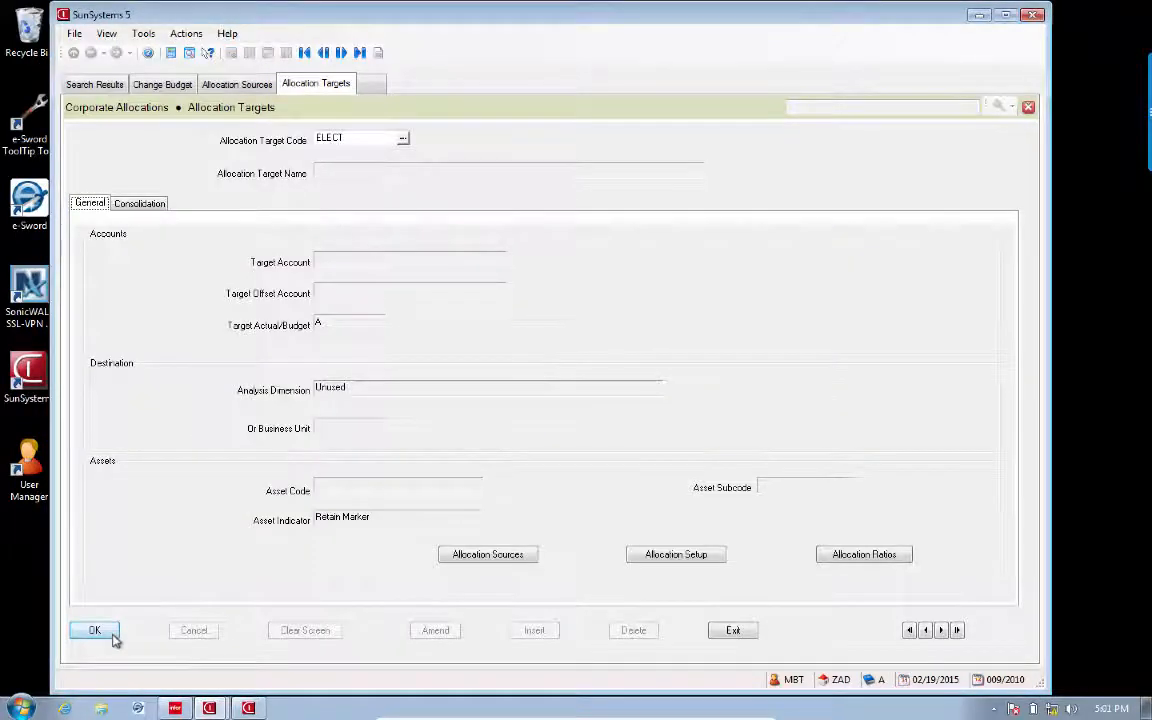
pyautogui.click(95, 631)
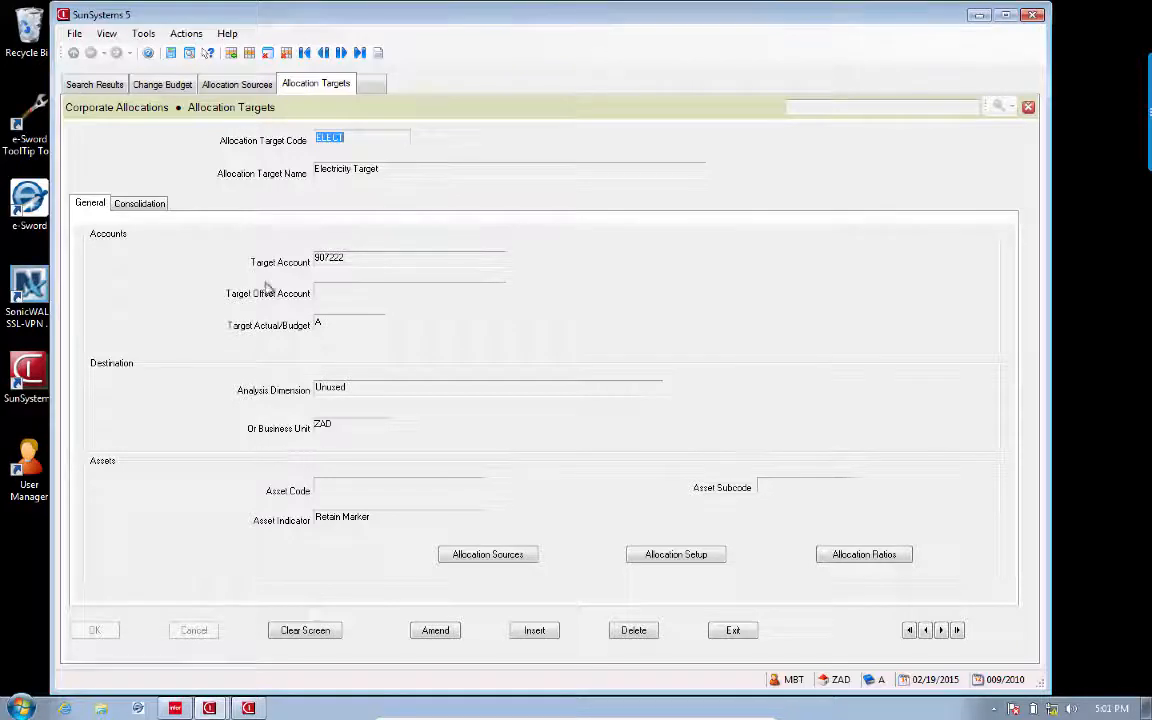
pyautogui.click(435, 630)
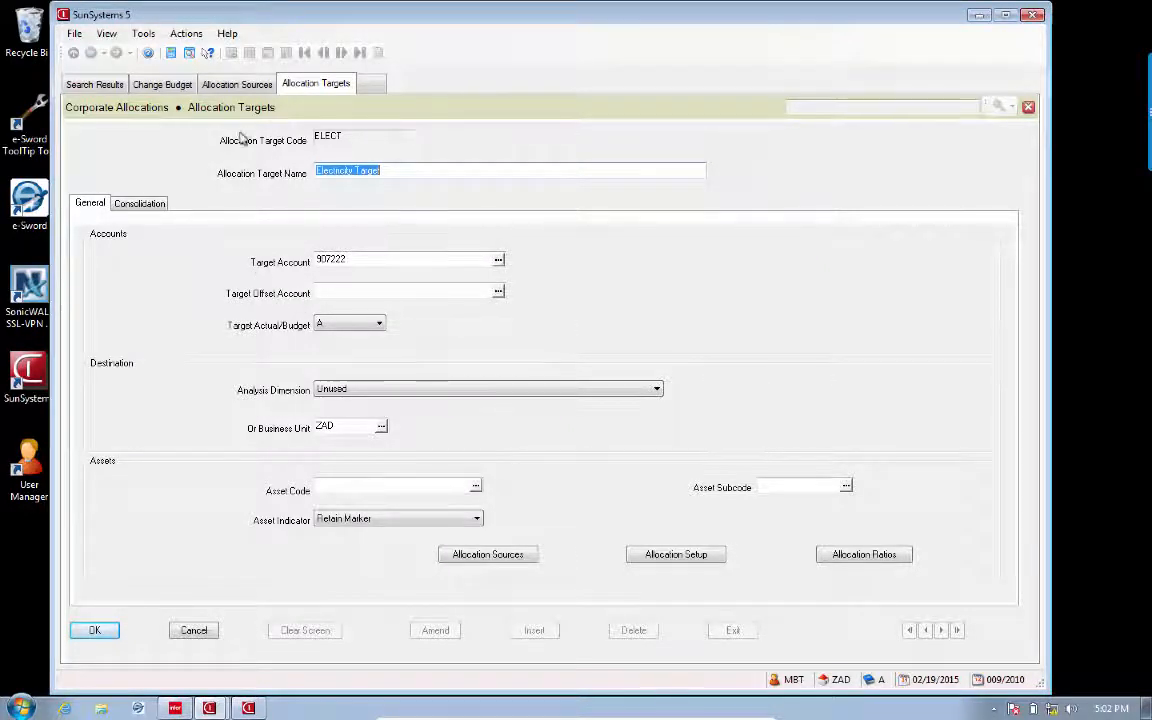
# Step: Compare the account, offset account and ledger settings of the ELECT source and target, and review the target's consolidation options
pyautogui.click(232, 85)
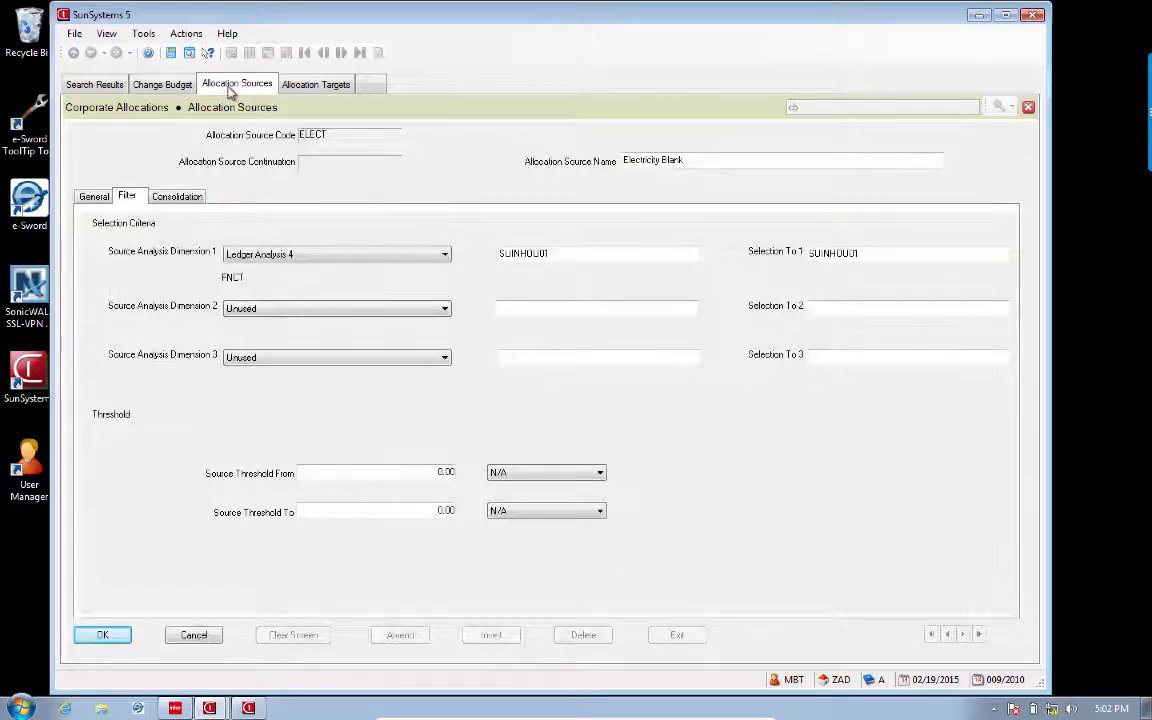
pyautogui.click(95, 198)
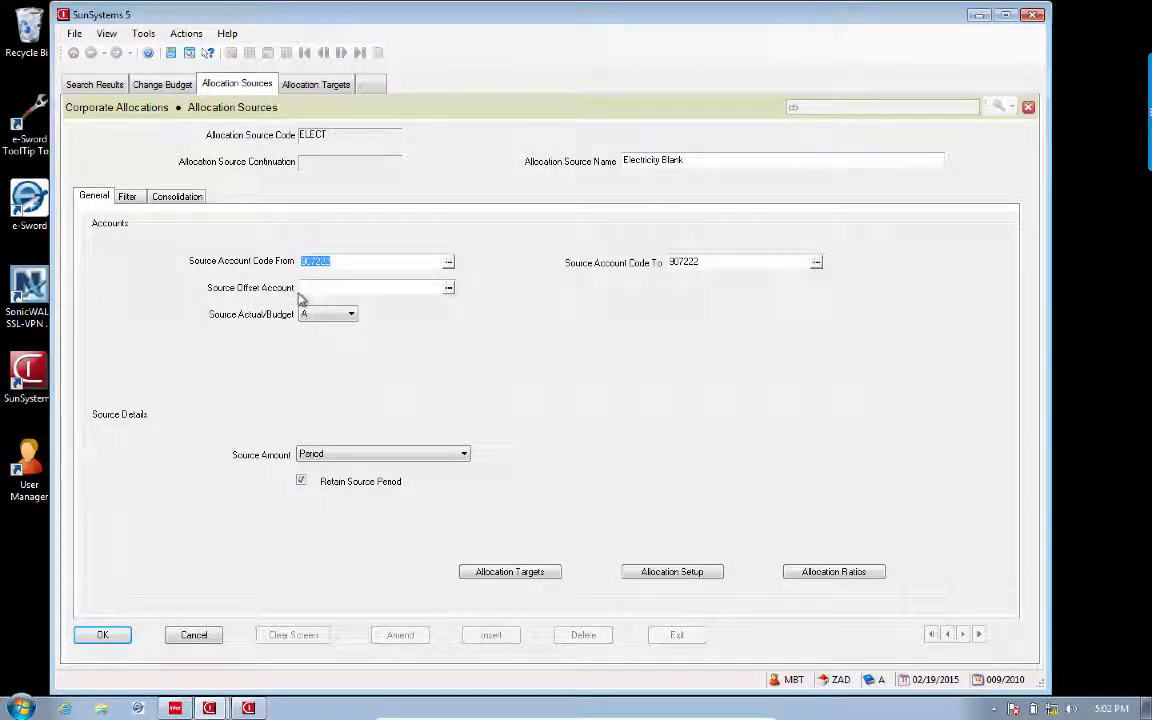
pyautogui.click(318, 86)
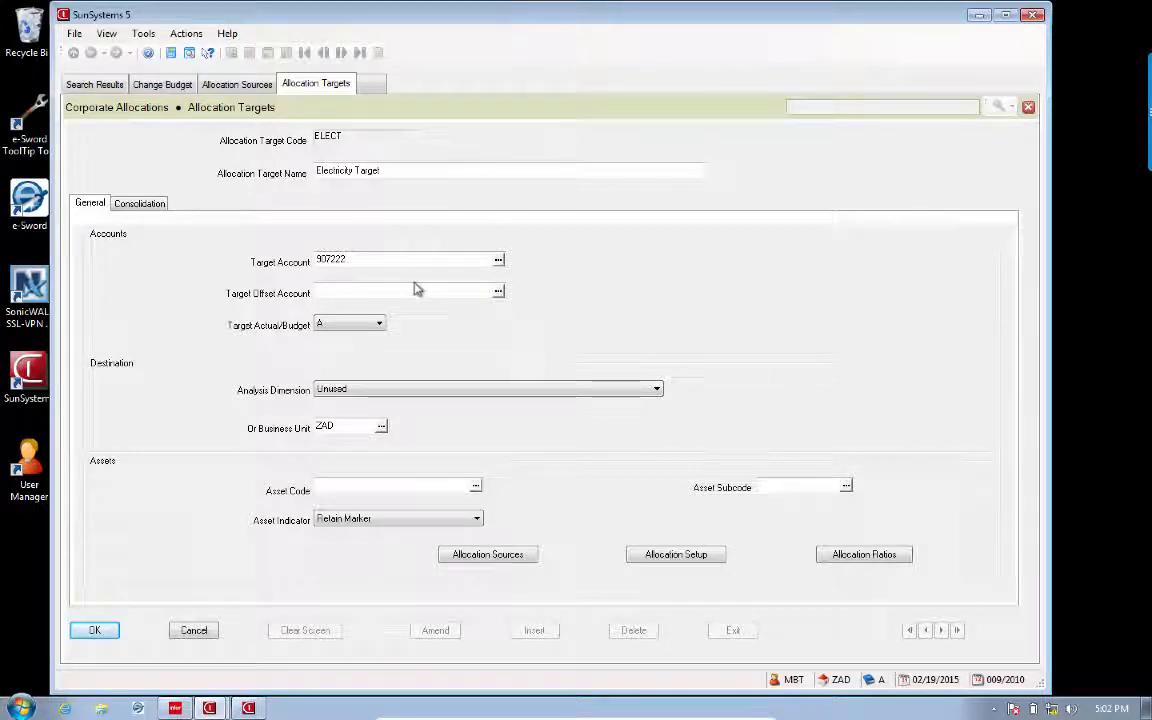
pyautogui.click(231, 85)
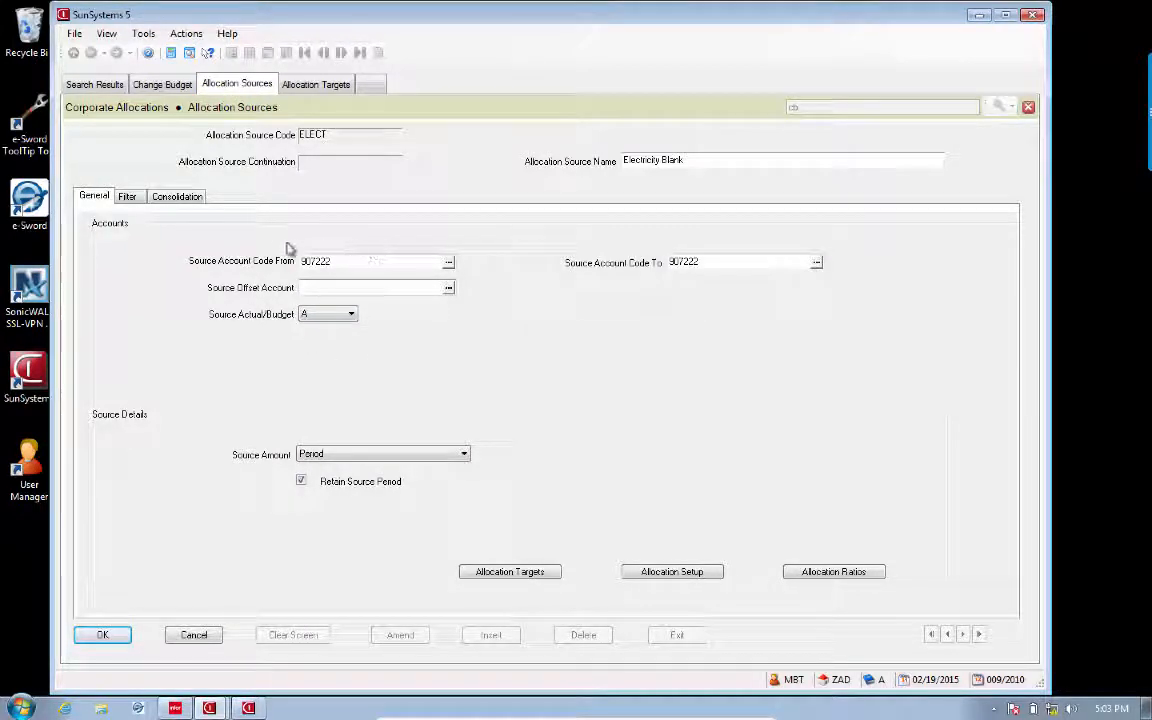
pyautogui.click(308, 85)
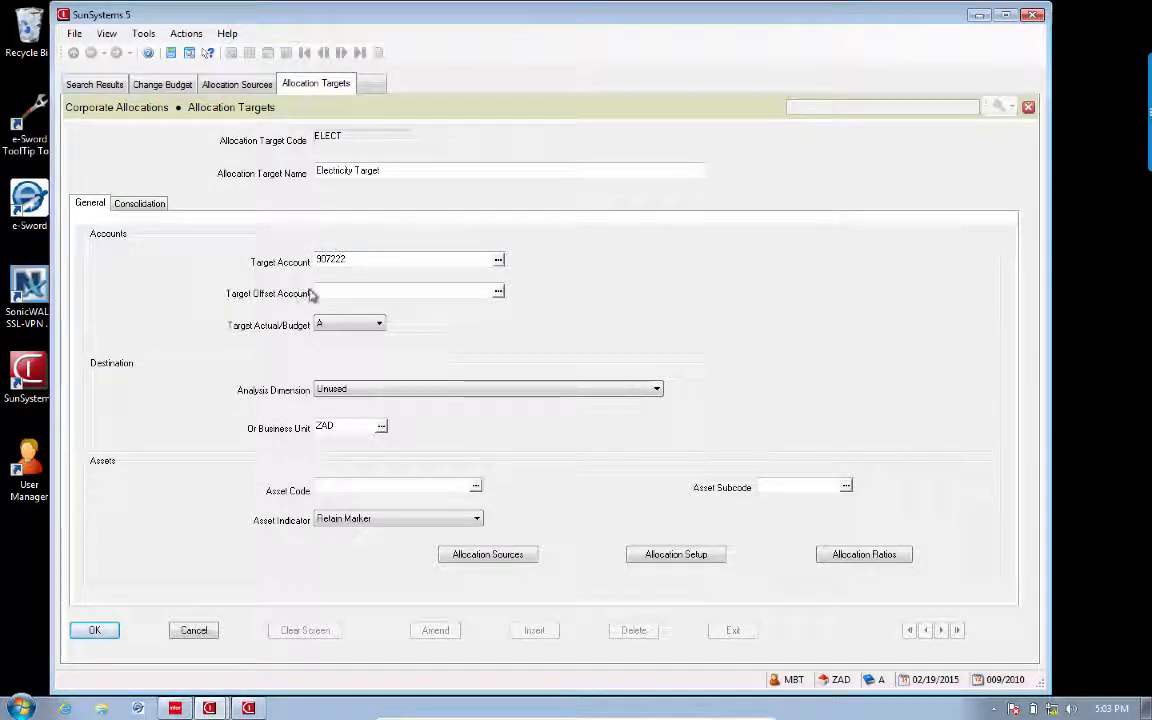
pyautogui.click(218, 82)
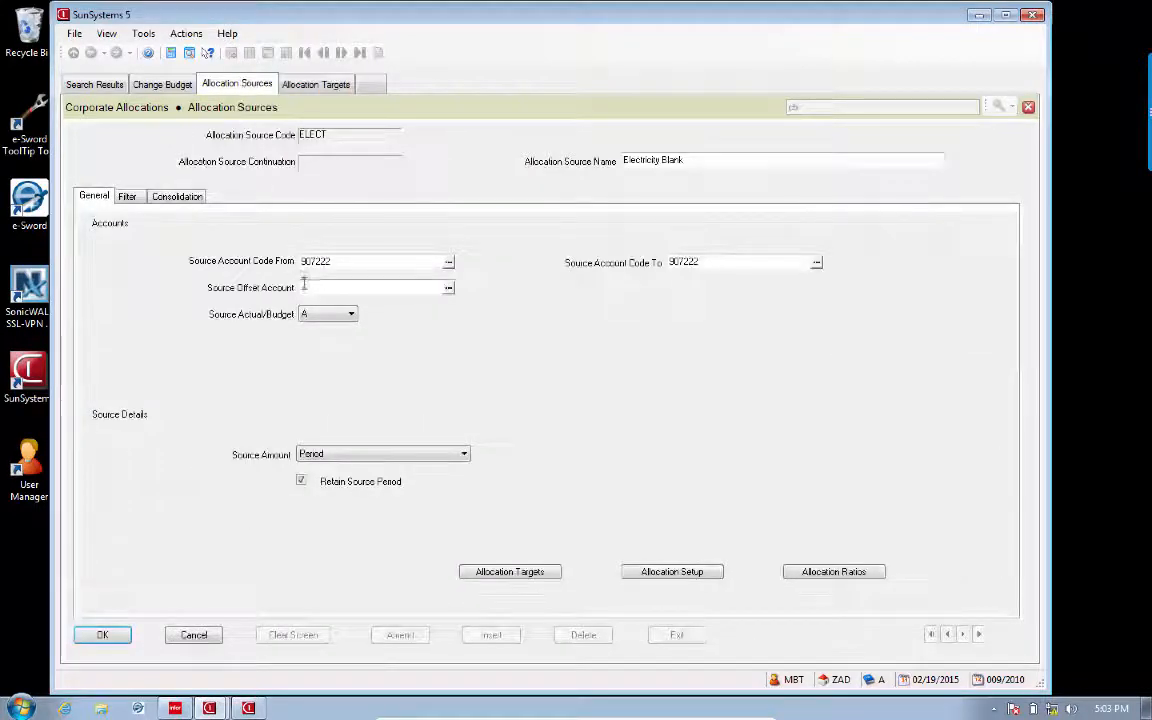
pyautogui.click(315, 86)
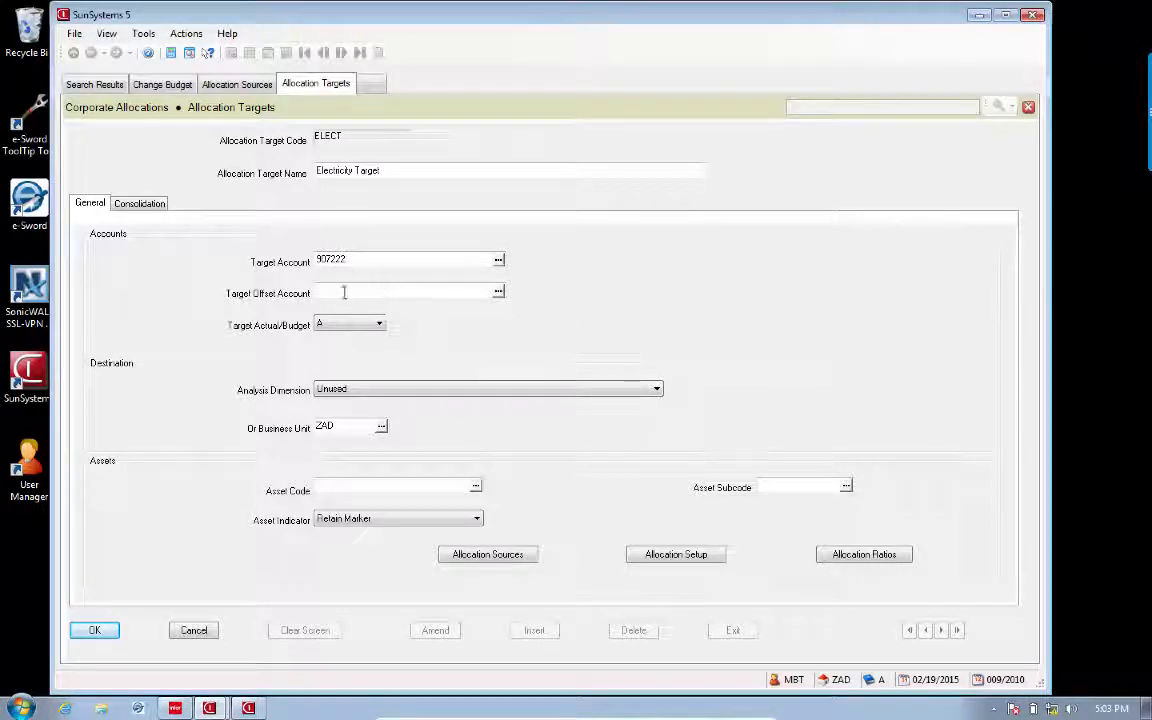
pyautogui.click(238, 85)
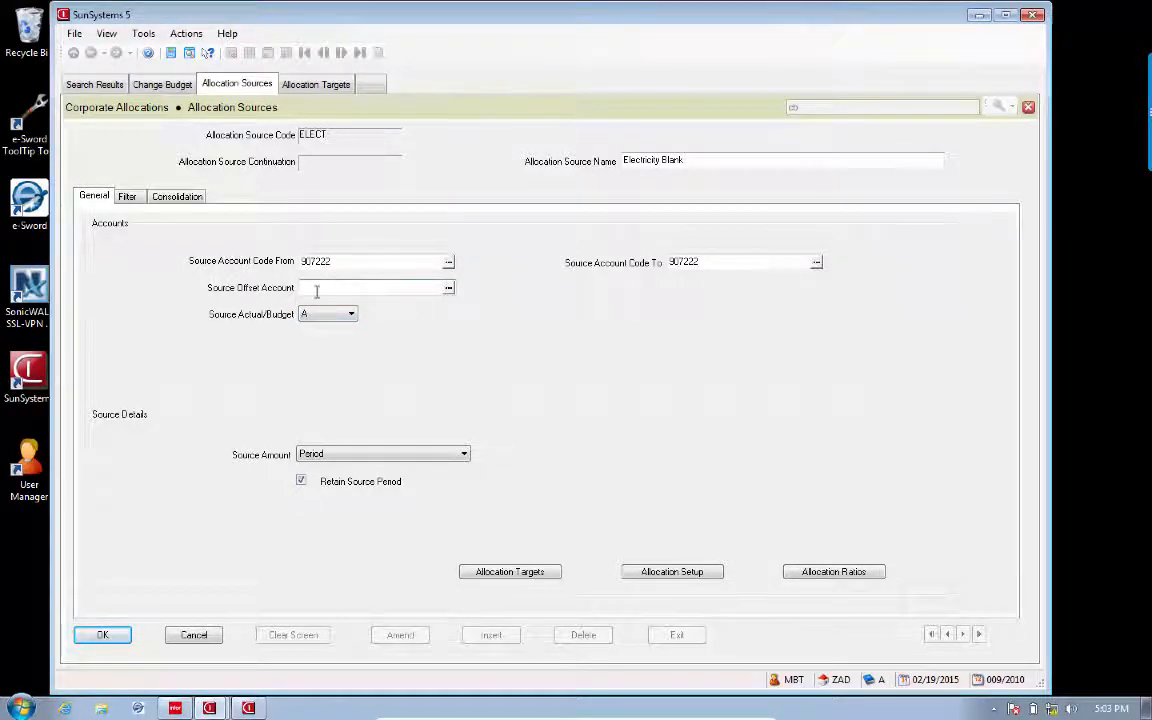
pyautogui.click(290, 86)
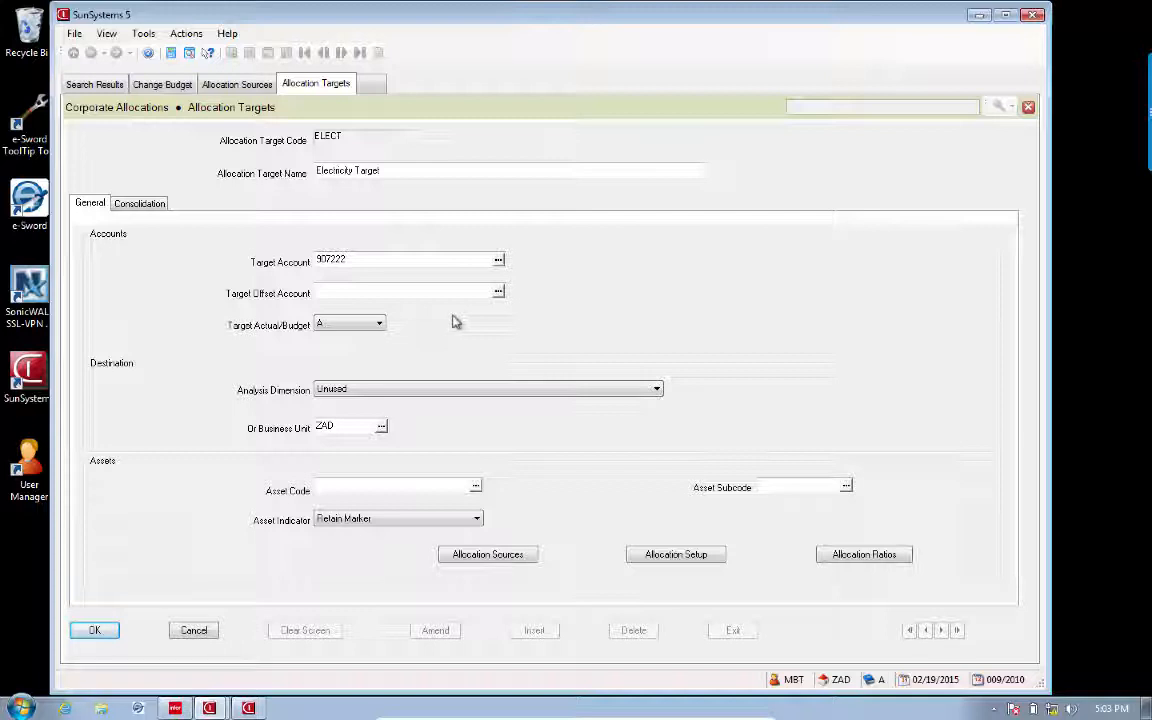
pyautogui.click(381, 325)
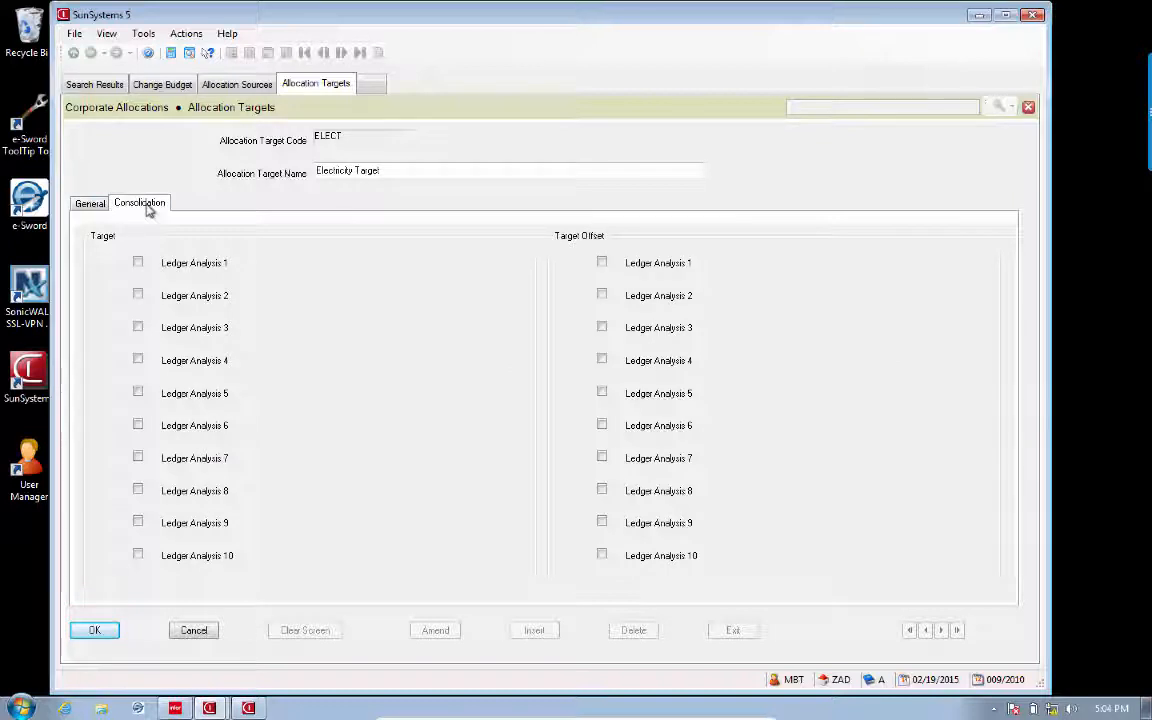
pyautogui.click(88, 203)
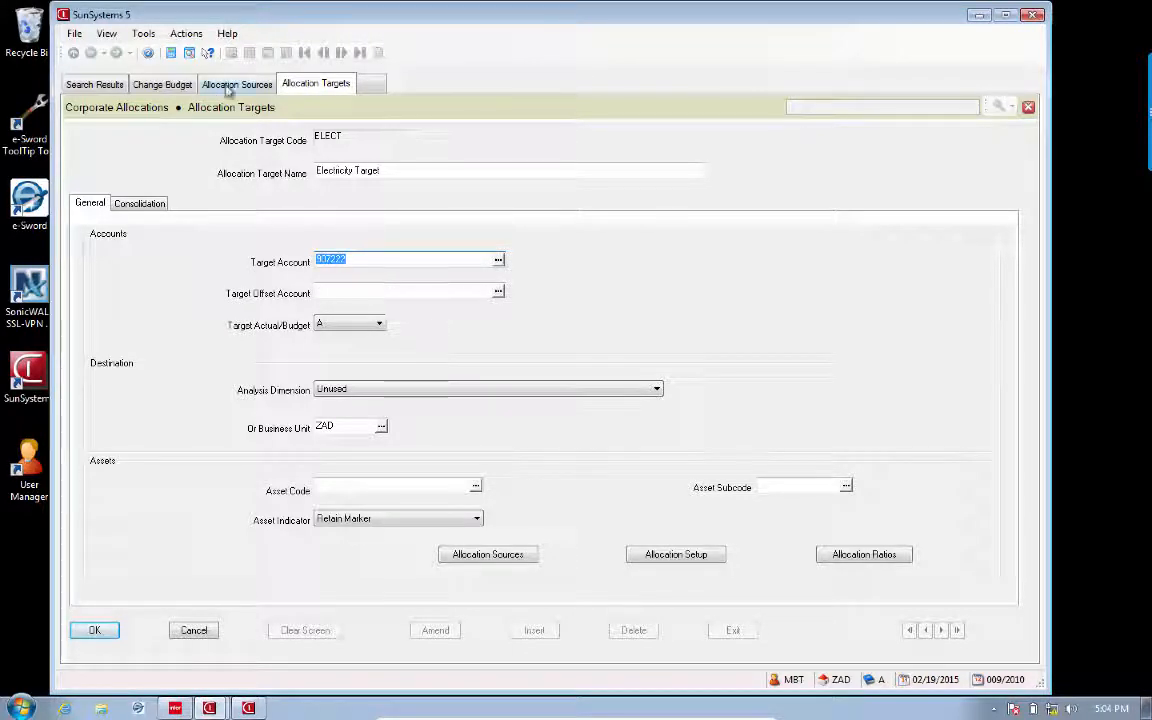
# Step: Open Corporate Allocation Setup, retrieve the ELEC setup with sequence number 1, and open it for amendment
pyautogui.click(369, 84)
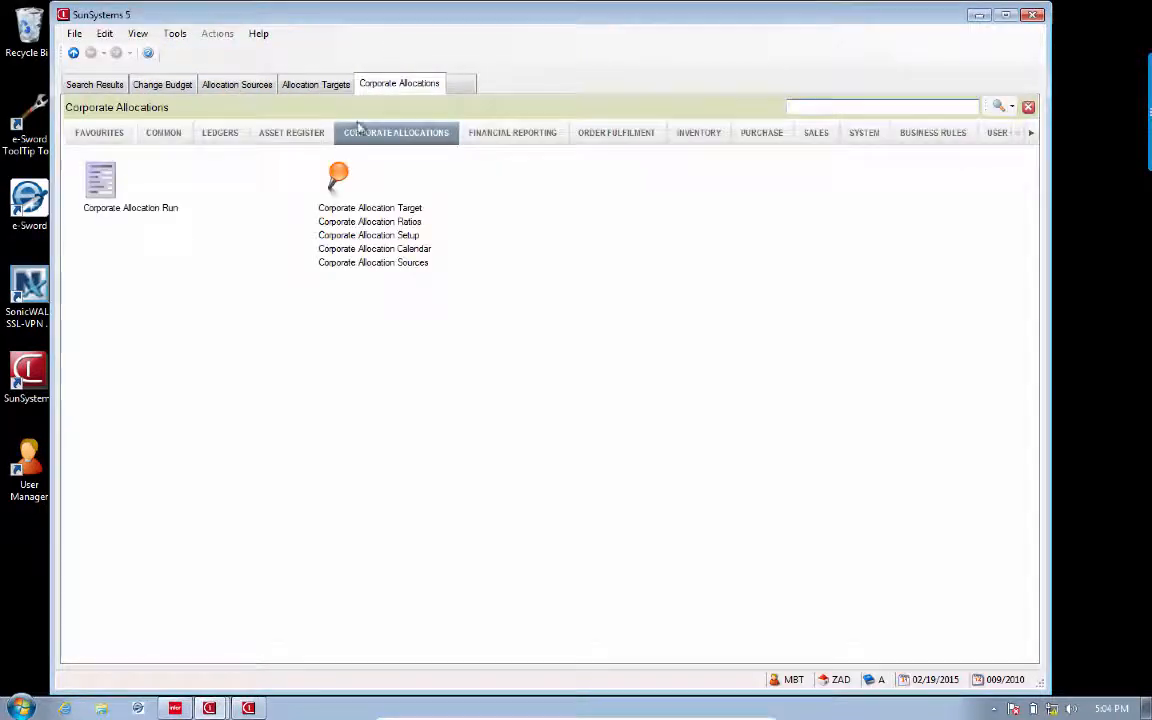
pyautogui.click(385, 235)
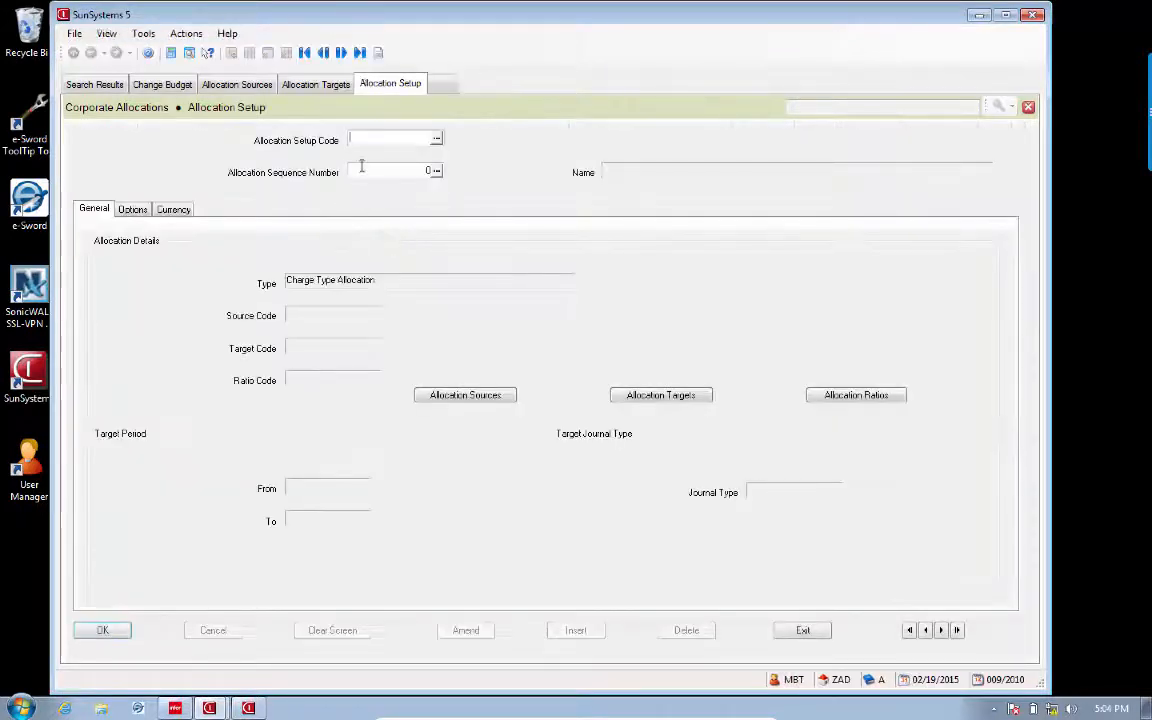
pyautogui.click(436, 142)
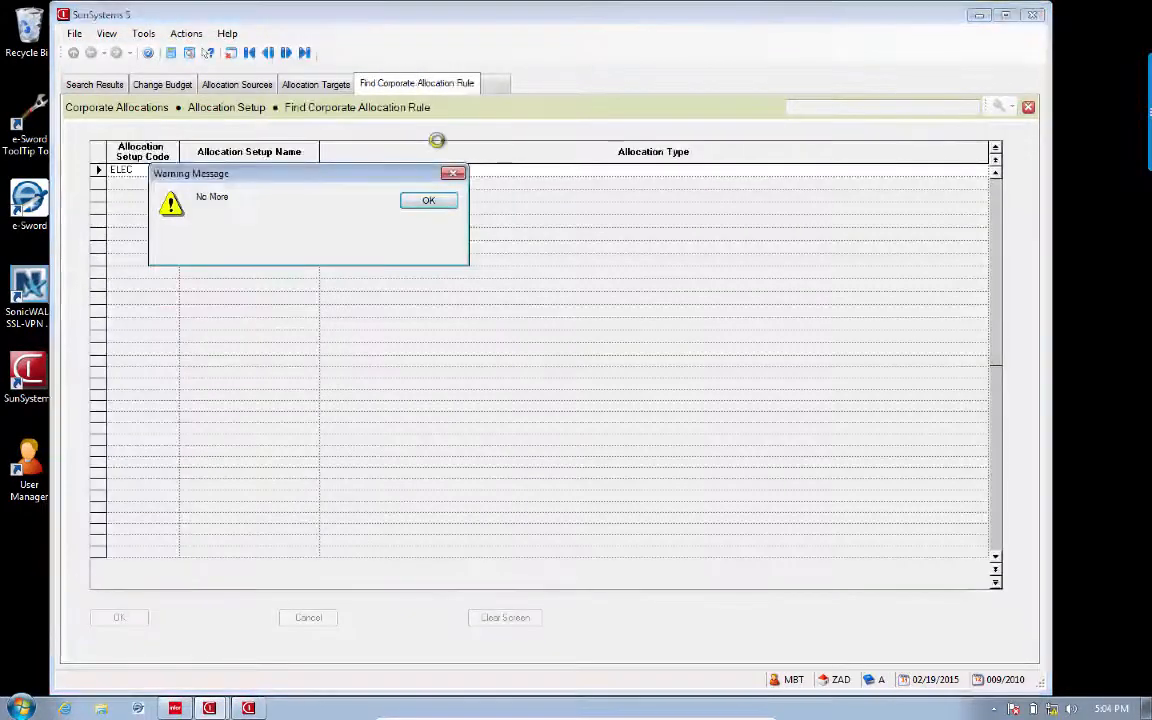
pyautogui.click(427, 201)
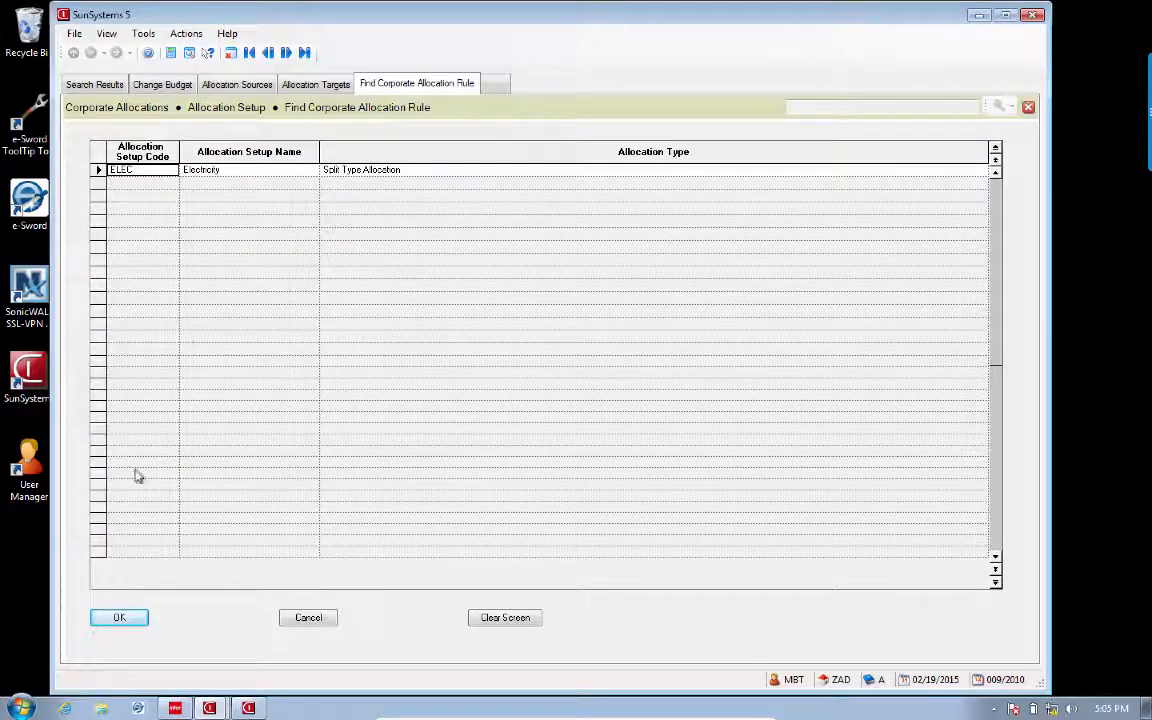
pyautogui.click(141, 618)
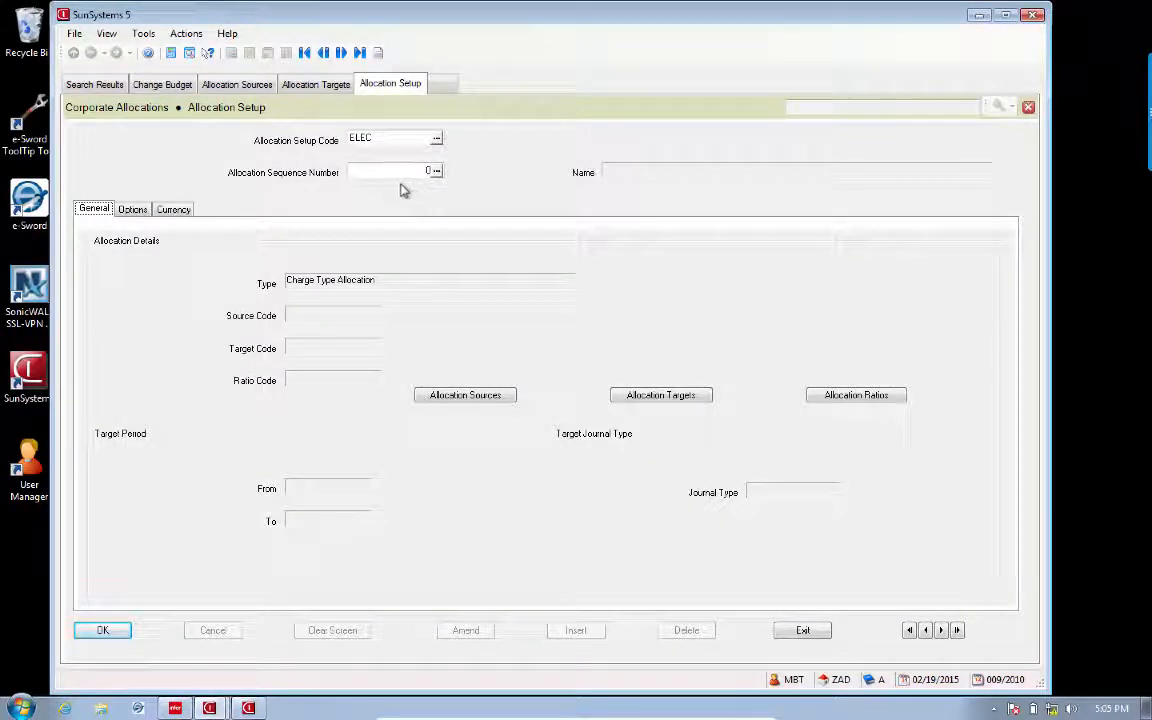
pyautogui.click(103, 630)
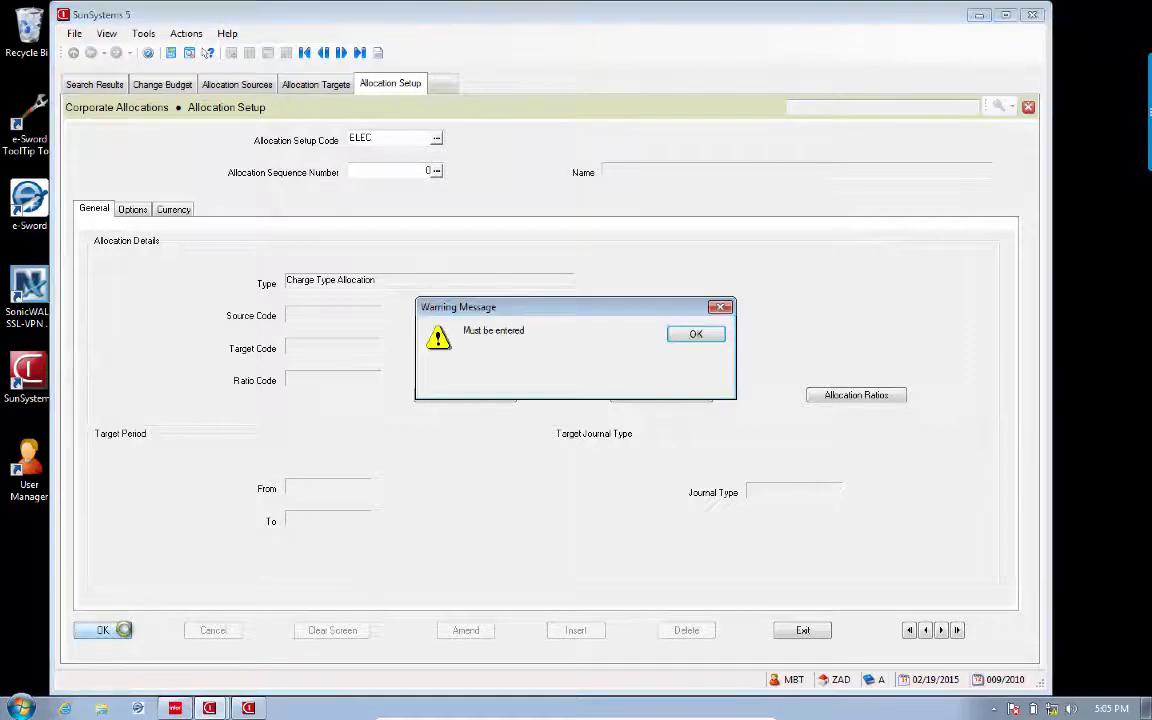
pyautogui.click(706, 338)
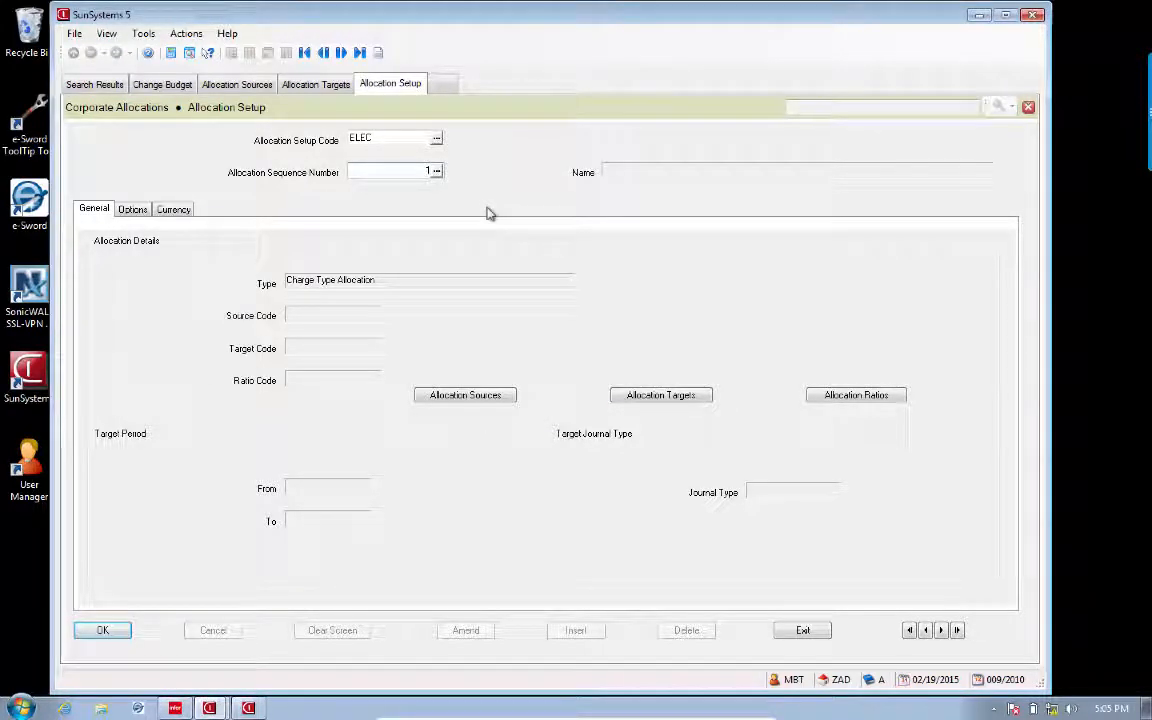
pyautogui.click(104, 630)
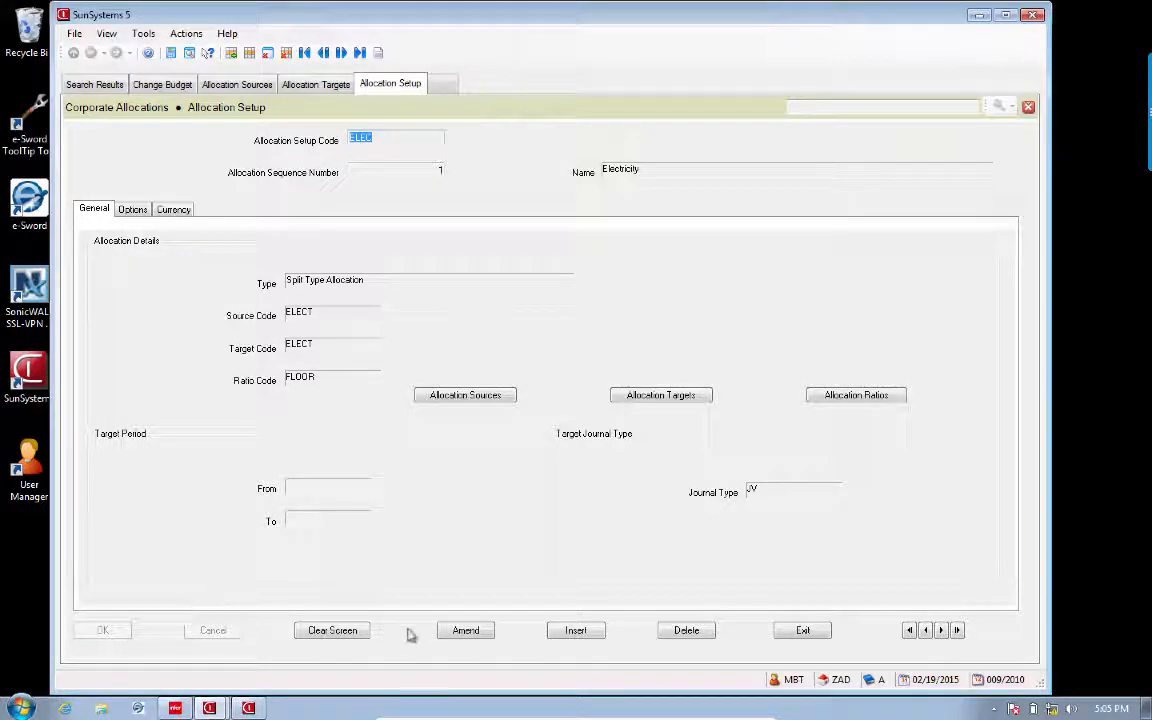
pyautogui.click(465, 630)
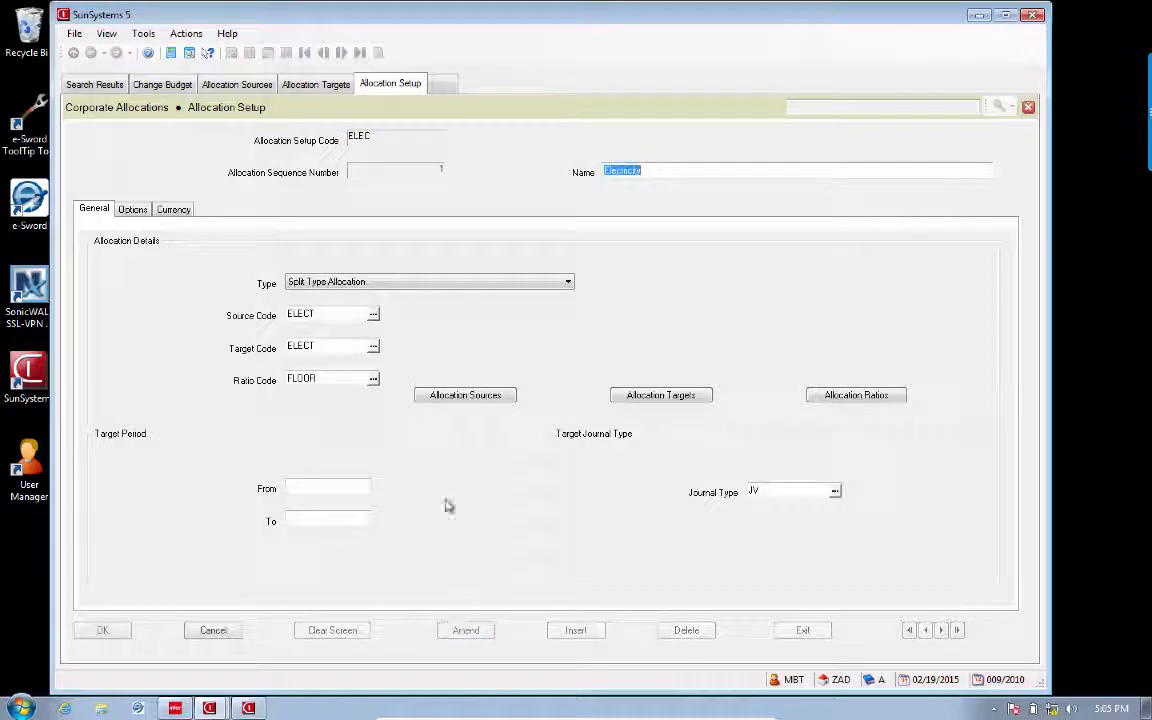
# Step: Review the allocation types for setup ELEC, keeping Split Type Allocation, and cross-check the linked source and target records
pyautogui.click(377, 284)
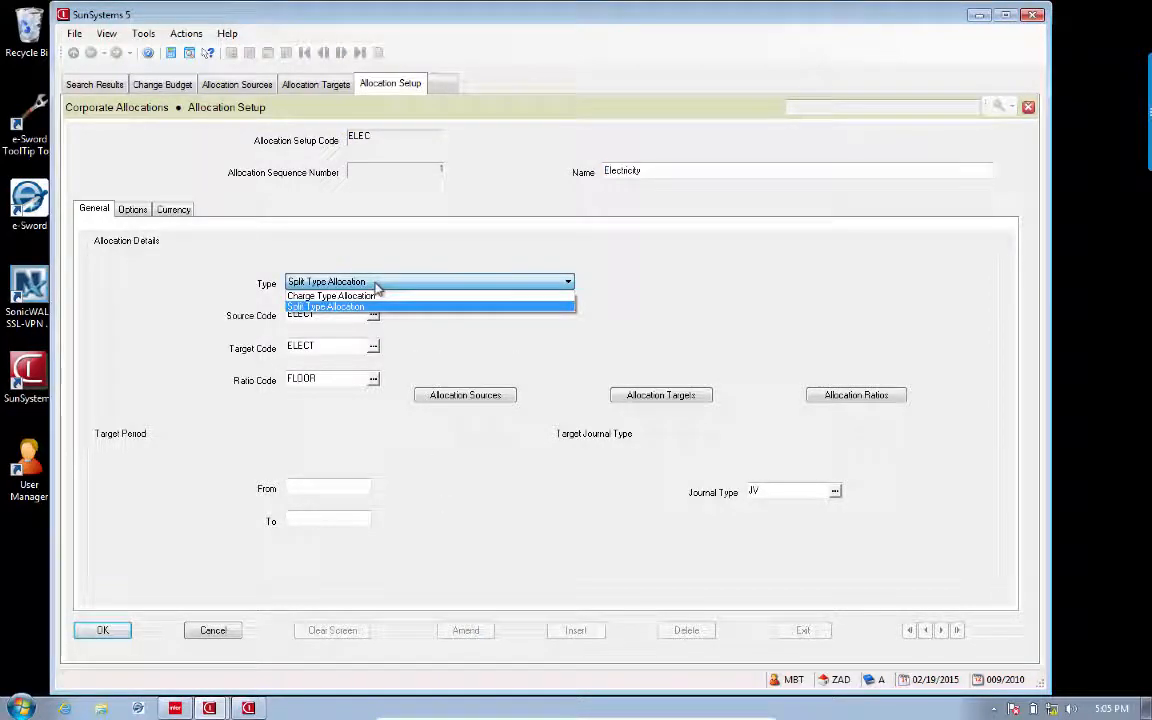
pyautogui.click(377, 284)
pyautogui.click(377, 284)
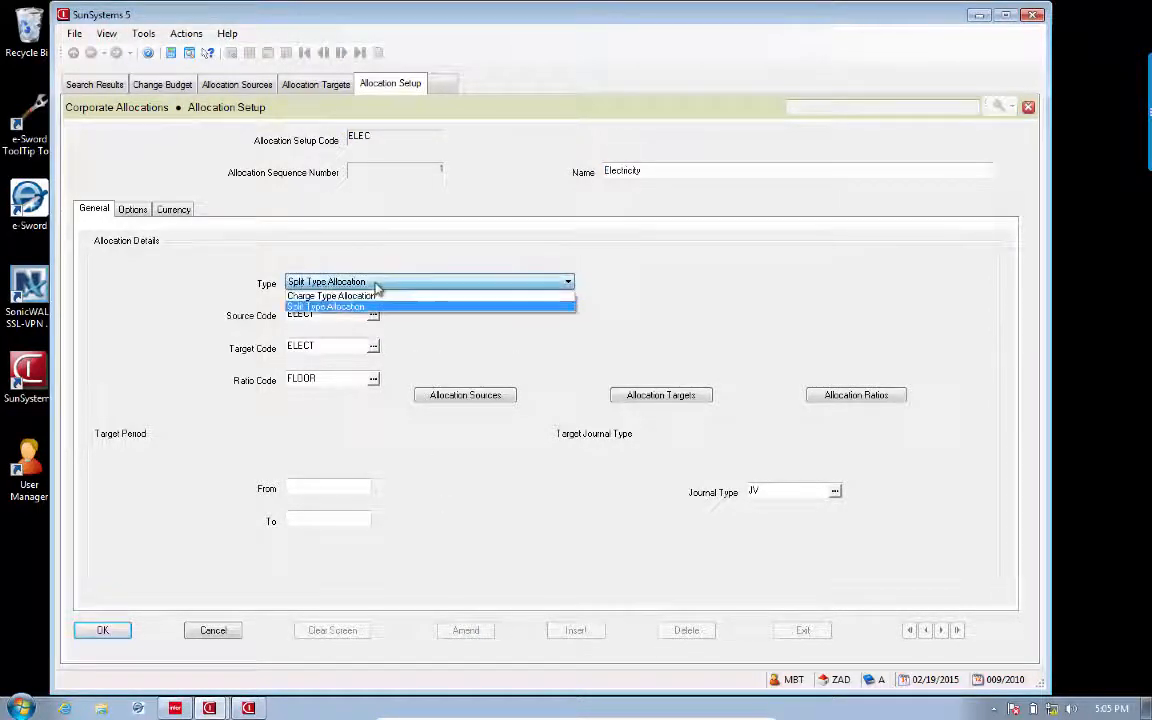
pyautogui.click(377, 284)
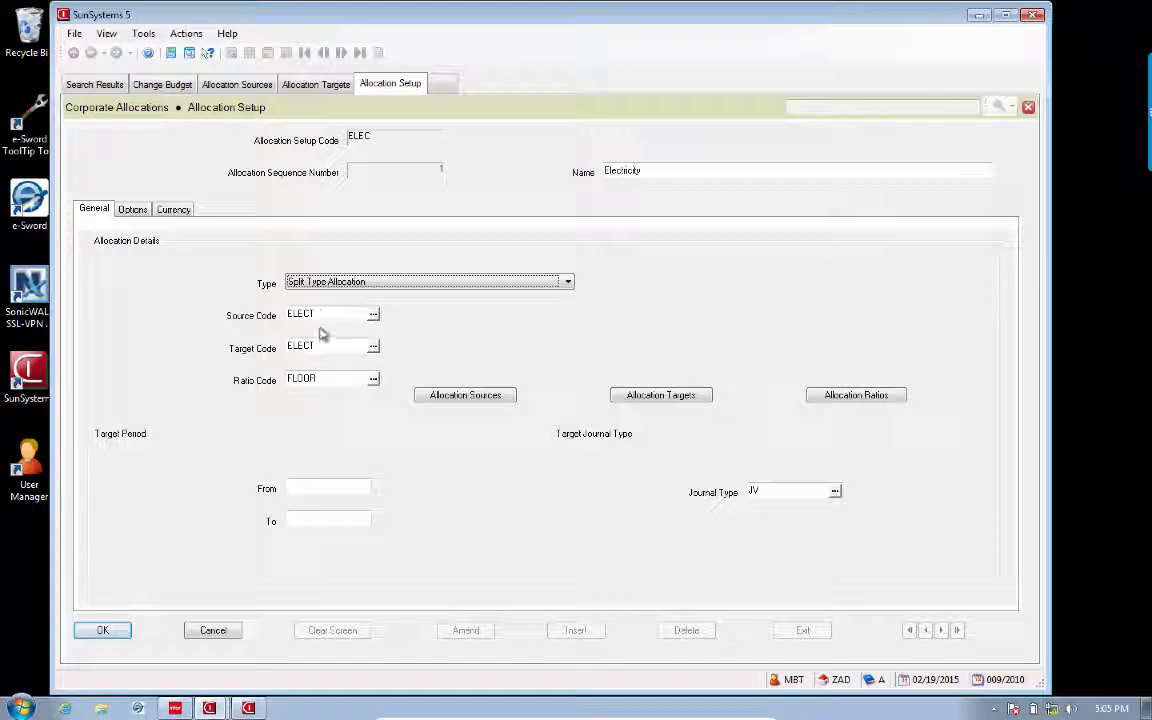
pyautogui.click(237, 85)
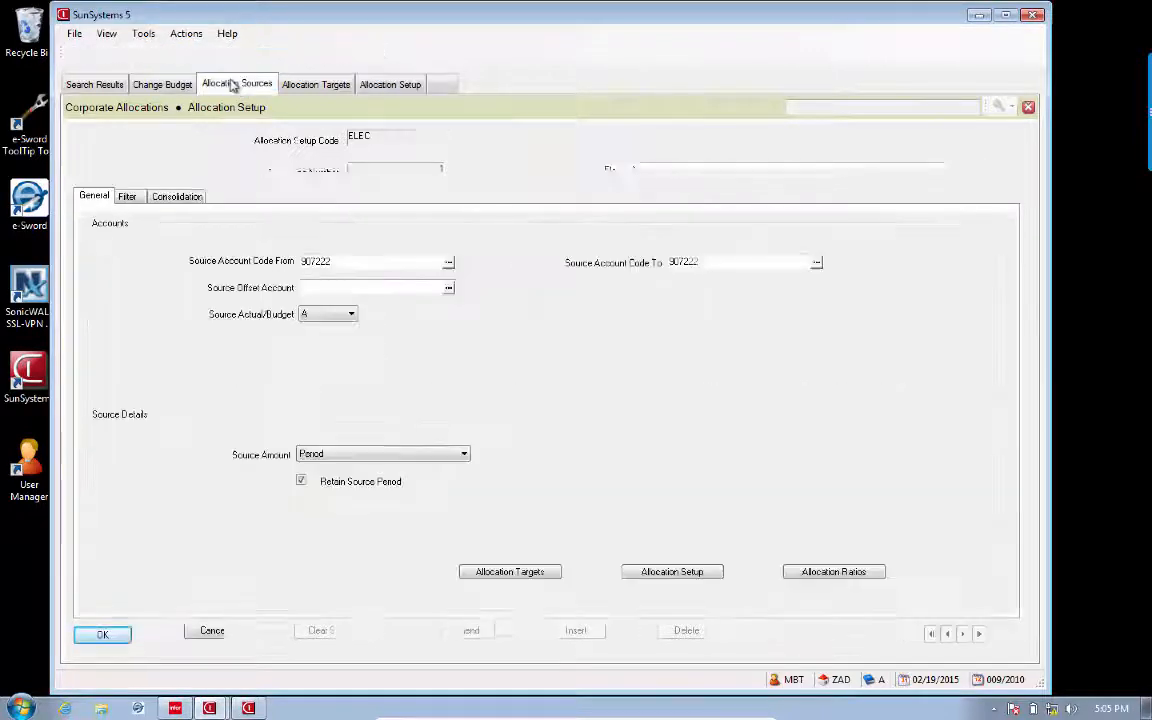
pyautogui.click(393, 85)
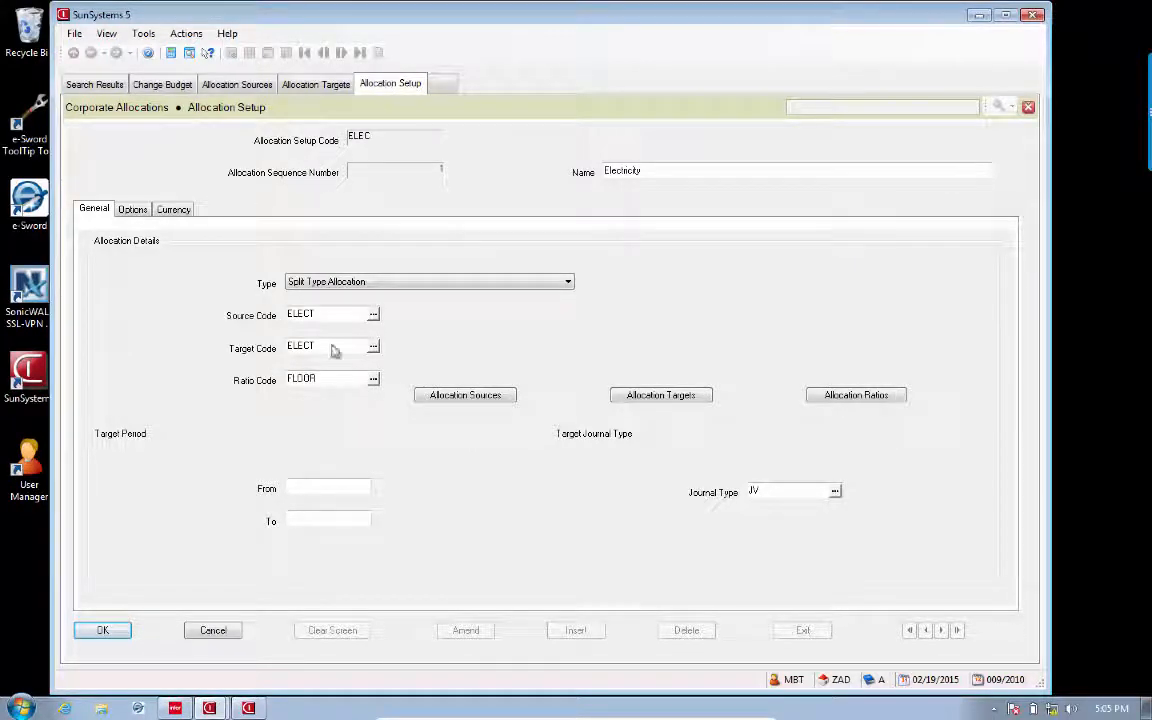
pyautogui.click(311, 88)
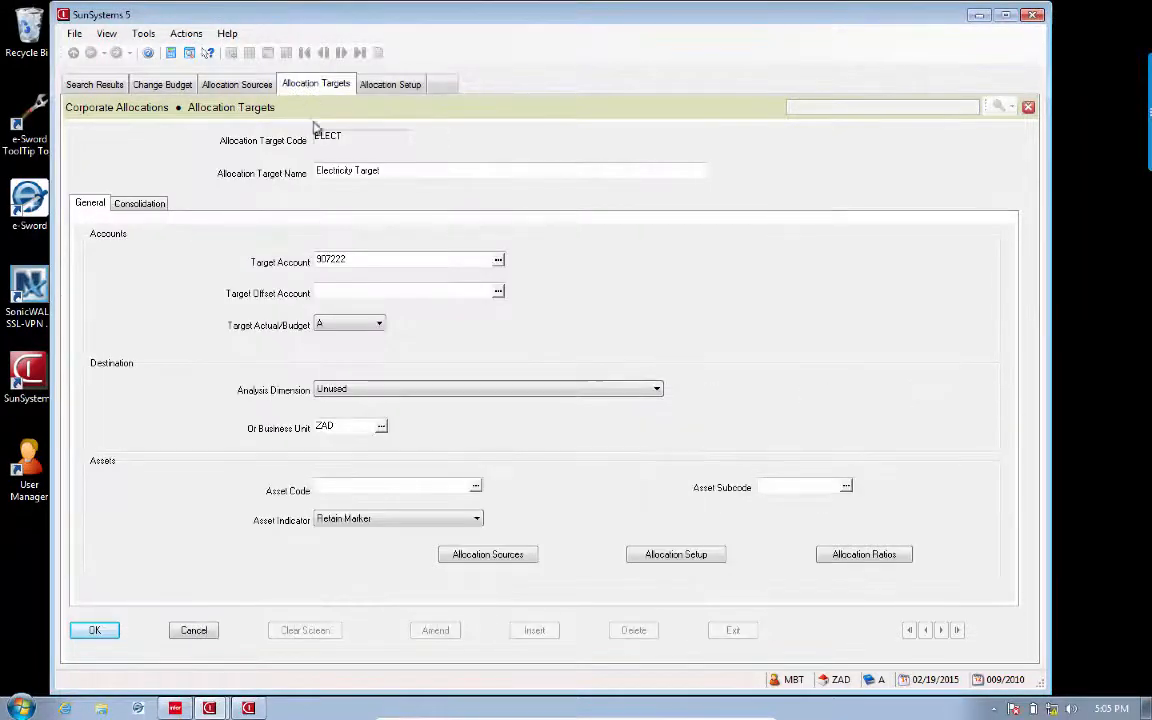
pyautogui.click(383, 88)
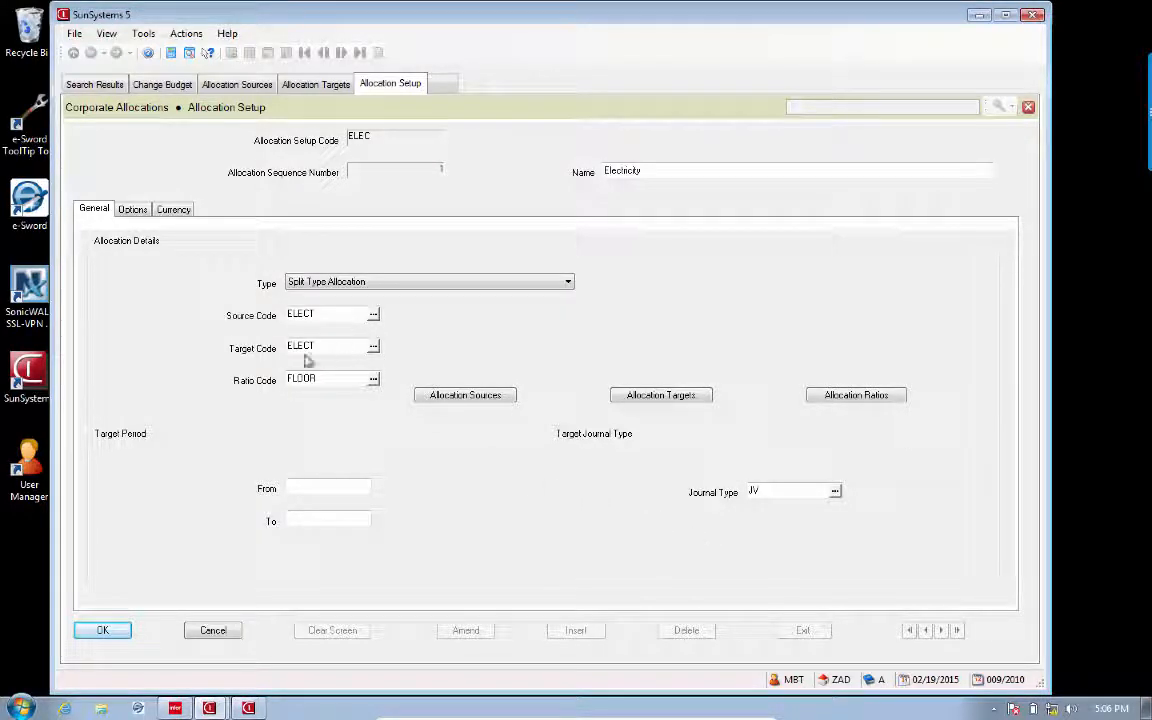
# Step: Review the ELEC setup's posting options and currency value sources, save the record and exit Allocation Setup
pyautogui.click(132, 210)
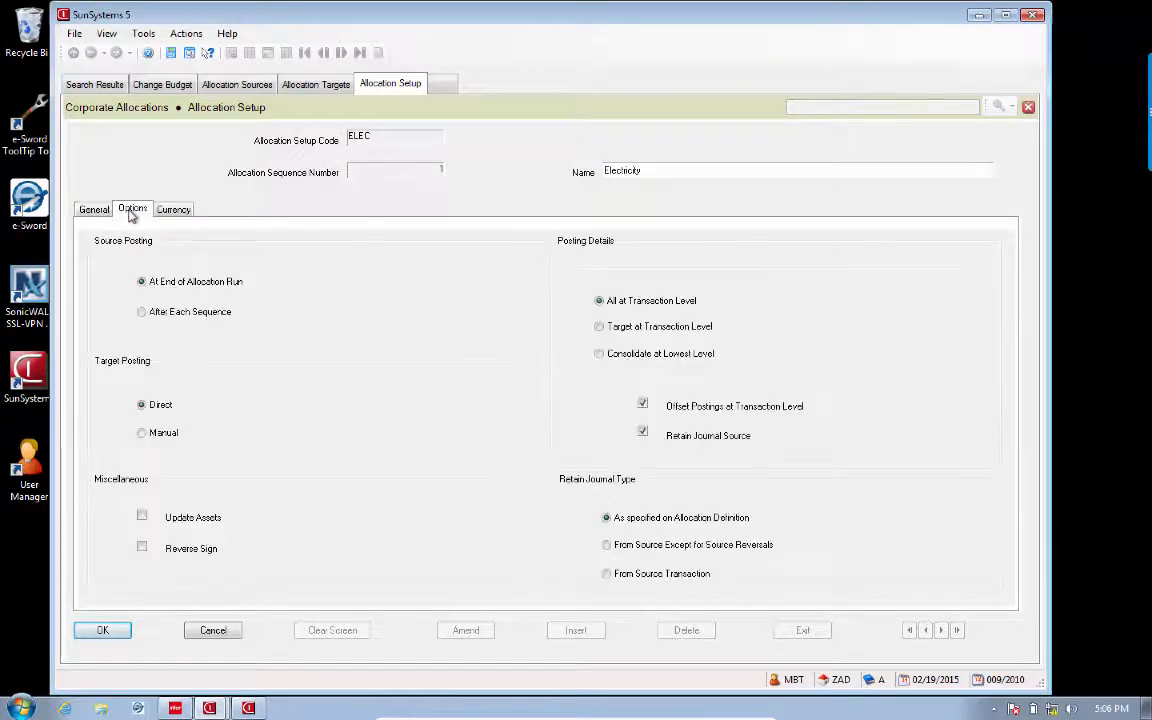
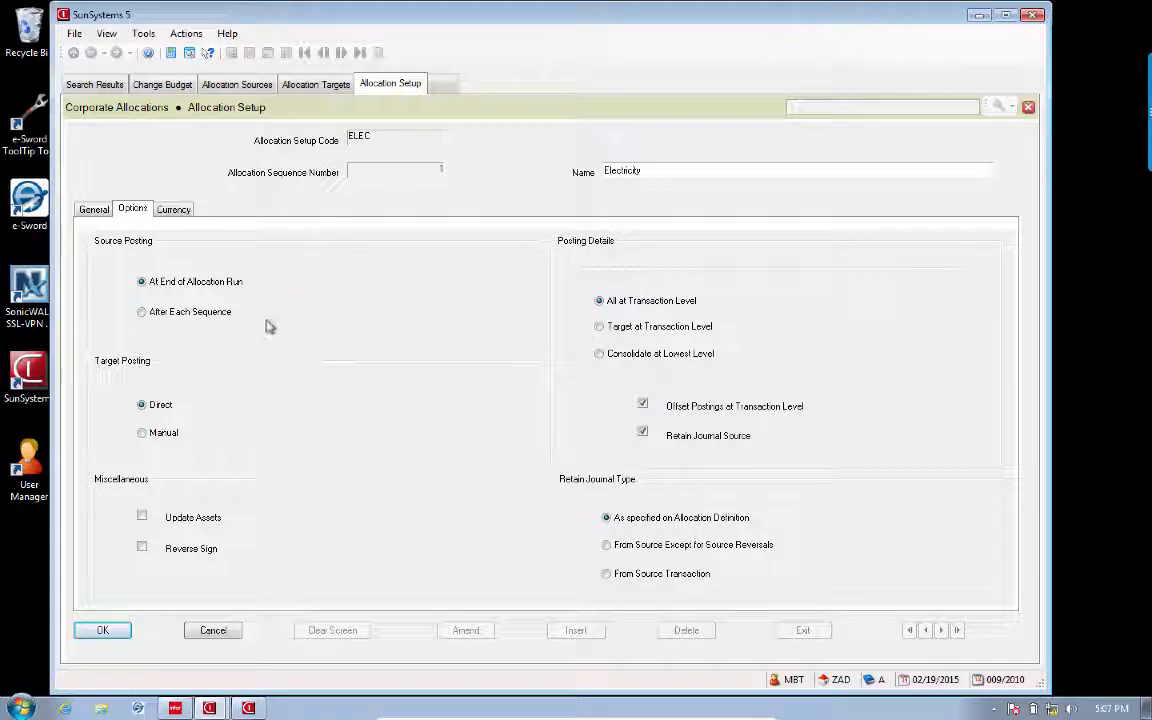
pyautogui.click(171, 212)
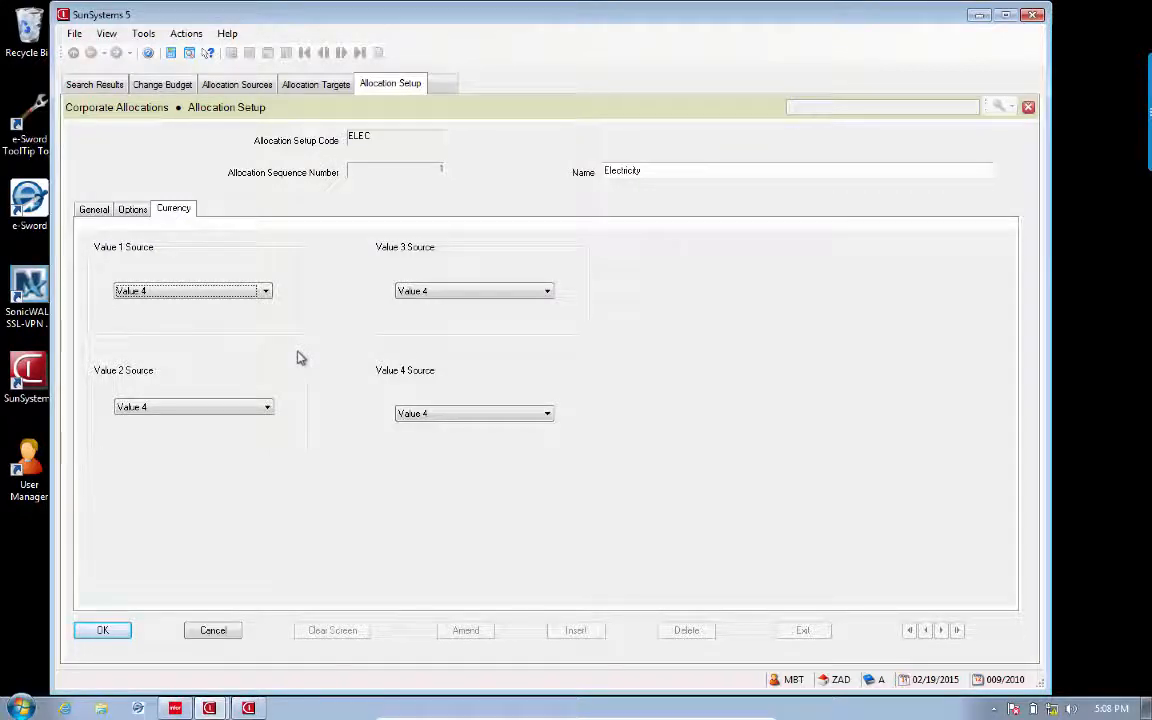
pyautogui.click(94, 210)
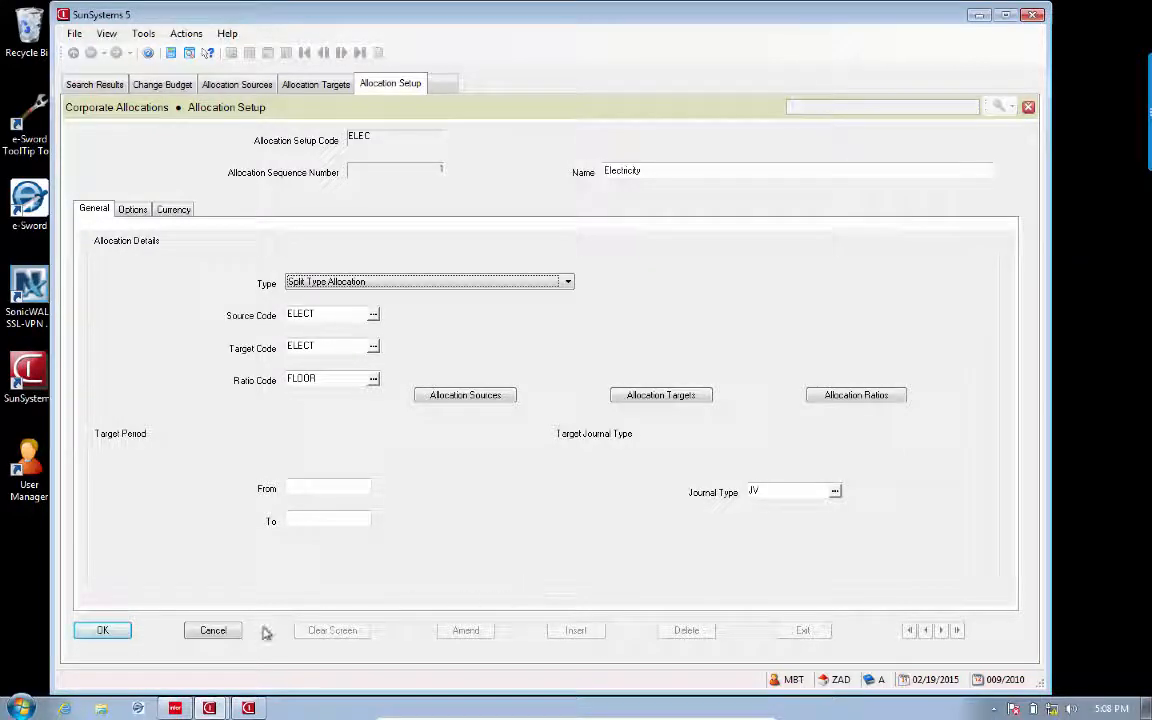
pyautogui.click(122, 632)
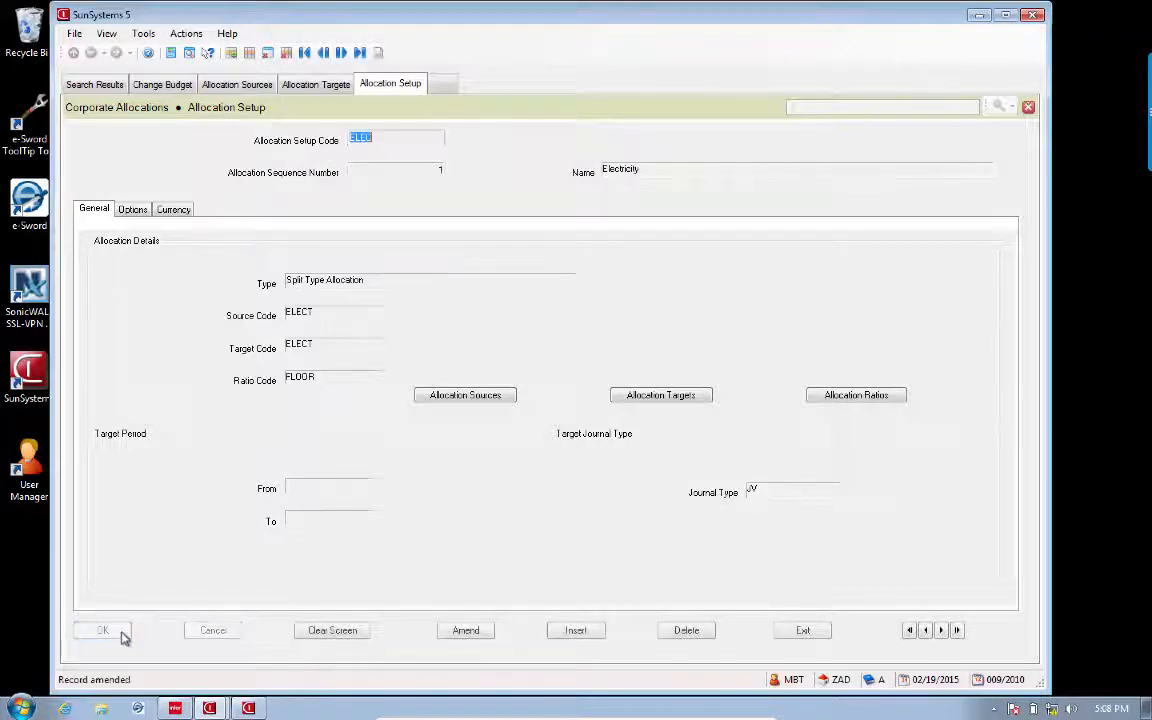
pyautogui.click(804, 629)
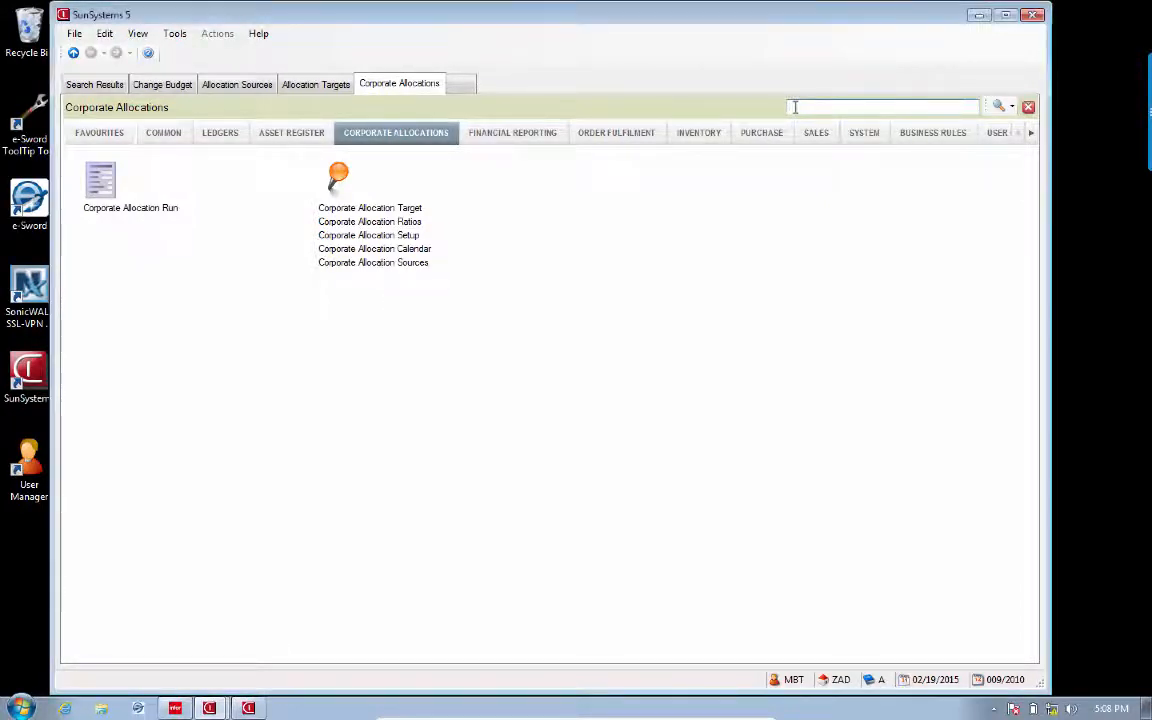
# Step: Search the functions for Ledger, open multi-currency ledger entry and select journal type JV (Journal Voucher)
pyautogui.write('Ledger')
pyautogui.press('Return')
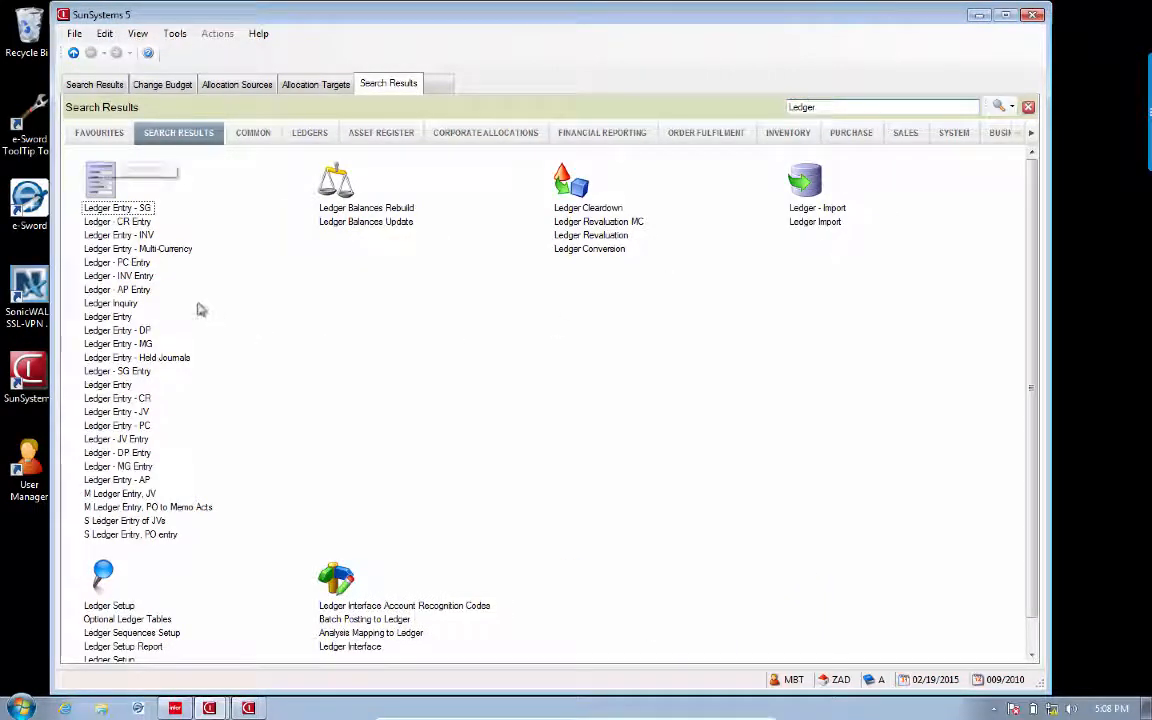
pyautogui.click(118, 345)
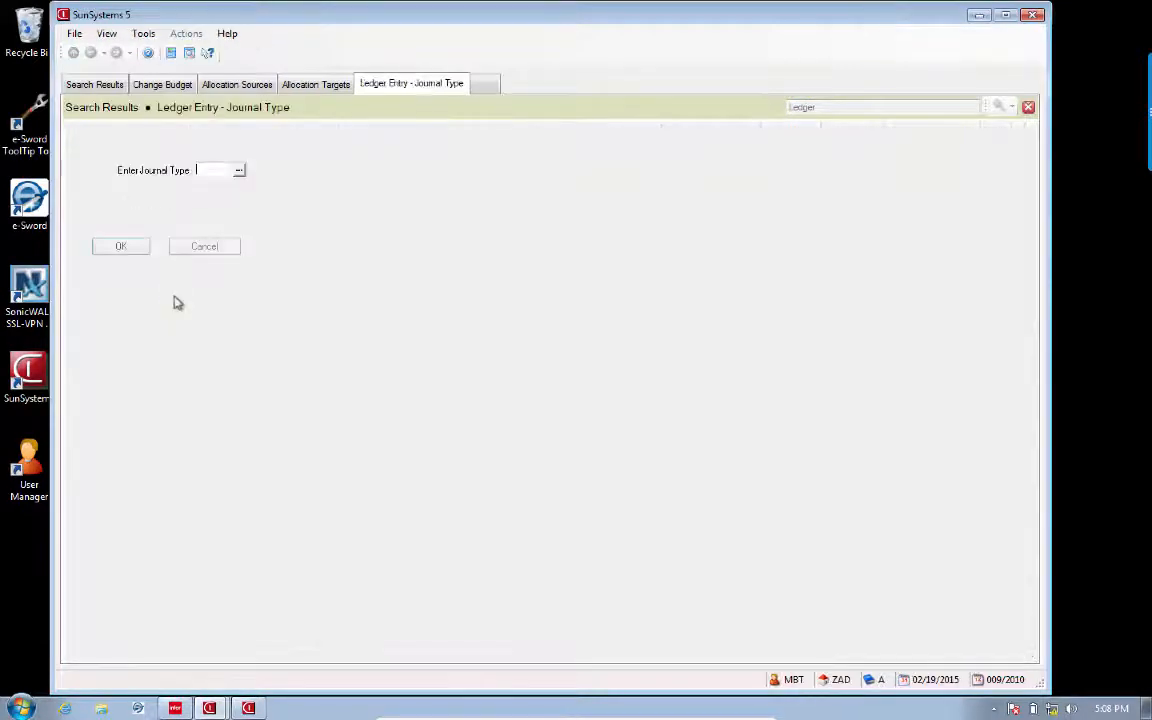
pyautogui.click(240, 172)
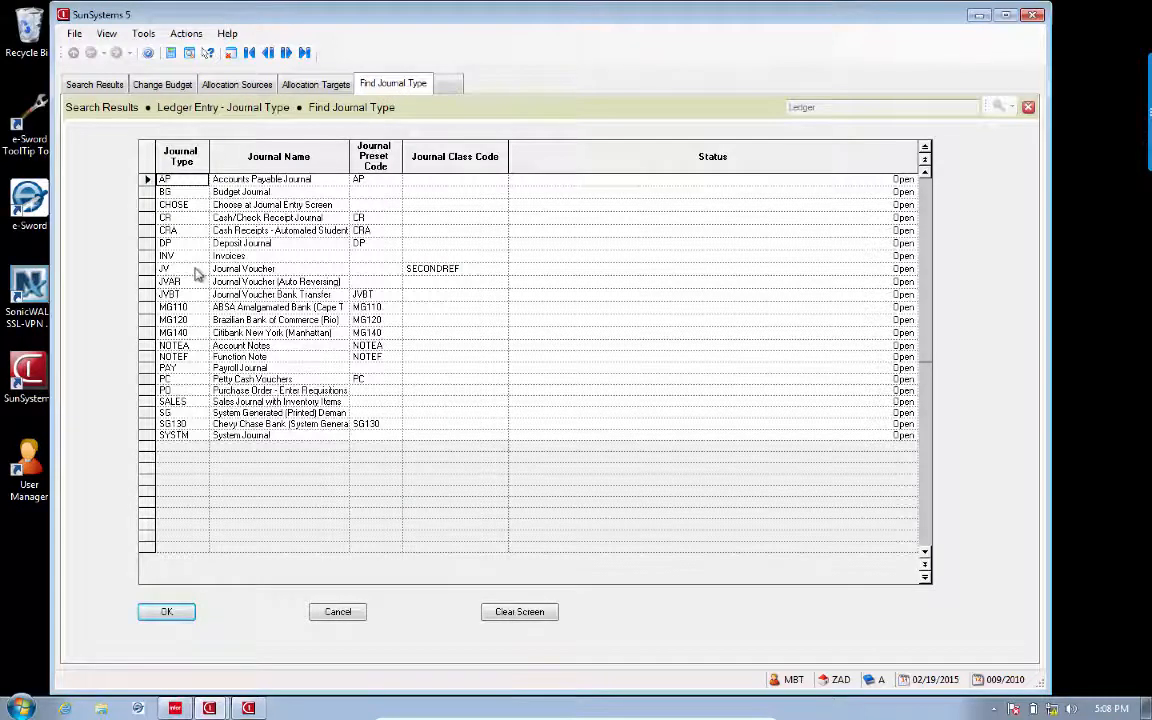
pyautogui.doubleClick(197, 270)
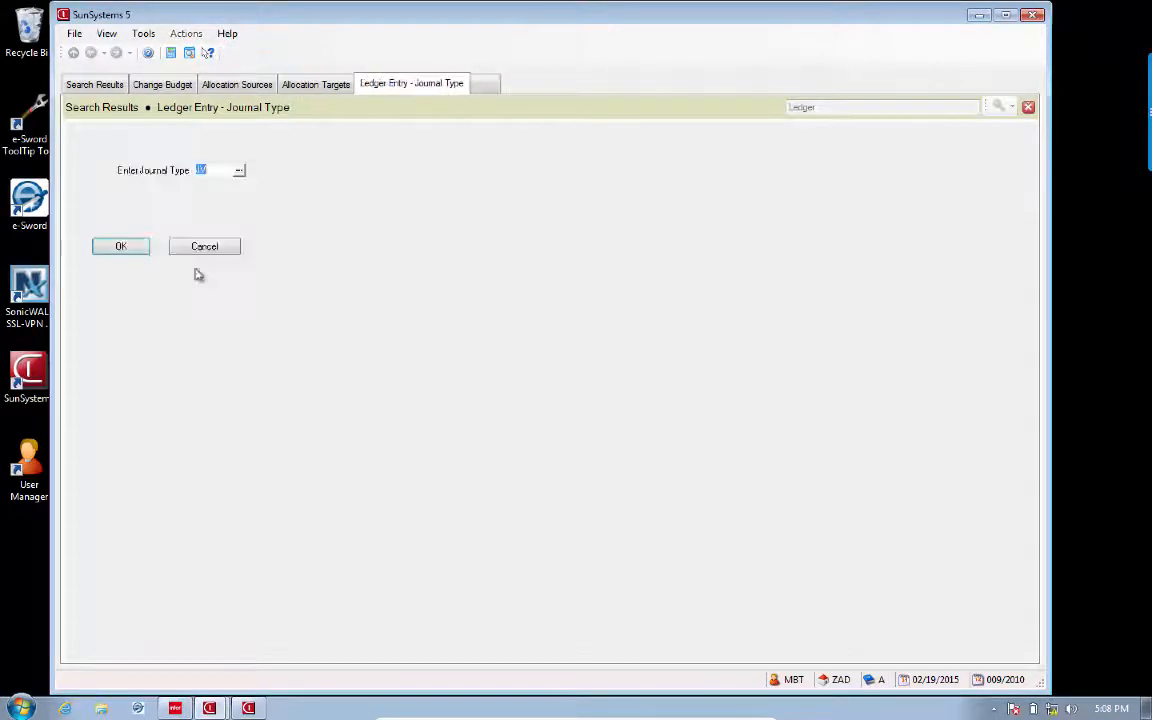
pyautogui.click(121, 247)
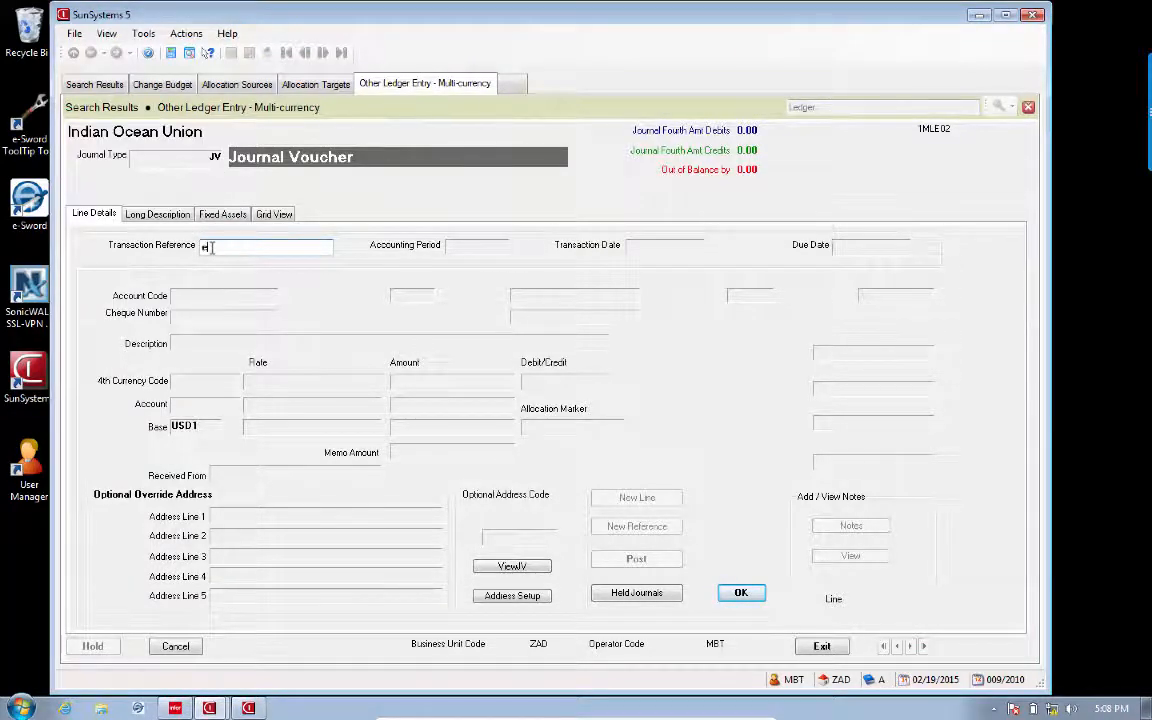
# Step: Set the journal's transaction reference to Elect and look up account code 907222 (Electricity Expense) for line 1
pyautogui.write('FI')
pyautogui.press('Tab')
pyautogui.click(200, 296)
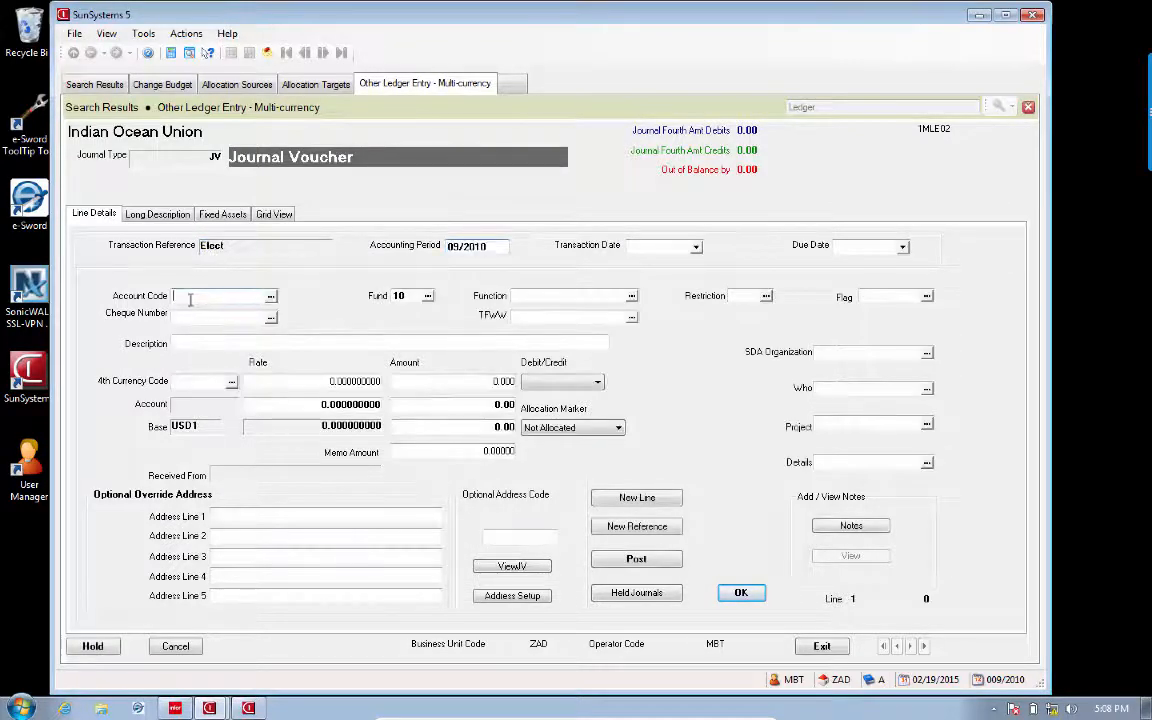
pyautogui.click(270, 297)
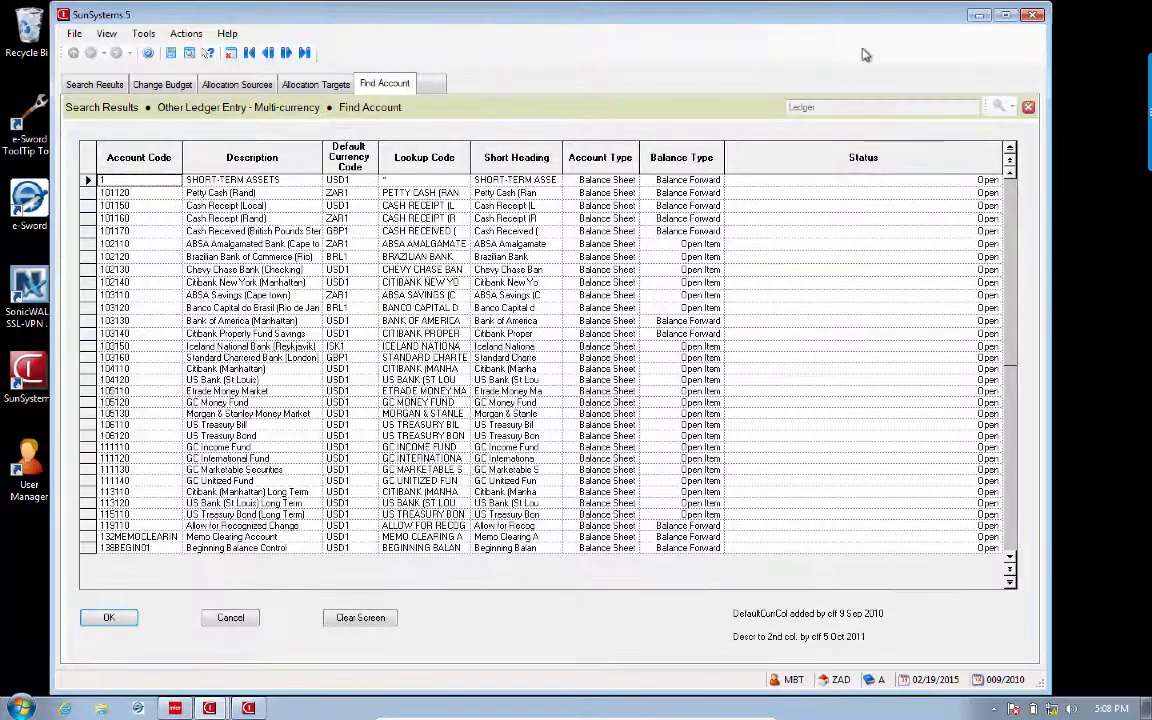
pyautogui.click(231, 619)
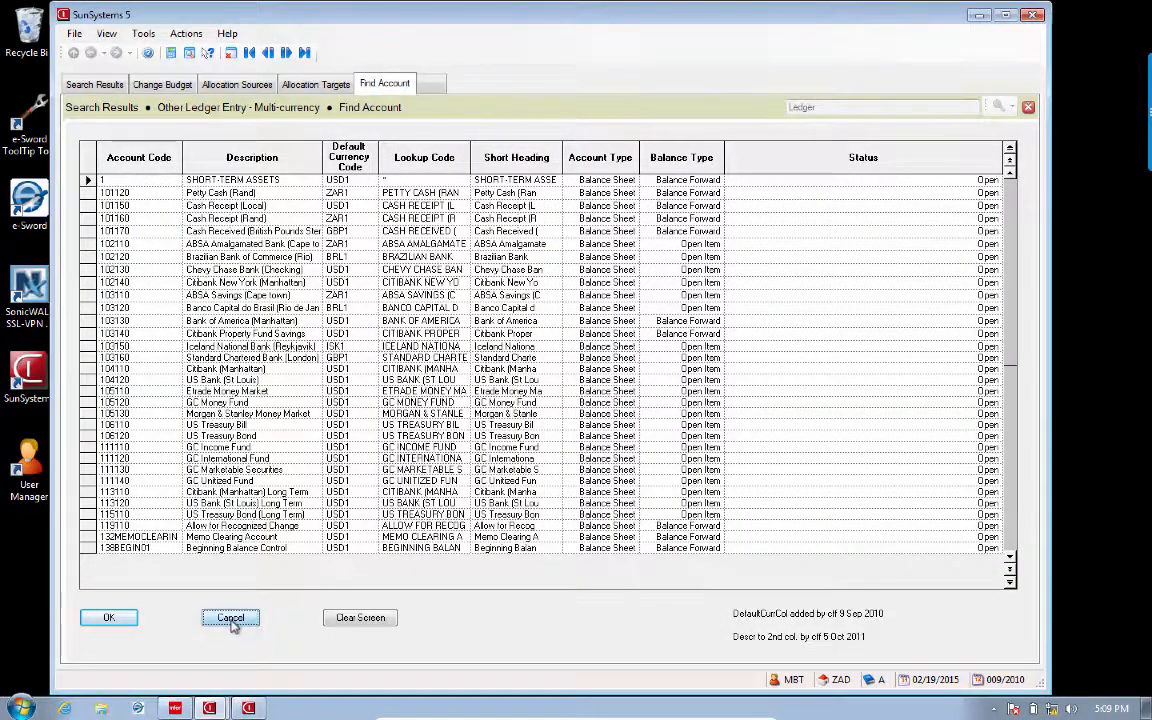
pyautogui.write('3')
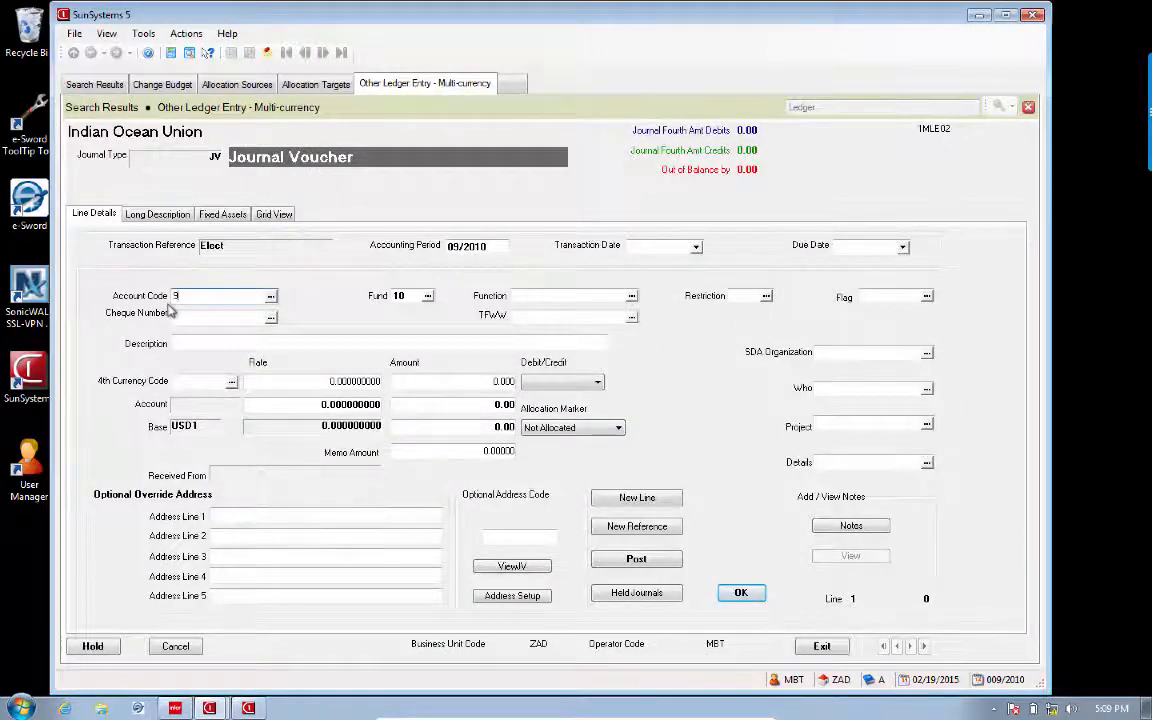
pyautogui.write('07')
pyautogui.click(270, 296)
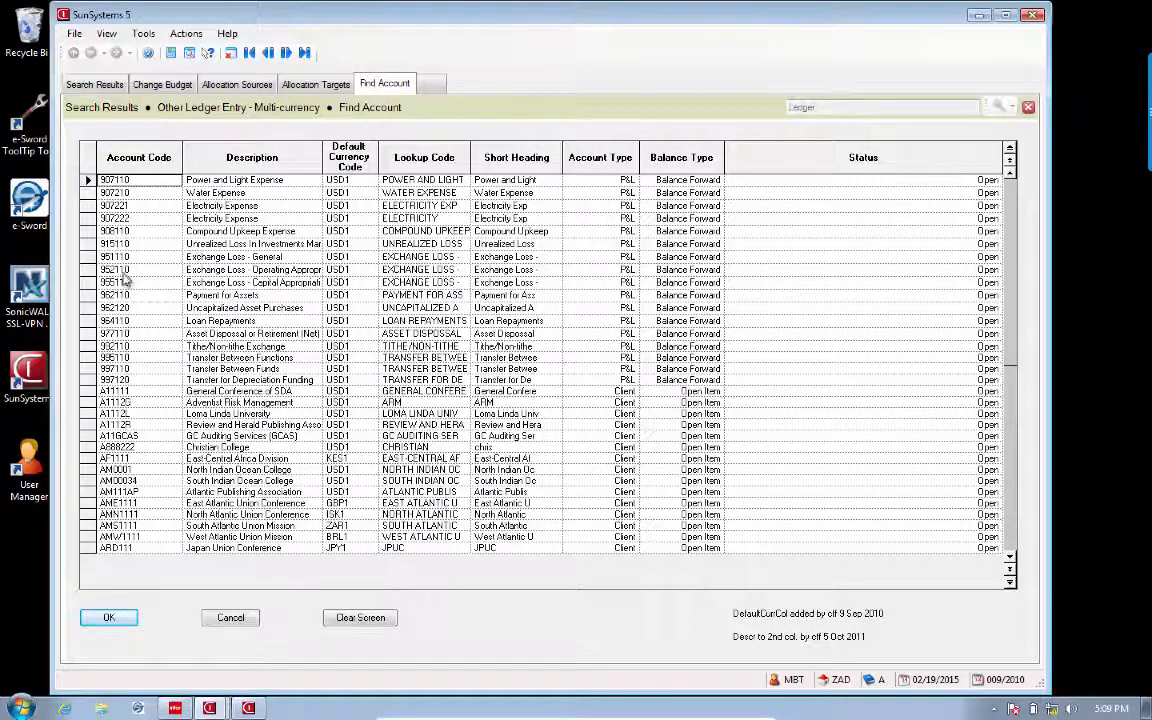
pyautogui.click(88, 218)
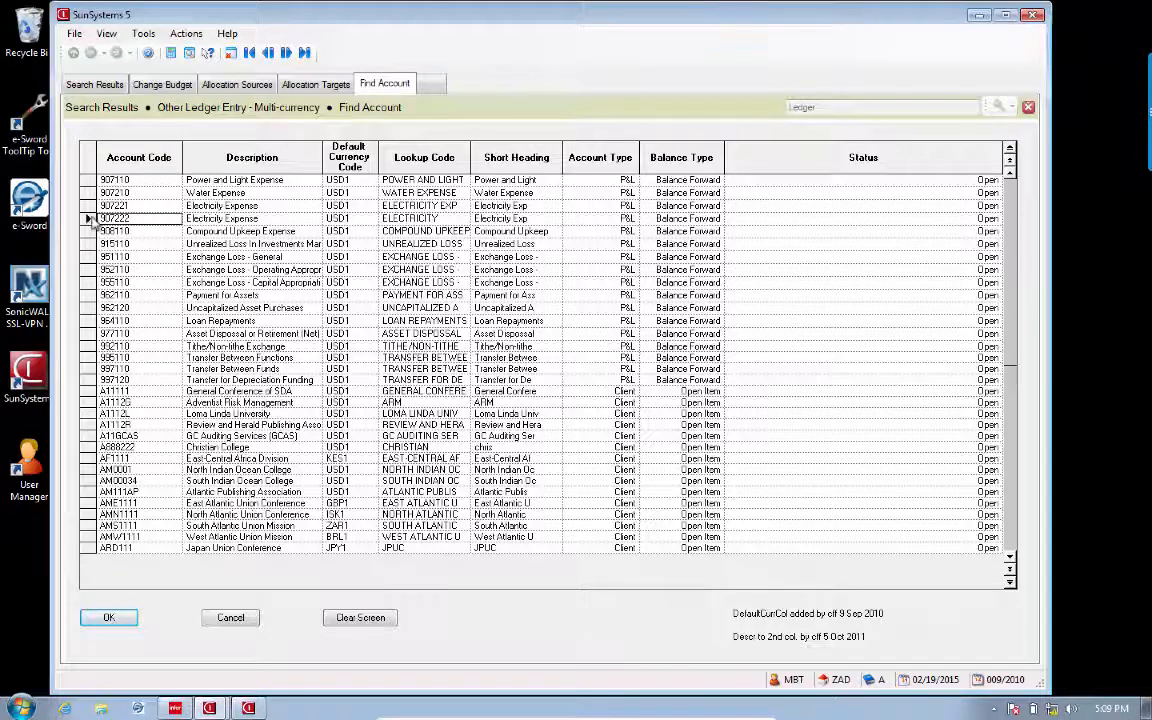
pyautogui.click(110, 617)
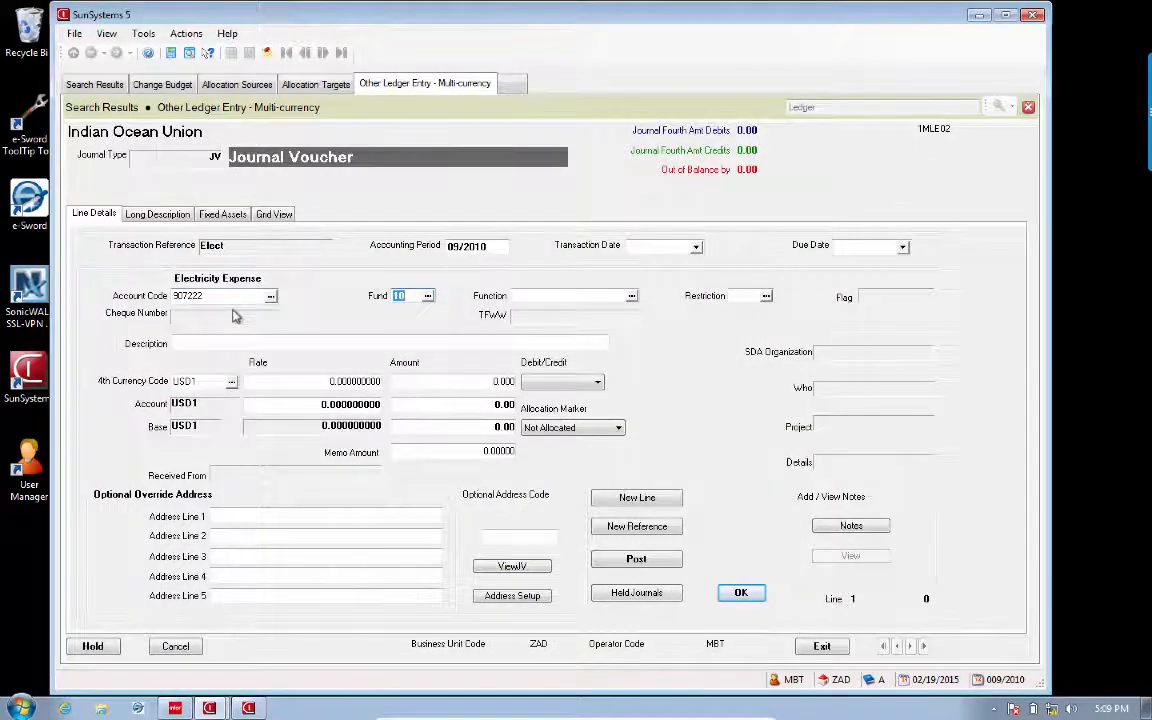
# Step: Assign function SUINHOU01 (In-House Operation Services) and restriction 31 to the electricity expense line
pyautogui.click(527, 296)
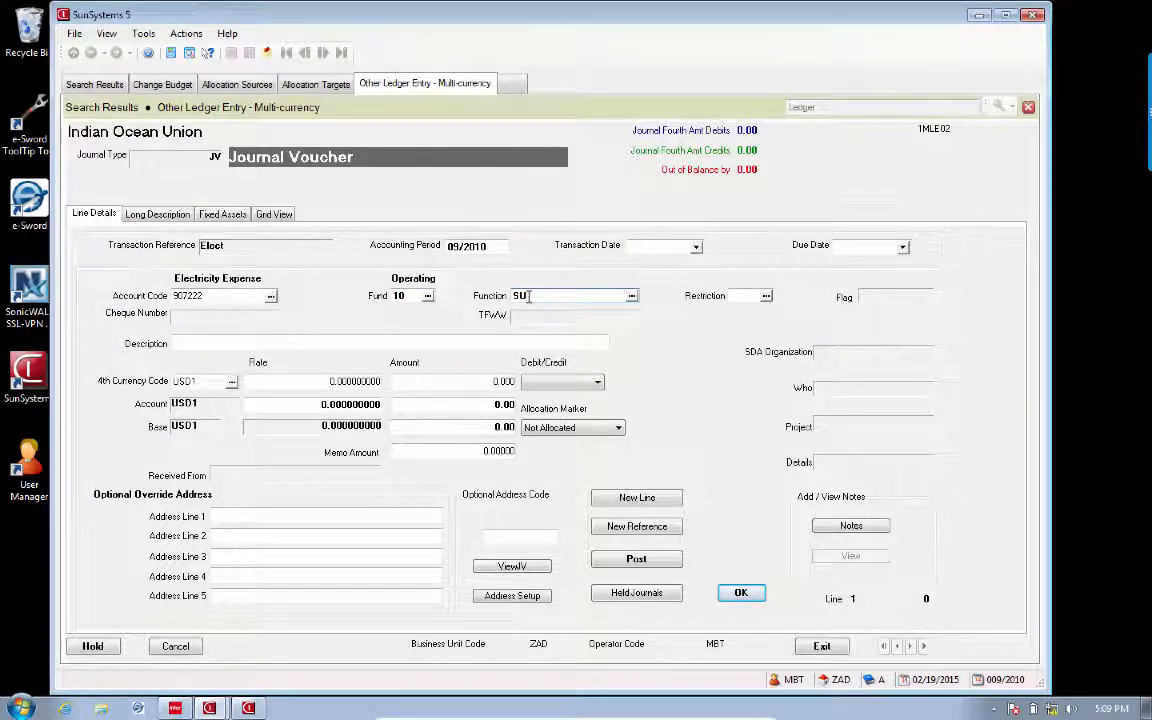
pyautogui.click(632, 297)
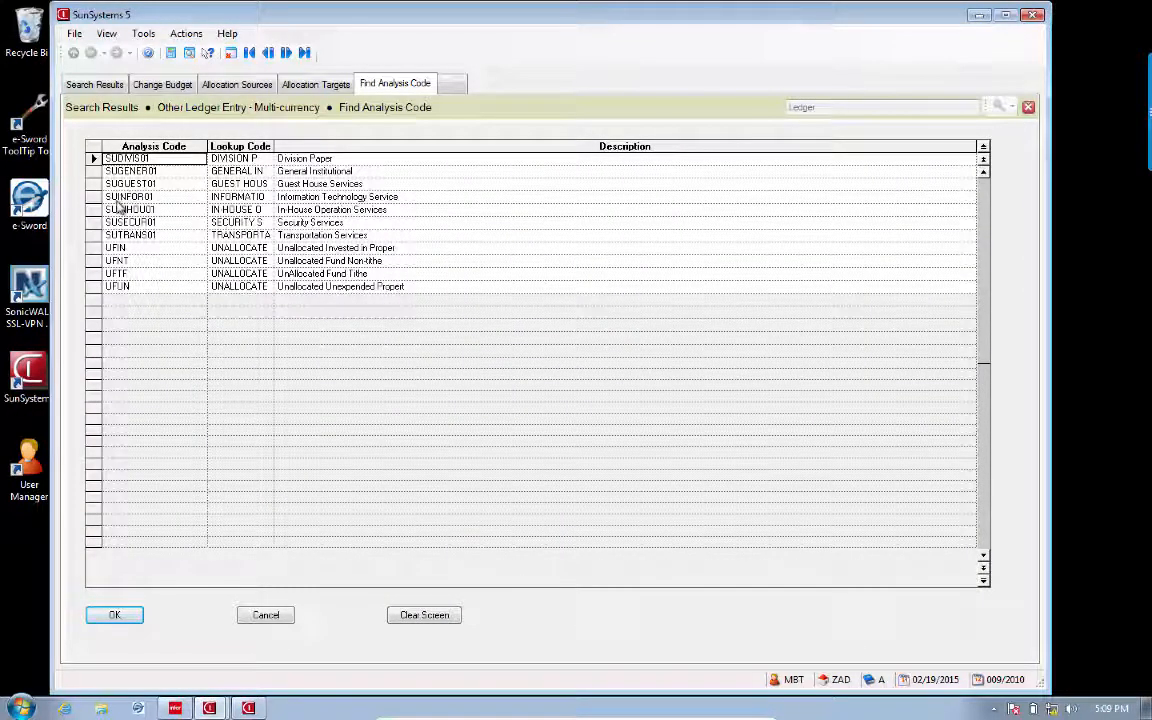
pyautogui.click(100, 210)
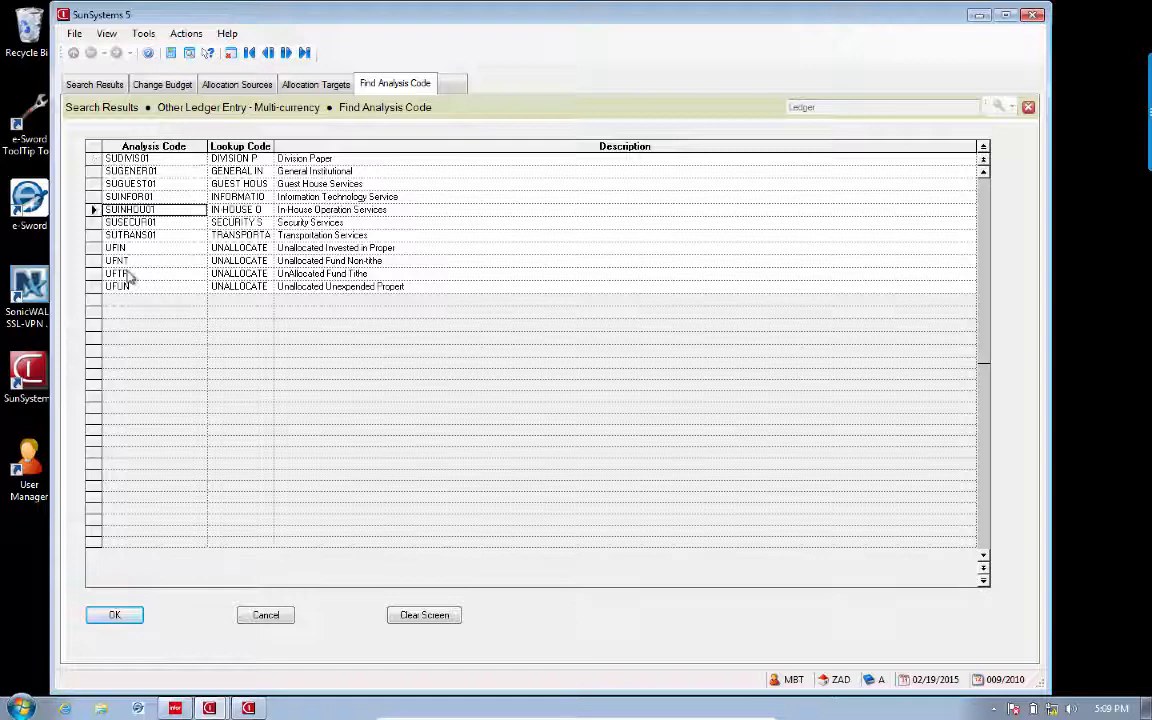
pyautogui.click(114, 617)
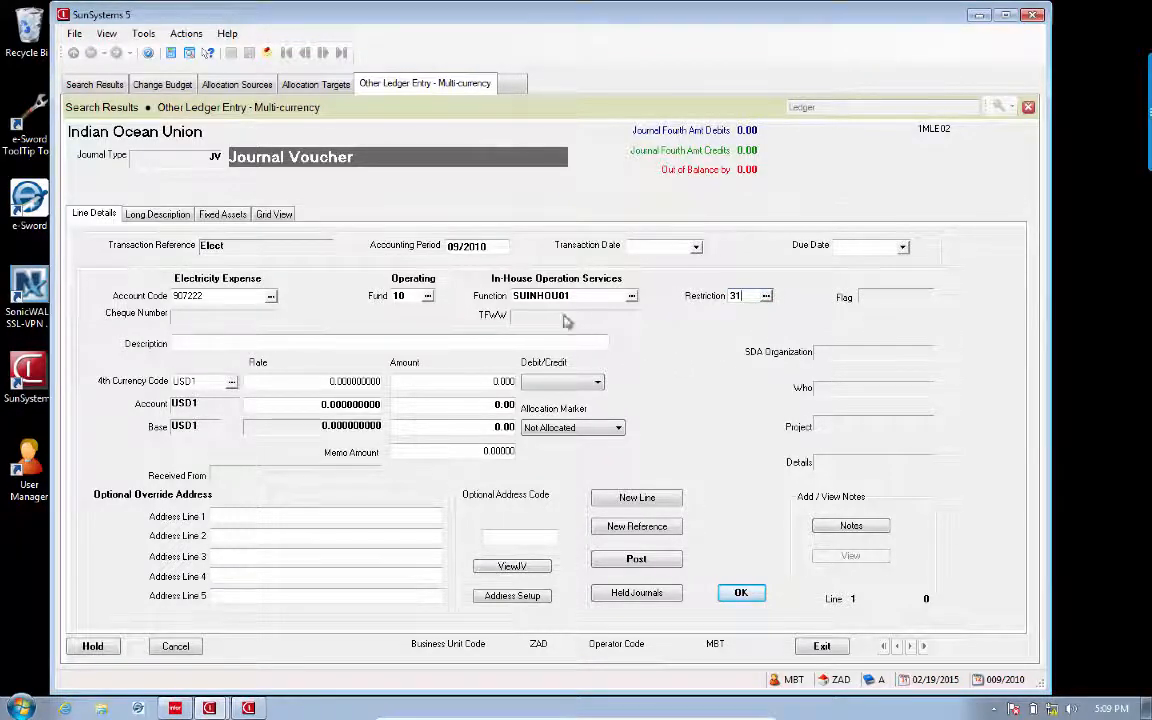
# Step: Enter "Payment for January 2011 Electricity" as the journal line's description
pyautogui.click(226, 344)
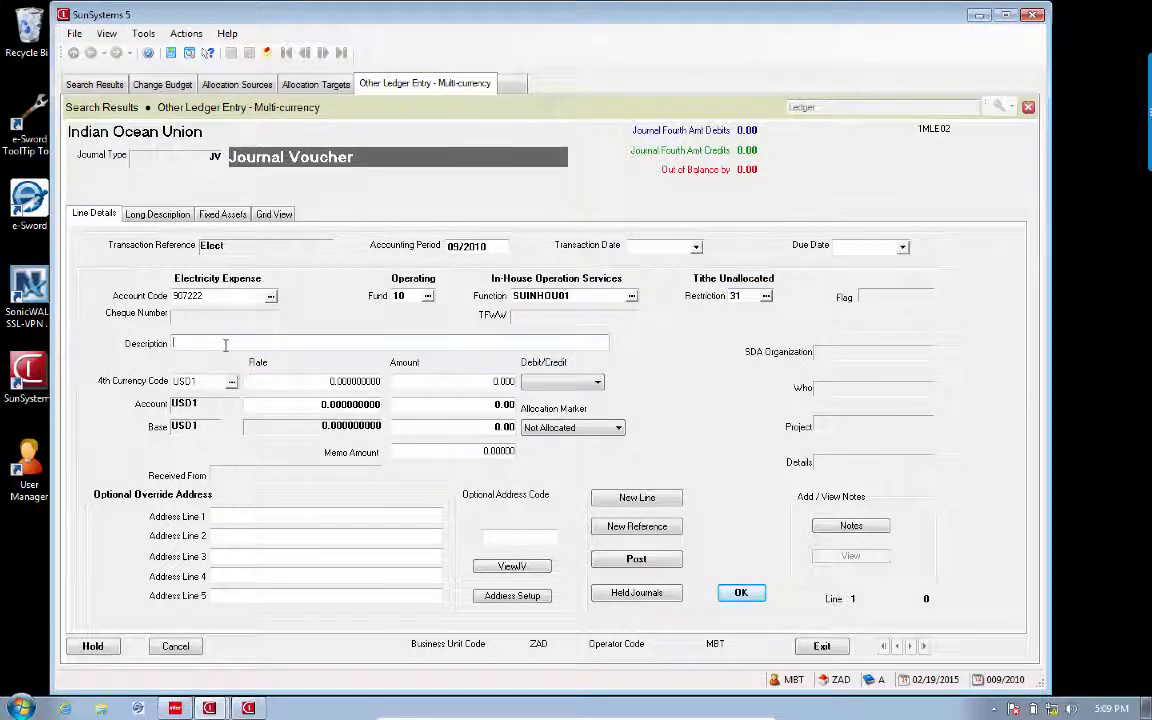
pyautogui.write('Payment for')
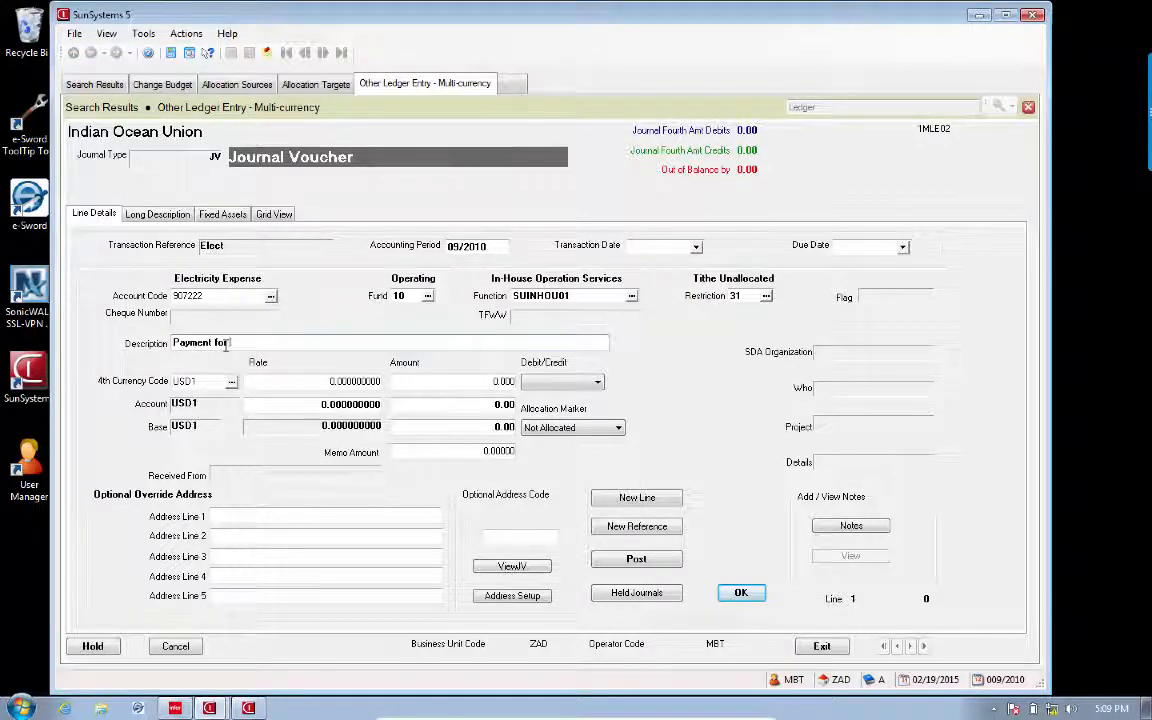
pyautogui.write(' EJan')
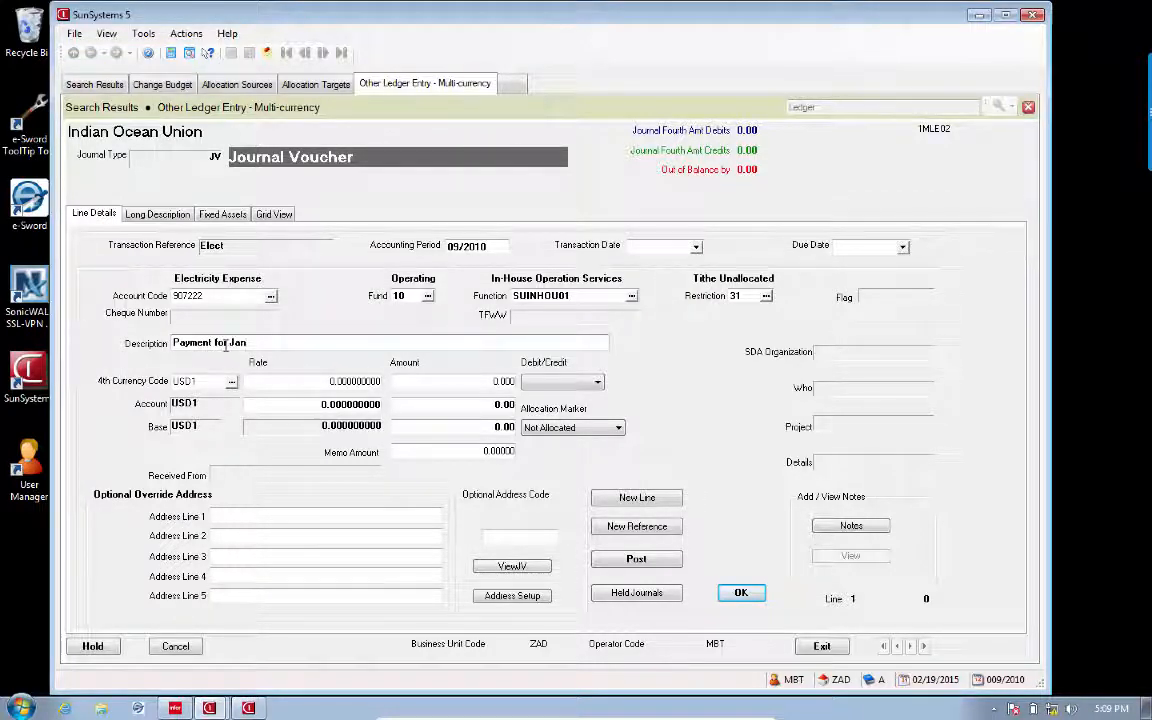
pyautogui.write('uary 201')
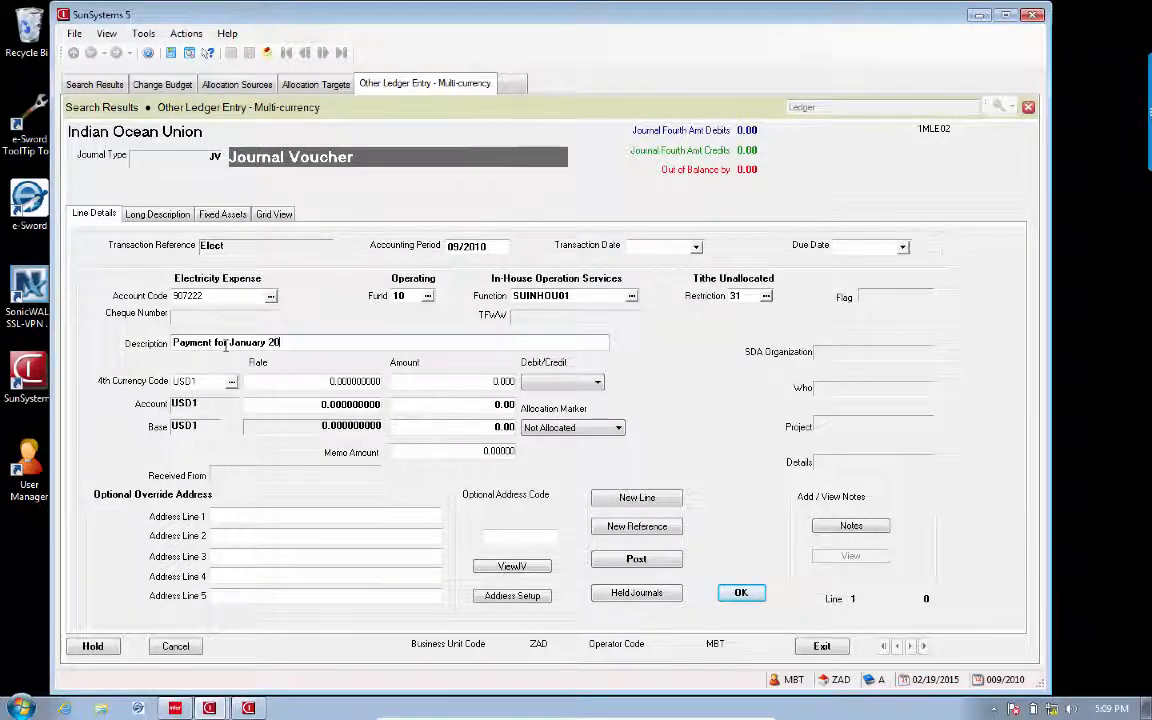
pyautogui.write('1 E')
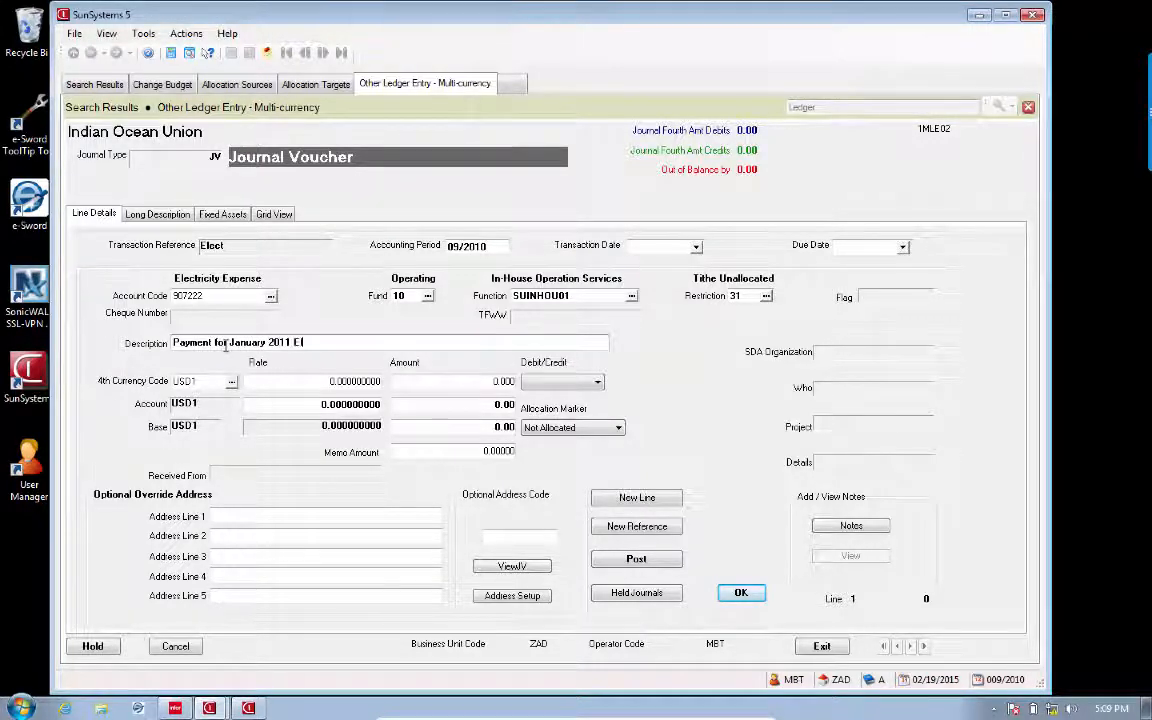
pyautogui.write('lectricity')
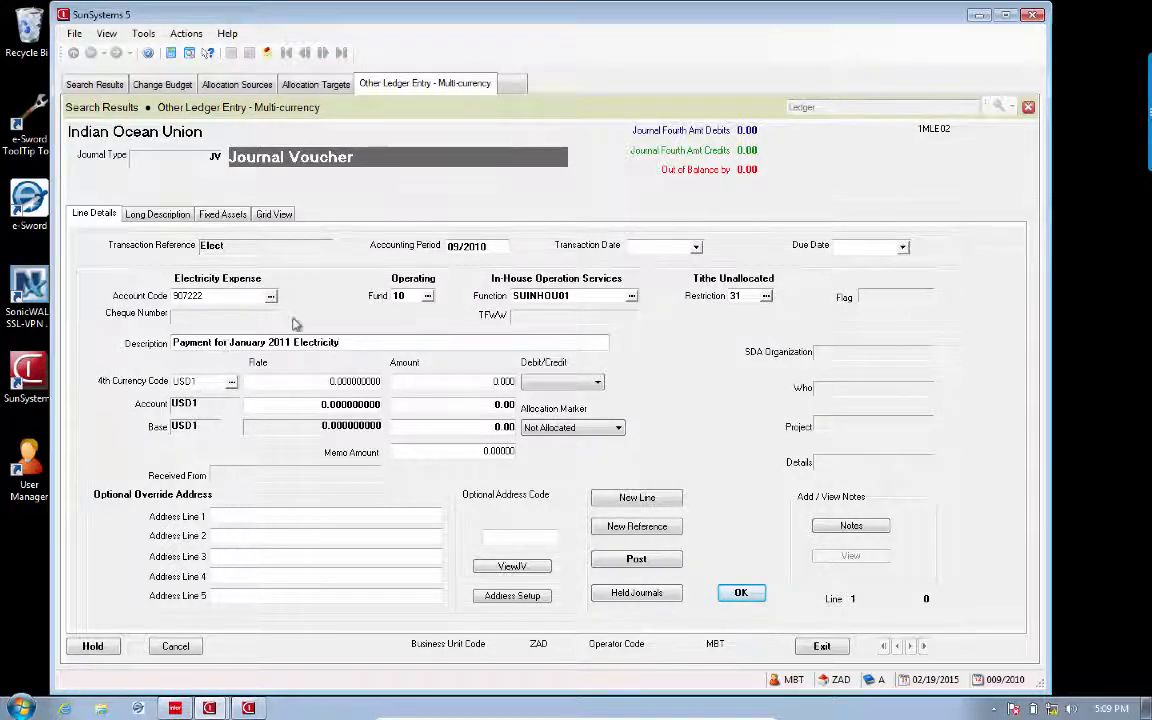
# Step: Set the electricity expense line's accounting period to 01/2011 and its transaction date to 02/19/2015
pyautogui.click(458, 247)
pyautogui.click(457, 247)
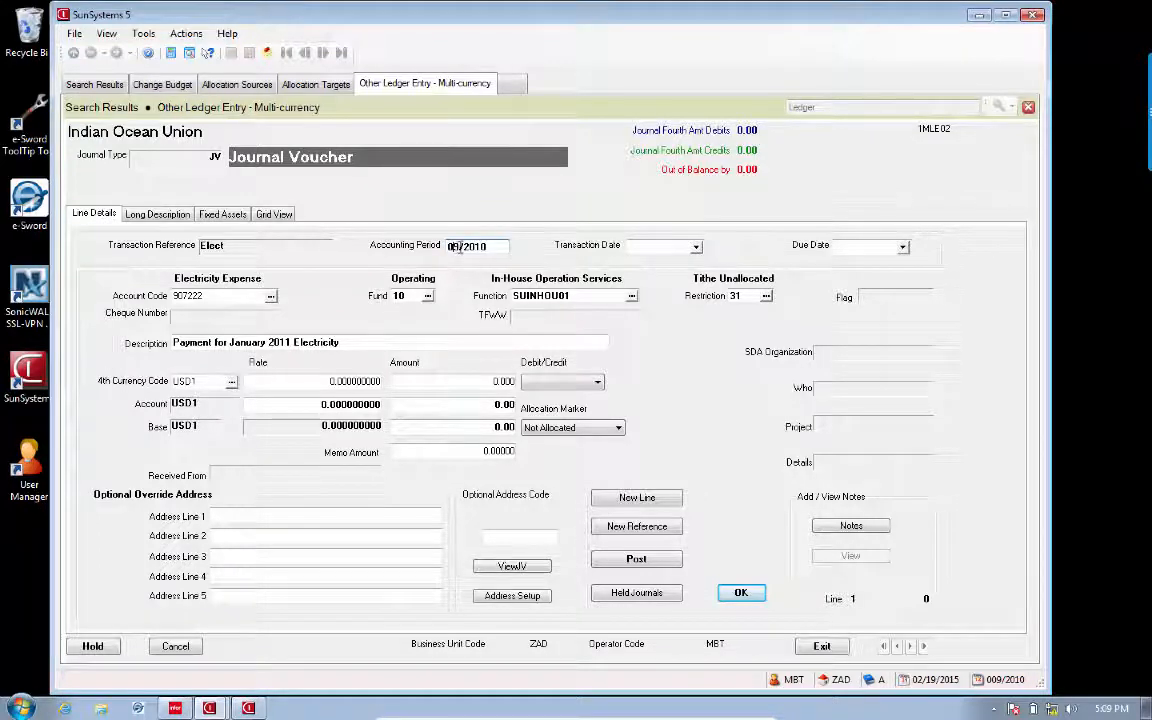
pyautogui.press('BackSpace')
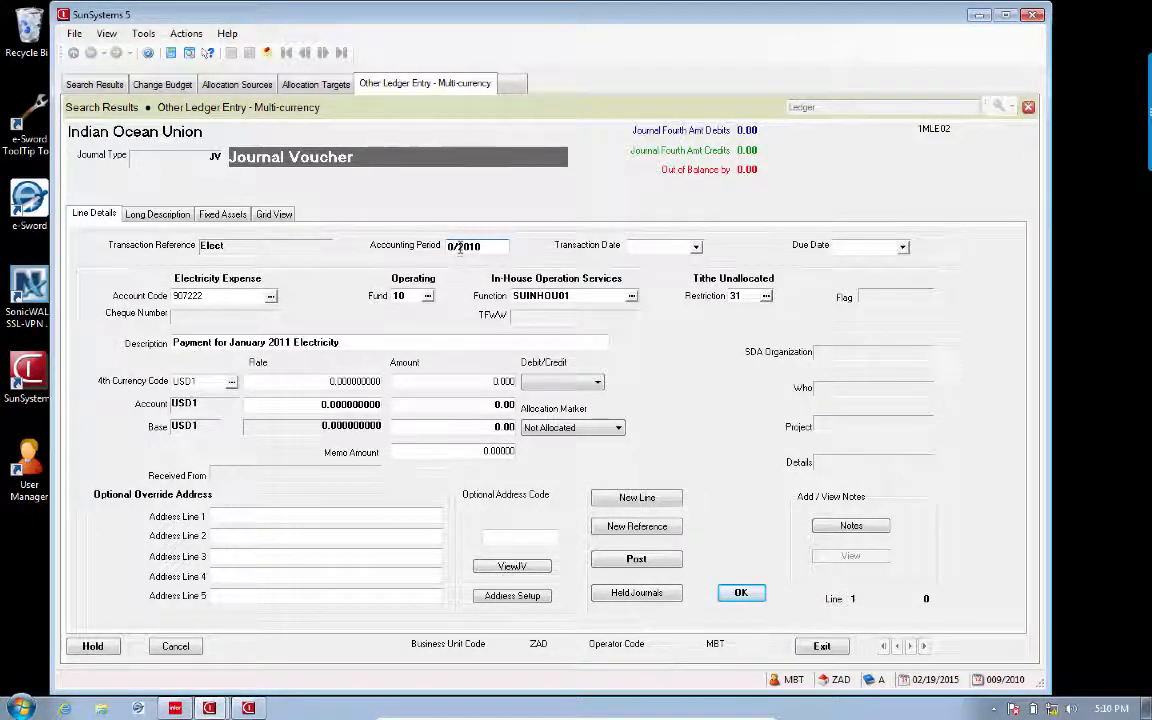
pyautogui.write('1')
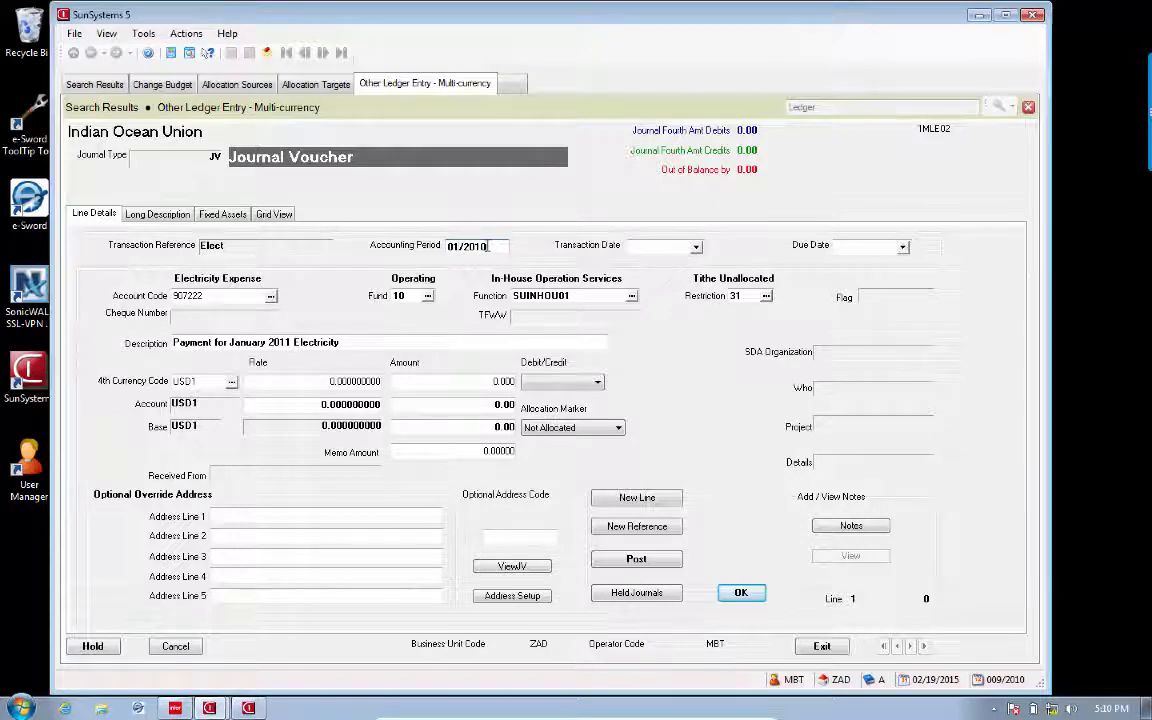
pyautogui.press('BackSpace')
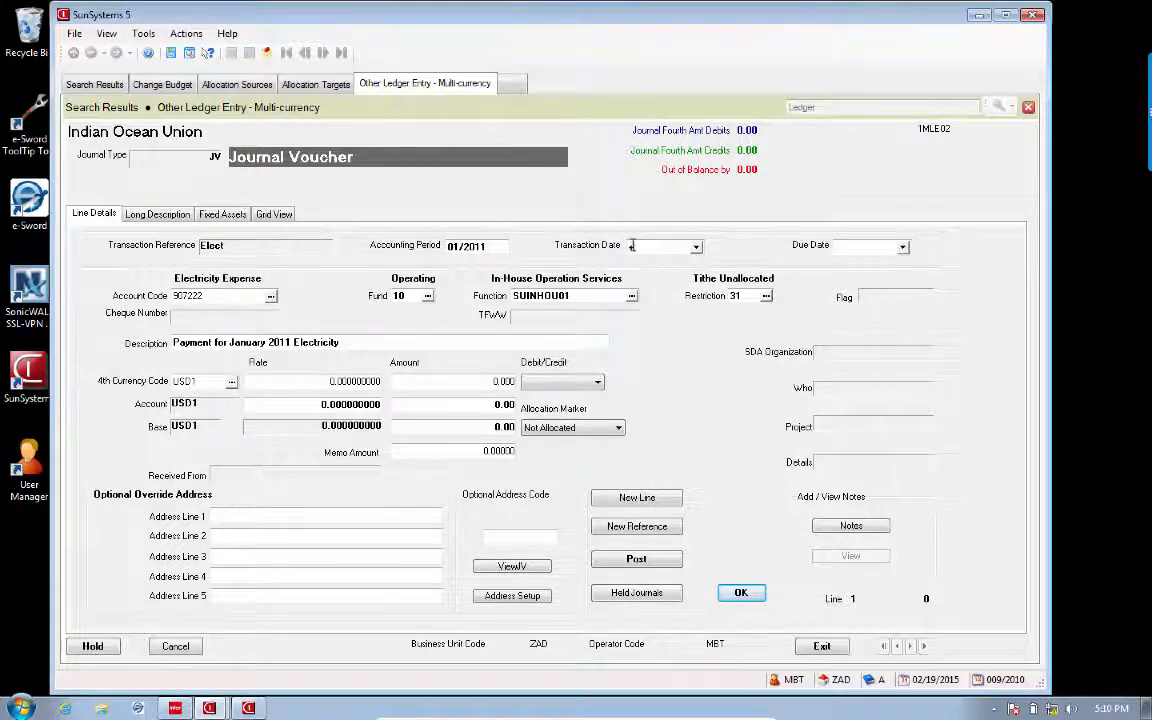
pyautogui.click(631, 245)
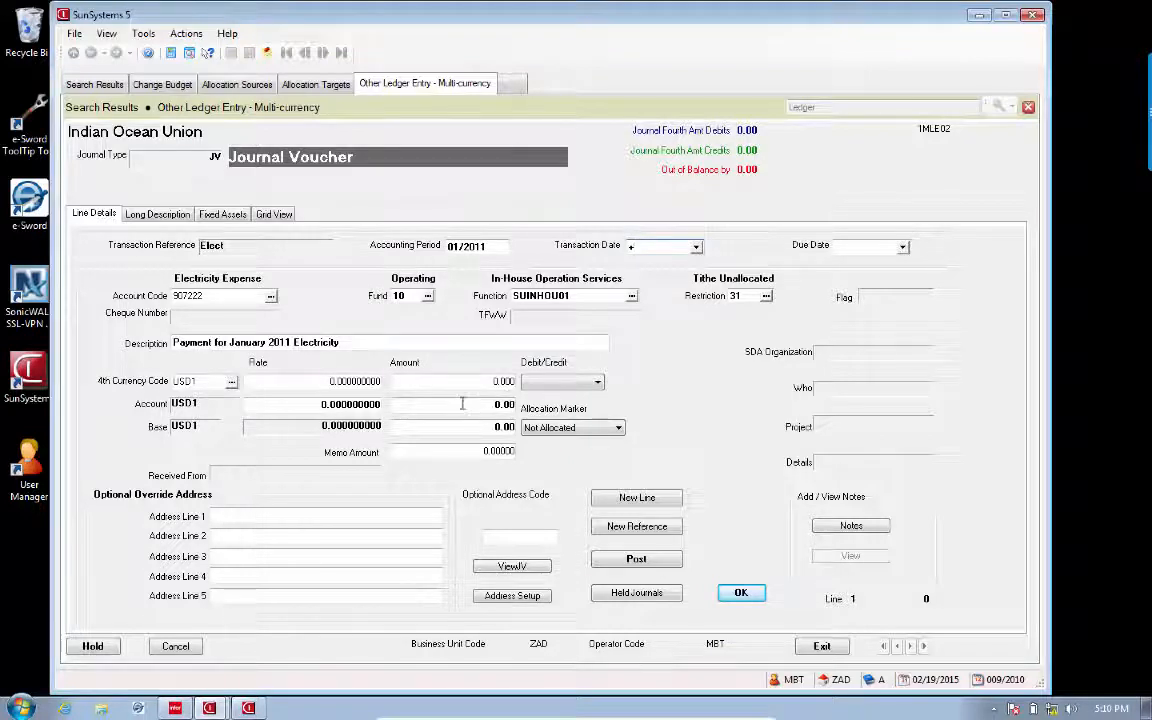
# Step: Enter 10,000 as the electricity expense line's 4th currency amount and mark it as a debit
pyautogui.click(491, 381)
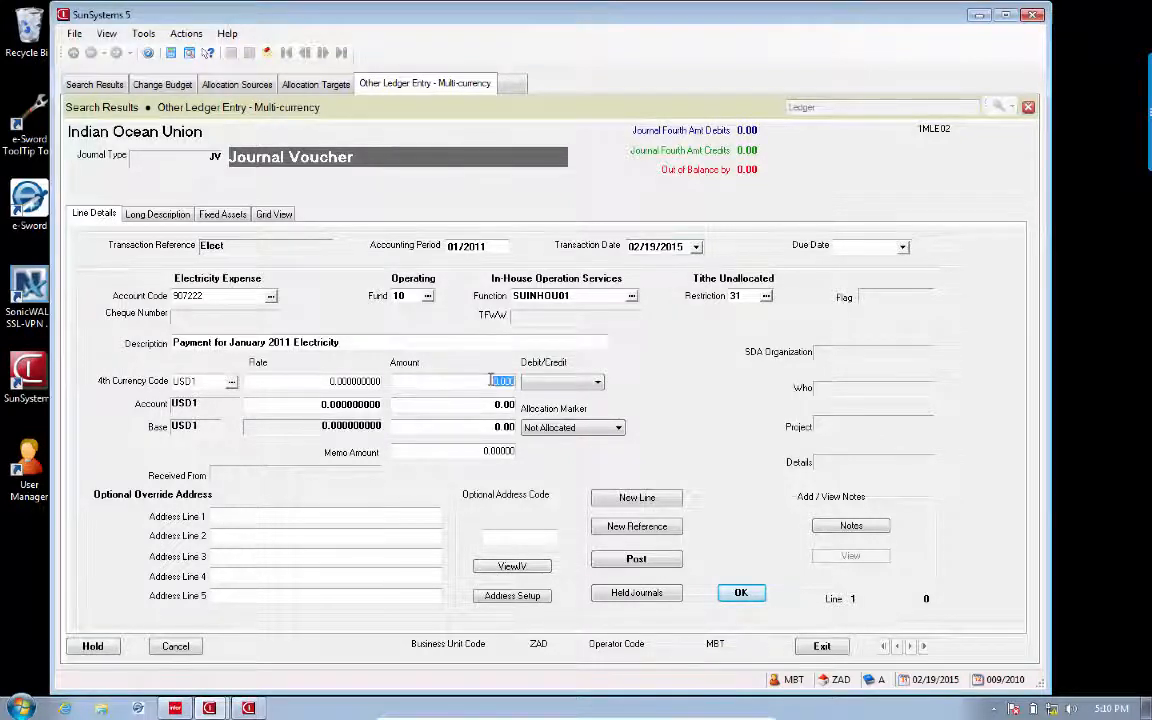
pyautogui.write('10')
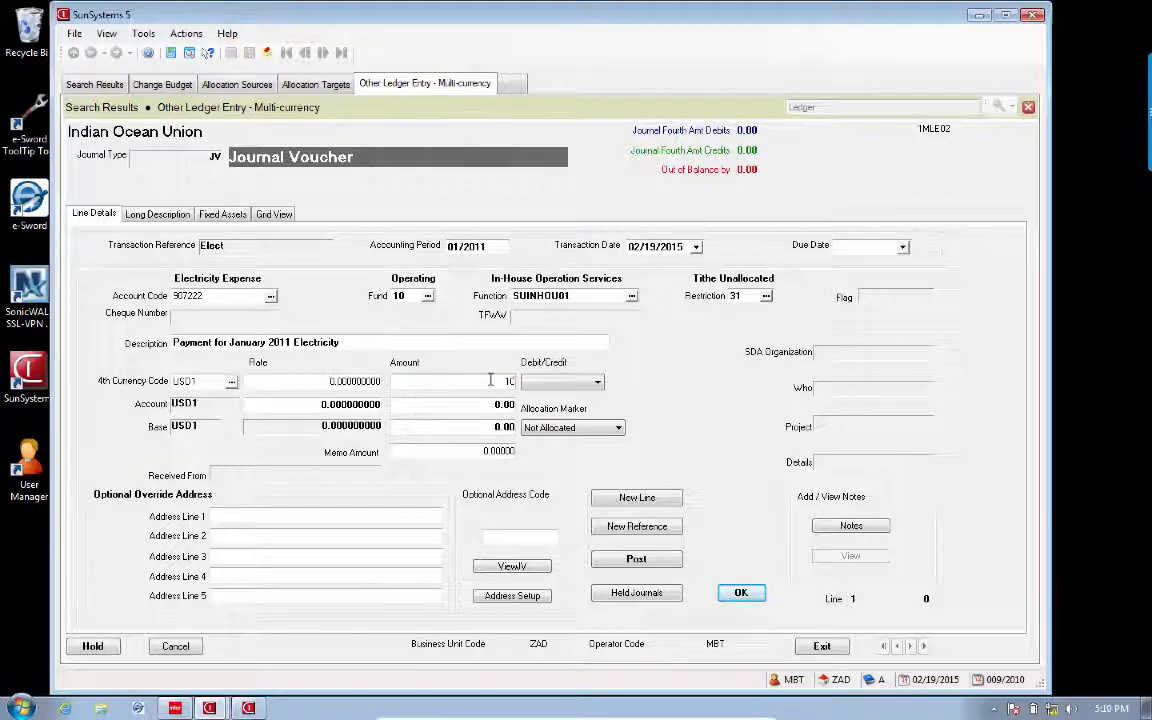
pyautogui.write('000')
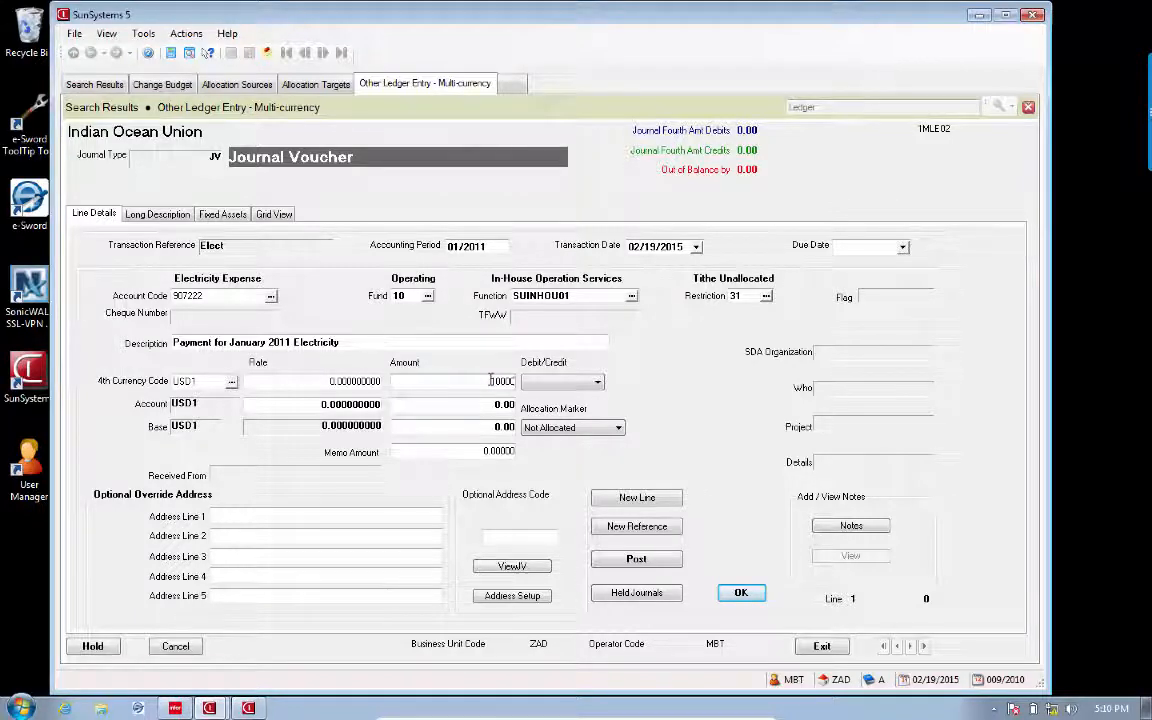
pyautogui.click(580, 382)
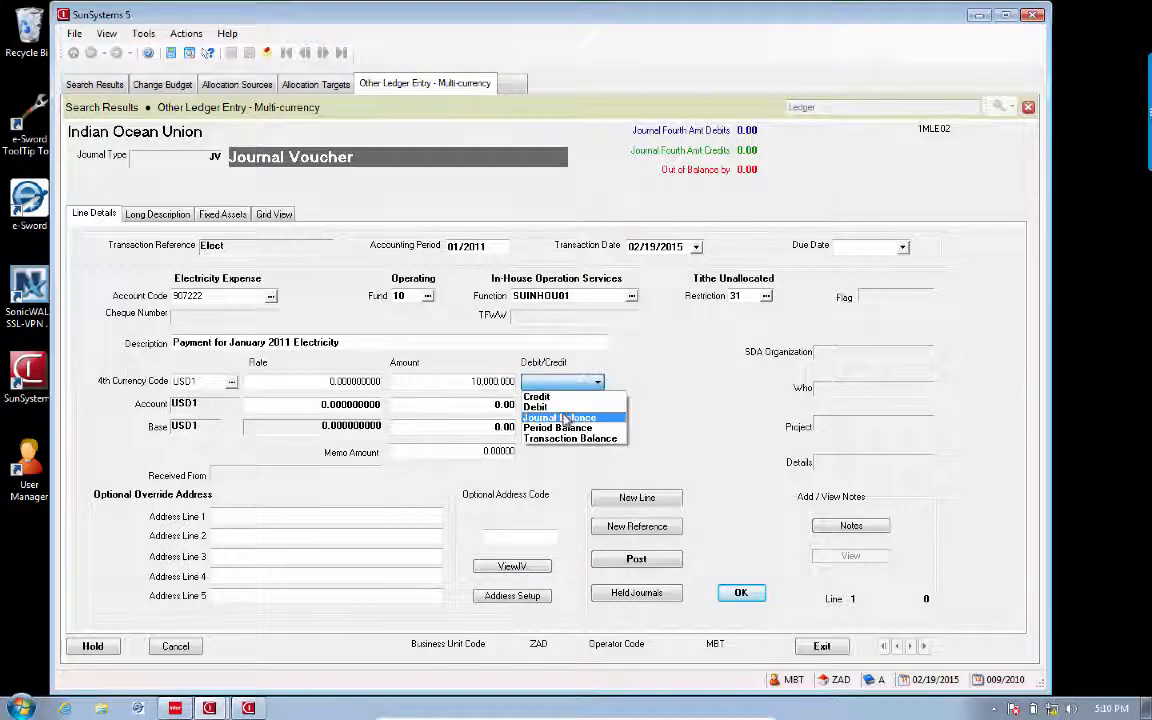
pyautogui.click(560, 407)
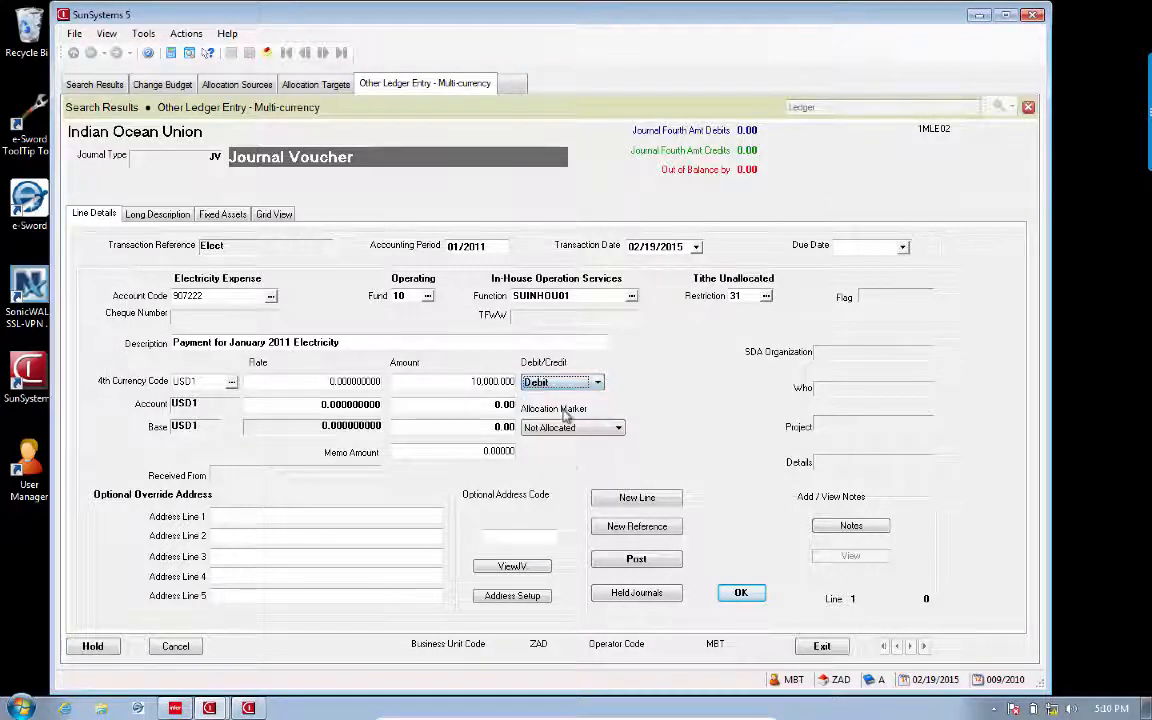
# Step: Add a second journal line and look up account code 102130, Chevy Chase Bank (Checking), for it
pyautogui.click(618, 497)
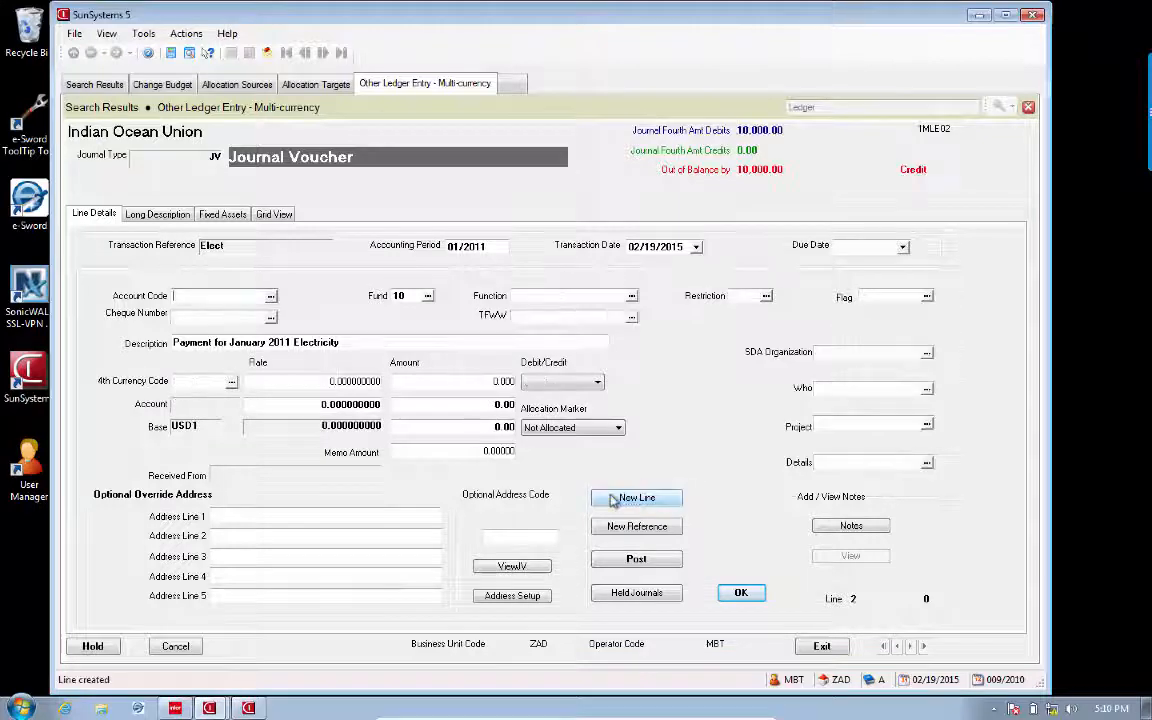
pyautogui.click(270, 297)
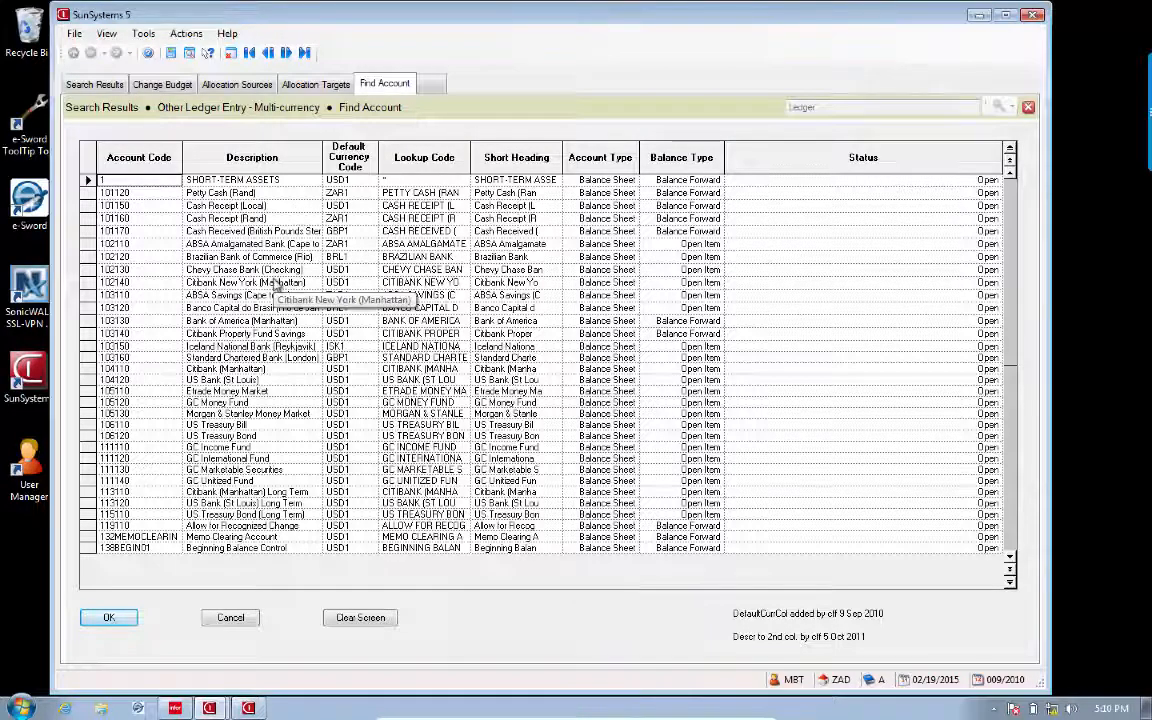
pyautogui.click(271, 270)
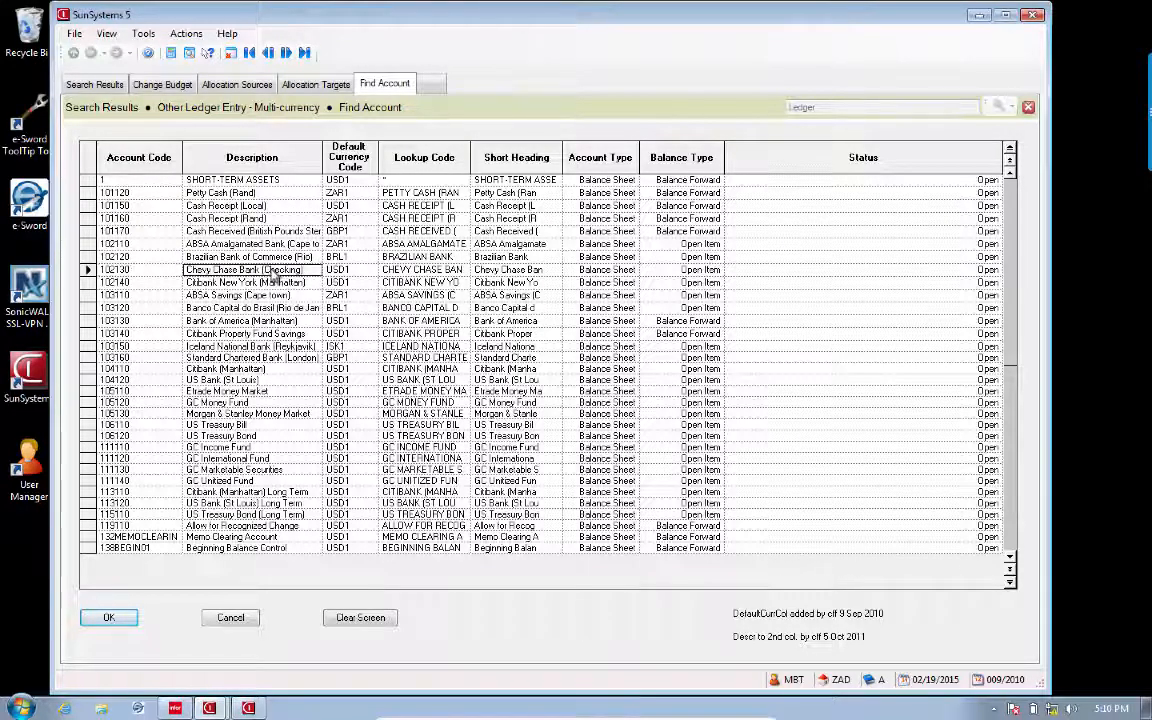
pyautogui.click(109, 617)
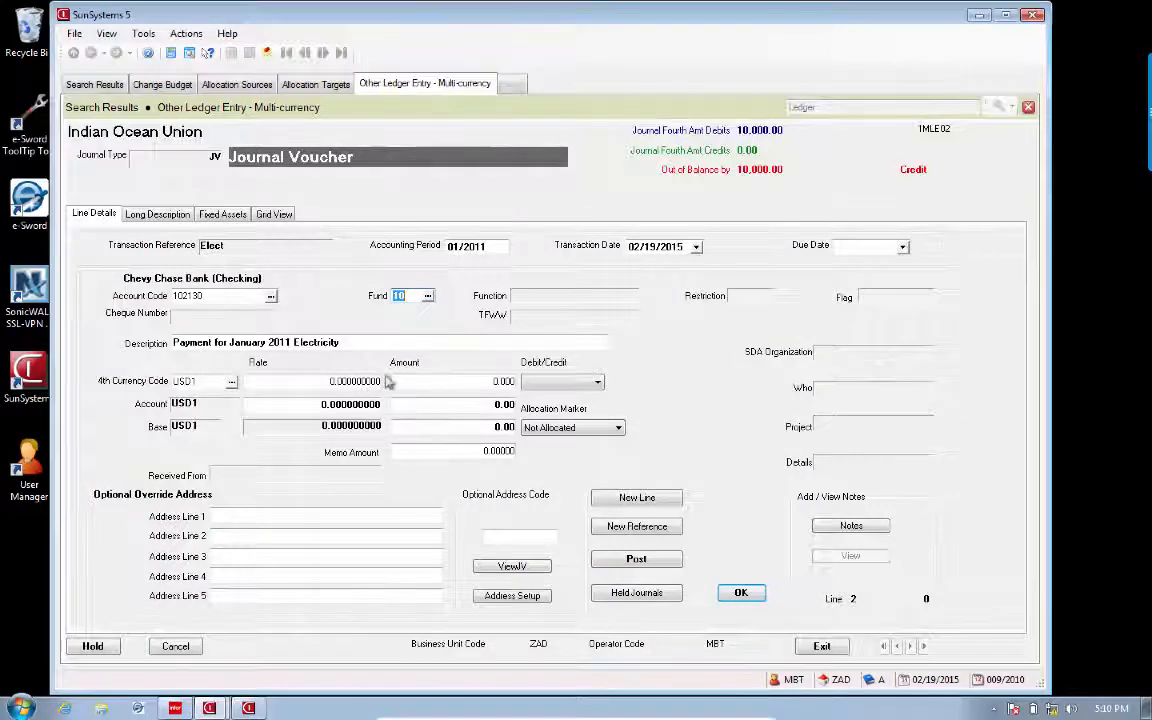
# Step: Enter 10,000 as the bank line's 4th currency amount and mark it as a credit
pyautogui.click(490, 382)
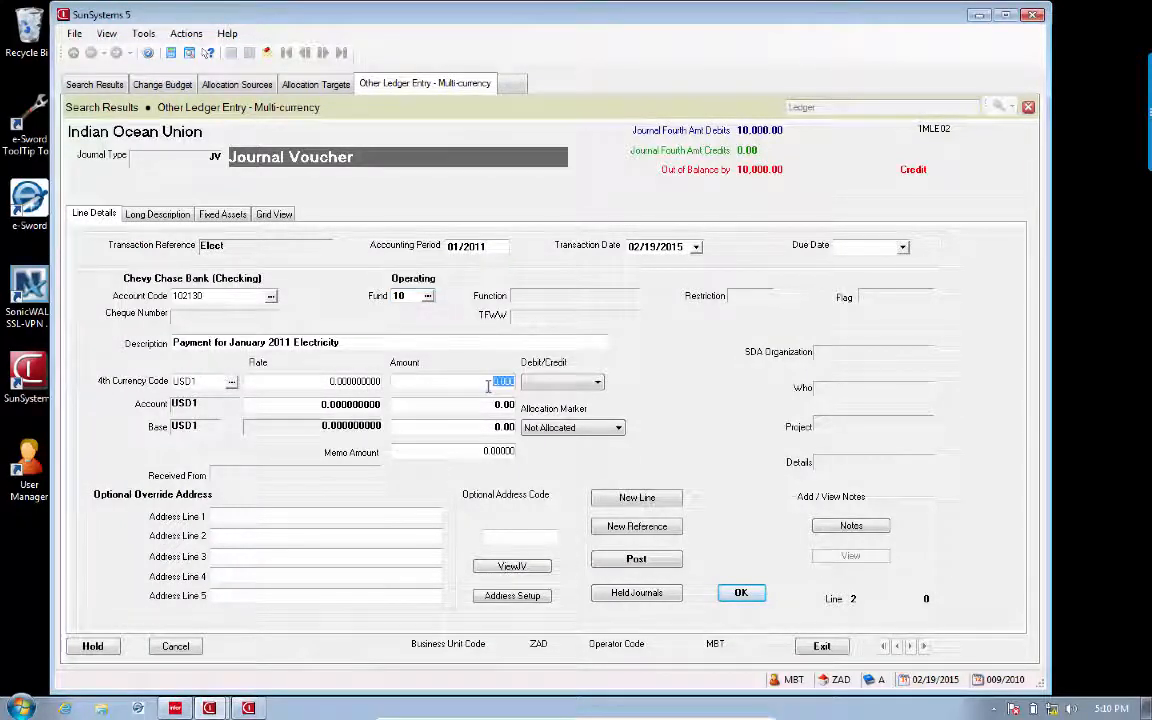
pyautogui.write('100')
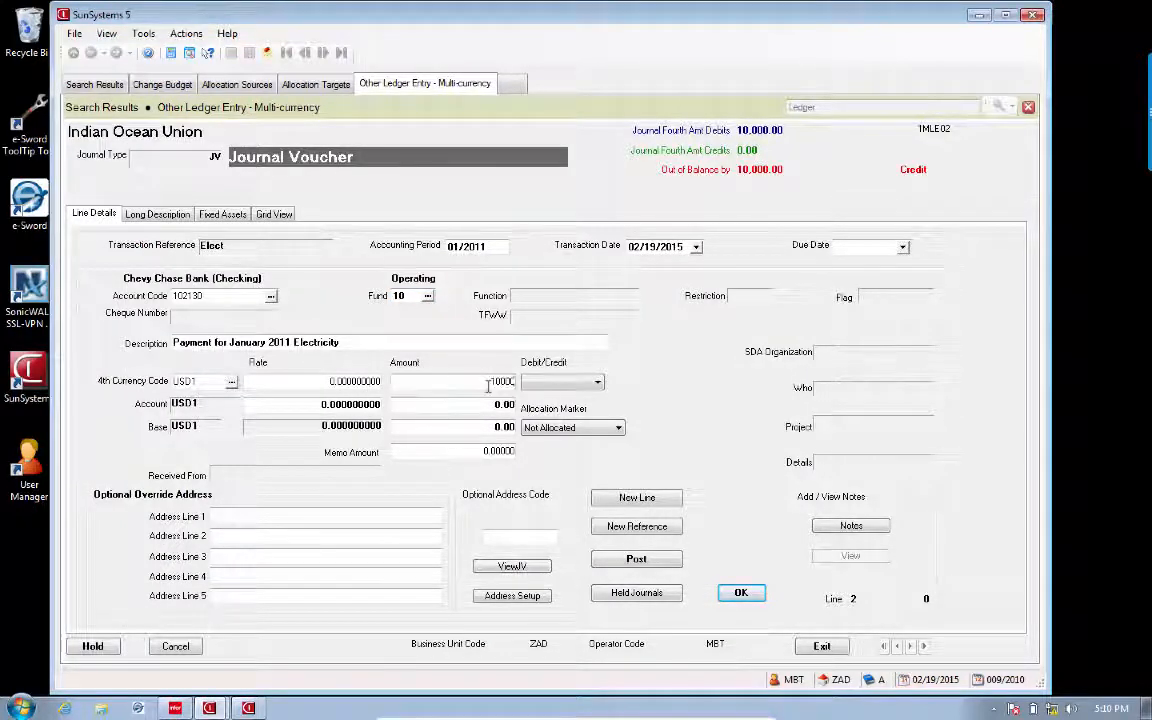
pyautogui.click(557, 382)
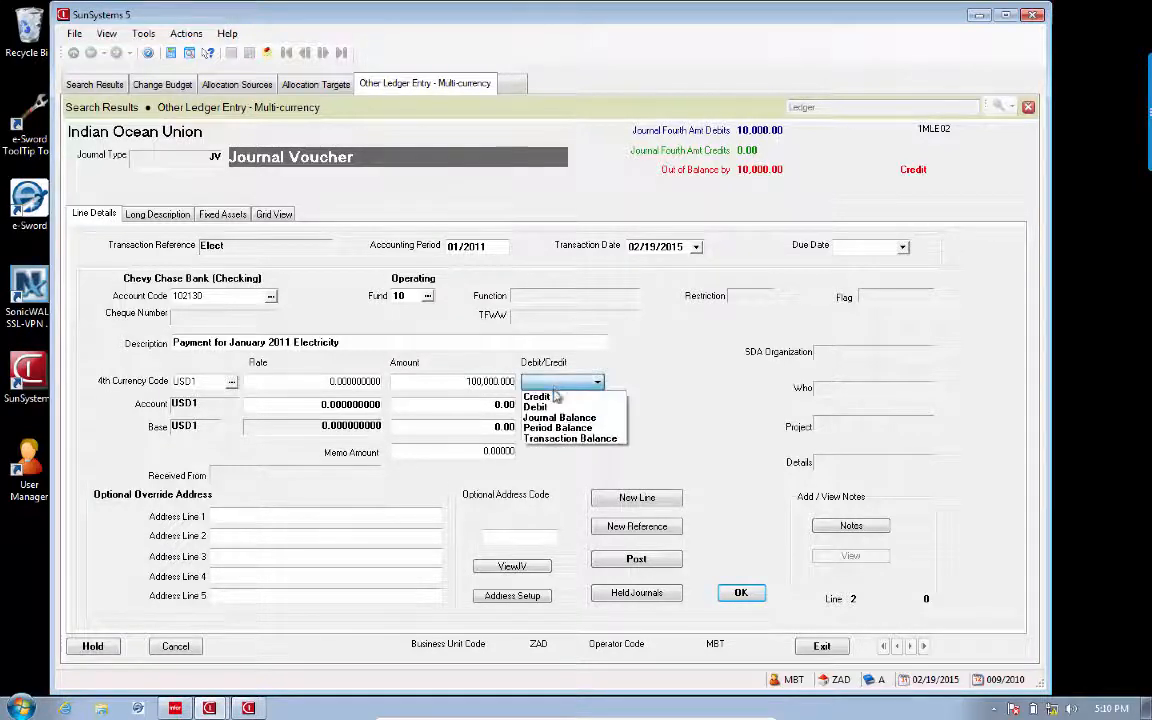
pyautogui.click(545, 414)
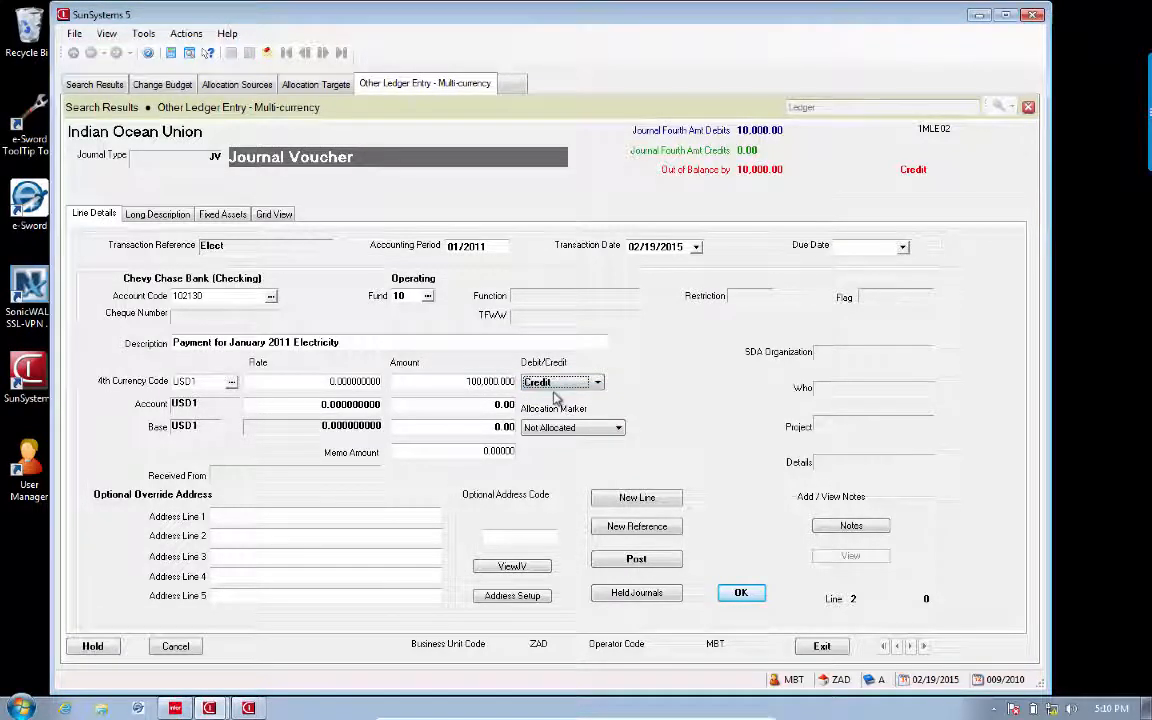
pyautogui.click(490, 381)
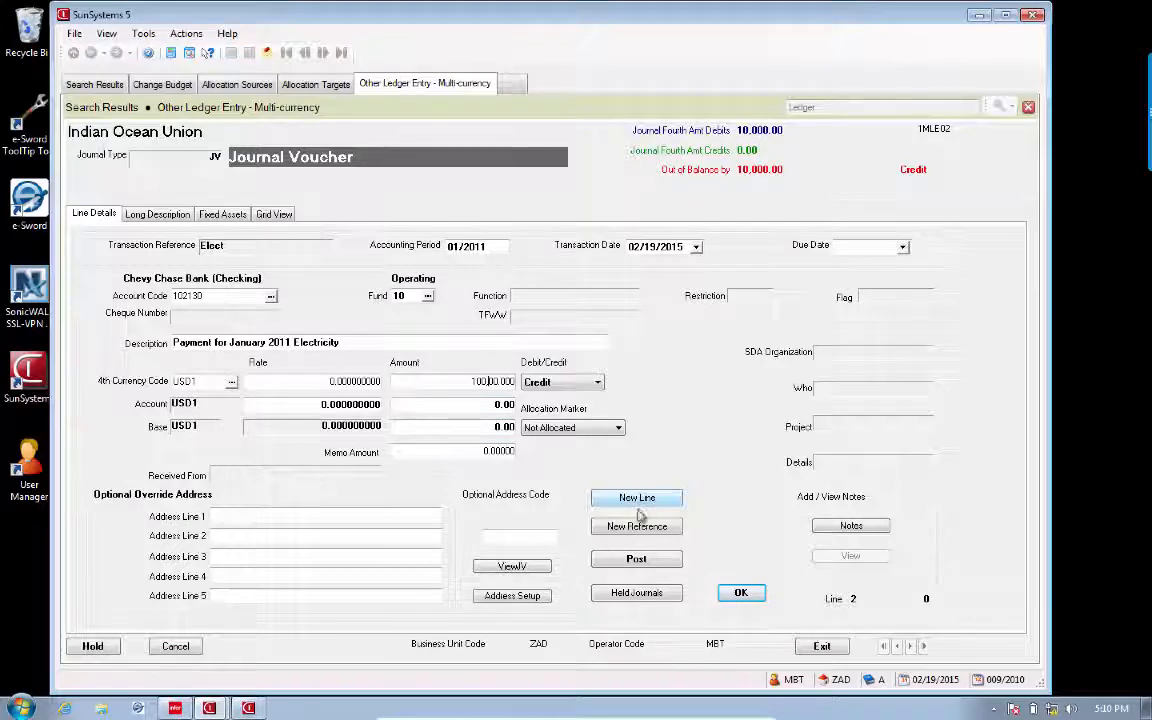
# Step: Post the journal, minimize the journal listing report and exit the ledger entry form
pyautogui.click(630, 558)
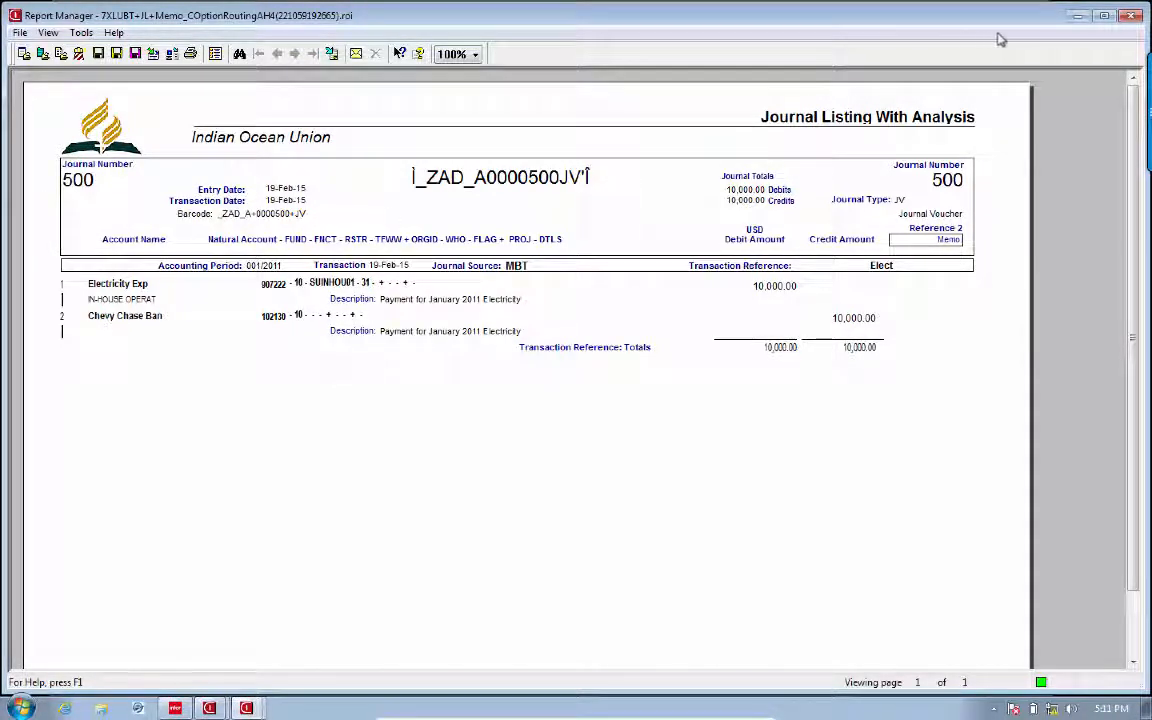
pyautogui.click(1077, 18)
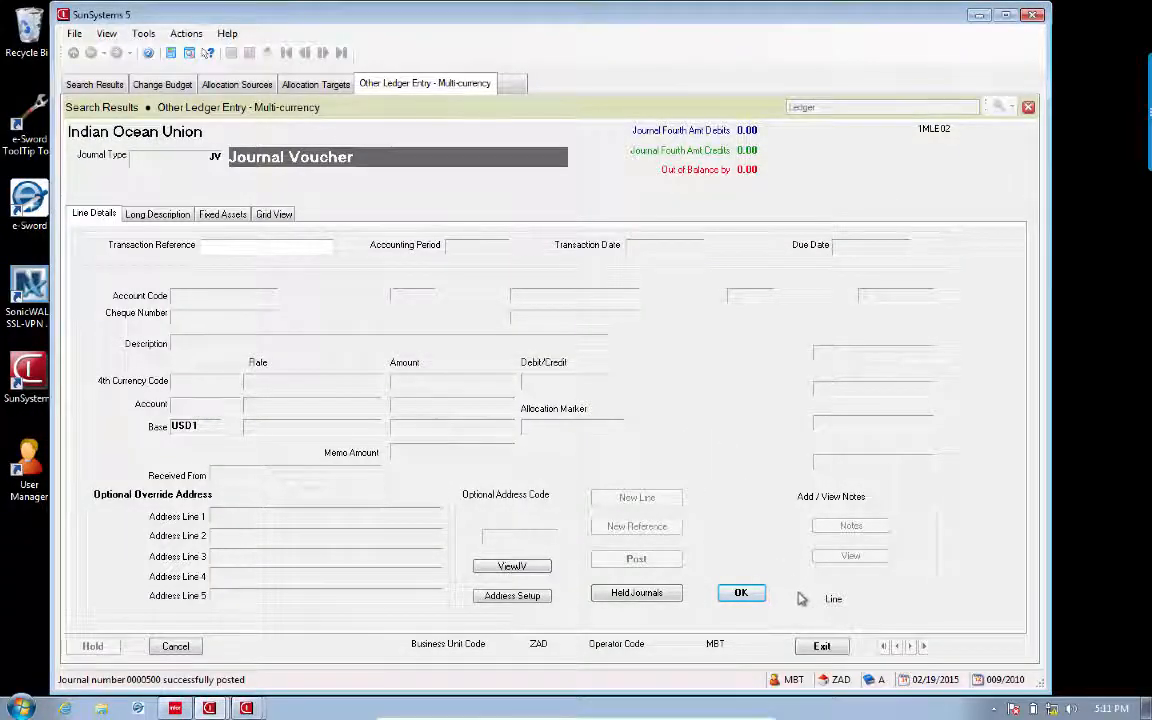
pyautogui.click(821, 646)
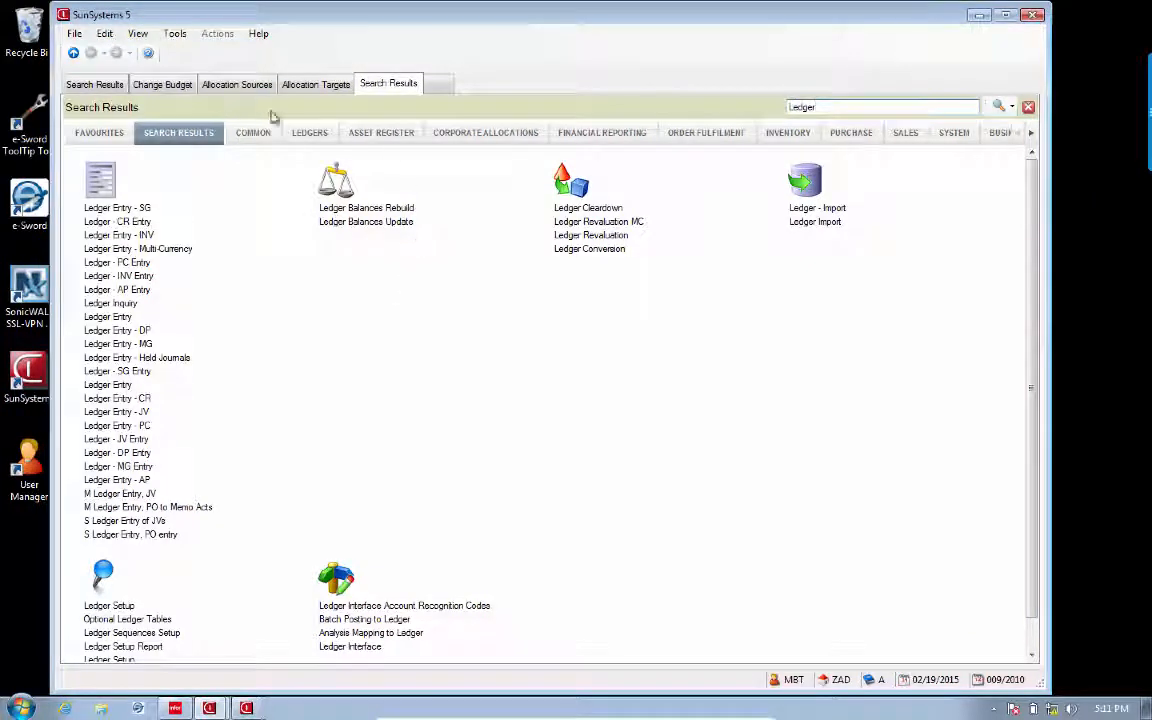
# Step: Open Corporate Allocation Run from the corporate allocations functions, and open it once more in a separate tab
pyautogui.click(476, 138)
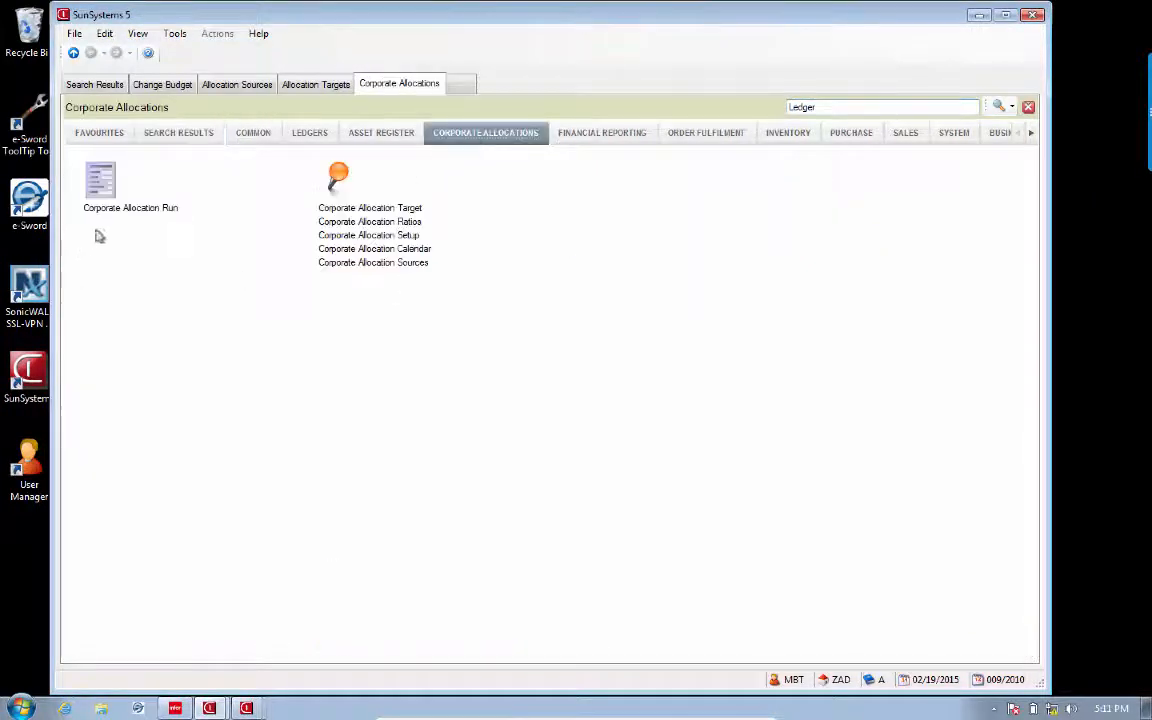
pyautogui.click(131, 206)
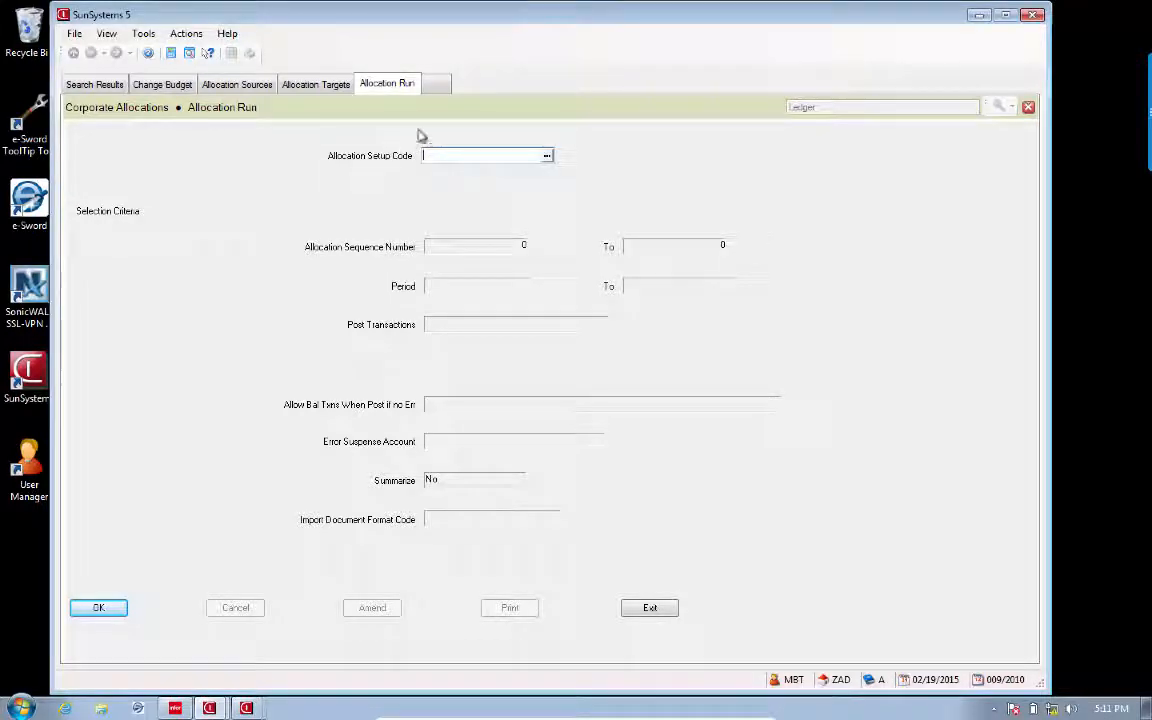
pyautogui.click(436, 84)
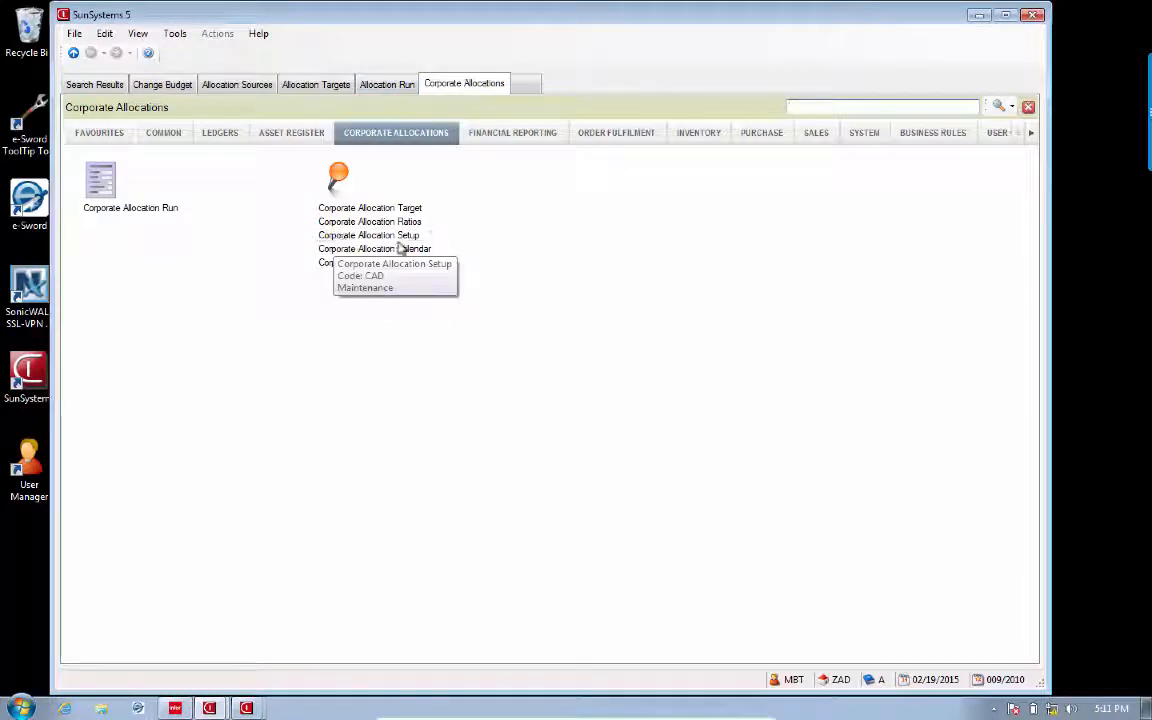
pyautogui.click(128, 210)
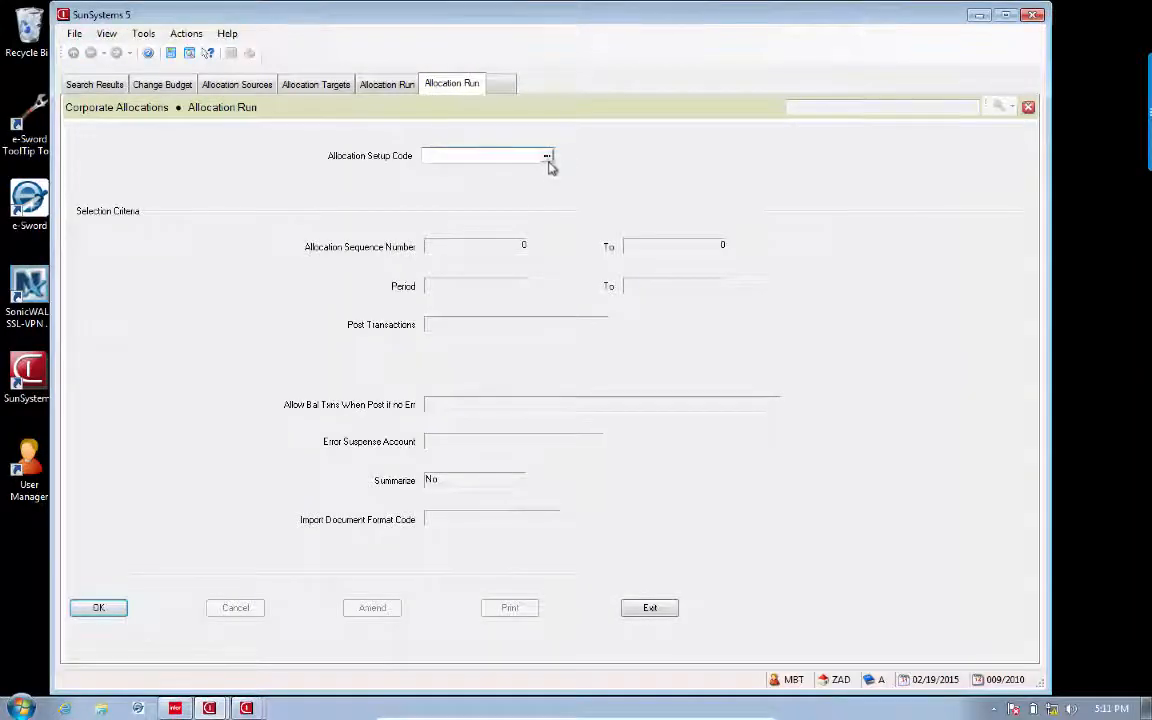
# Step: Look up allocation setup code ELEC (Electricity) for the allocation run and confirm it
pyautogui.click(547, 157)
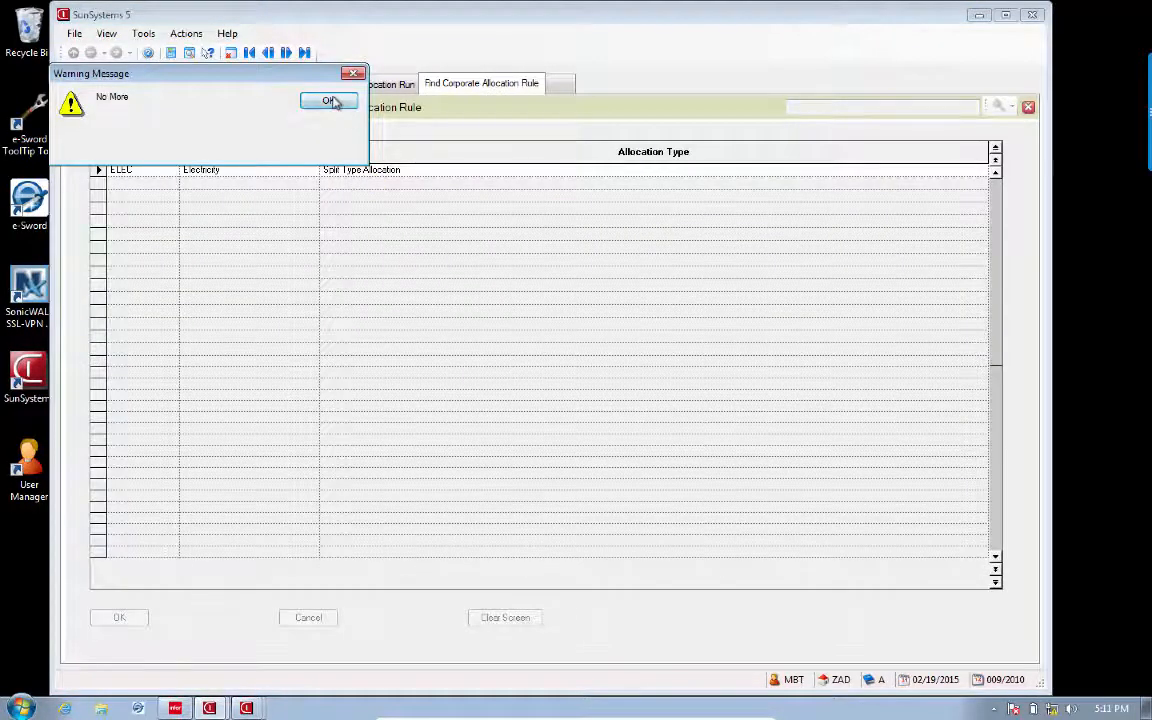
pyautogui.click(332, 102)
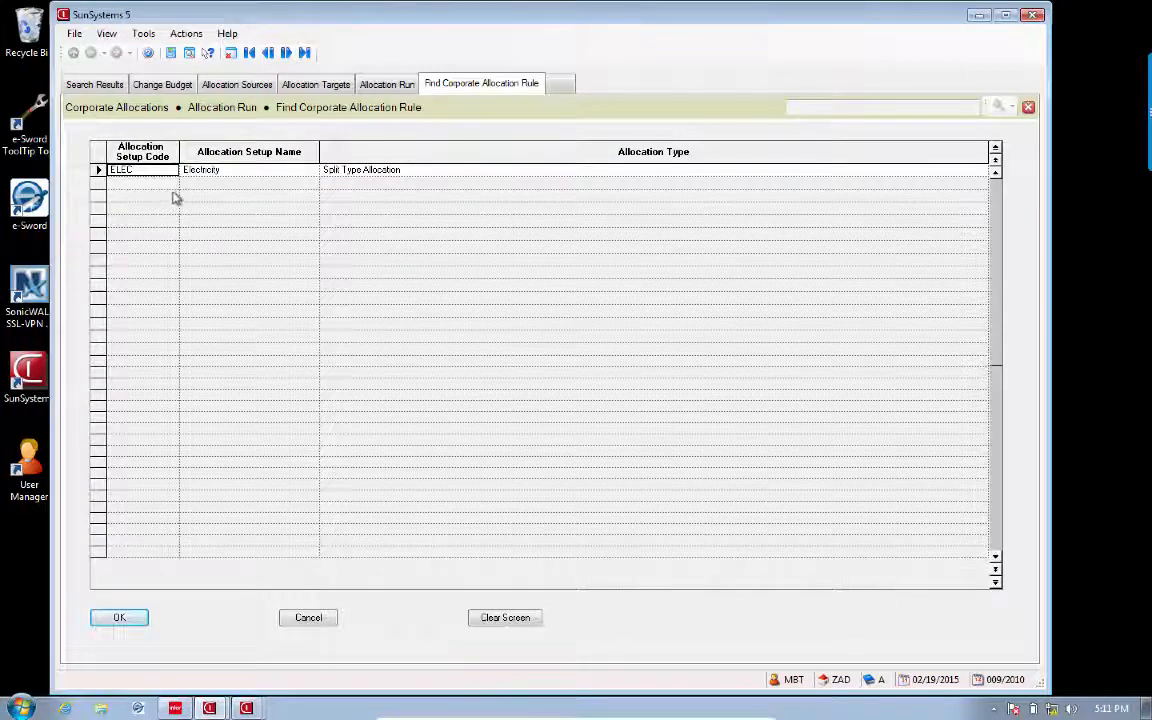
pyautogui.click(118, 618)
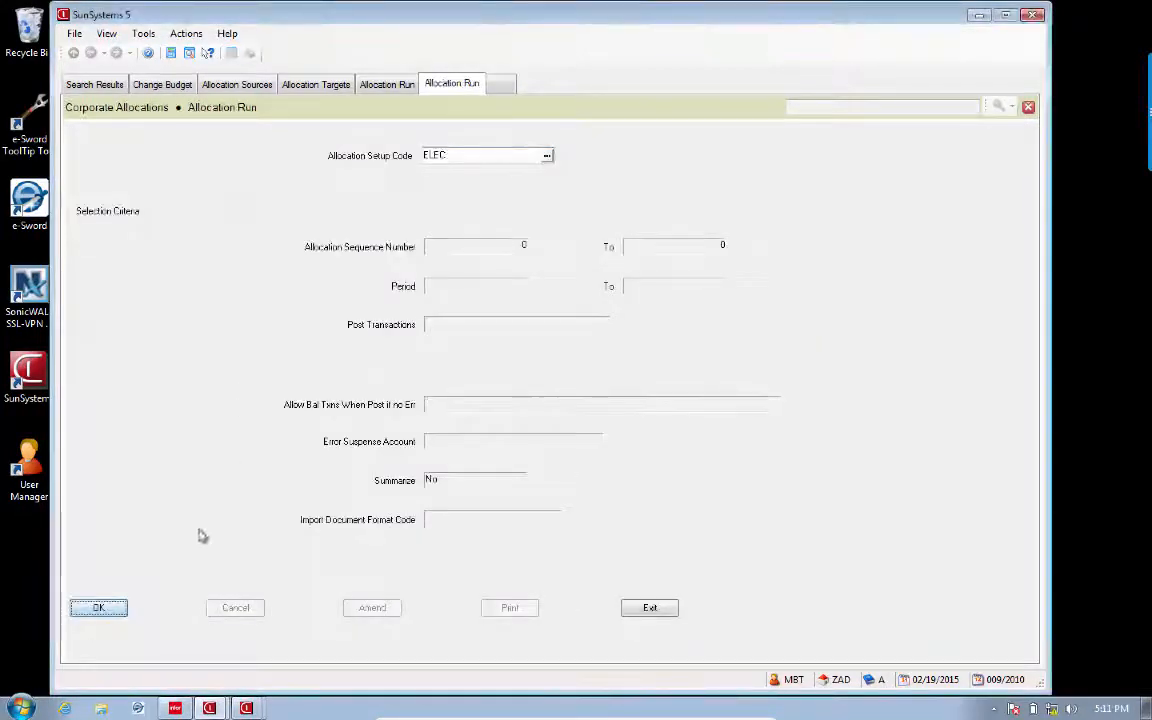
pyautogui.click(100, 607)
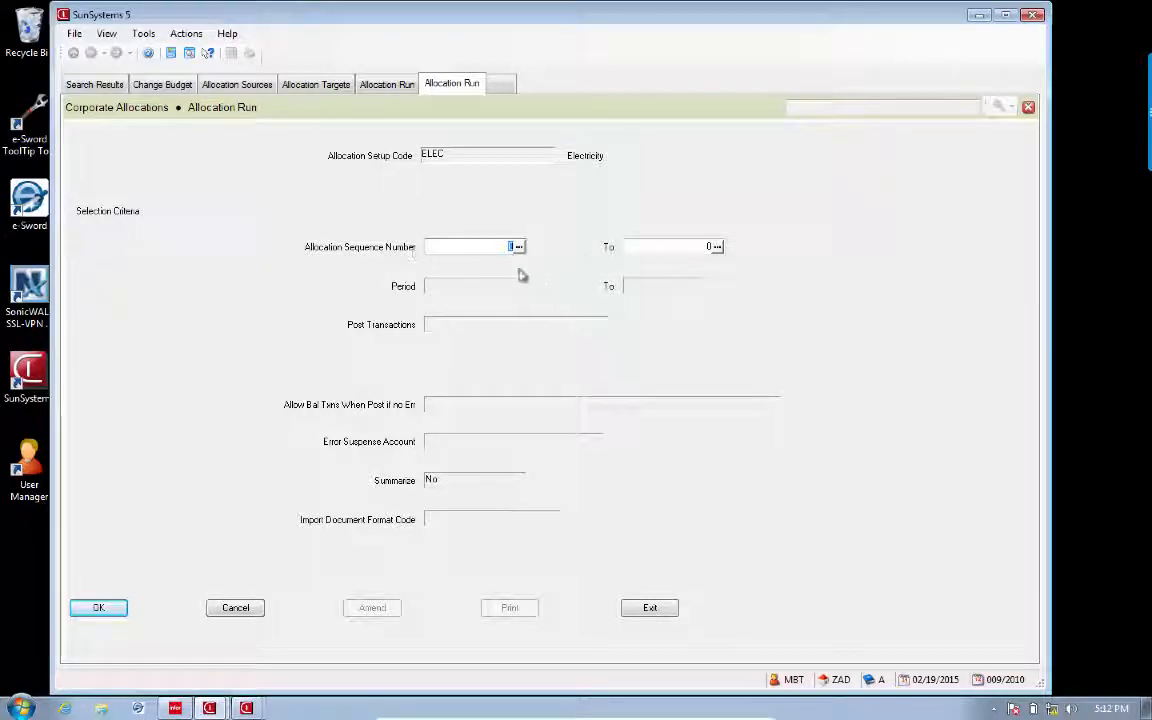
# Step: Accept the allocation sequence range 0 to 0 and set the run's period range from 01/2011 to 01/2011
pyautogui.click(113, 617)
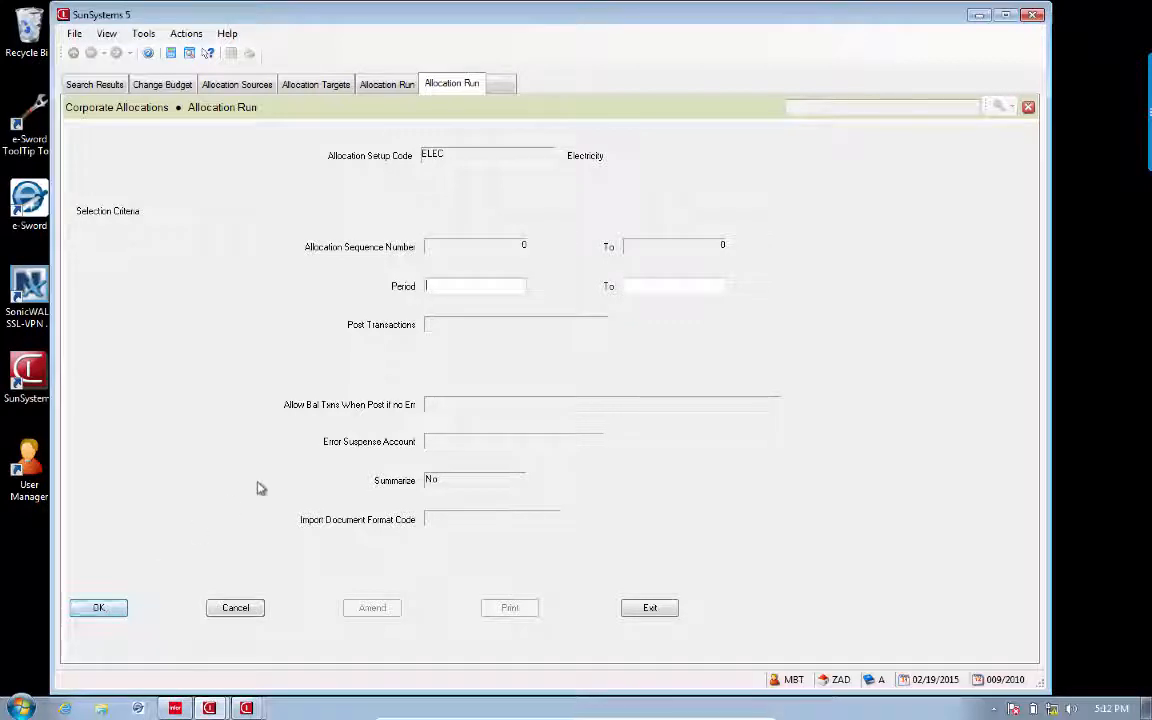
pyautogui.write('01')
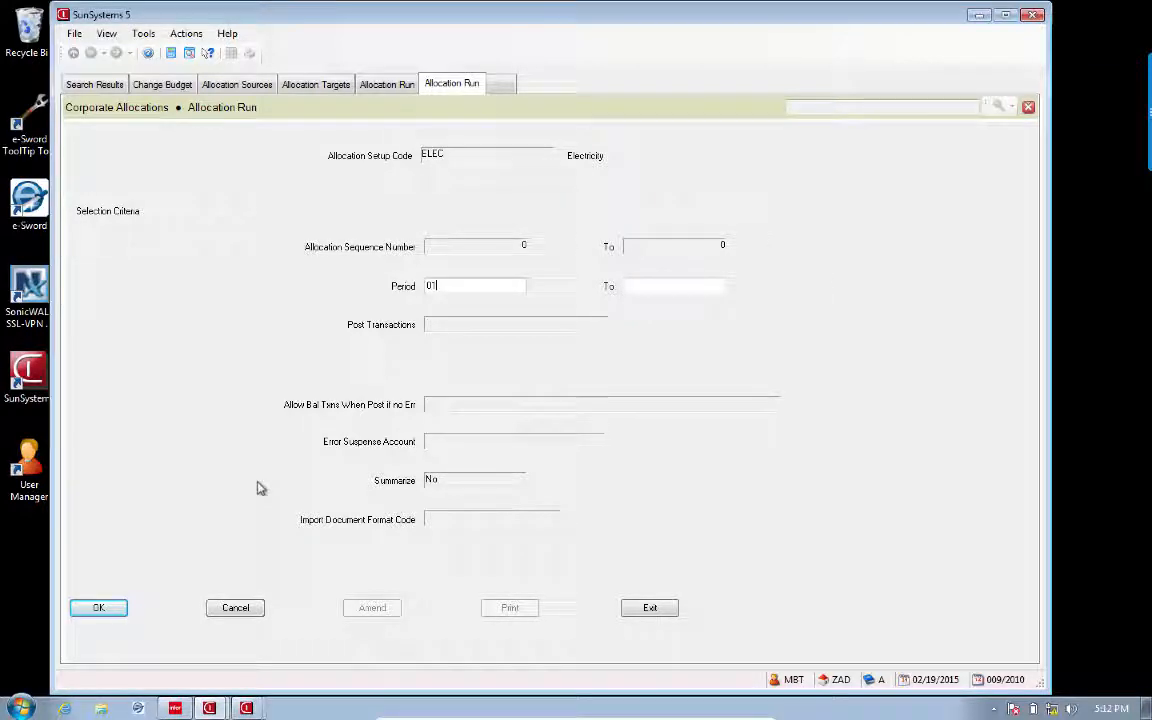
pyautogui.write('/20')
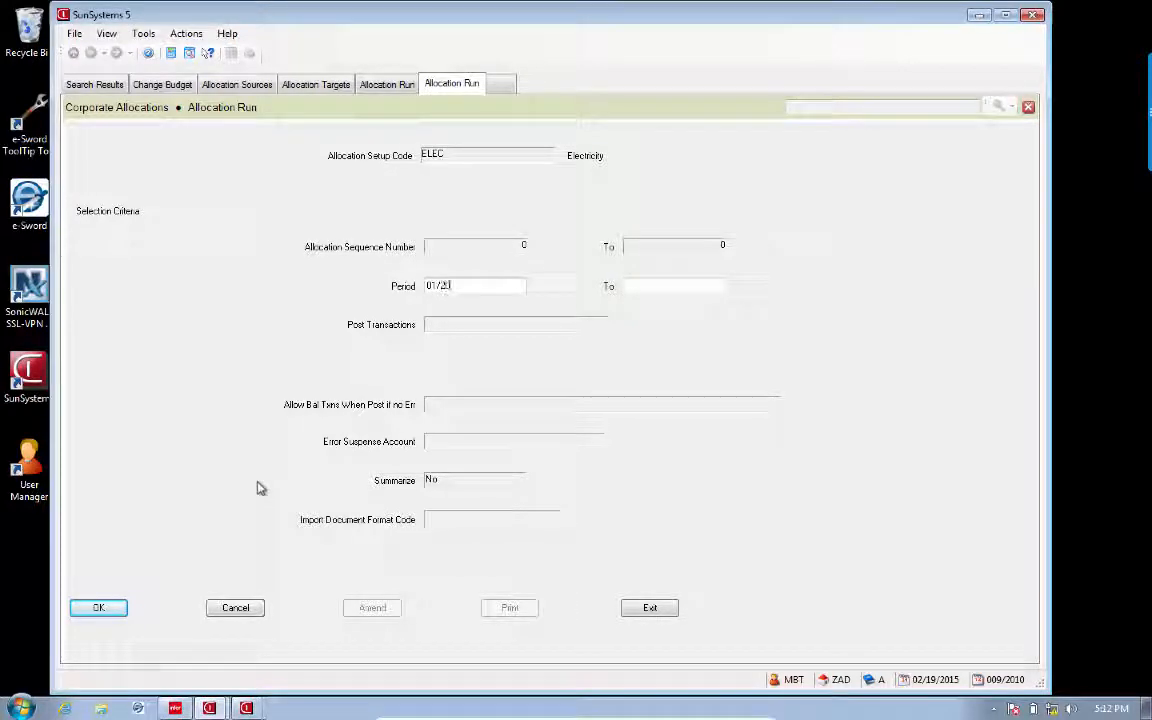
pyautogui.write('11')
pyautogui.click(647, 283)
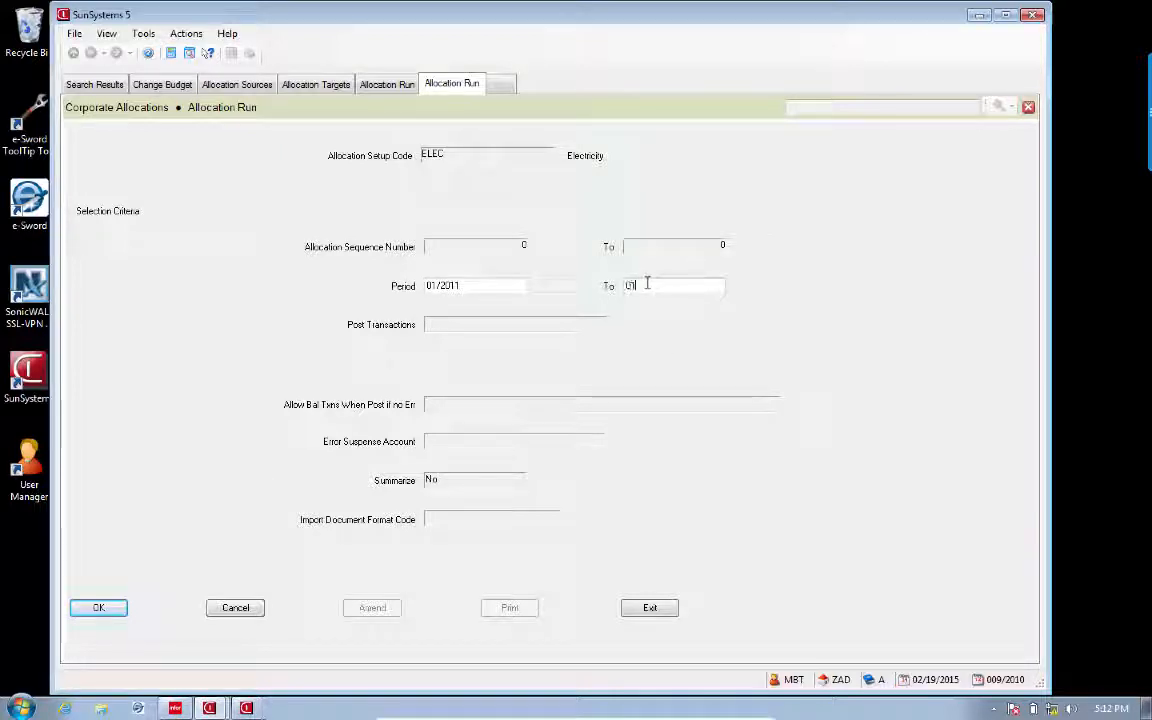
pyautogui.write('01/2011')
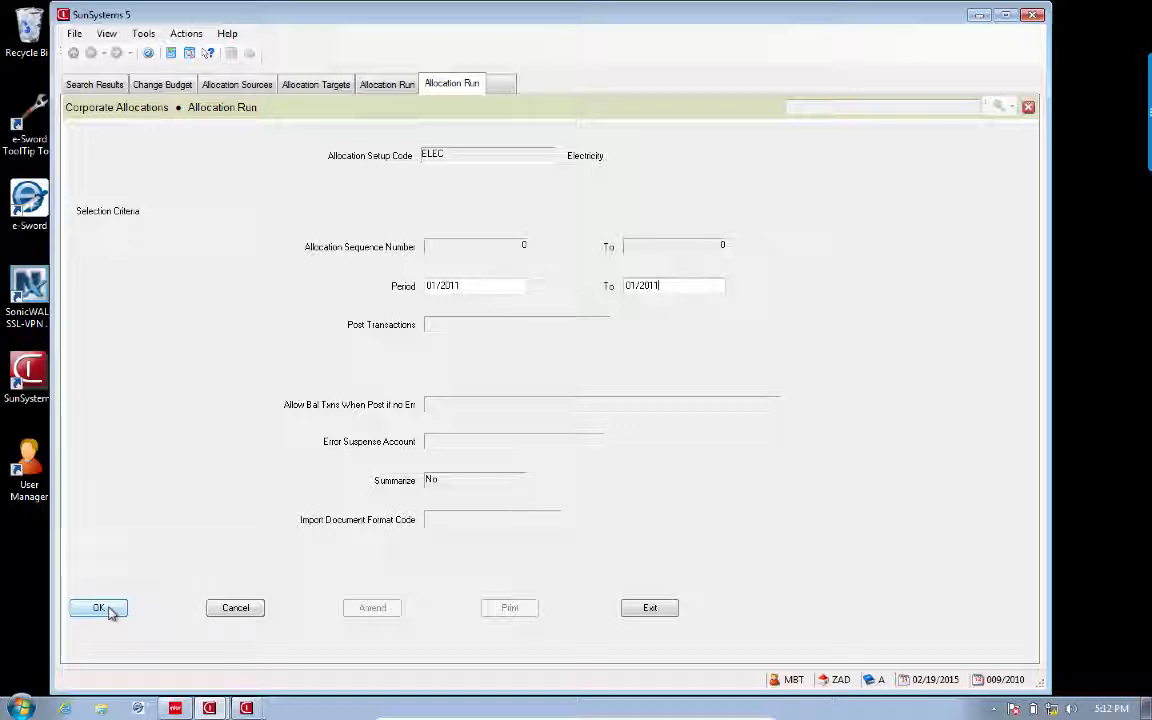
# Step: Set the run's transaction posting option to Post if no errors and accept Never for allowing balancing transactions
pyautogui.press('Tab')
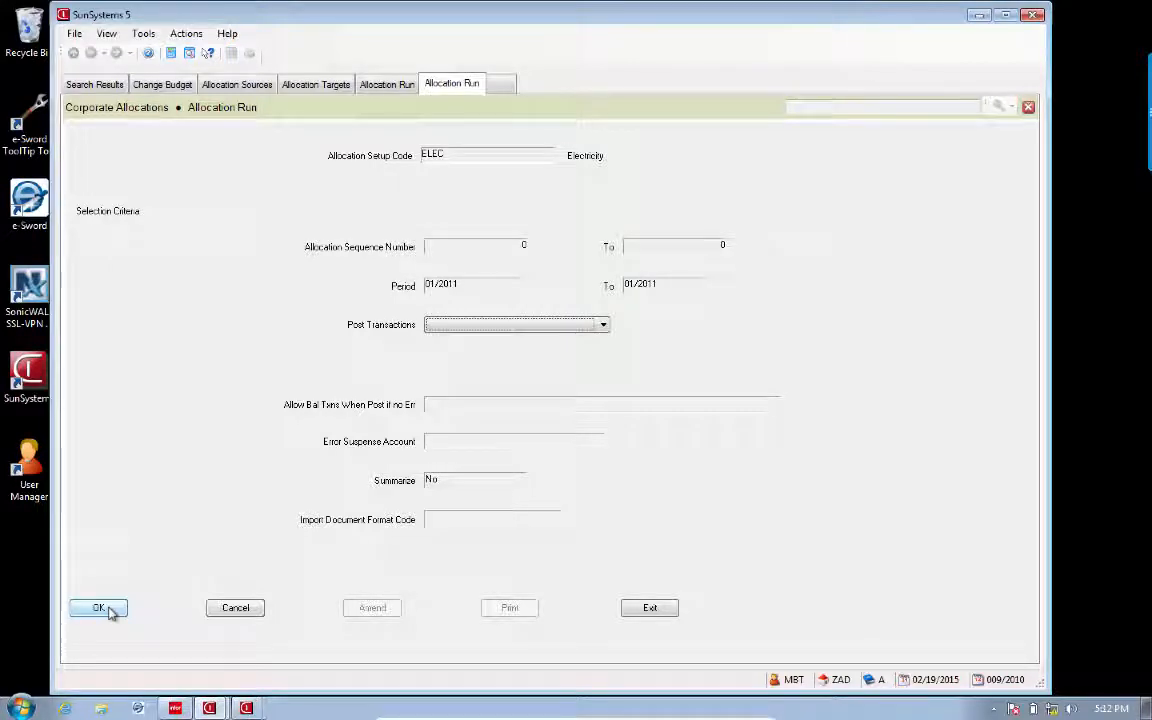
pyautogui.click(604, 327)
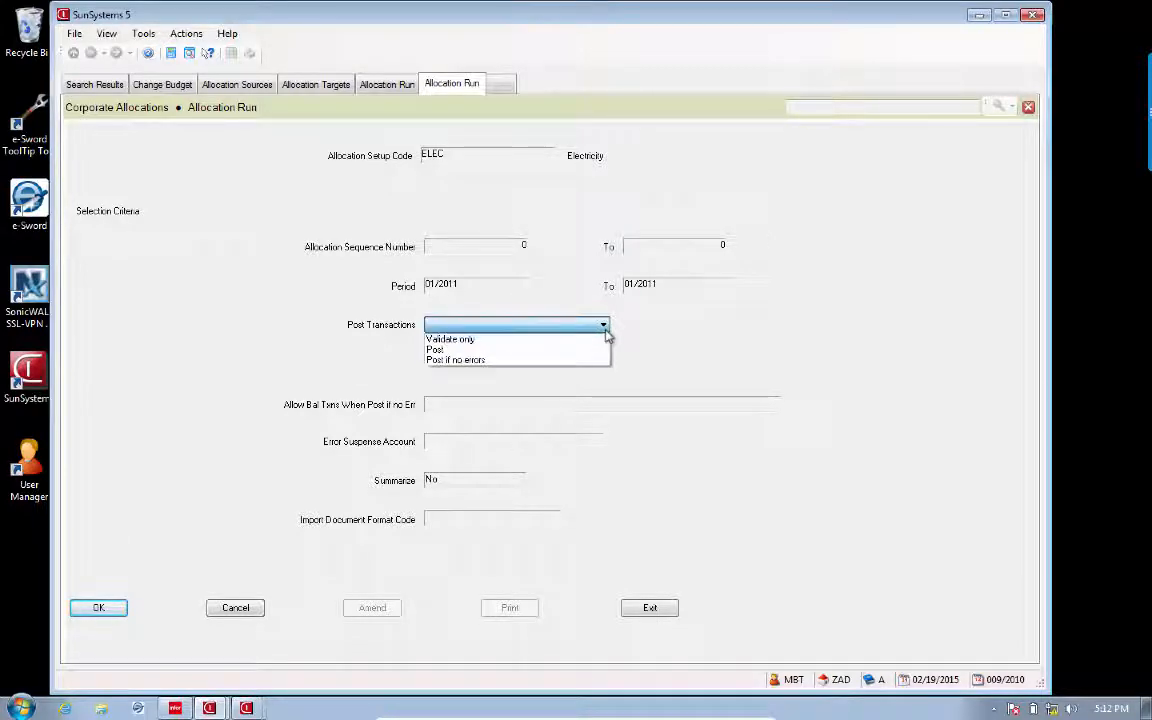
pyautogui.click(582, 361)
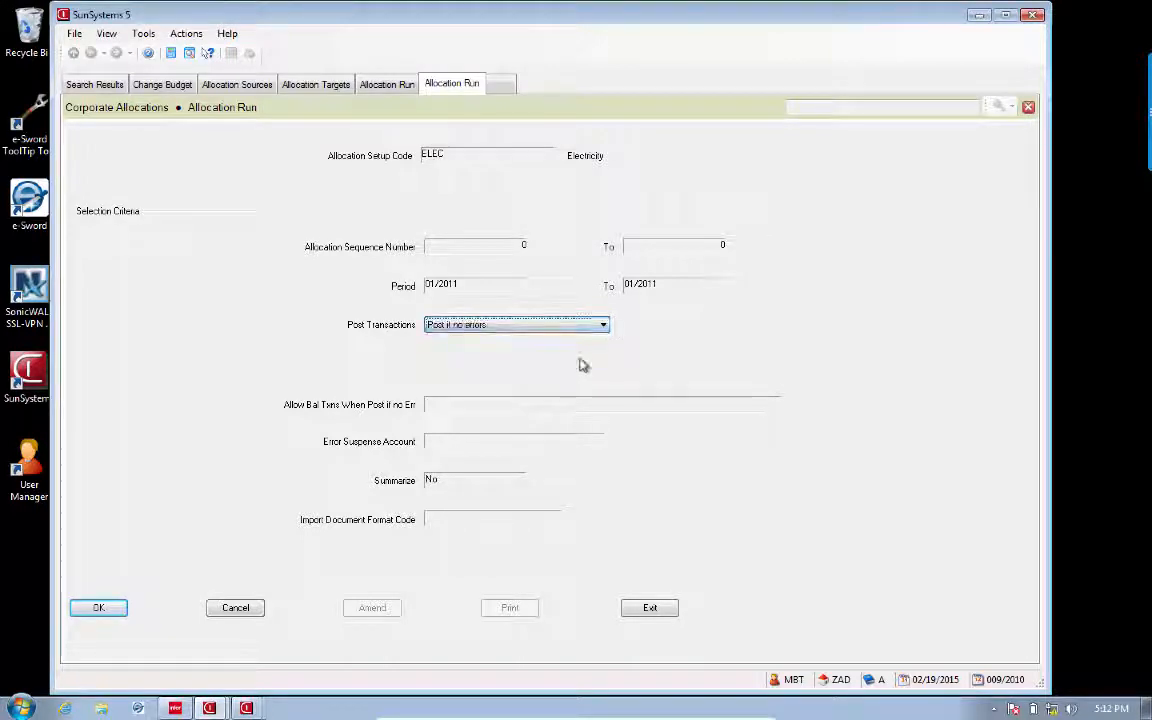
pyautogui.click(115, 610)
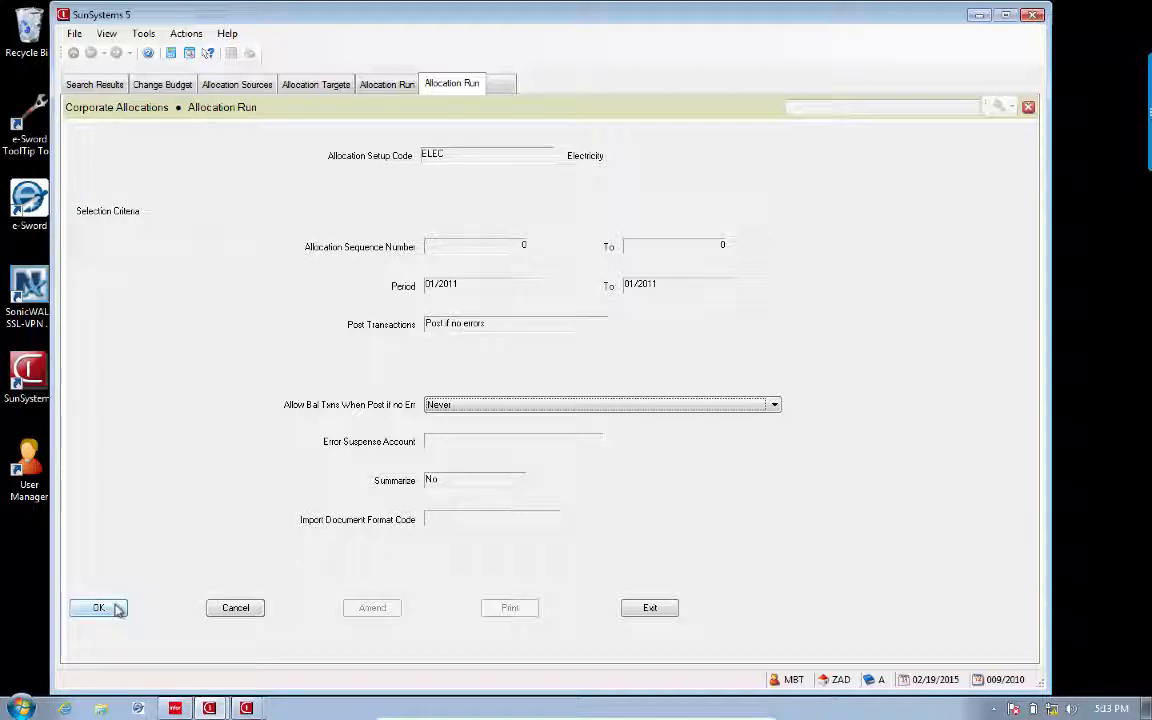
pyautogui.press('Tab')
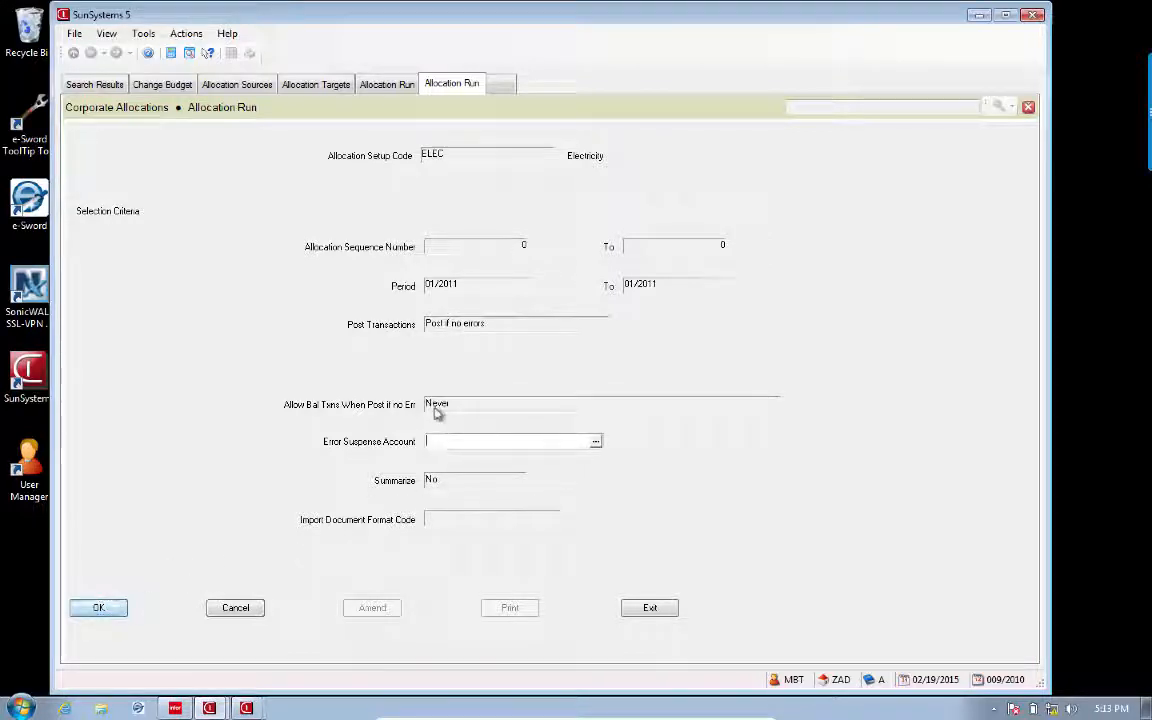
# Step: Look up the Cash Receipt (Local) account and accept it as the run's error suspense account
pyautogui.click(596, 442)
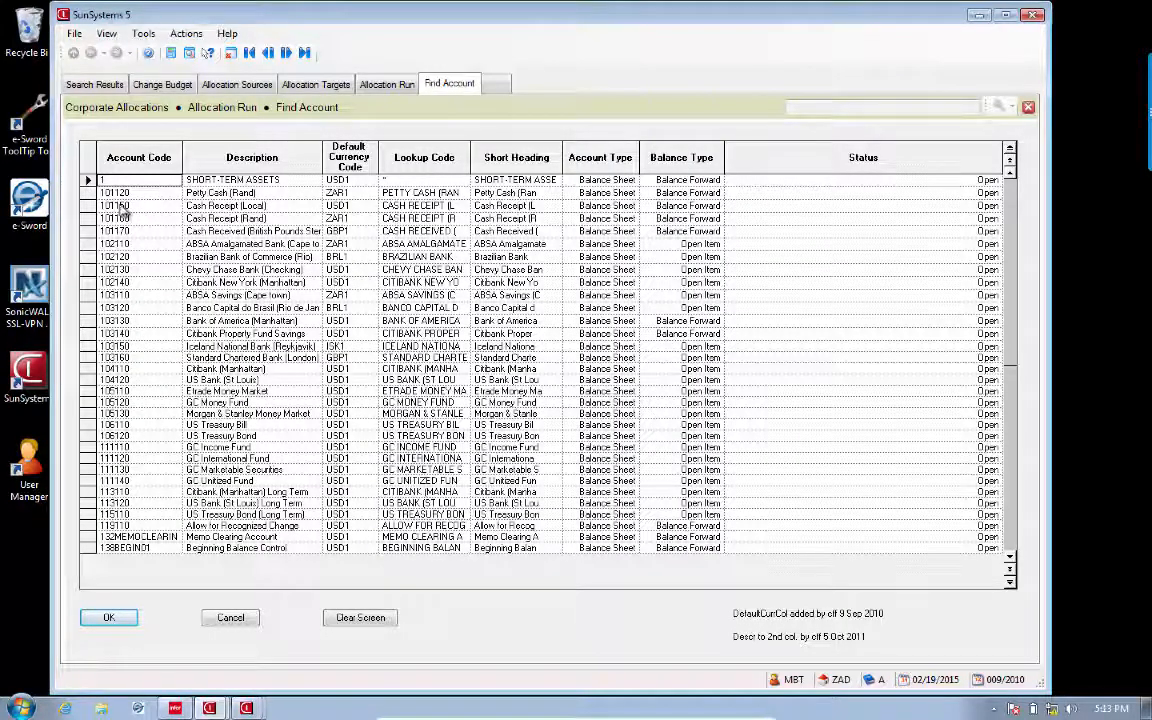
pyautogui.click(121, 206)
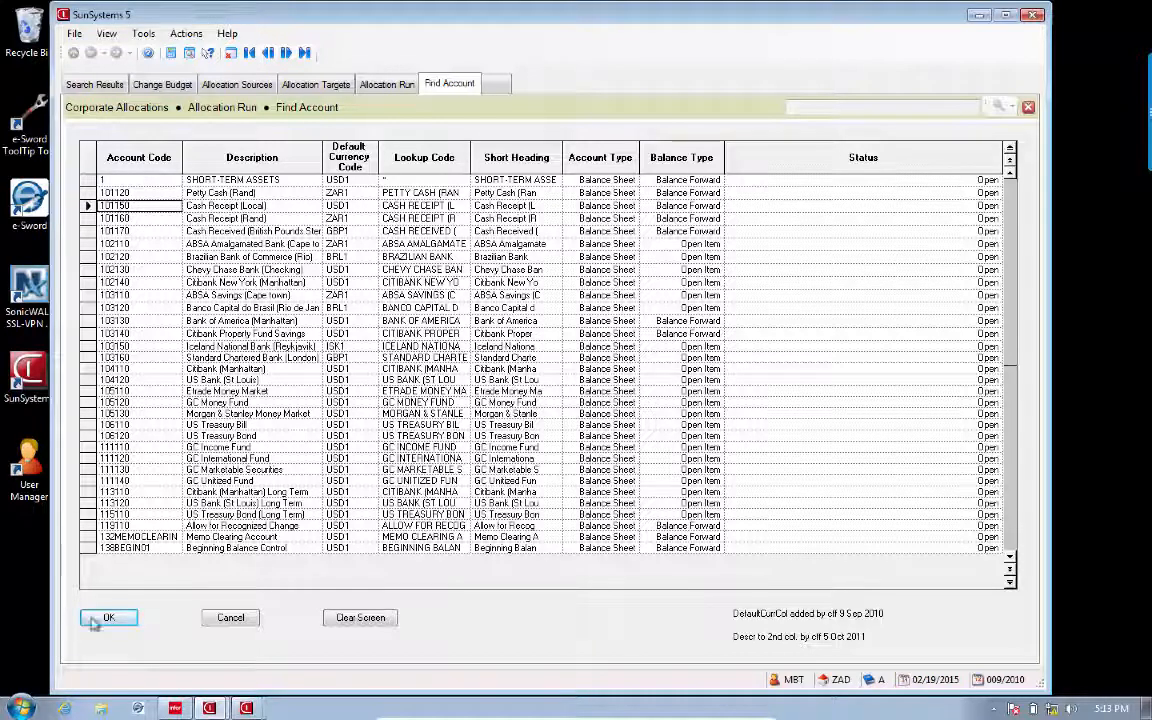
pyautogui.click(126, 620)
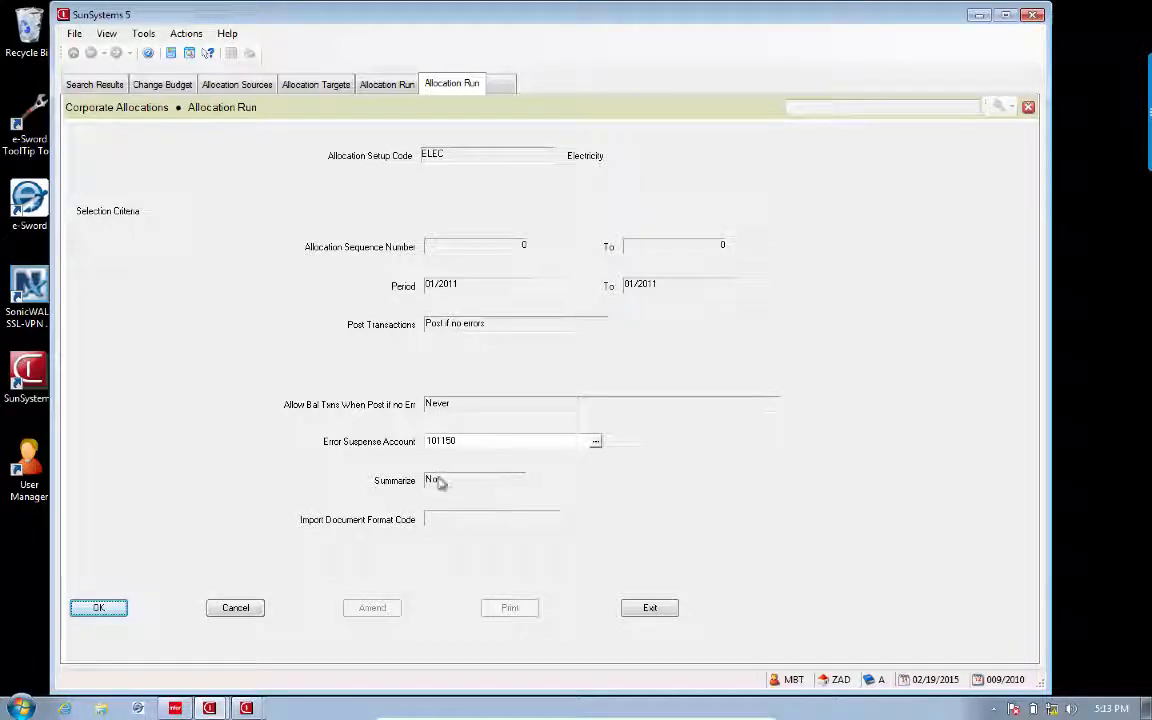
pyautogui.press('Tab')
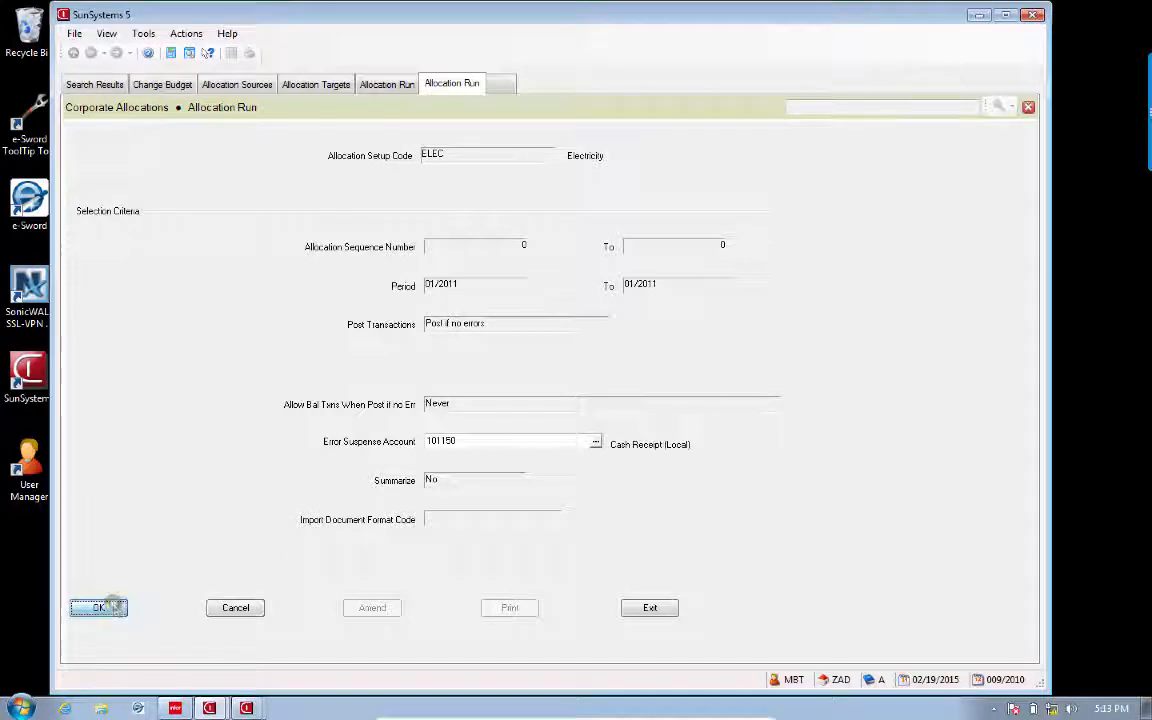
# Step: Set Summarize to Yes and accept LICOR as the import document format code for the allocation run
pyautogui.click(520, 481)
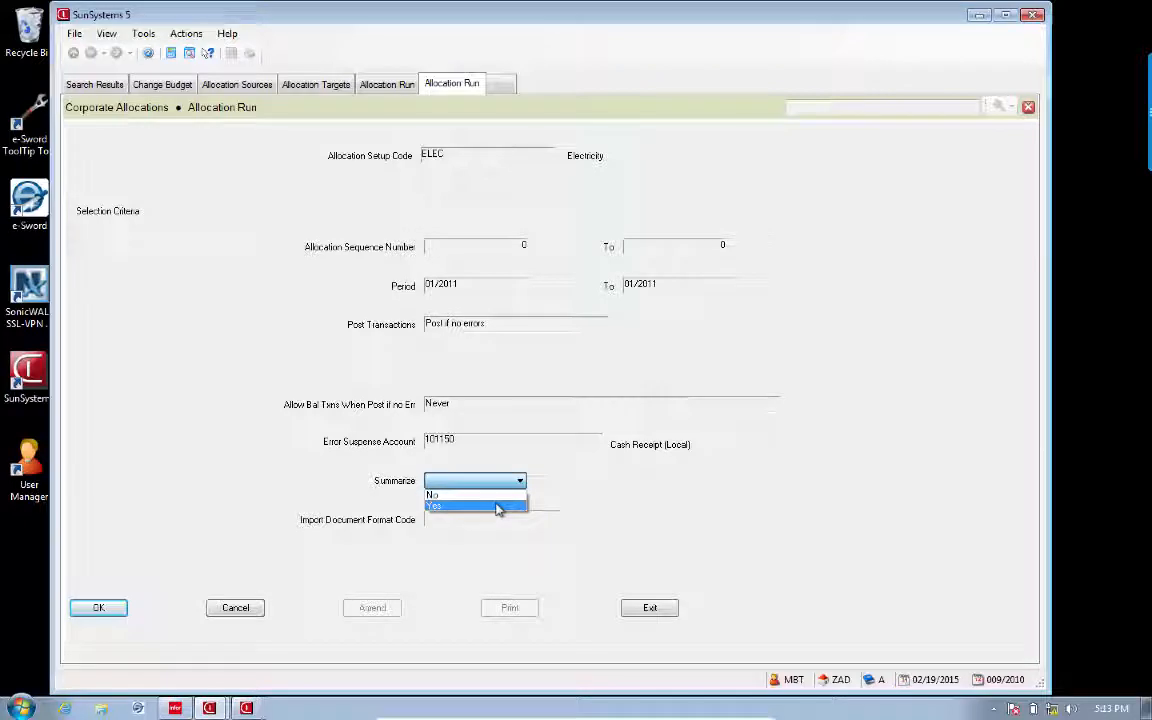
pyautogui.click(497, 507)
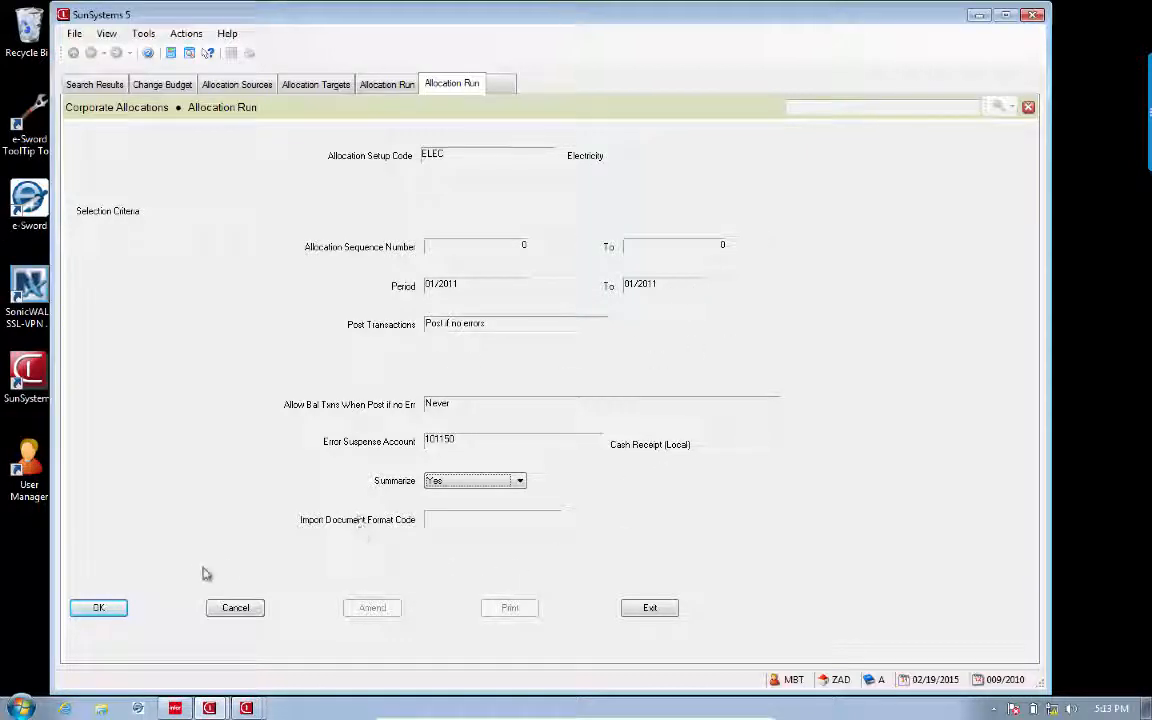
pyautogui.click(99, 608)
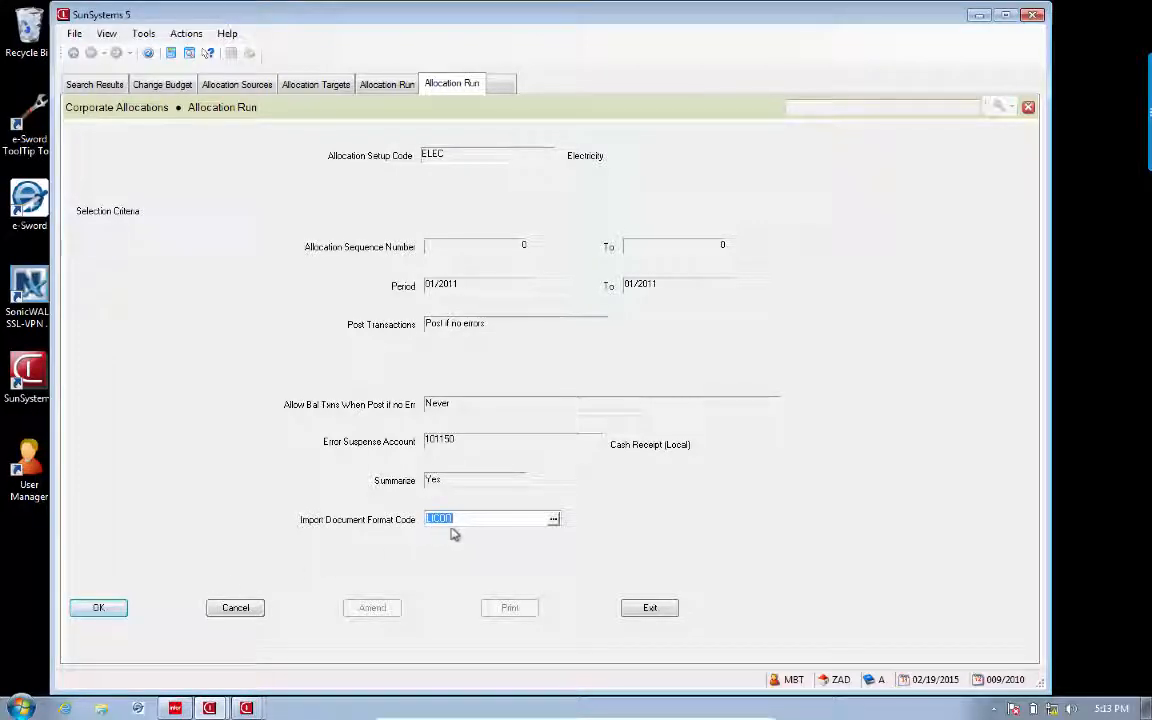
pyautogui.click(101, 608)
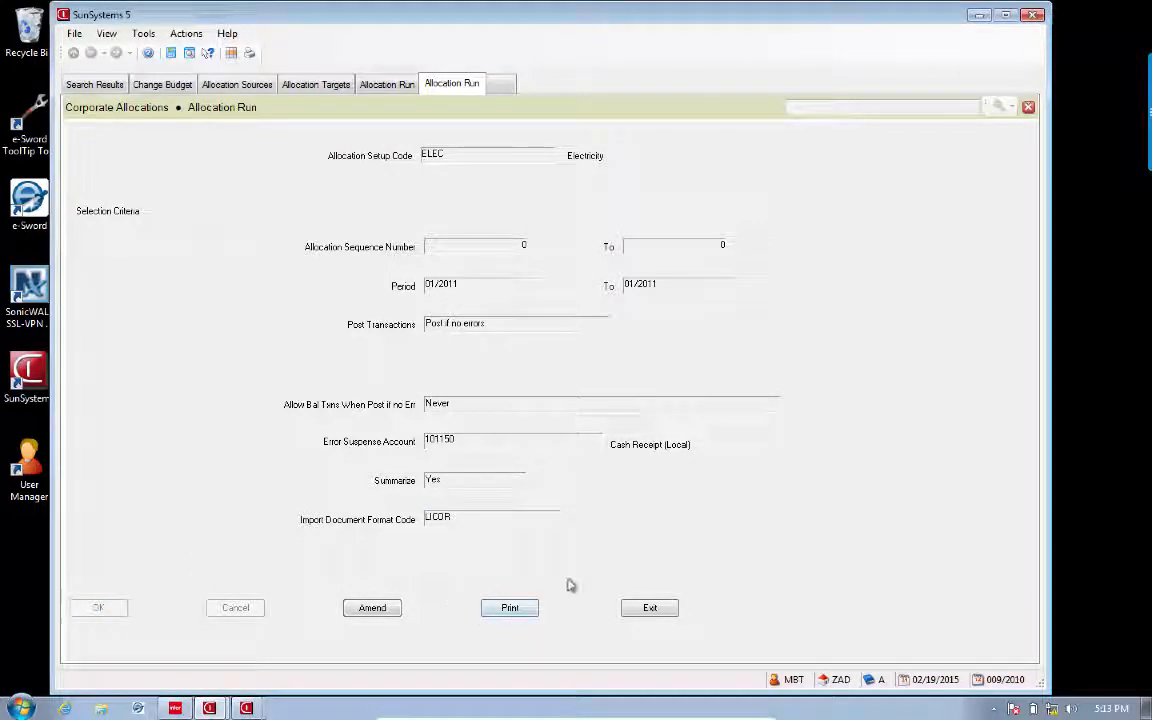
# Step: Run the allocation with document format GA1 set to View output, and cancel the corporate allocation report's parameter editor
pyautogui.click(507, 610)
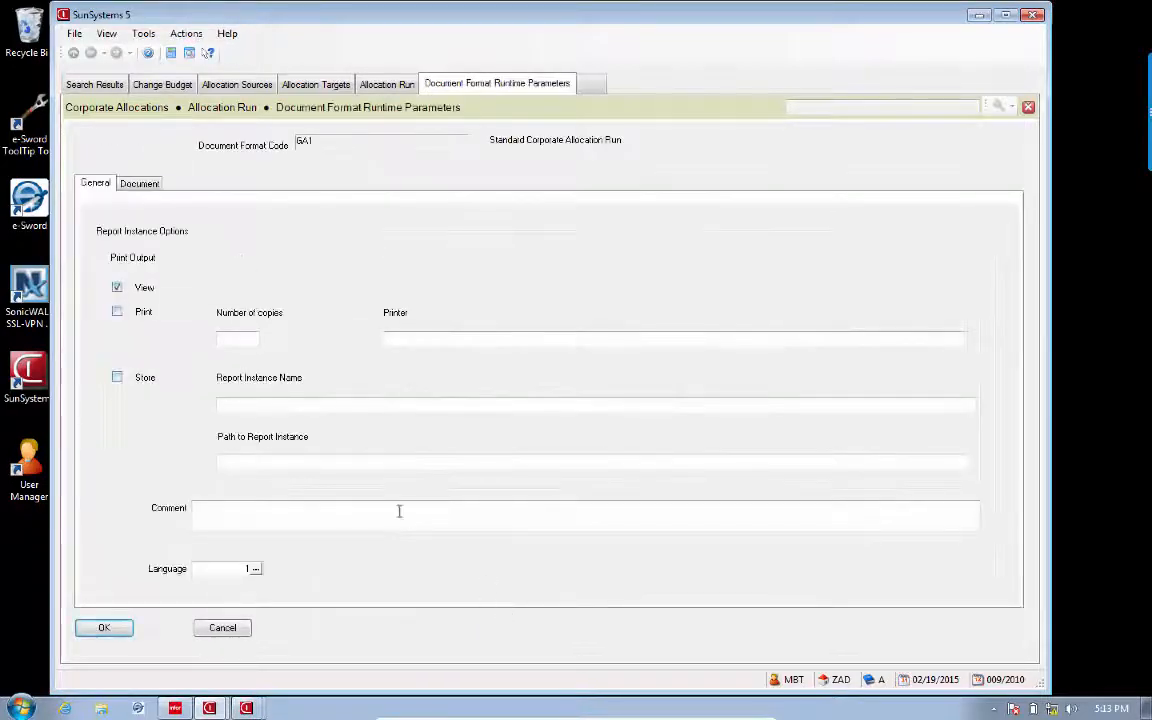
pyautogui.click(105, 628)
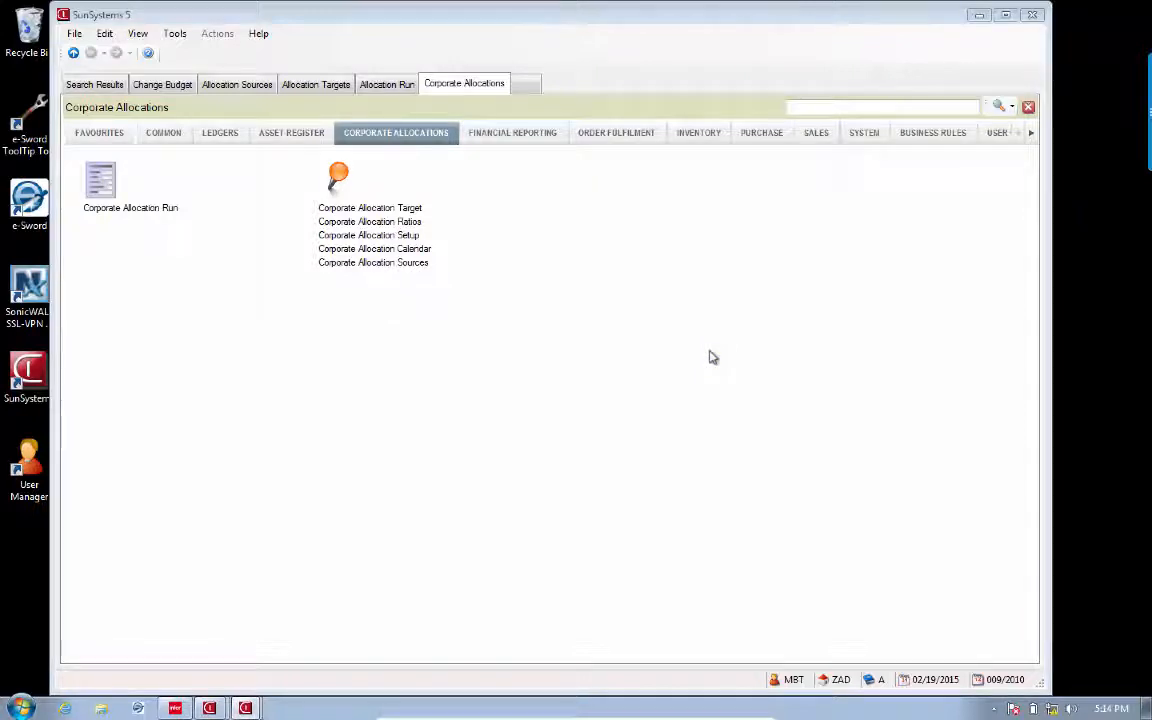
pyautogui.click(243, 710)
pyautogui.click(260, 676)
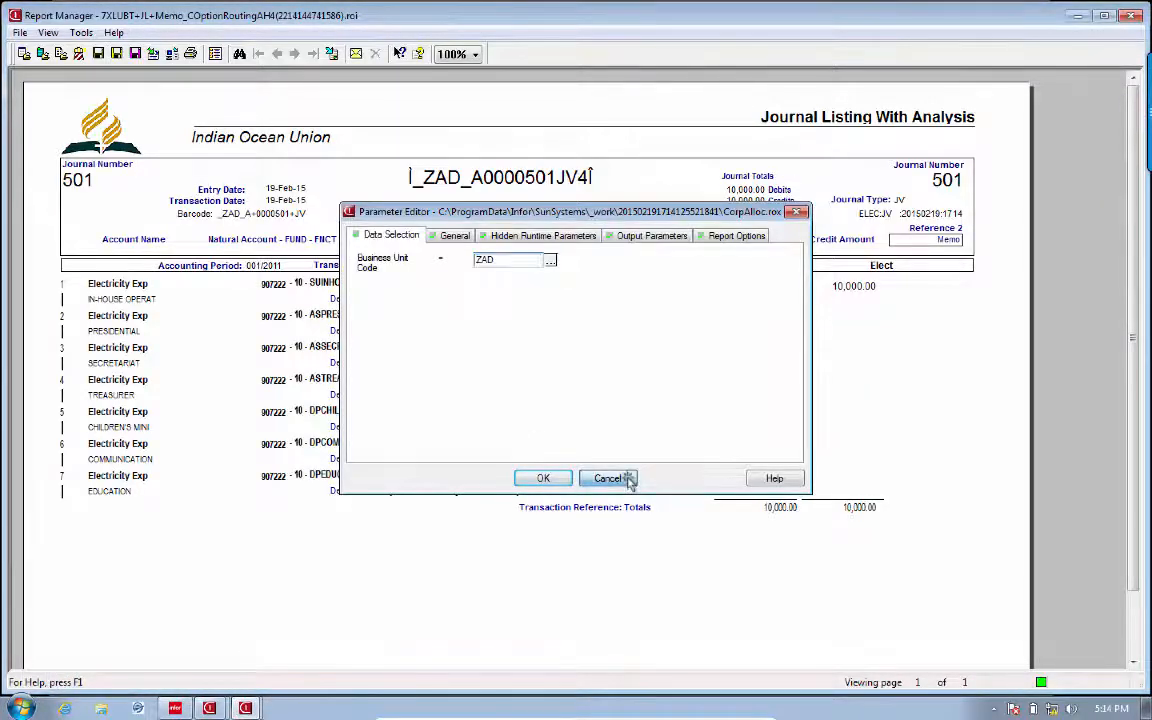
pyautogui.click(612, 478)
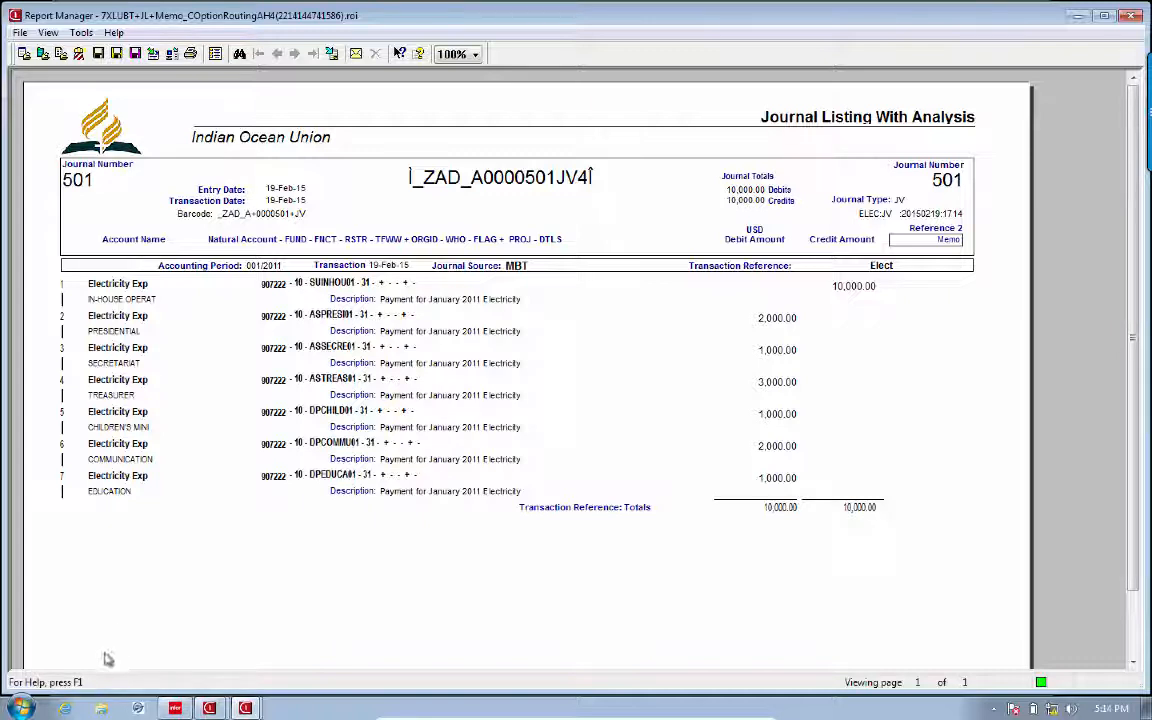
# Step: Compare the source electricity payment journal listing with the new allocation journal listing, and minimize both reports
pyautogui.moveTo(247, 708)
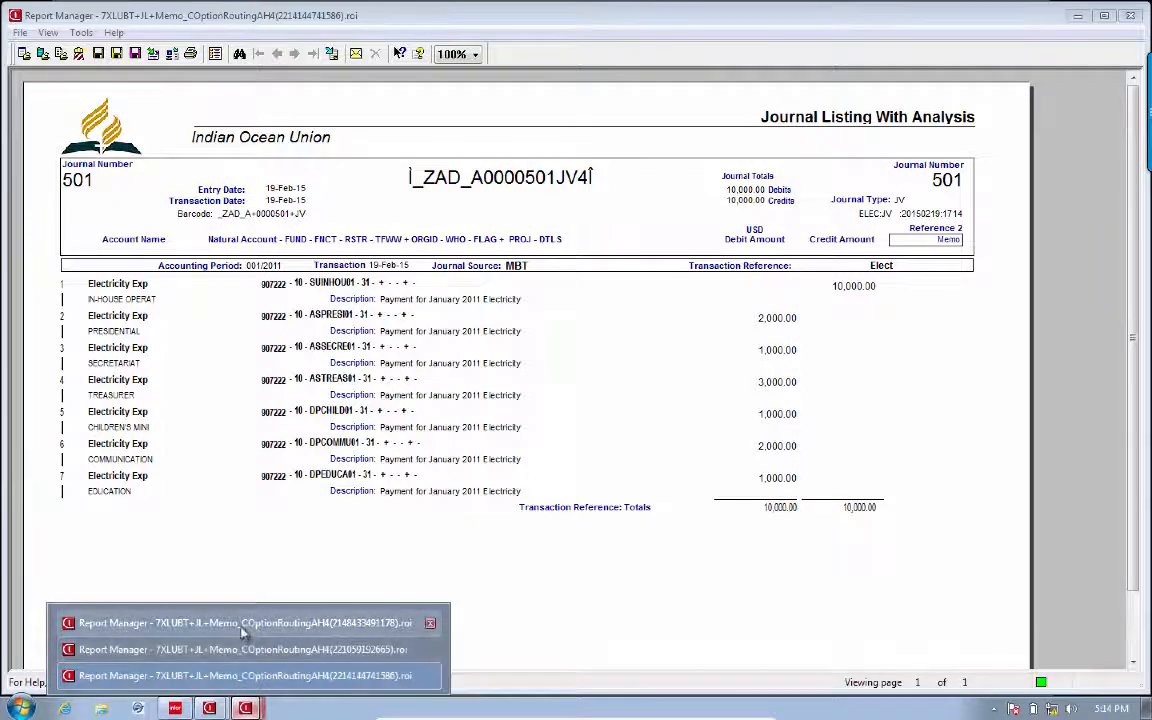
pyautogui.click(1077, 19)
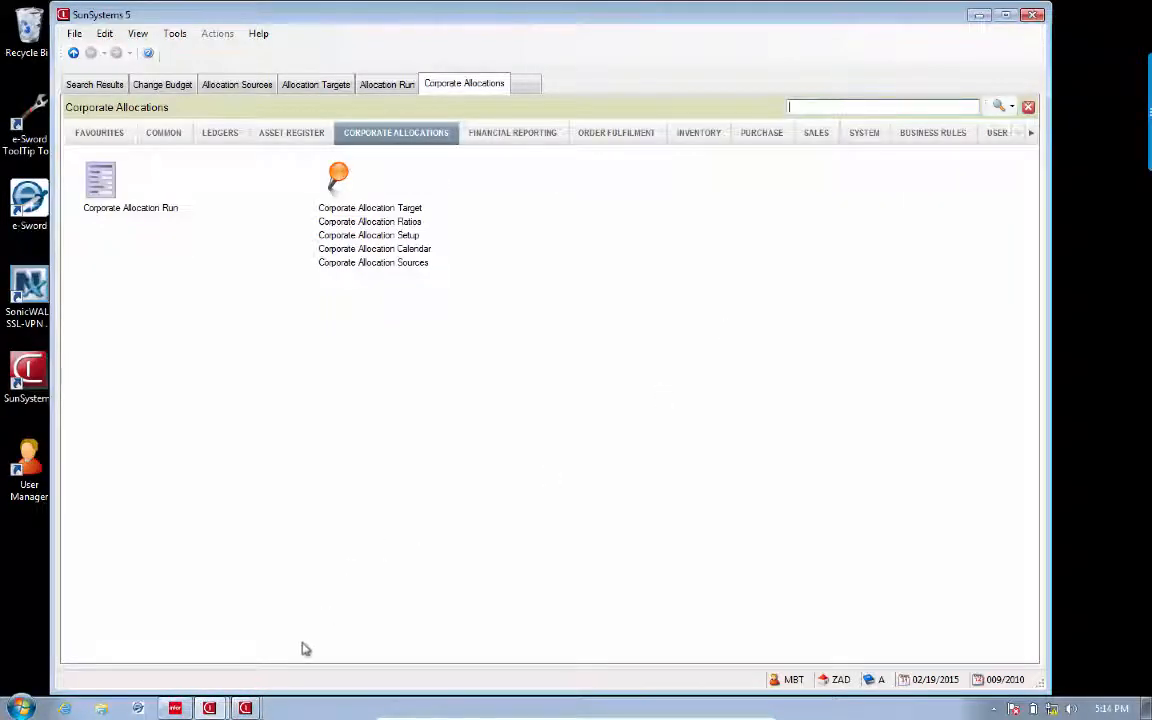
pyautogui.click(246, 707)
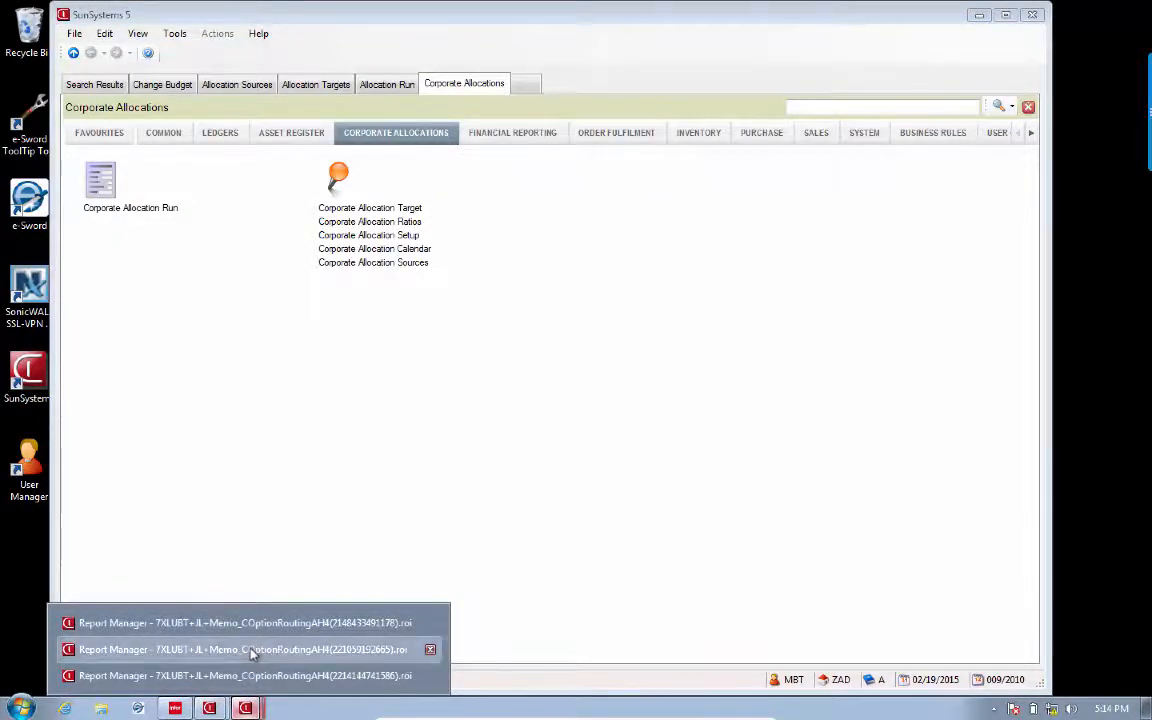
pyautogui.click(253, 651)
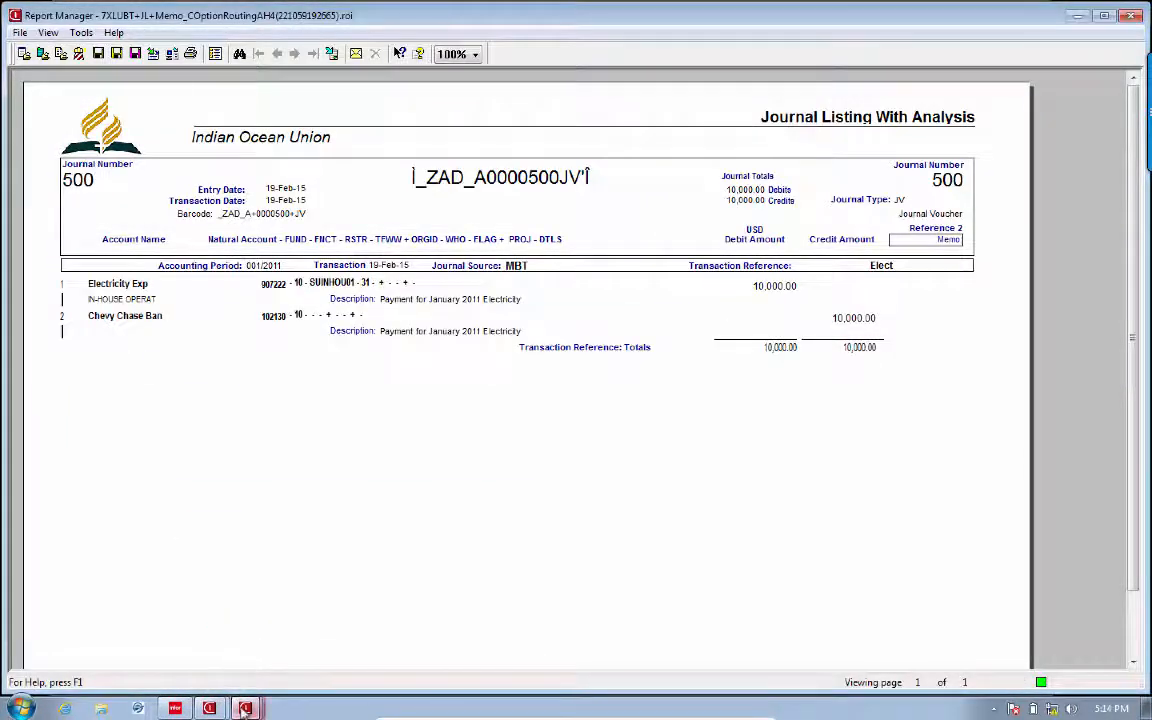
pyautogui.click(245, 707)
pyautogui.click(252, 676)
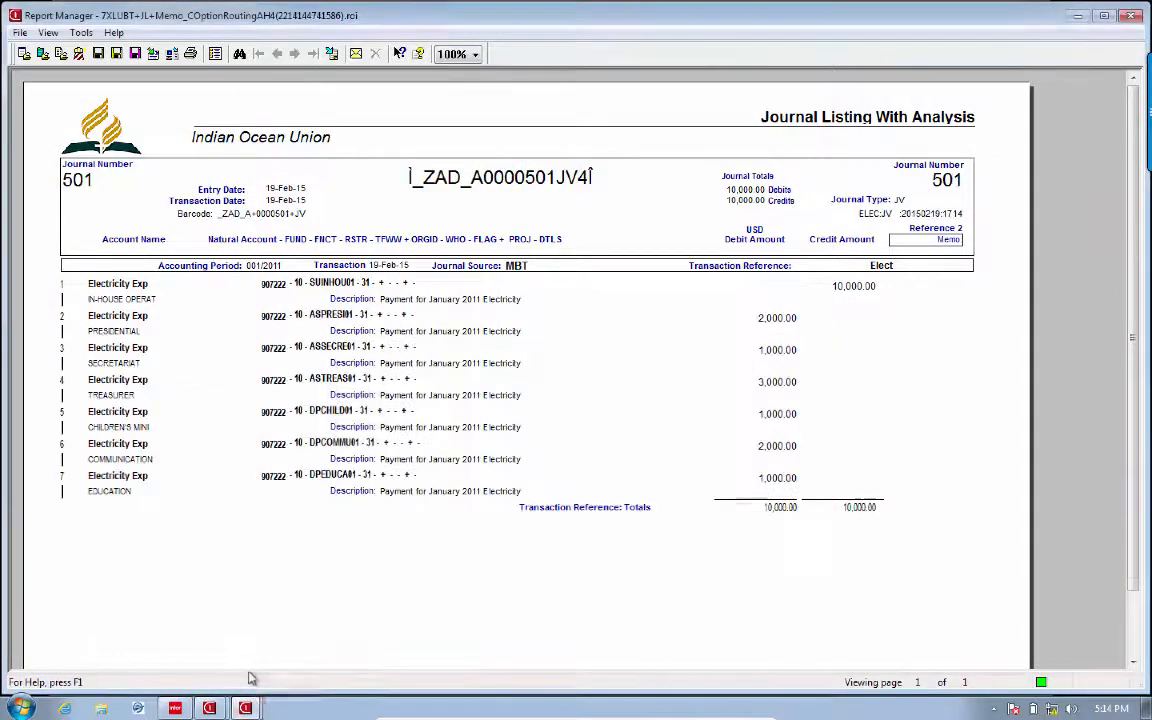
pyautogui.click(1078, 16)
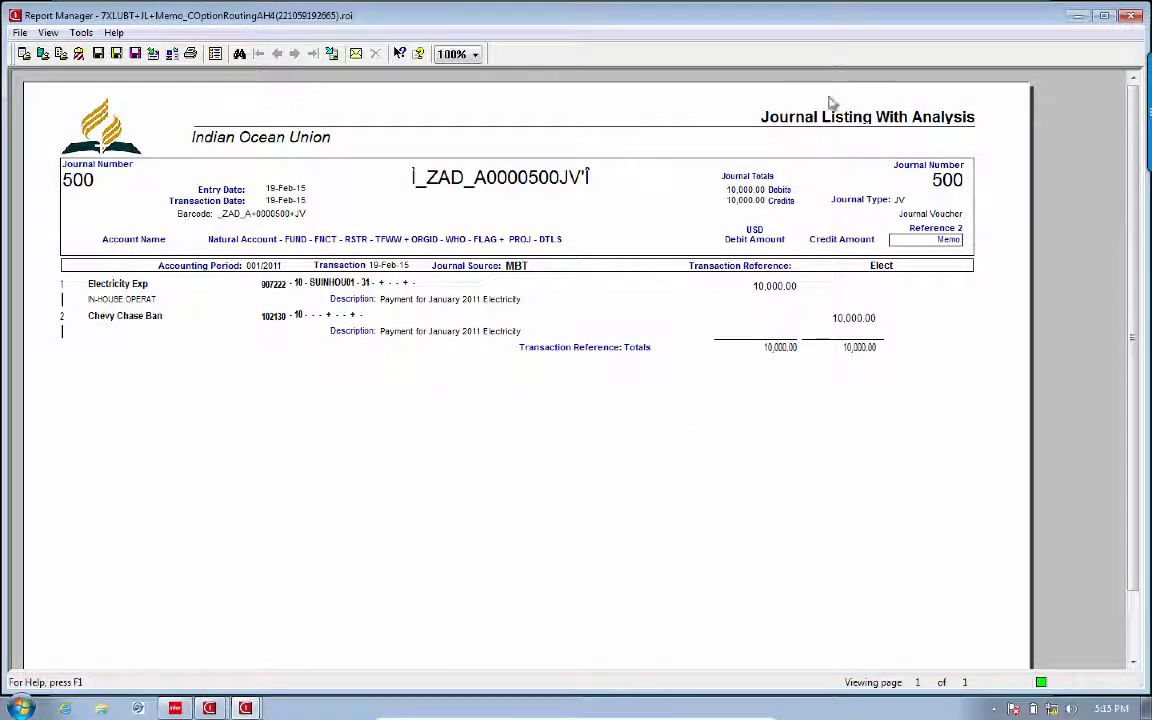
pyautogui.click(1075, 18)
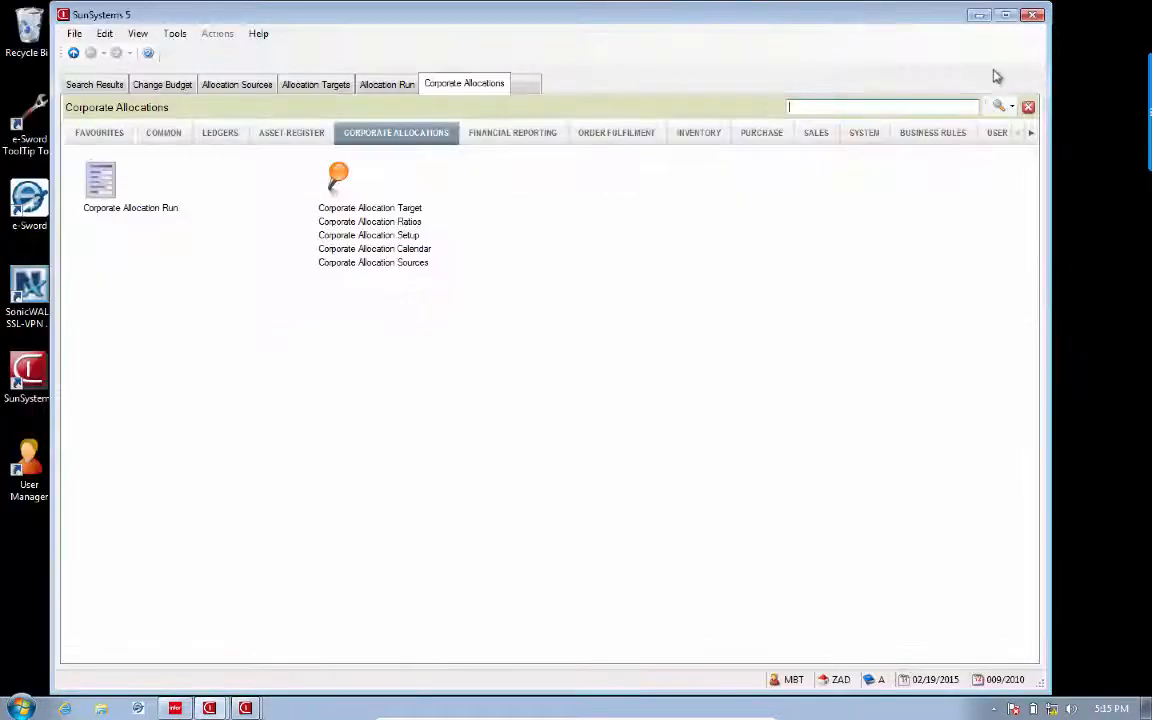
pyautogui.click(979, 17)
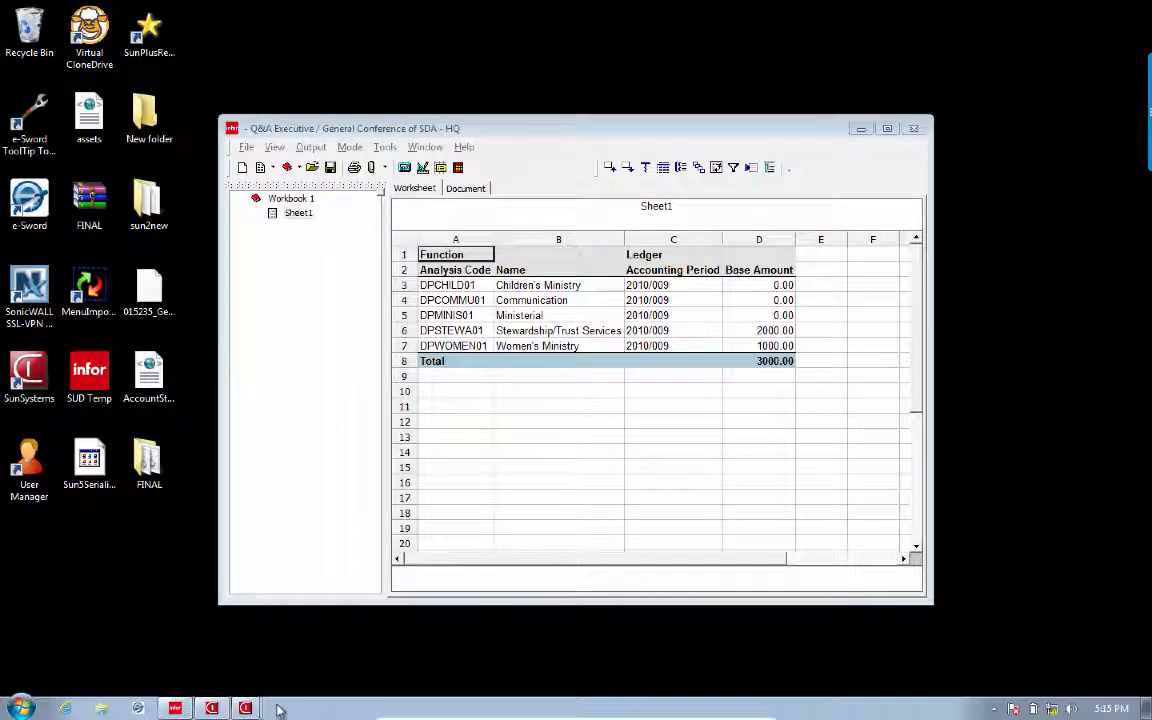
pyautogui.moveTo(245, 708)
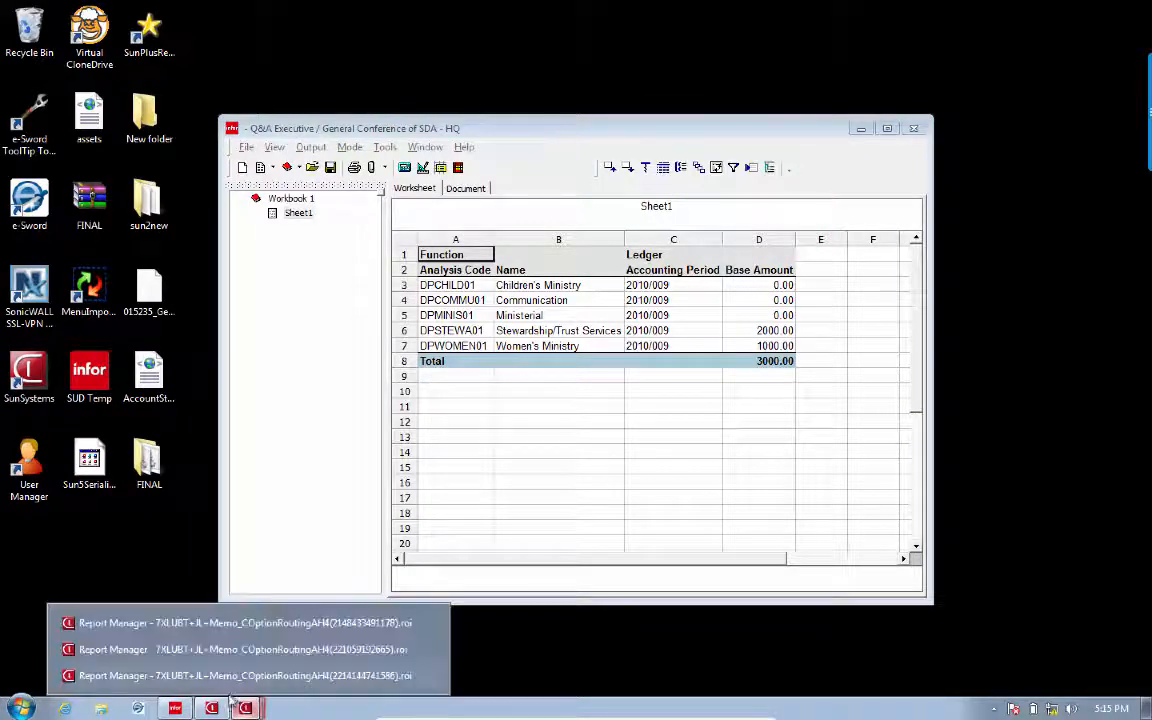
pyautogui.click(200, 622)
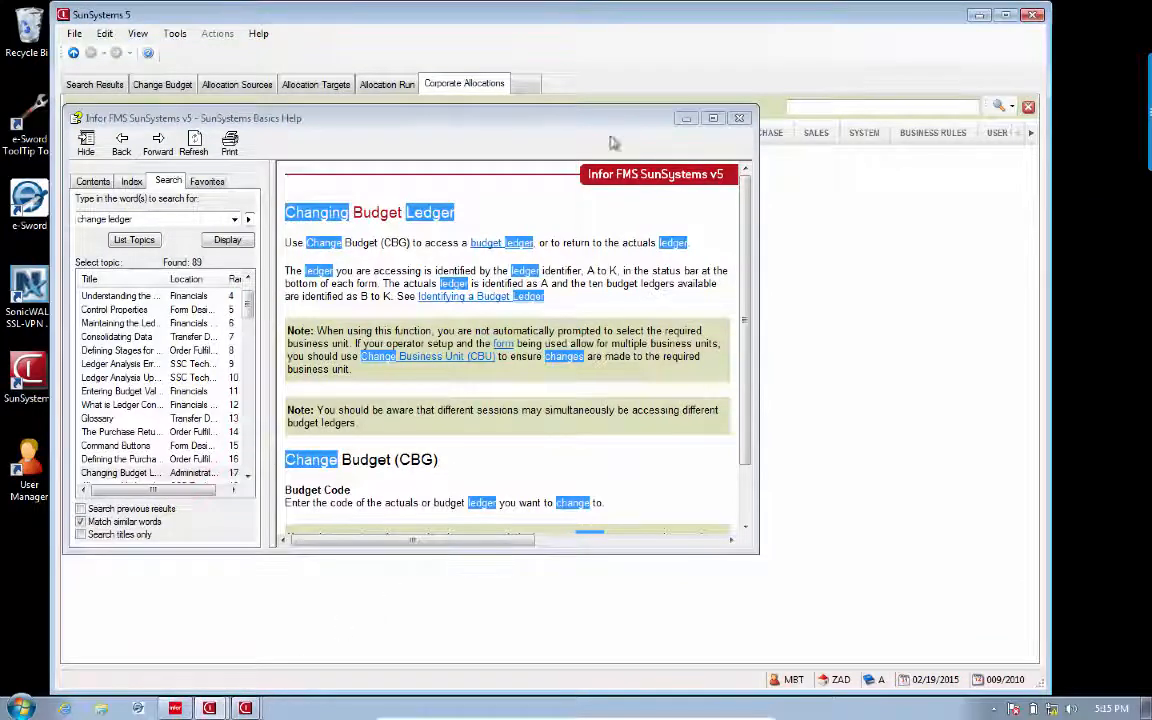
pyautogui.click(687, 119)
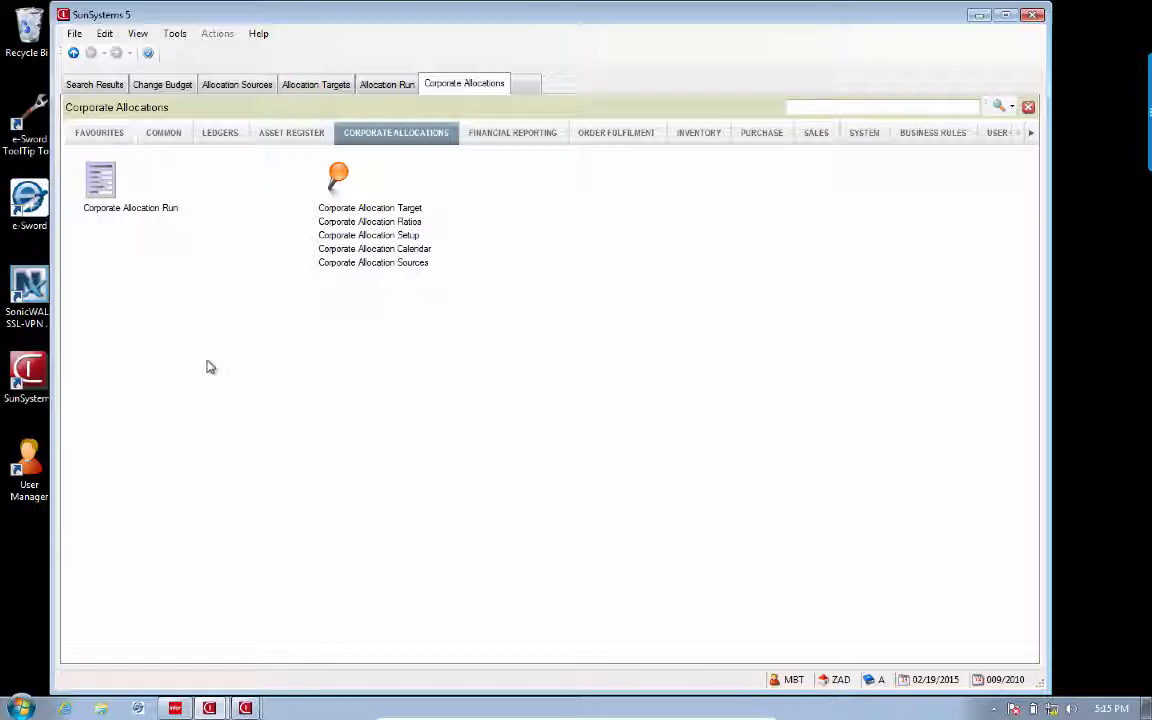
# Step: Compare the departments' floor space journal listing with the allocated electricity journal listing, and minimize both reports
pyautogui.moveTo(245, 707)
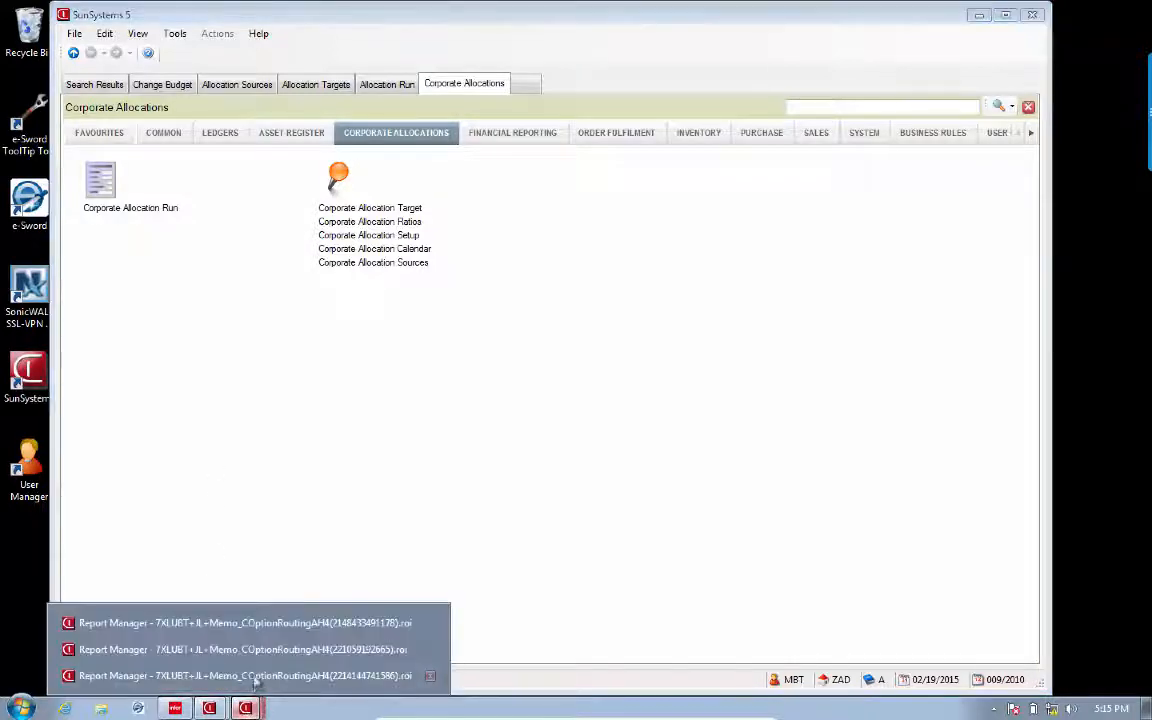
pyautogui.click(249, 622)
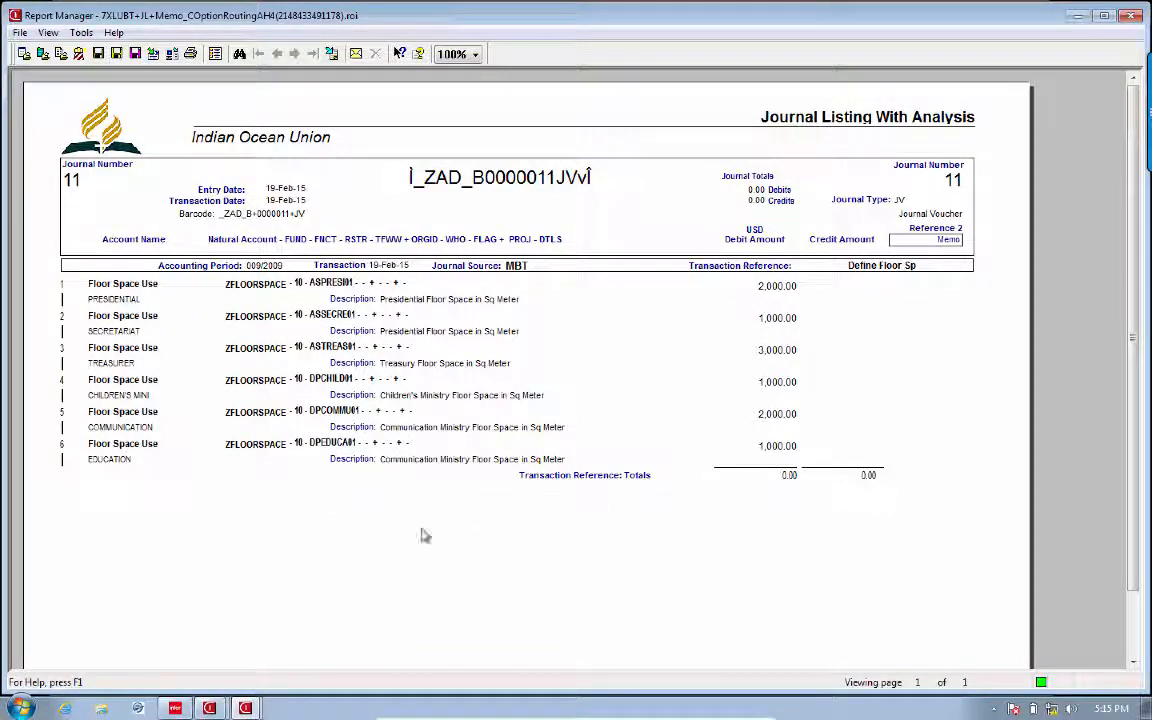
pyautogui.click(245, 709)
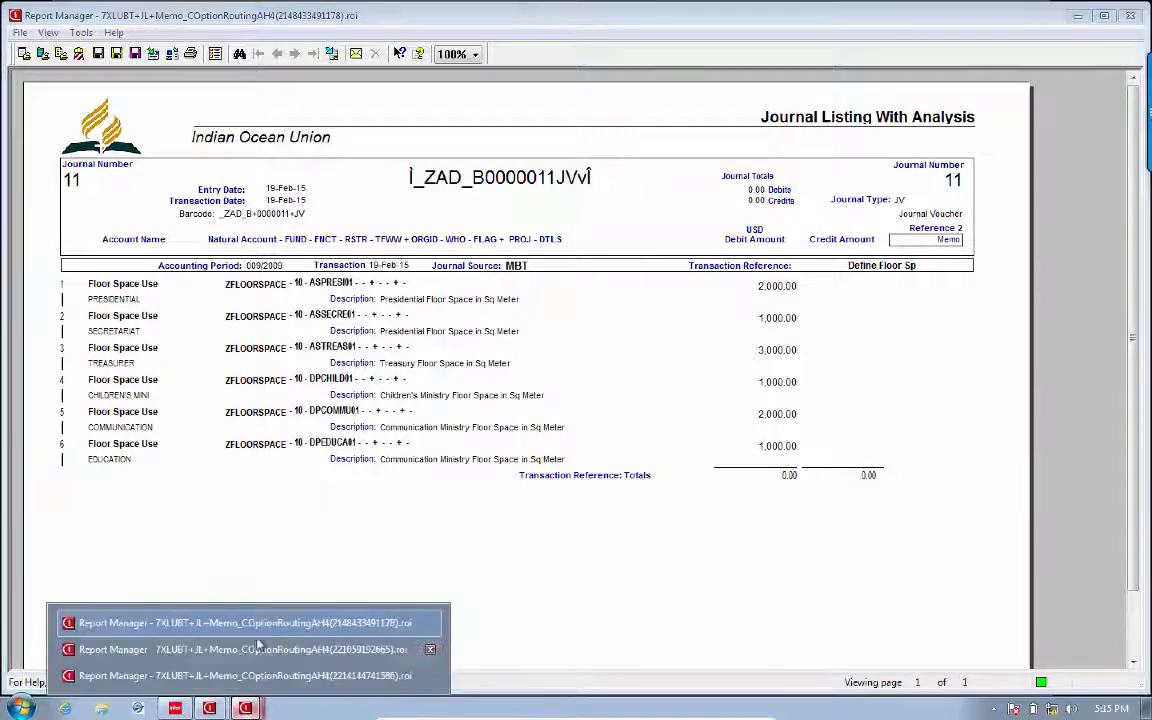
pyautogui.click(250, 676)
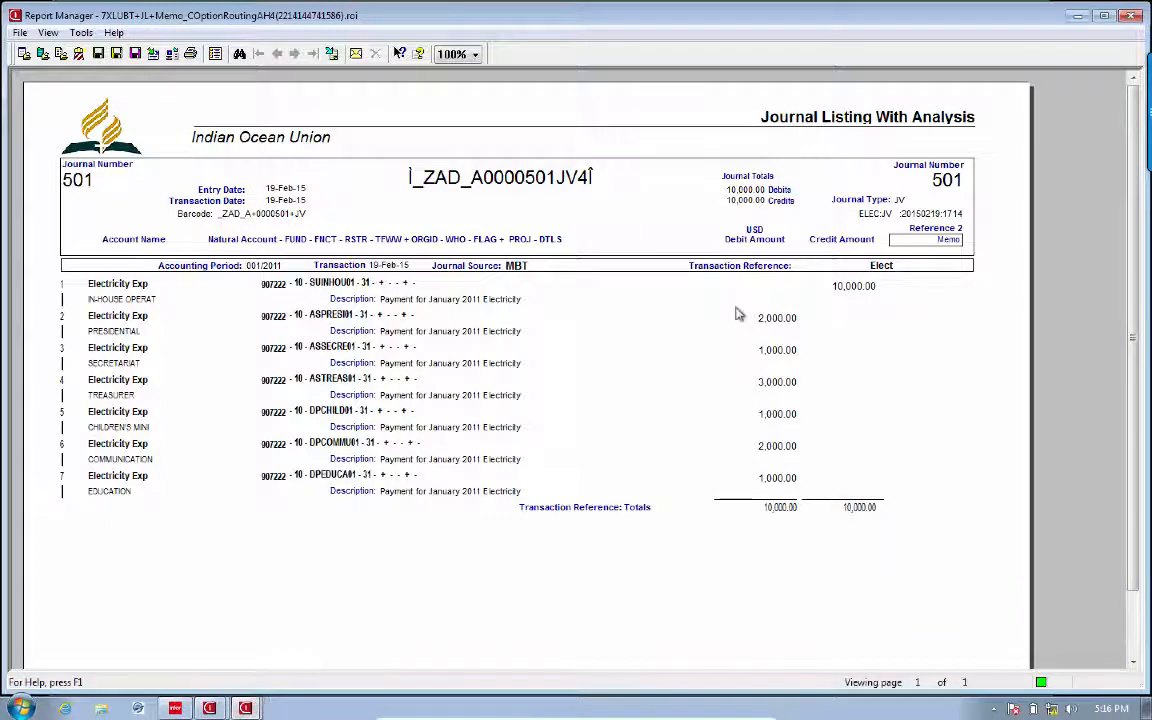
pyautogui.click(1079, 17)
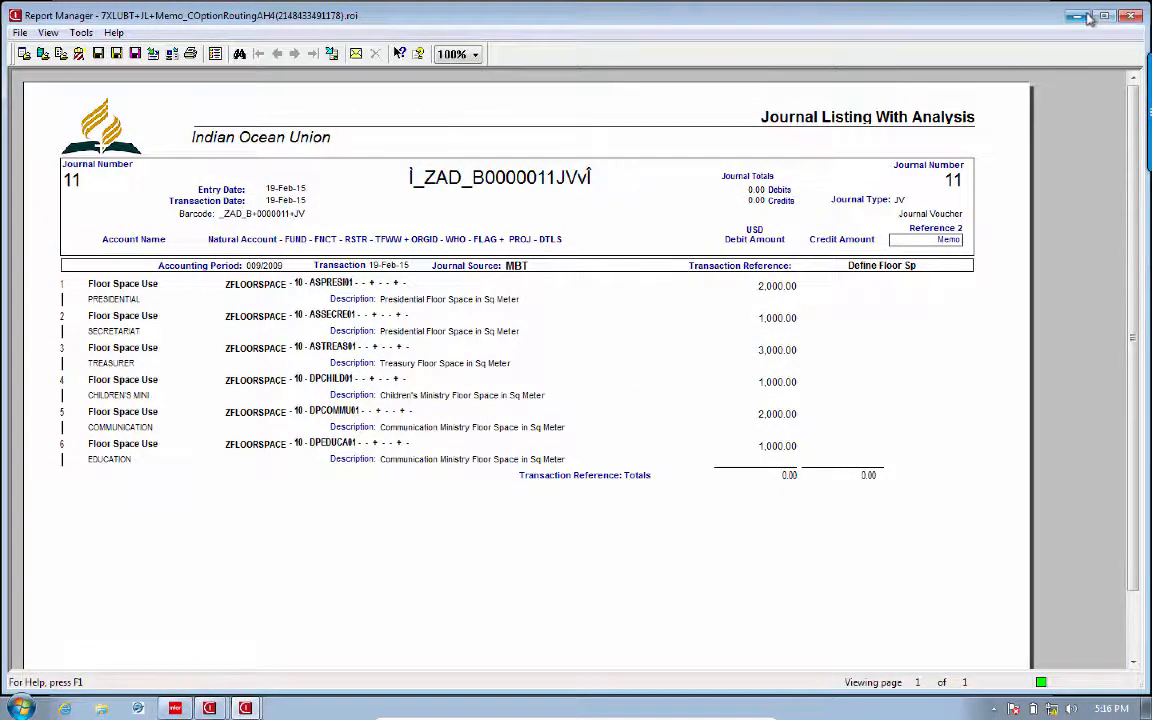
pyautogui.click(1080, 17)
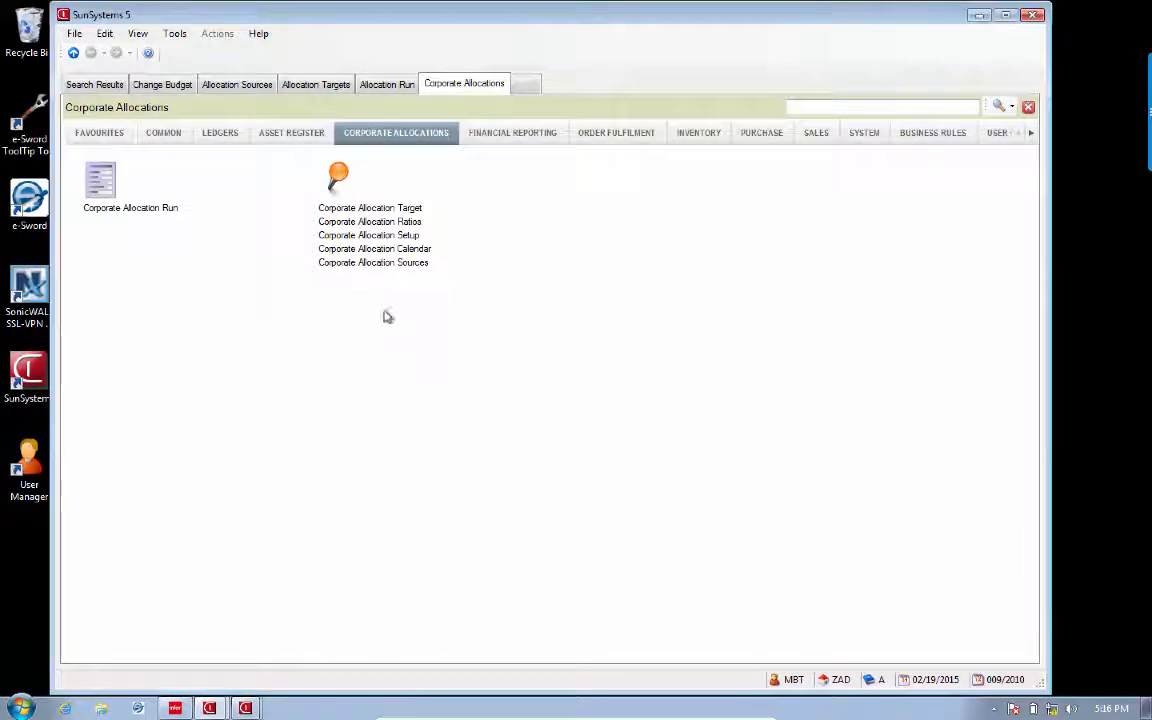
# Step: Start a new Corporate Allocation Run and look up and accept ELEC as the allocation setup code
pyautogui.click(152, 212)
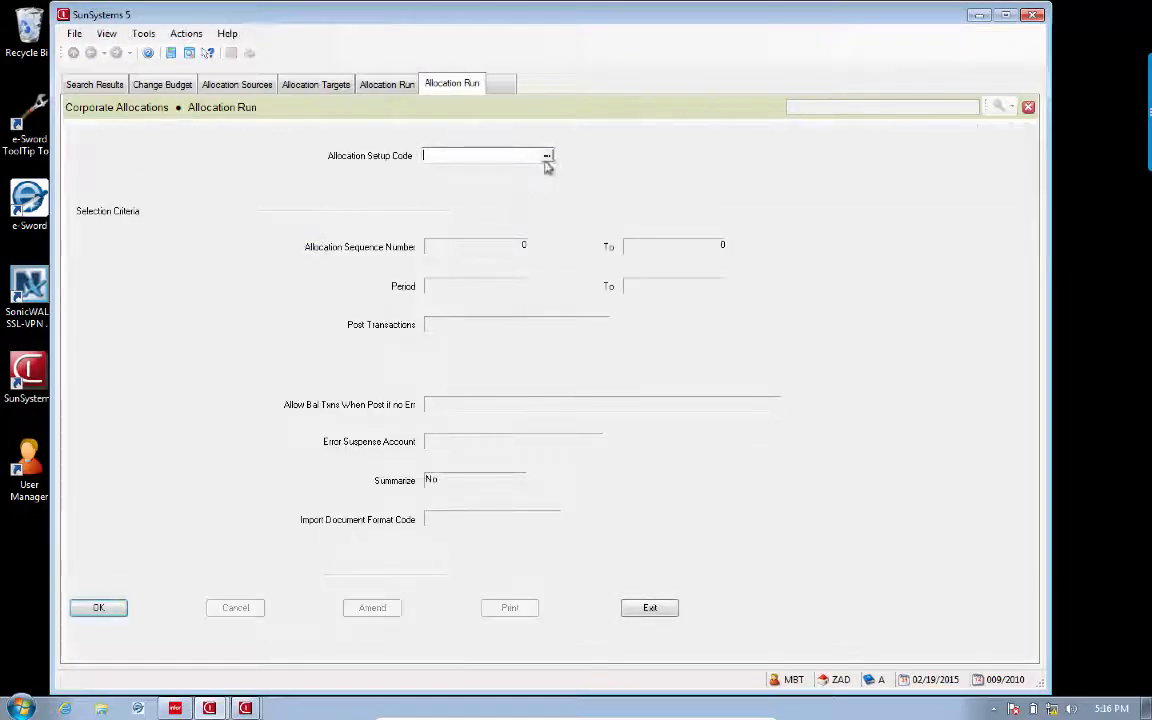
pyautogui.click(546, 156)
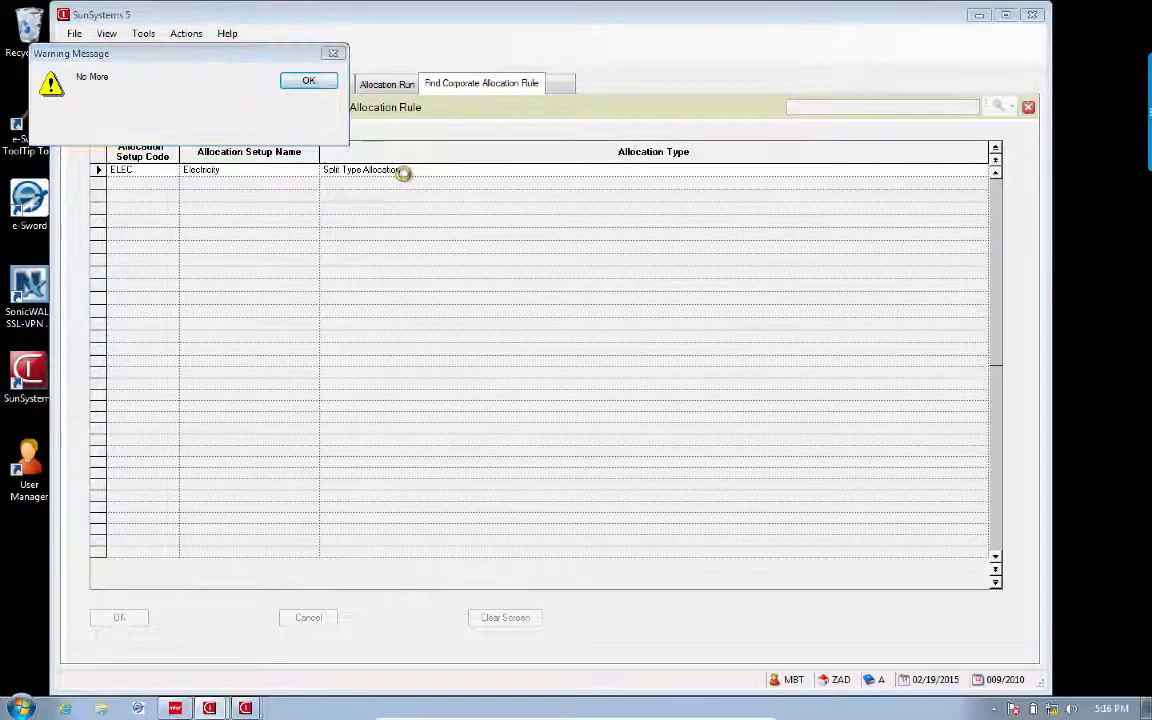
pyautogui.click(311, 83)
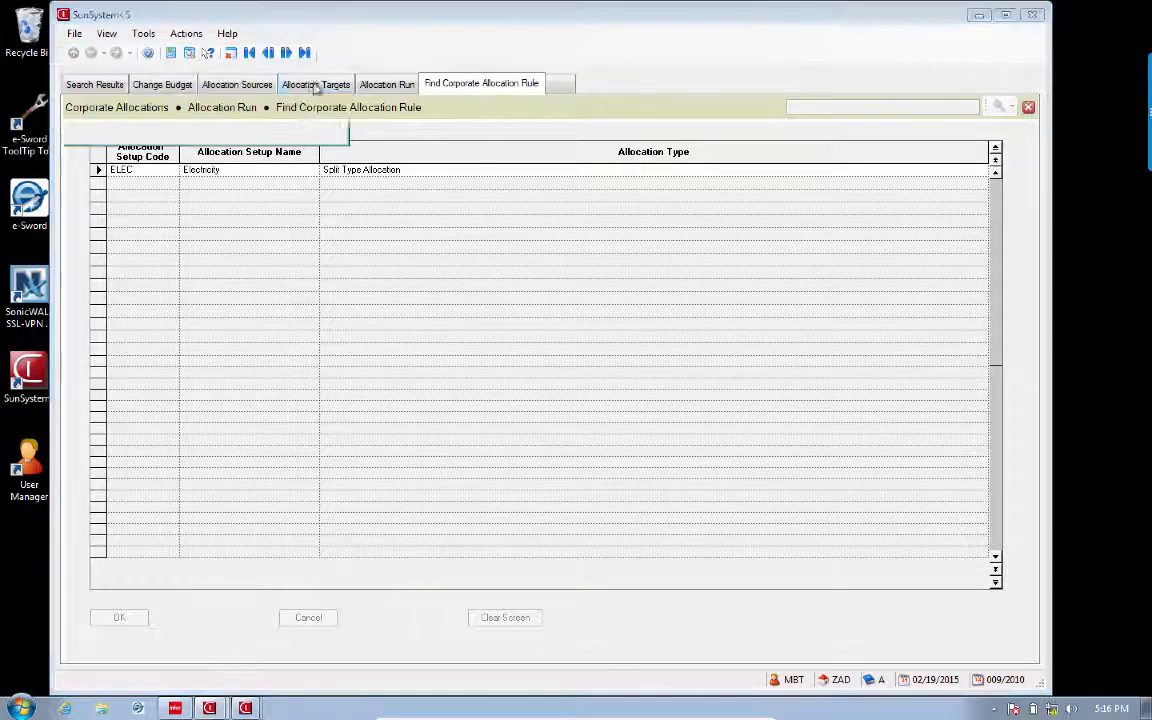
pyautogui.click(120, 618)
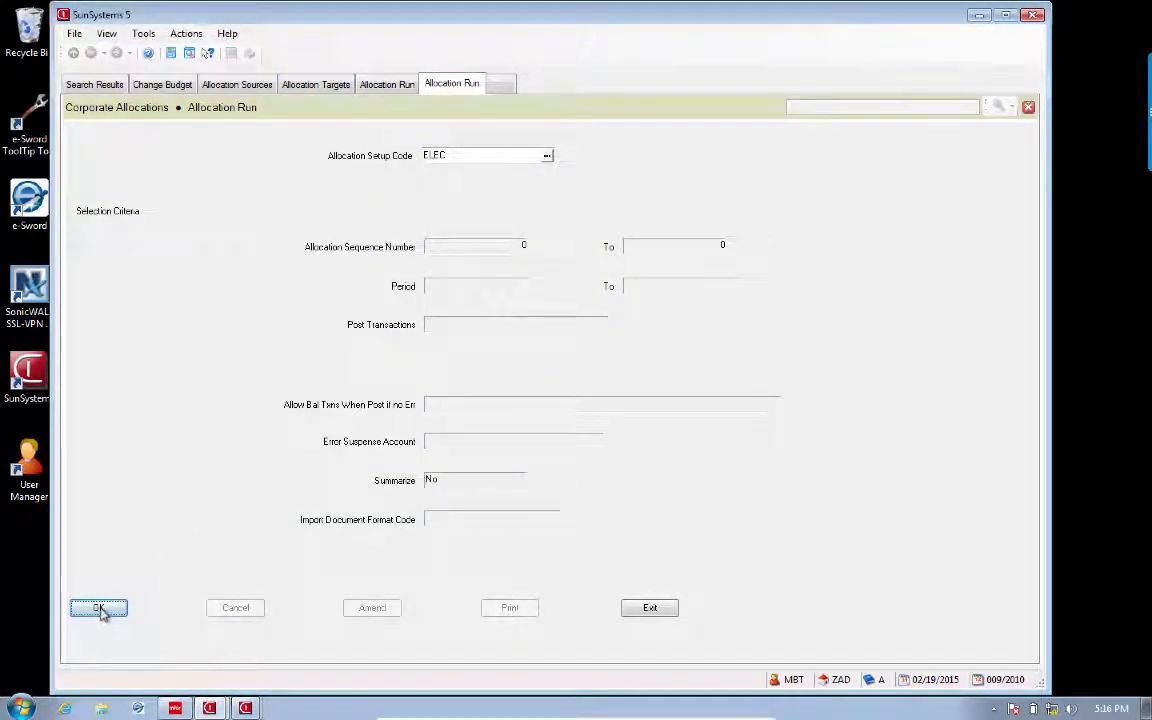
pyautogui.click(95, 610)
pyautogui.click(98, 607)
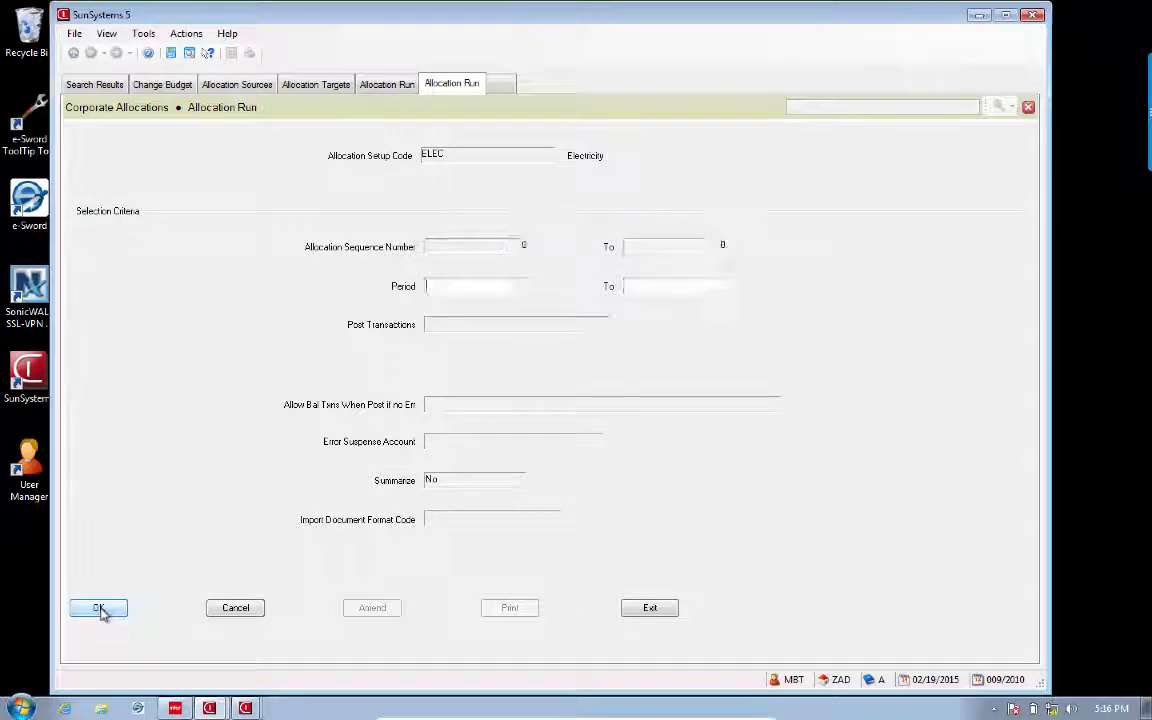
# Step: Set the allocation run's period range from 01/2011 to 01/2011 and accept it
pyautogui.write('20')
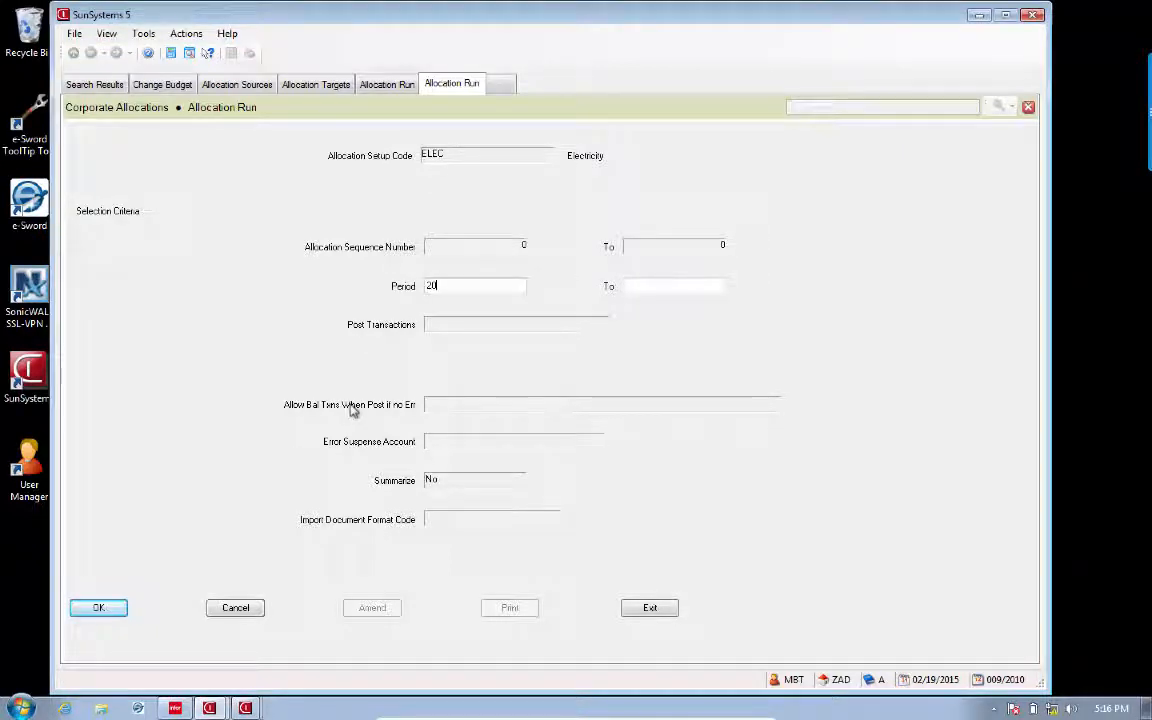
pyautogui.write('11')
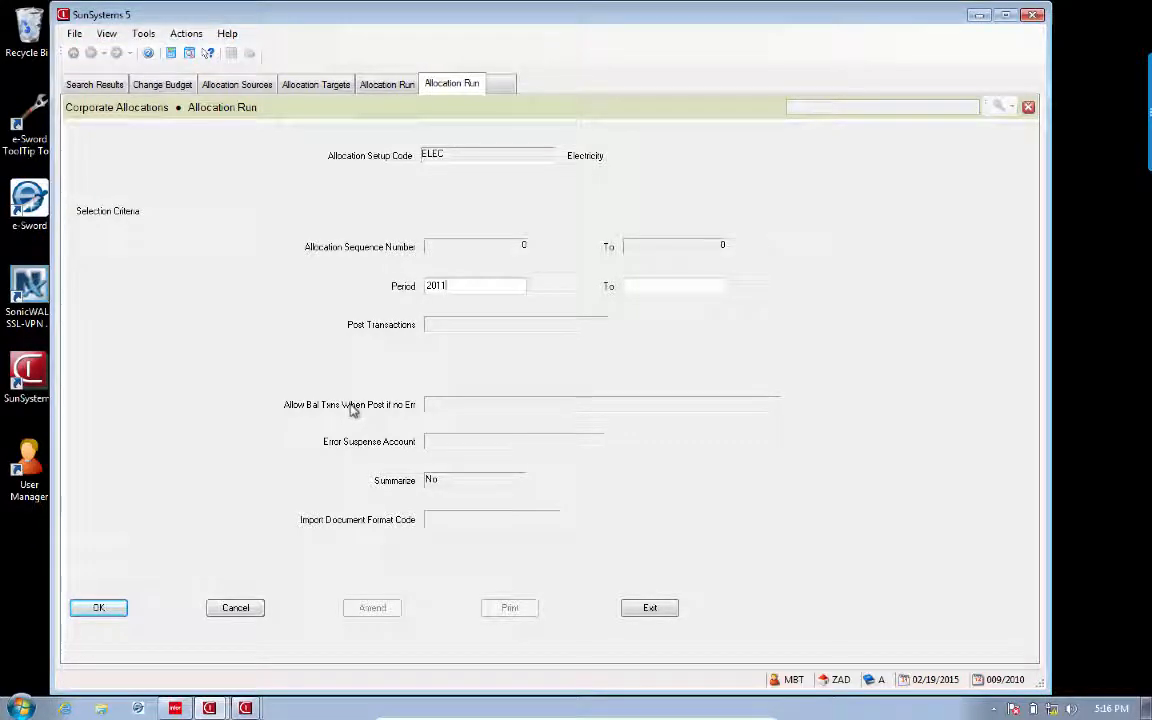
pyautogui.write('01/2001')
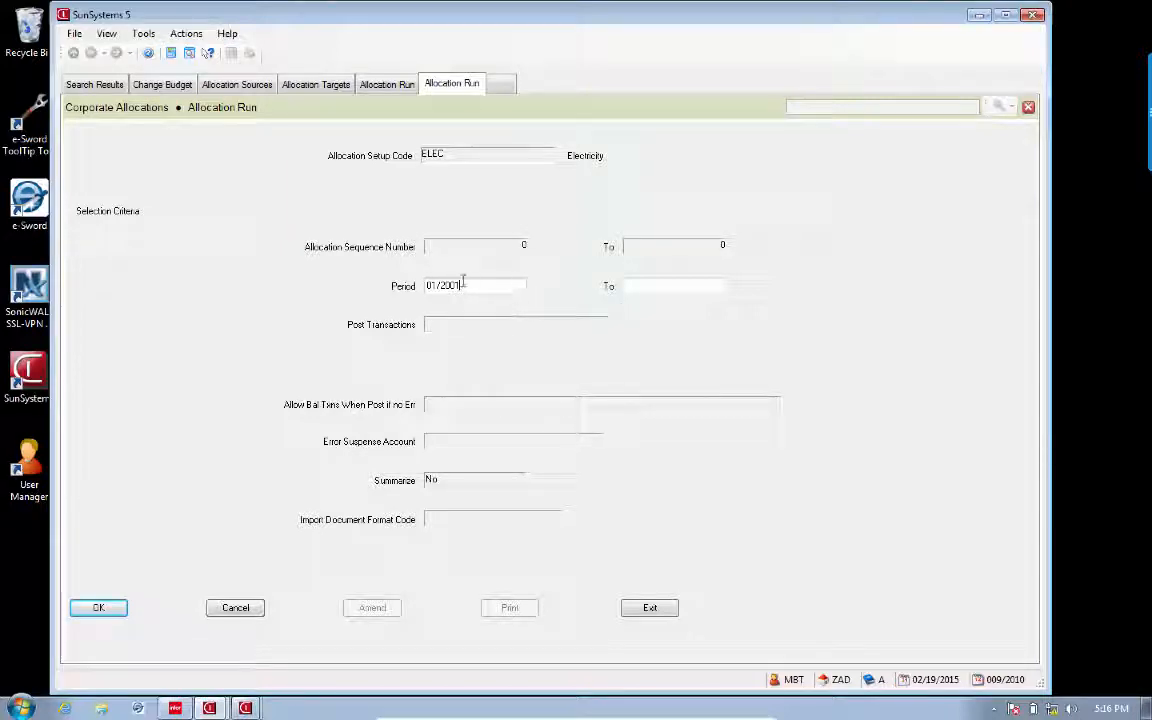
pyautogui.press('BackSpace')
pyautogui.write('11')
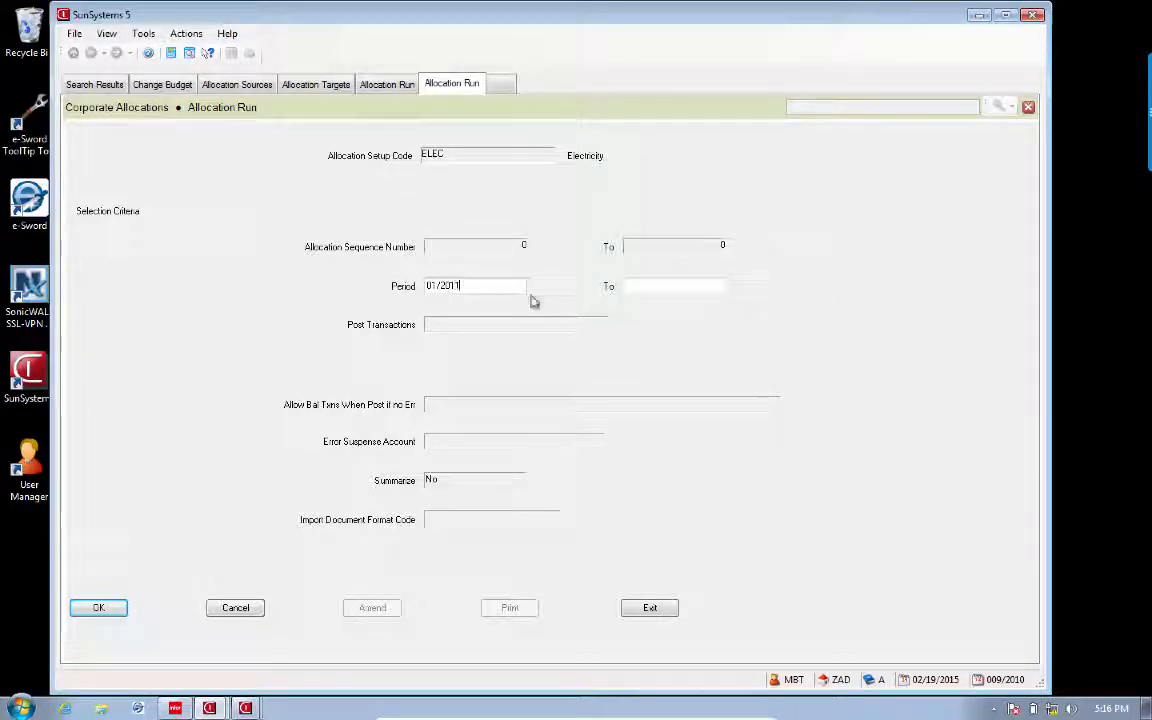
pyautogui.click(630, 288)
pyautogui.write('01')
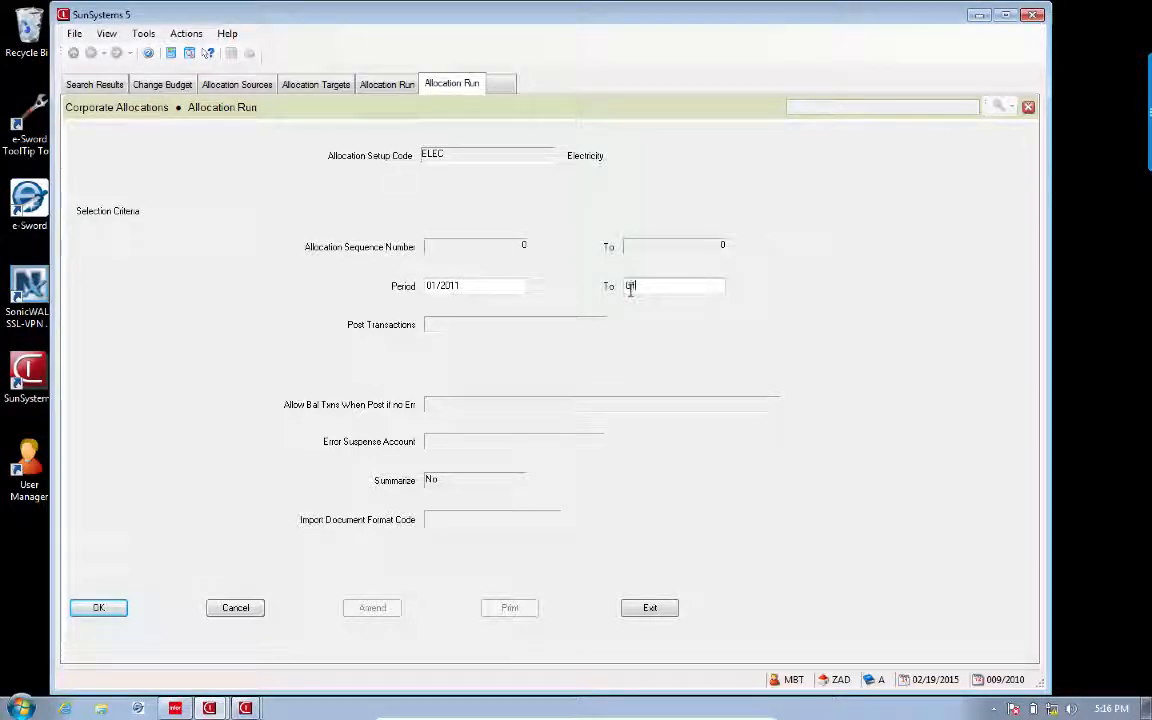
pyautogui.write('/2011')
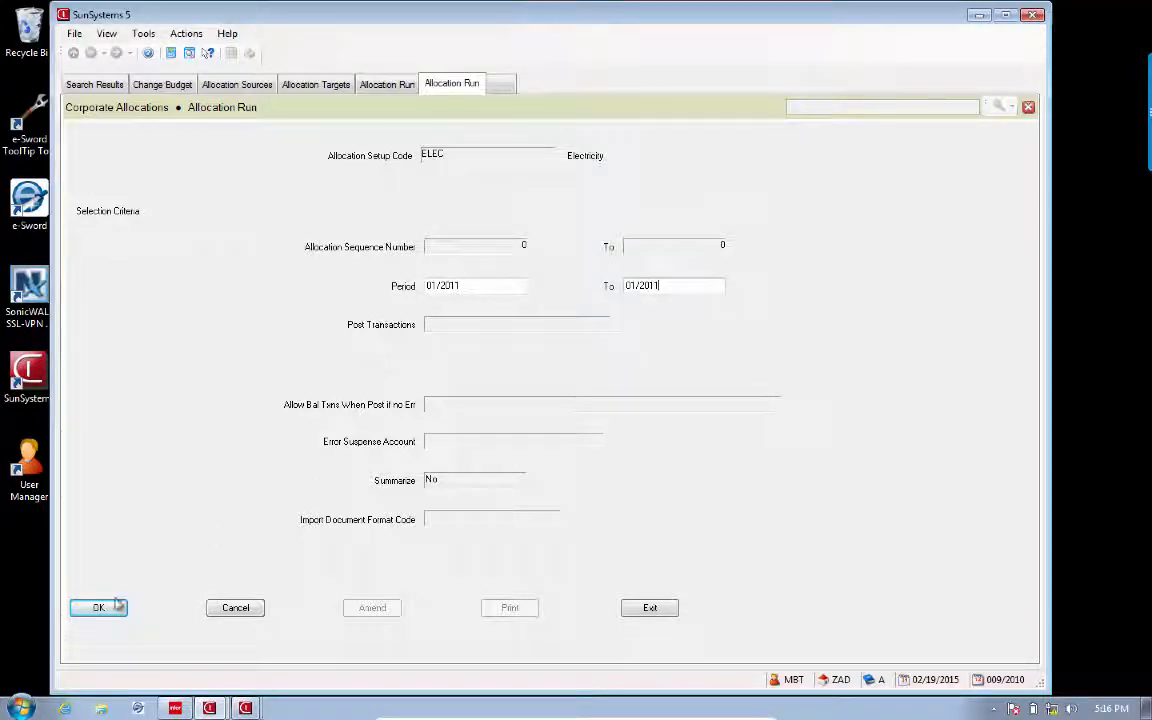
pyautogui.press('Tab')
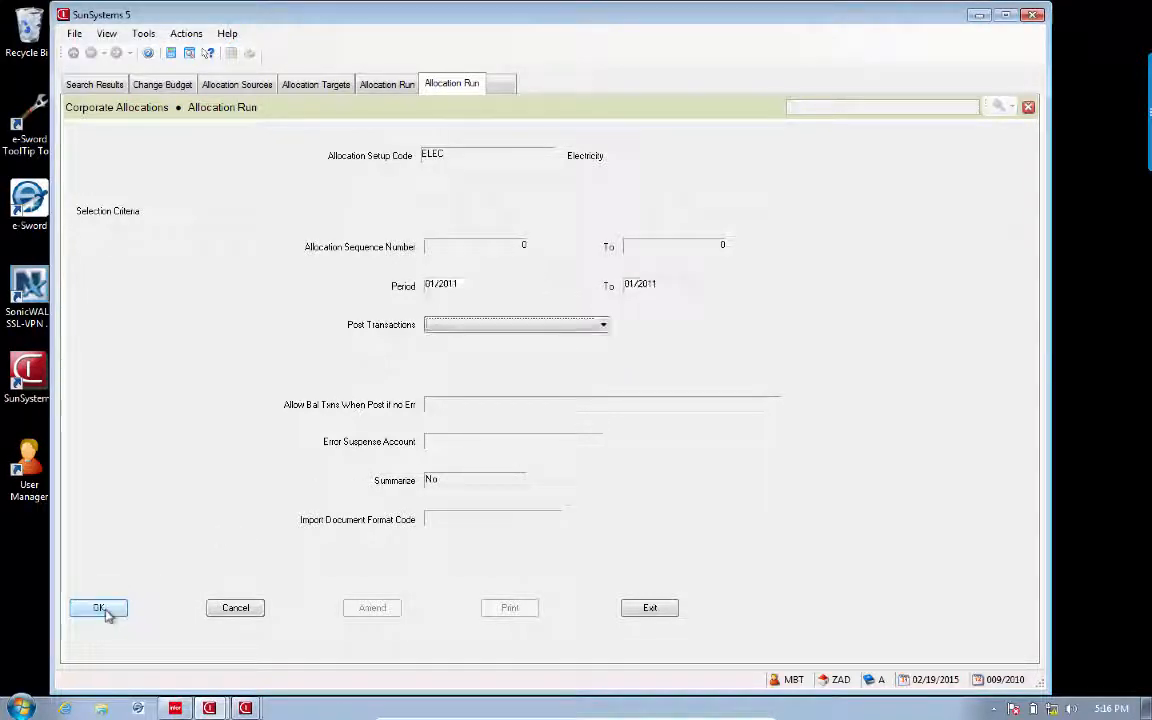
# Step: Set Post Transactions to Validate only for the ELEC allocation run and review the other posting options
pyautogui.click(604, 326)
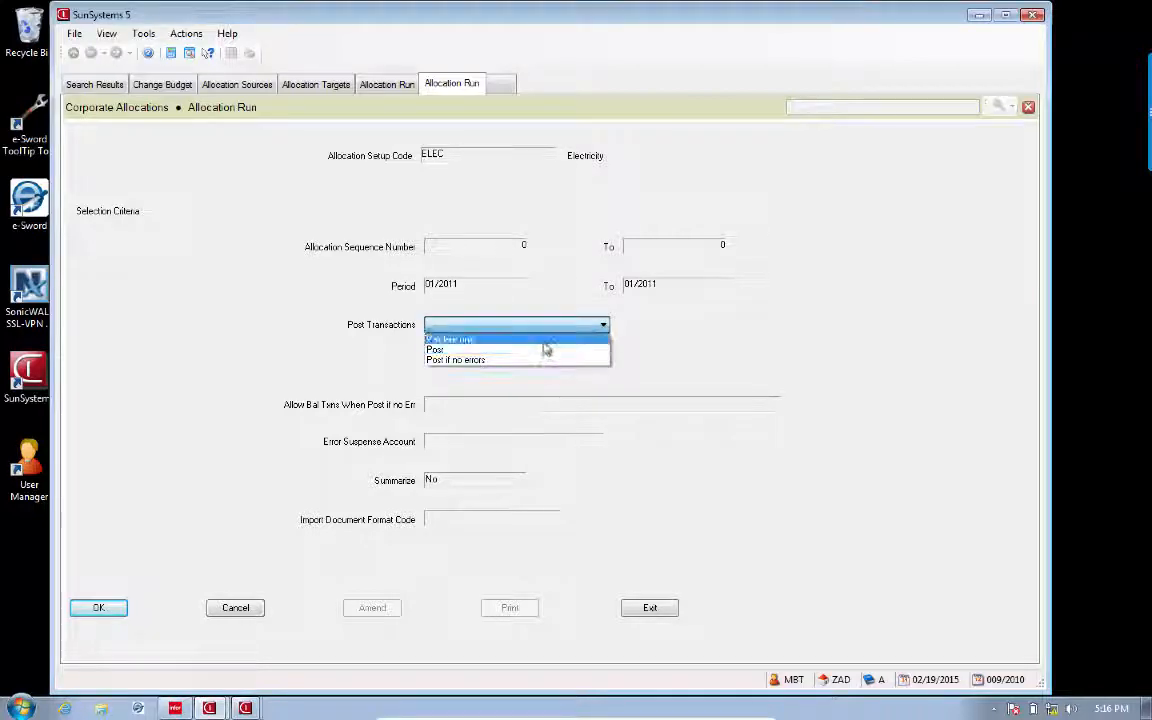
pyautogui.click(545, 340)
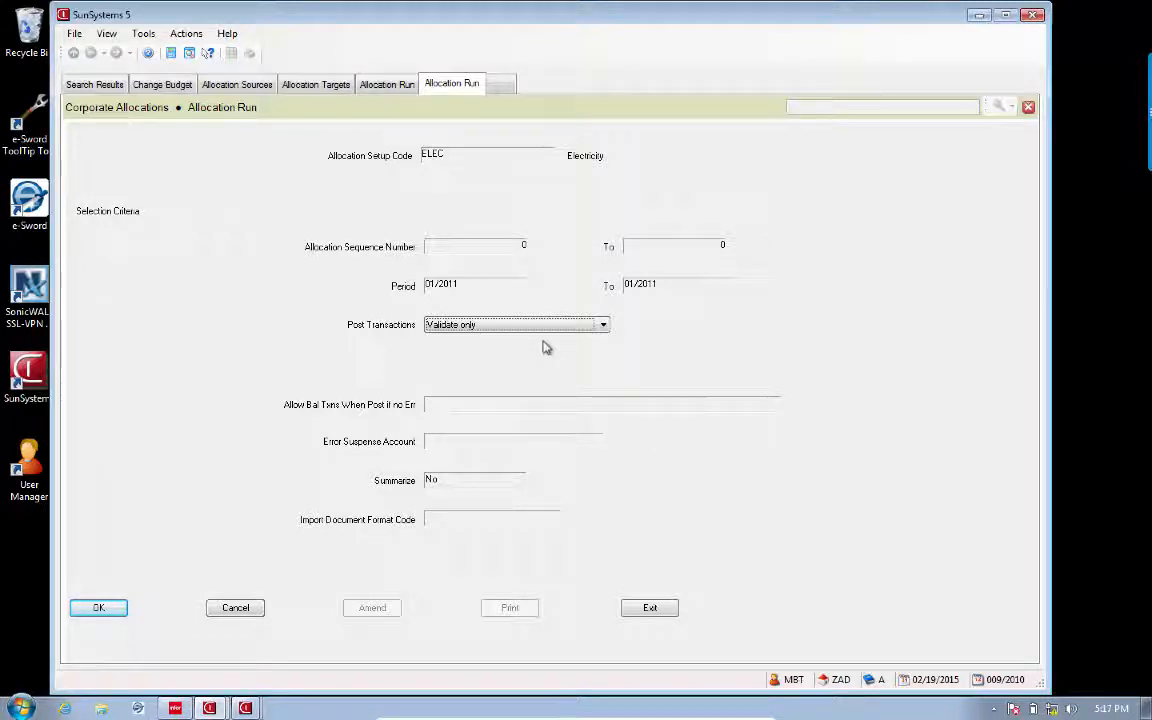
pyautogui.click(604, 325)
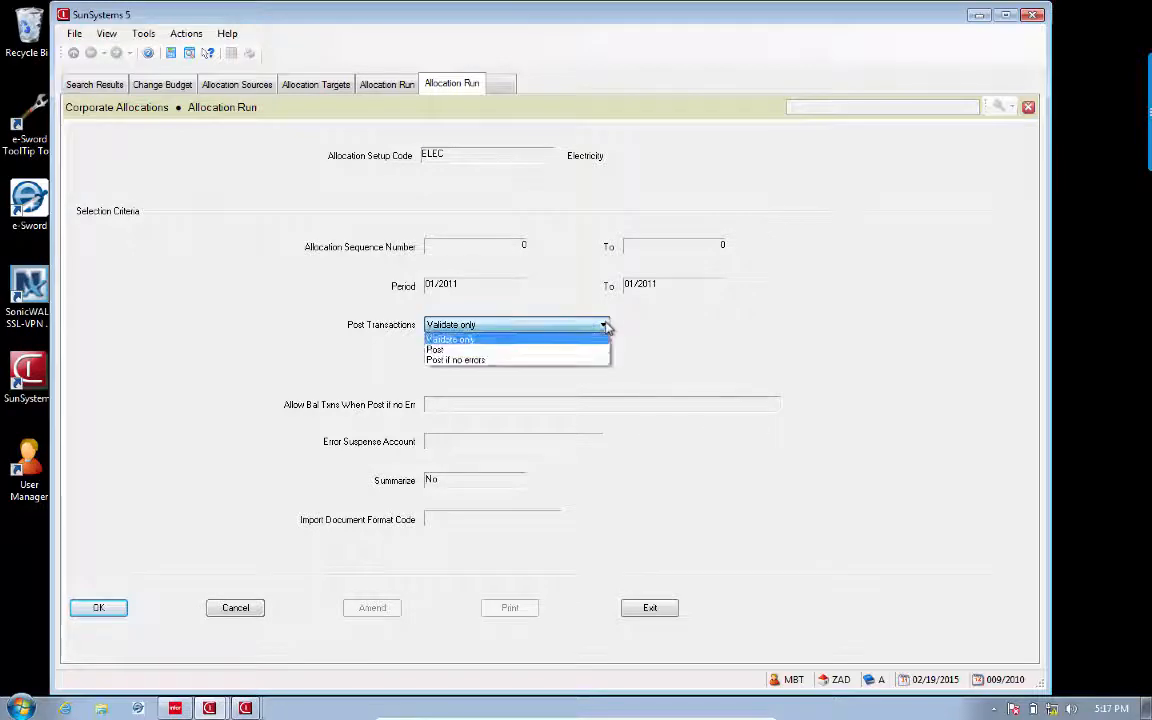
pyautogui.click(666, 344)
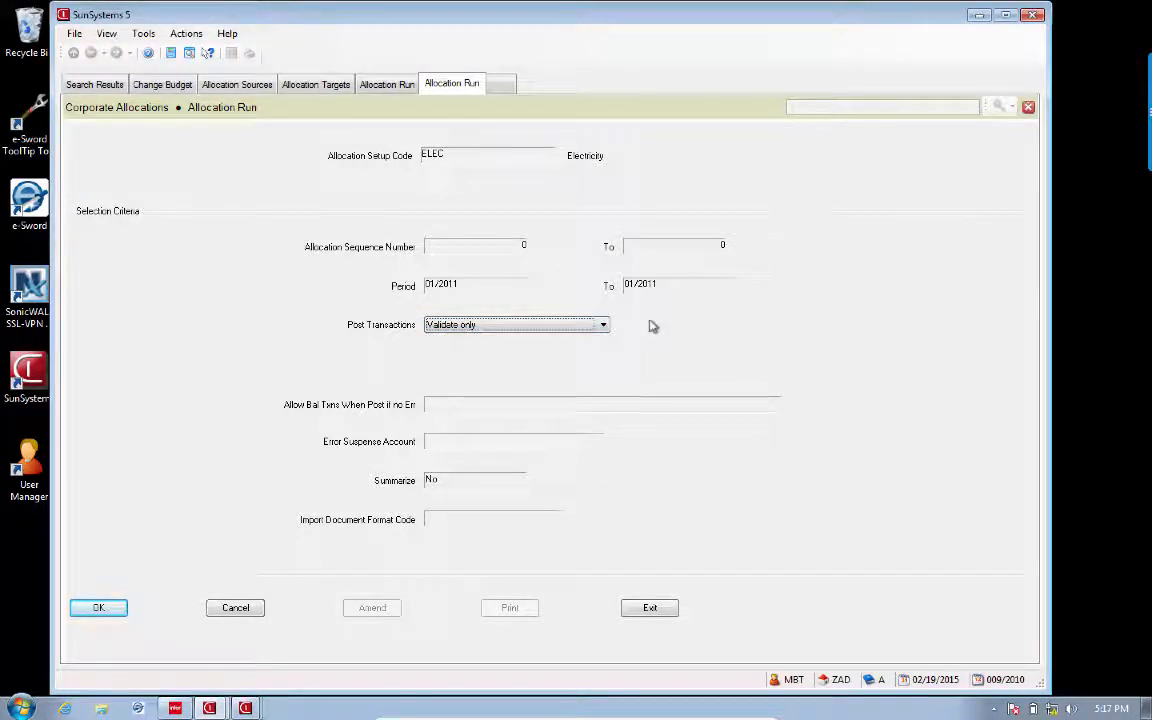